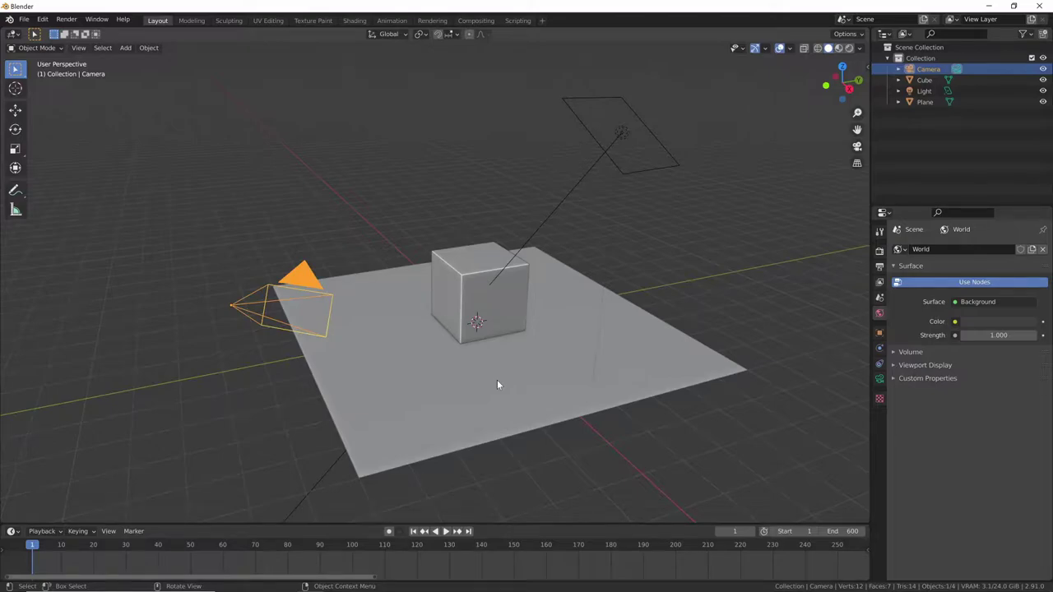
Select the cube on the ground plane and enter Edit Mode on its mesh.
left_click(528, 342)
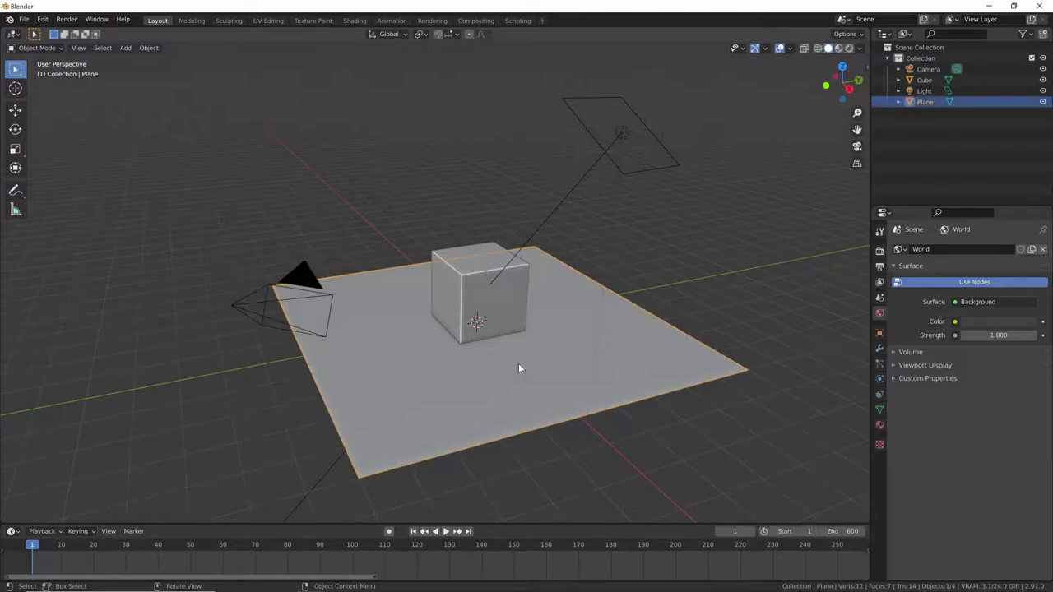
left_click(505, 312, "shift")
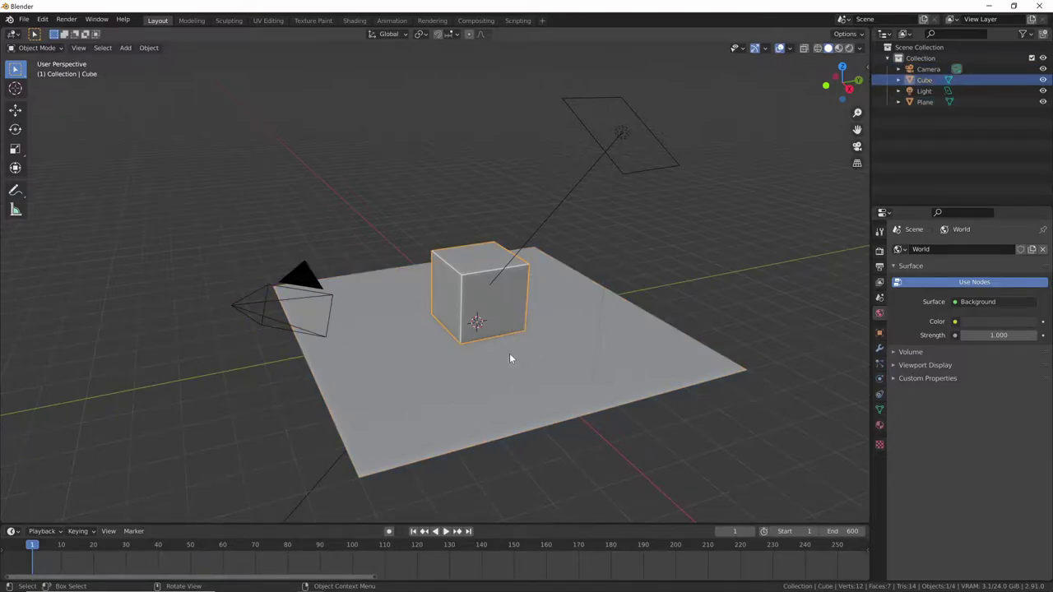
scroll(509, 354, "up", 5)
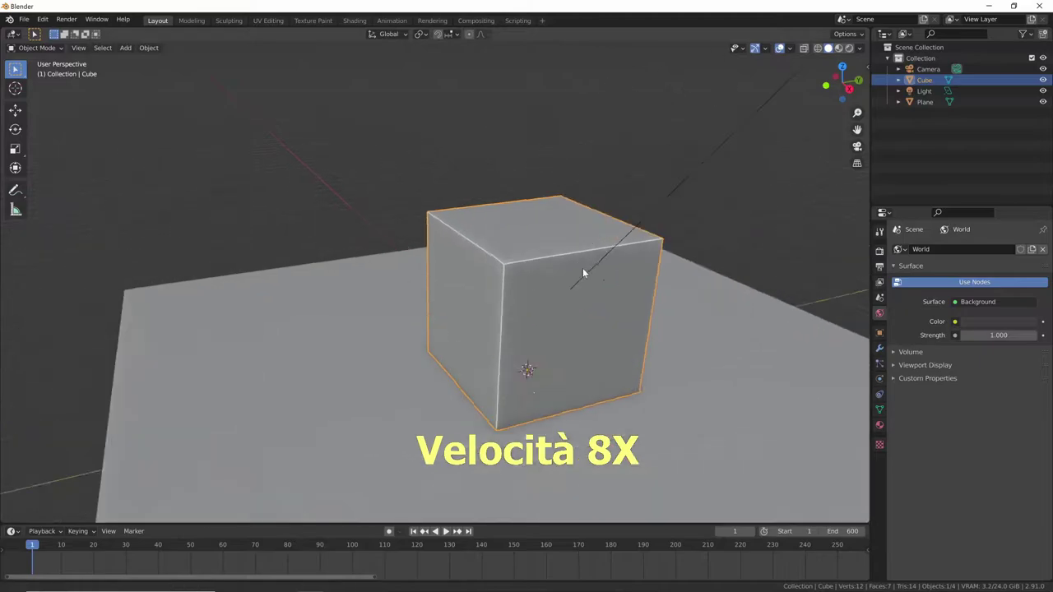
key("Tab")
Add a loop cut to the cube and delete its top faces to open the box.
key("ctrl+r")
left_click(577, 271)
left_click(578, 271)
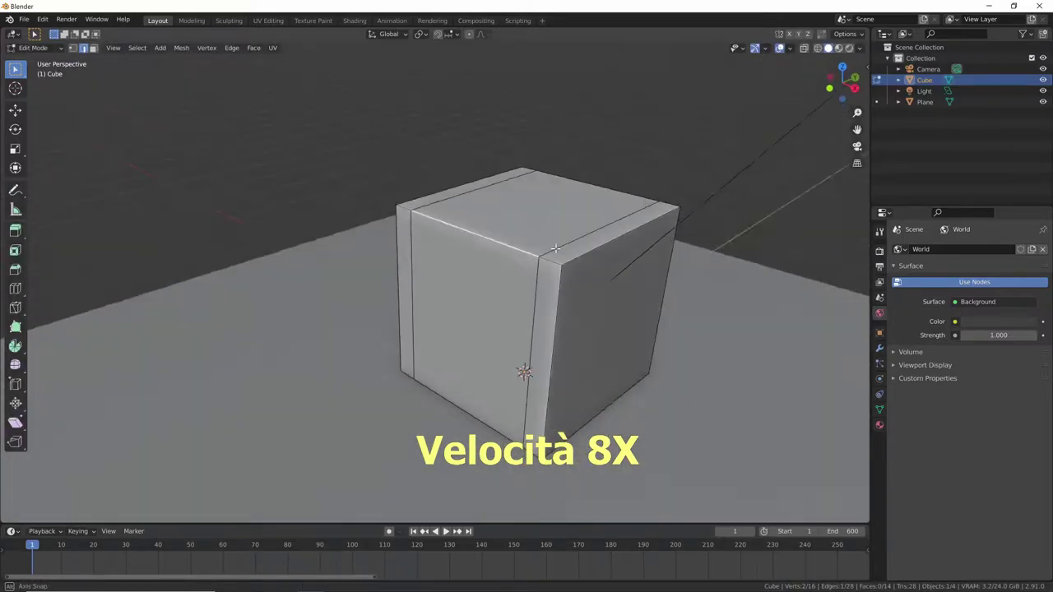
left_click(543, 205)
key("x")
mouse_move(516, 354)
middle_mouse_down()
mouse_move(576, 329)
mouse_move(535, 345)
mouse_move(592, 337)
mouse_move(542, 362)
mouse_move(567, 370)
mouse_move(551, 384)
mouse_move(619, 333)
mouse_move(560, 329)
mouse_move(576, 354)
mouse_move(543, 346)
middle_mouse_up()
key("2")
left_click(633, 337, "alt")
key("Tab")
Duplicate the open box and scale the copy along Y into a step block.
key("shift+d")
key("s")
key("y")
left_click(588, 344)
Give the step block an Array modifier with a higher count and offset to stack steps.
left_click(879, 348)
left_click(951, 248)
left_click(814, 280)
left_click_drag(991, 298, 1019, 297)
mouse_move(625, 345)
middle_mouse_down()
mouse_move(703, 415)
mouse_move(580, 346)
mouse_move(648, 341)
mouse_move(494, 329)
mouse_move(428, 293)
mouse_move(493, 346)
mouse_move(564, 376)
middle_mouse_up()
Edit the step block and walled box meshes, then return to Object Mode.
key("Tab")
key("Tab")
left_click(648, 340)
key("Tab")
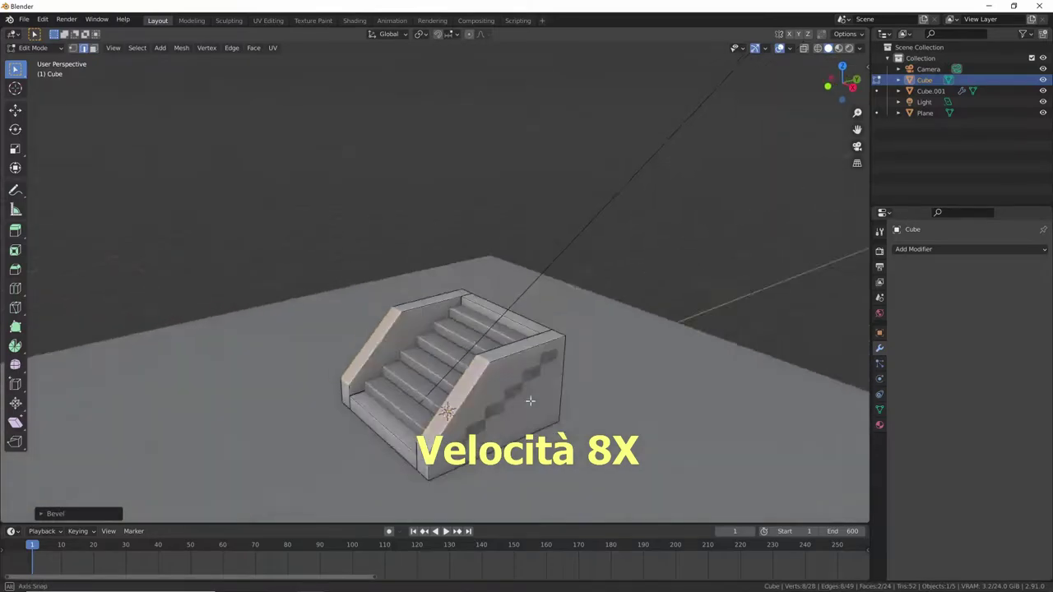
key("Tab")
Add a cylinder and rotate it 90° about X so it lies horizontally.
key("shift+a")
left_click(576, 425)
middle_click_drag(575, 425, 428, 378)
key("r")
key("x")
key("9")
key("0")
key("Return")
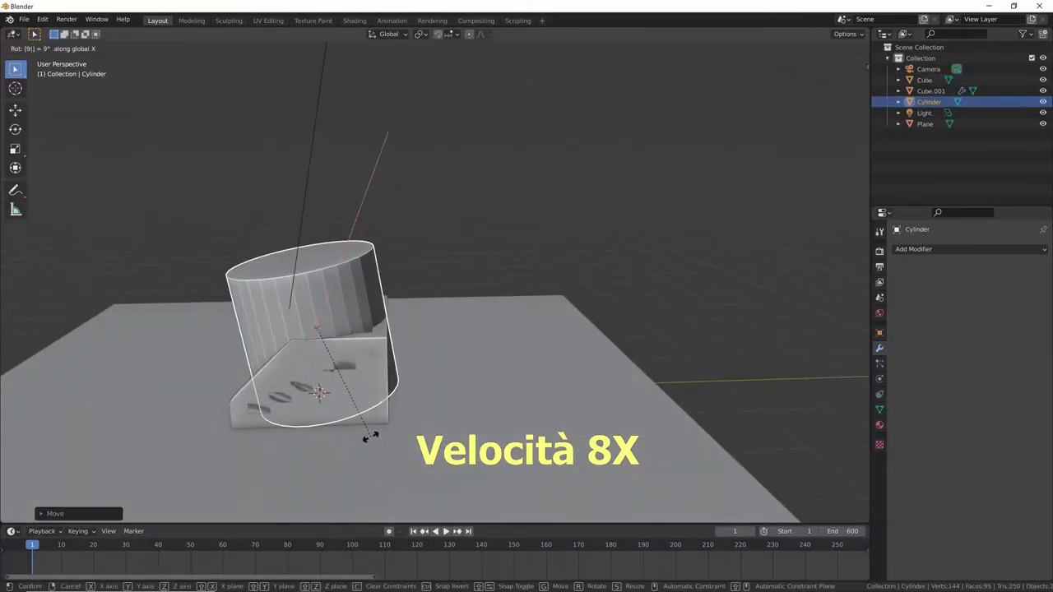
key("g")
left_click(556, 377)
Delete half of the cylinder with see-through display to leave a half-cylinder arch.
key("Tab")
key("shift+z")
key("x")
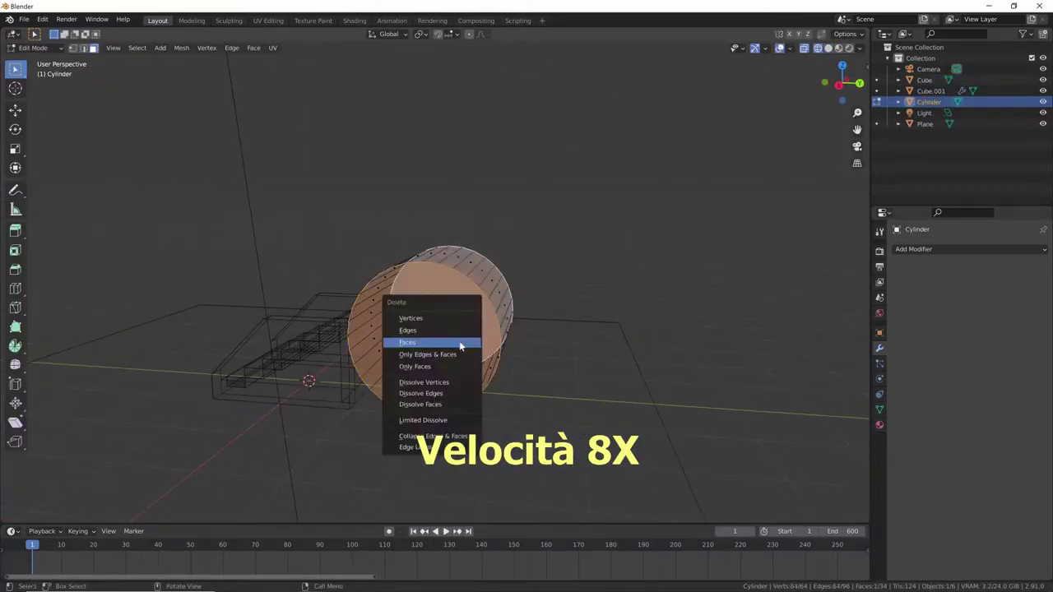
left_click(459, 340)
mouse_move(459, 341)
middle_mouse_down()
mouse_move(519, 380)
mouse_move(597, 308)
mouse_move(663, 346)
mouse_move(643, 360)
middle_mouse_up()
key("Tab")
key("shift+z")
Move the arch along X and then Y into place beside the stairs.
key("g")
key("x")
left_click(597, 307)
key("g")
key("y")
left_click(643, 360)
Bevel the arch's edges in Edit Mode.
key("KP_1")
key("Tab")
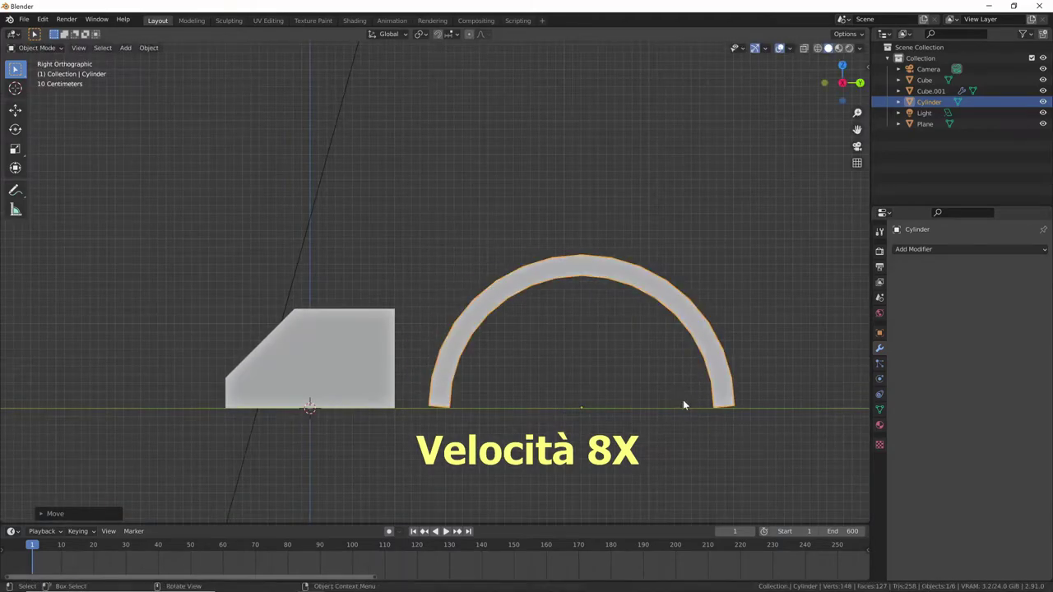
key("KP_3")
mouse_move(746, 355)
middle_mouse_down()
mouse_move(572, 298)
mouse_move(626, 350)
middle_mouse_up()
key("2")
key("ctrl+b")
left_click(592, 321)
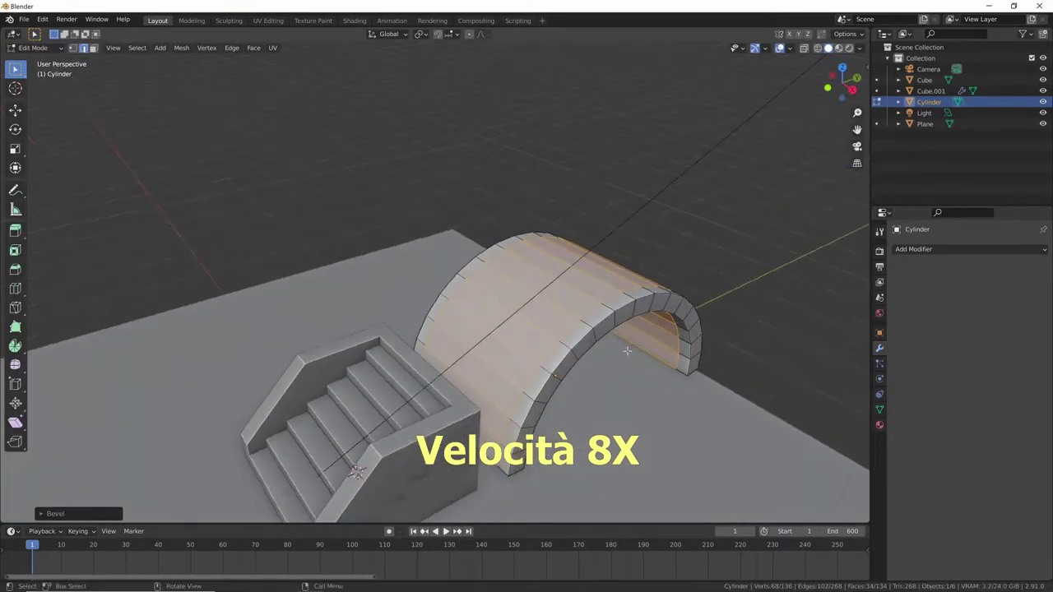
Select the edge path along the front arc and extrude it outward into a ring.
middle_click_drag(668, 398, 625, 387)
left_click(576, 362)
mouse_move(576, 362)
middle_mouse_down()
mouse_move(526, 386)
mouse_move(427, 369)
mouse_move(630, 403)
middle_mouse_up()
left_click(517, 391, "ctrl")
key("alt+e")
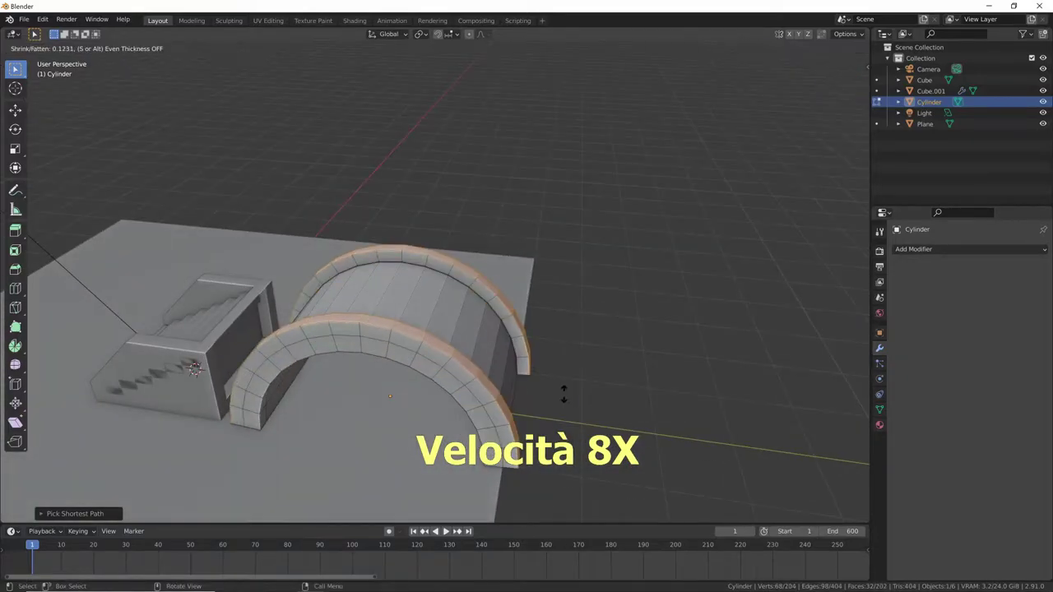
left_click(564, 394)
Extrude the arch rim a second time and scale it to form a raised rim.
mouse_move(564, 395)
middle_mouse_down()
mouse_move(478, 332)
mouse_move(527, 370)
mouse_move(607, 401)
mouse_move(526, 359)
mouse_move(521, 335)
mouse_move(340, 376)
middle_mouse_up()
key("alt+e")
left_click(613, 400)
key("s")
left_click(527, 358)
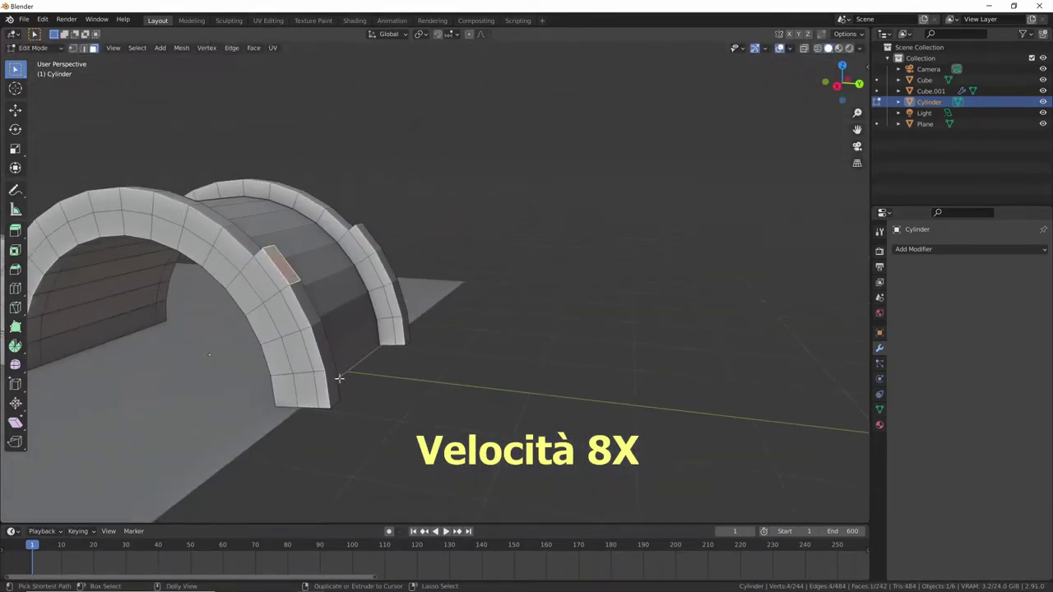
Scale the arch's end faces along Y to make taller end walls.
left_click(399, 329, "ctrl")
key("s")
key("y")
left_click(419, 369)
key("KP_3")
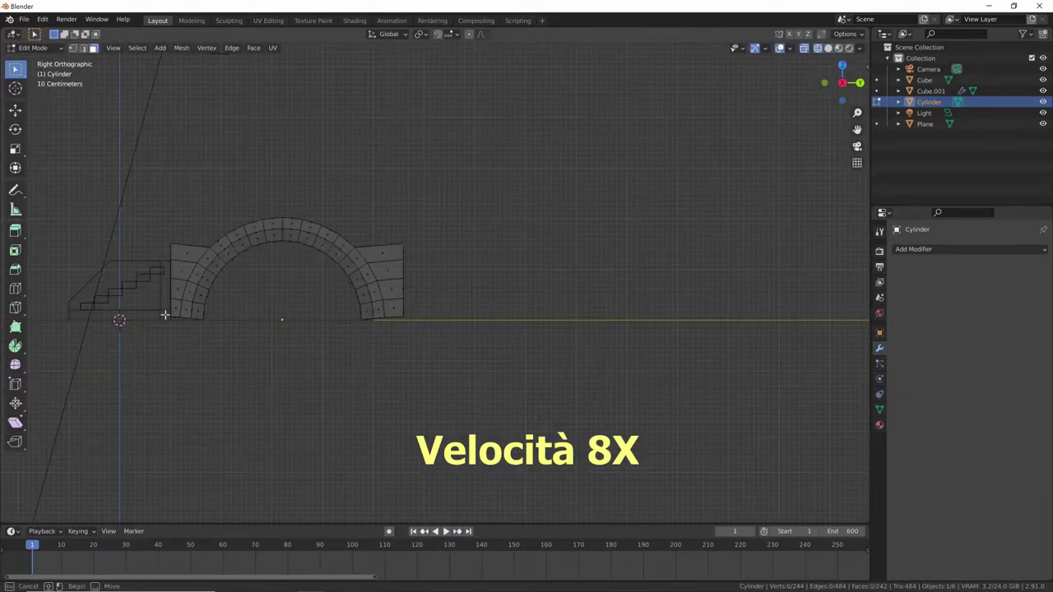
scroll(463, 359, "up", 2)
mouse_move(548, 329)
middle_mouse_down()
mouse_move(606, 340)
mouse_move(458, 310)
mouse_move(565, 316)
mouse_move(370, 341)
mouse_move(372, 327)
mouse_move(405, 371)
middle_mouse_up()
Select faces on the bridge deck and try moving them, cancelling the move.
key("alt+z")
key("2")
left_click(370, 340)
key("3")
key("g")
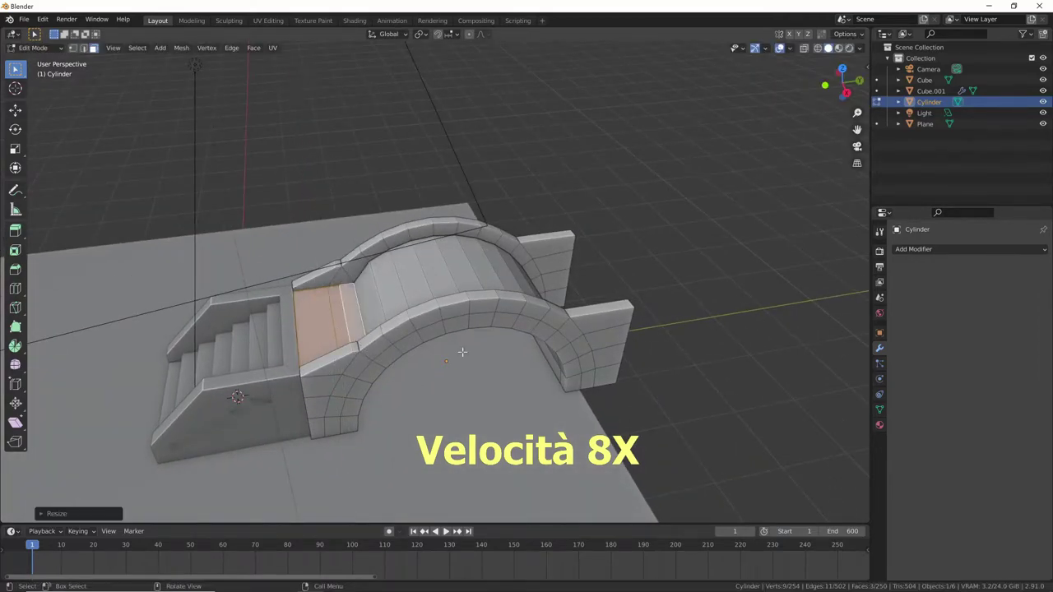
right_click(388, 375)
Extrude the face at the bridge's far end into a long flat deck slab.
mouse_move(388, 376)
middle_mouse_down()
mouse_move(466, 285)
mouse_move(467, 326)
mouse_move(418, 308)
mouse_move(380, 330)
mouse_move(657, 371)
mouse_move(618, 354)
mouse_move(622, 369)
mouse_move(606, 378)
mouse_move(635, 387)
middle_mouse_up()
left_click(418, 308)
key("e")
key("Tab")
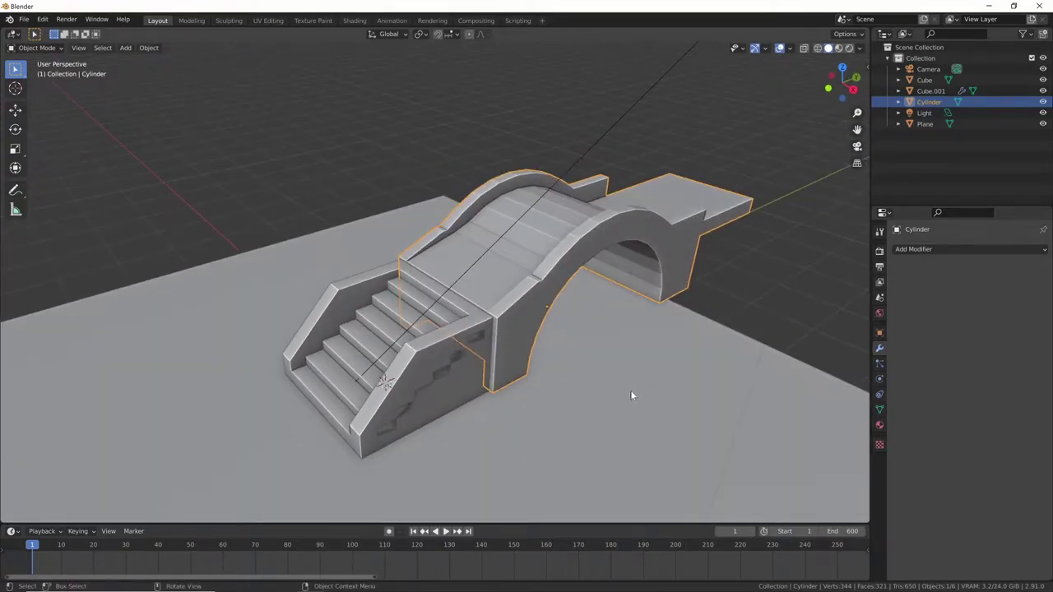
Pan and zoom the material preview in on the stairs.
mouse_move(521, 407)
middle_mouse_down()
mouse_move(555, 389)
mouse_move(563, 369)
middle_mouse_up()
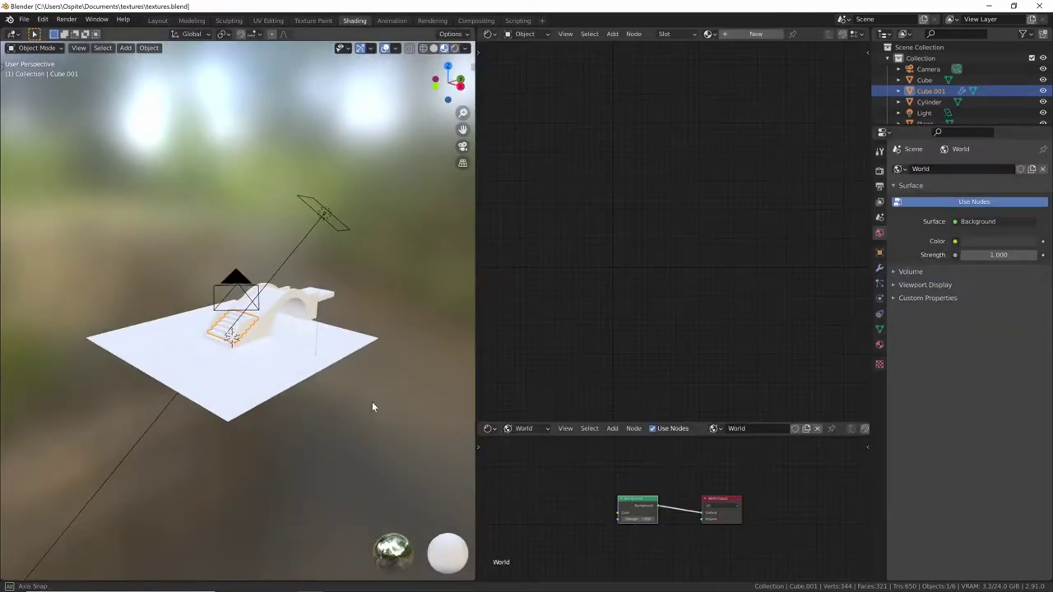
mouse_move(371, 401)
middle_mouse_down("ctrl")
mouse_move(422, 289)
mouse_move(325, 376)
middle_mouse_up("ctrl")
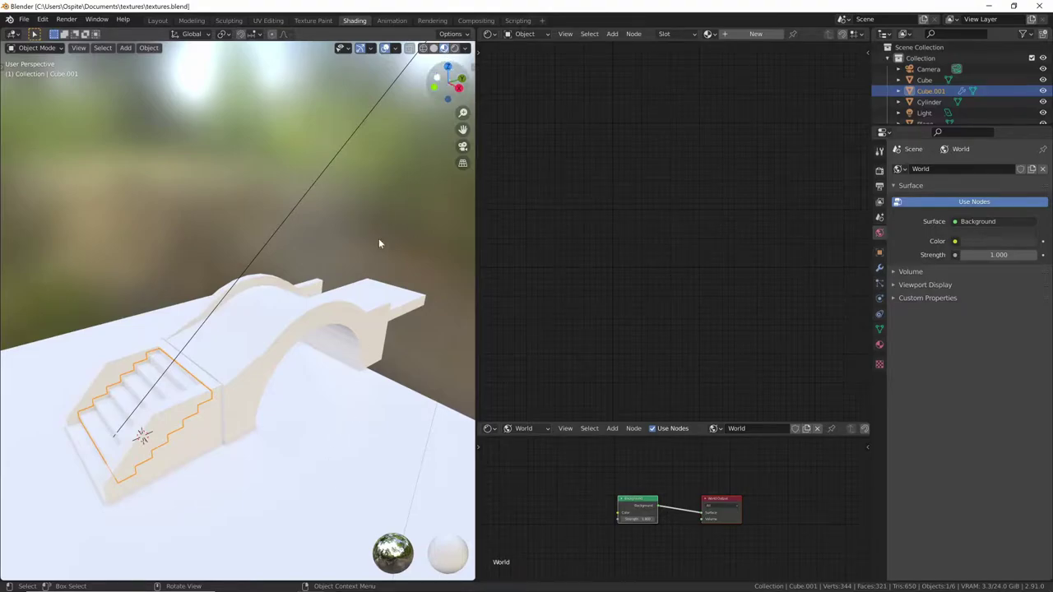
Select the arch, ground plane, walled box and step block in turn to check their materials.
middle_click_drag(326, 414, 362, 348, "shift")
left_click(280, 355, "shift")
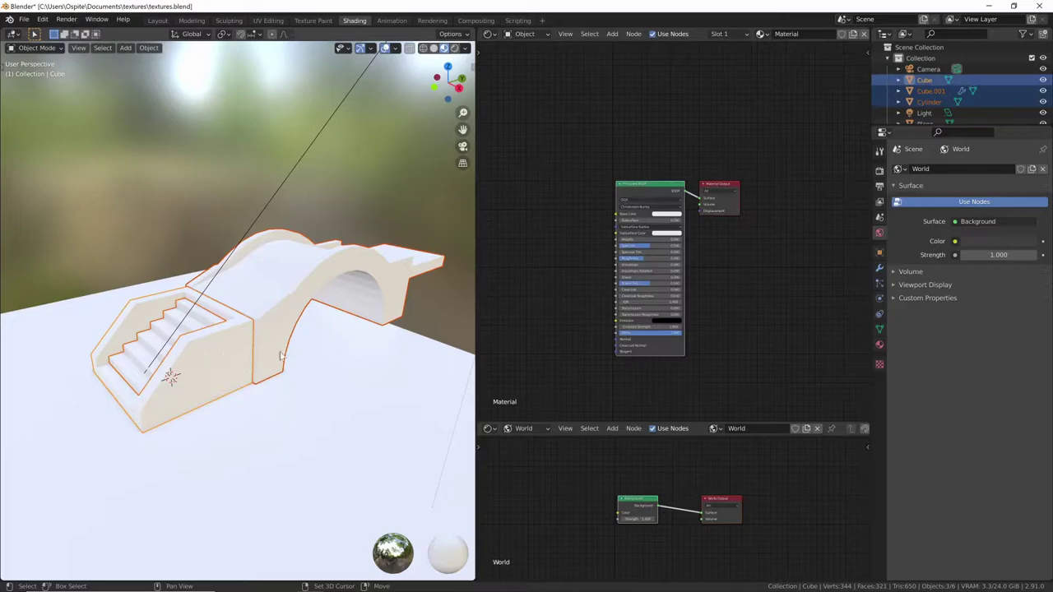
mouse_move(297, 340)
middle_mouse_down()
mouse_move(338, 348)
mouse_move(306, 385)
mouse_move(230, 415)
middle_mouse_up()
left_click(338, 348)
left_click(307, 380)
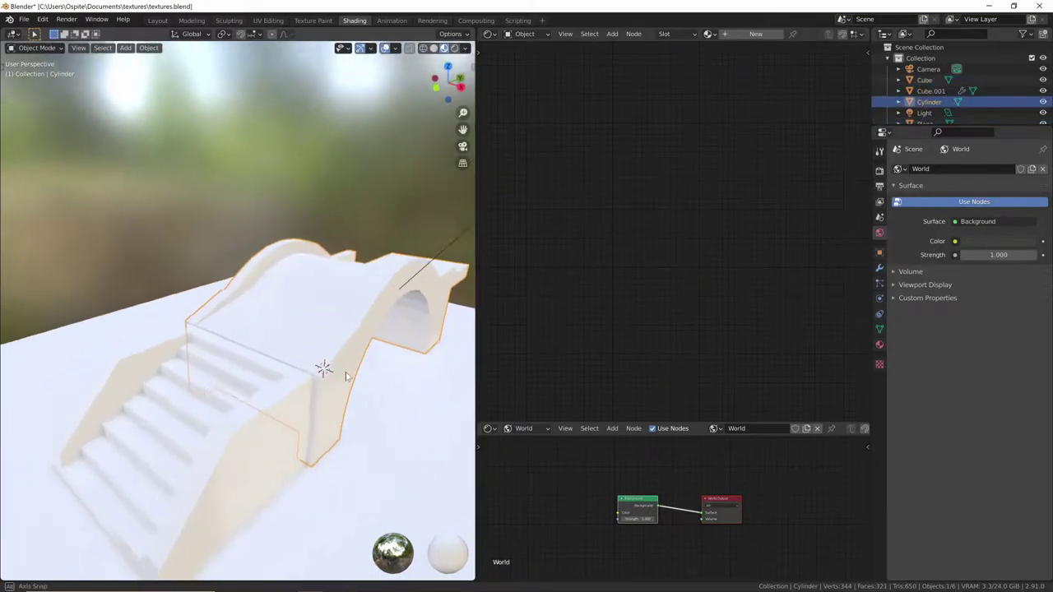
left_click(218, 420)
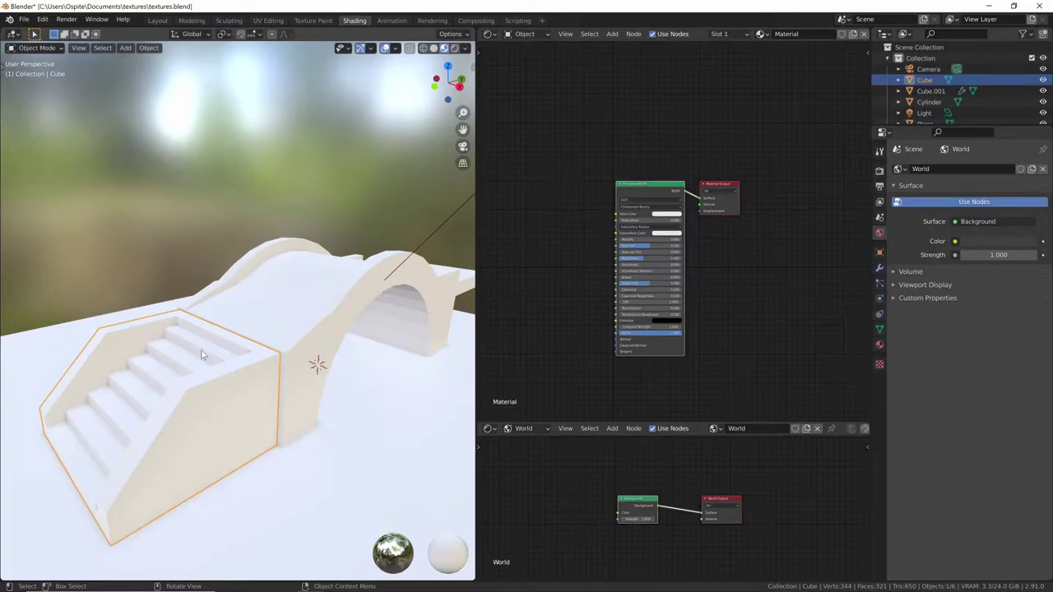
left_click(202, 355)
mouse_move(312, 422)
middle_mouse_down()
mouse_move(277, 425)
mouse_move(319, 426)
middle_mouse_up()
left_click(309, 393)
left_click(219, 420)
left_click(794, 36)
type("pint")
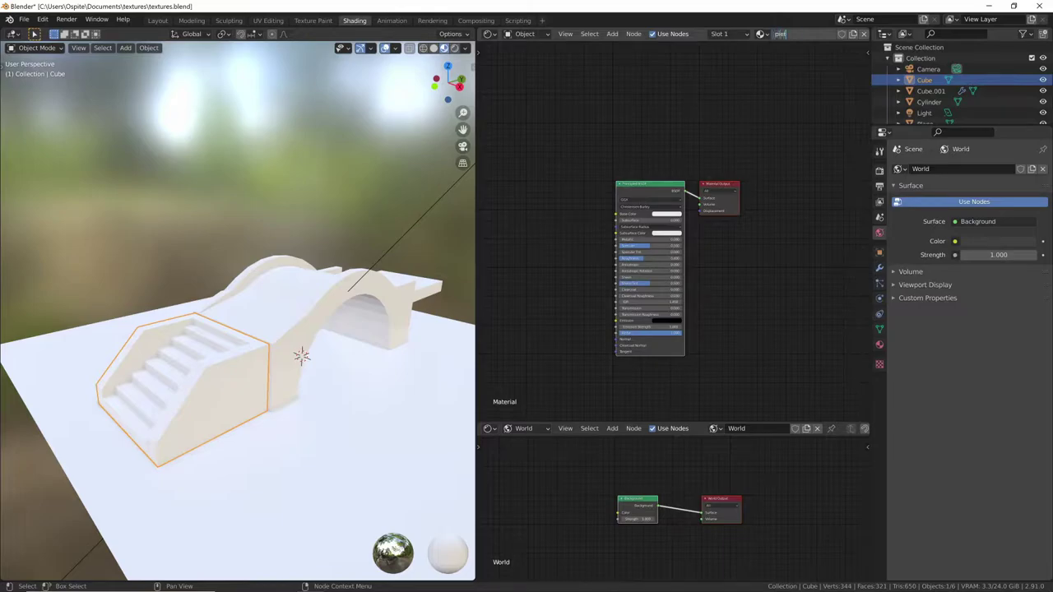
Finish renaming the stairs' material to 'pietra'.
type("ra")
key("Return")
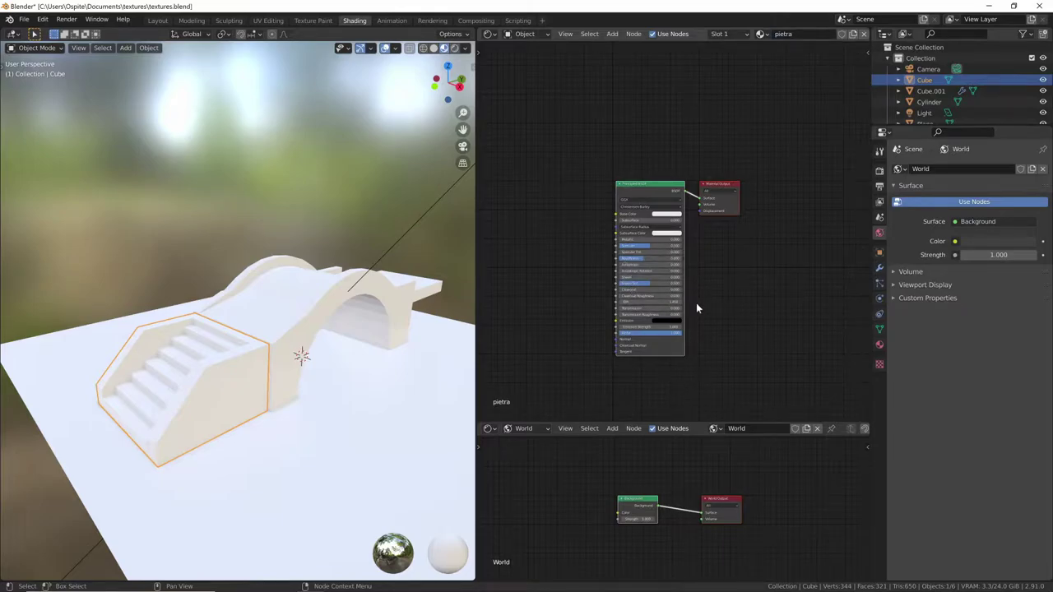
left_click(879, 346)
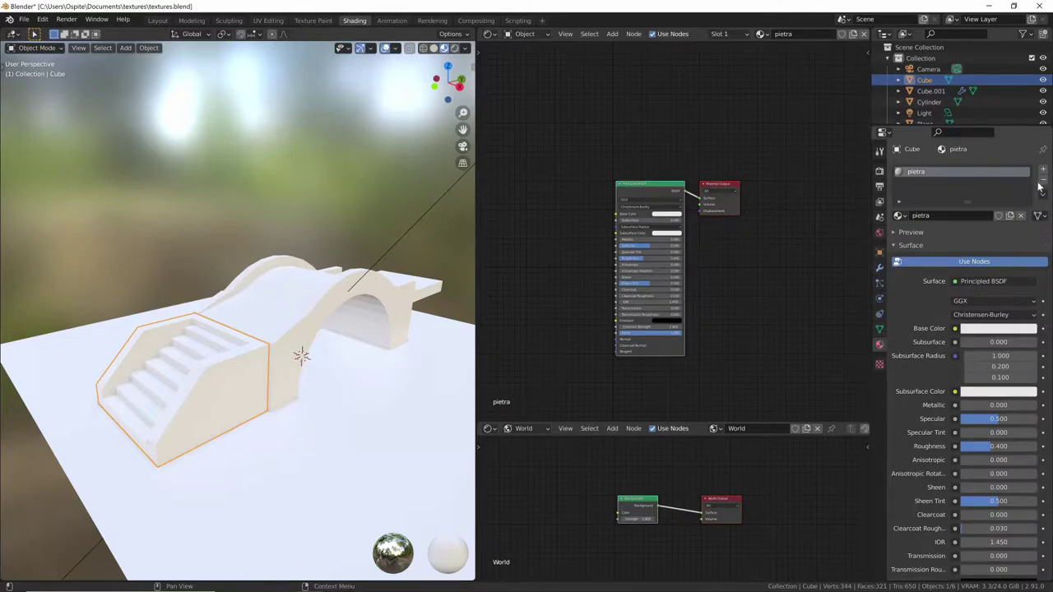
Try assigning materials to the arch, then undo and remove its material slot.
left_click(304, 357)
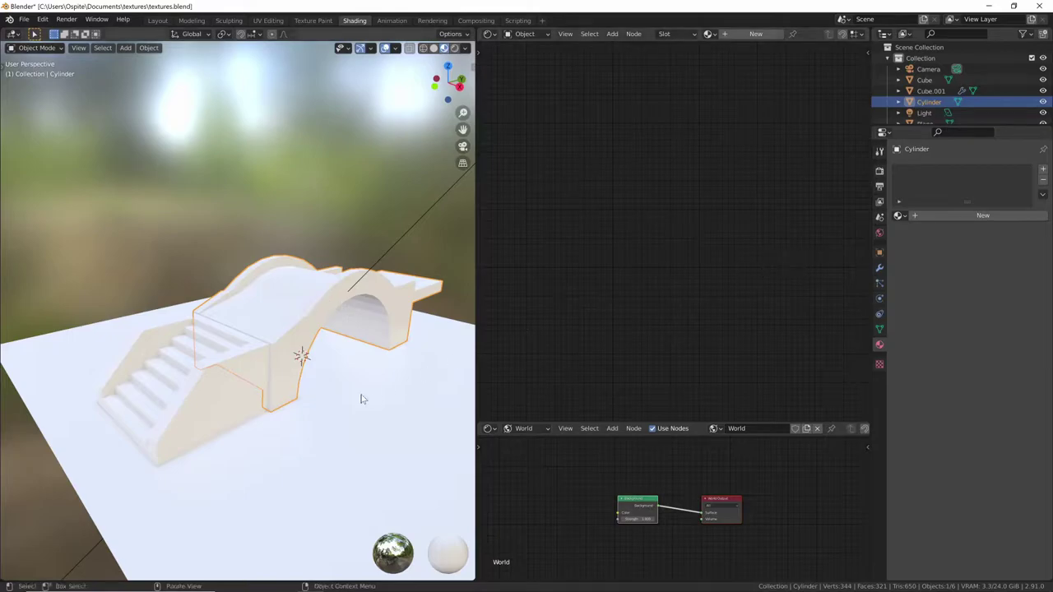
left_click(898, 216)
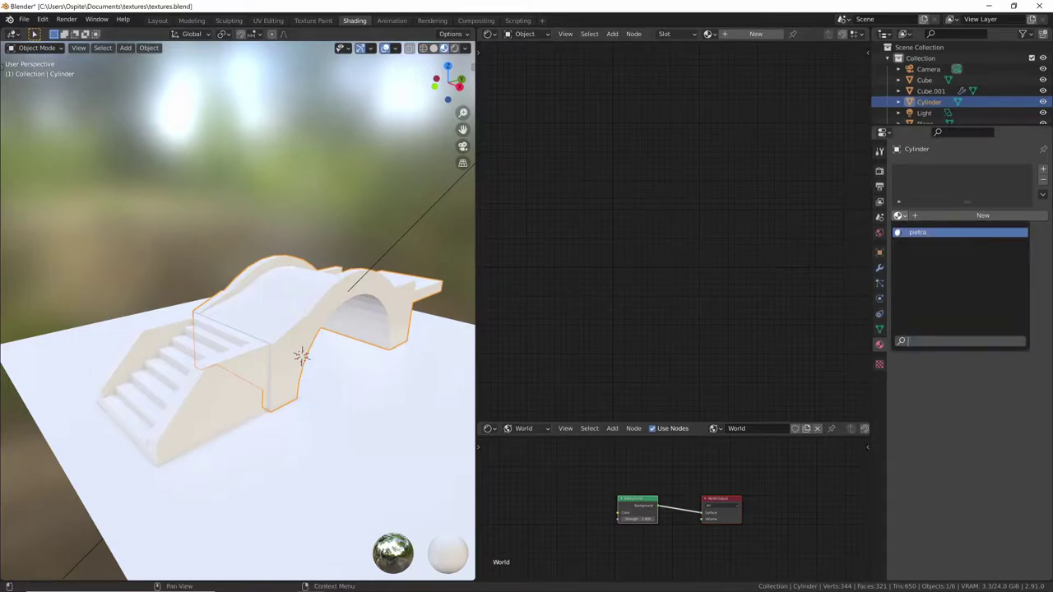
key("Return")
key("ctrl+z")
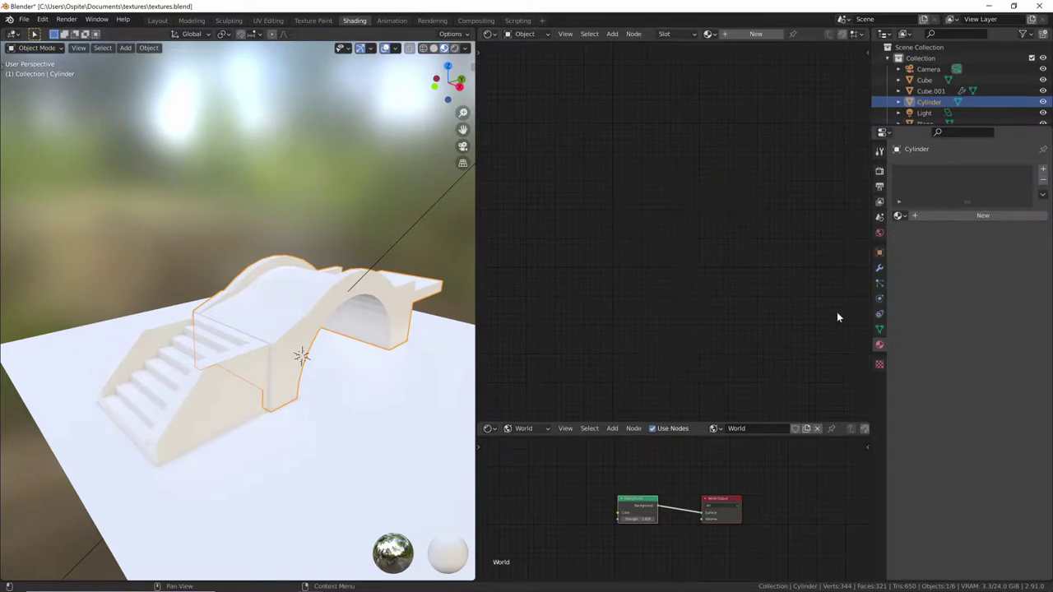
left_click(975, 216)
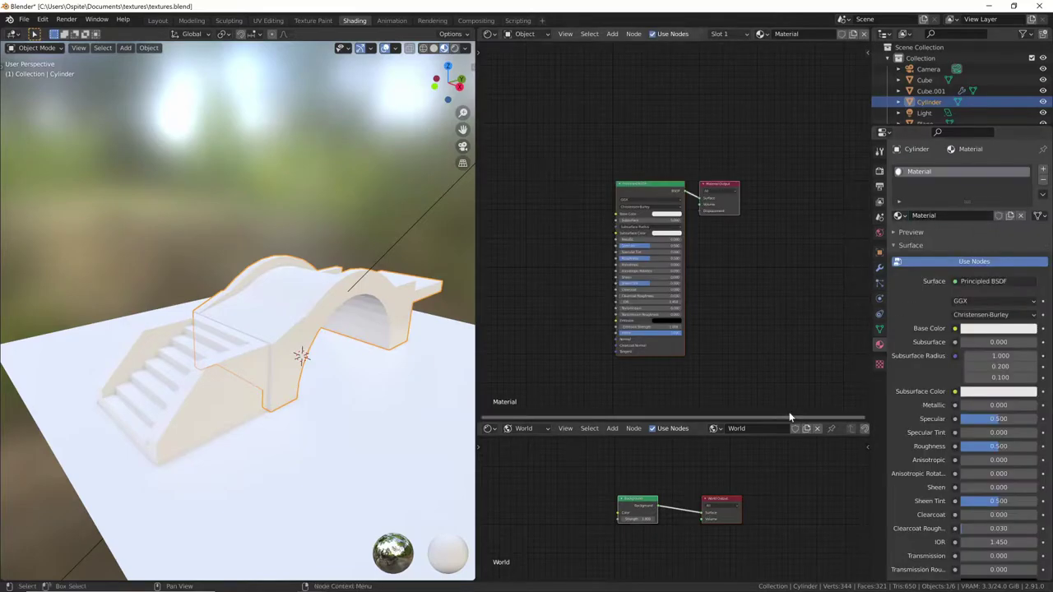
left_click(1043, 179)
Assign the 'pietra' material to the step block Cube.001.
left_click(239, 407)
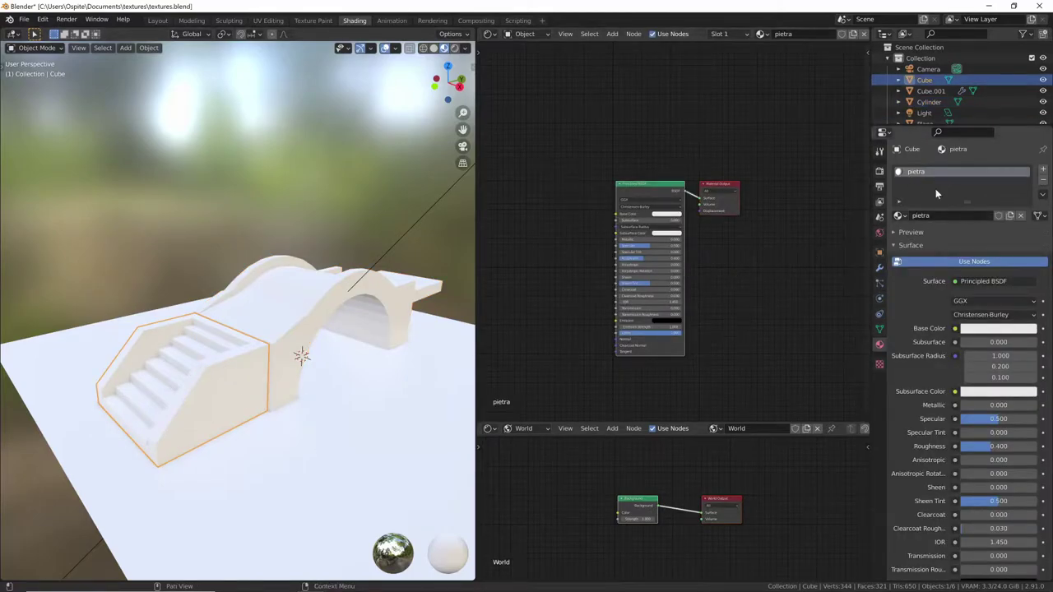
left_click(200, 377)
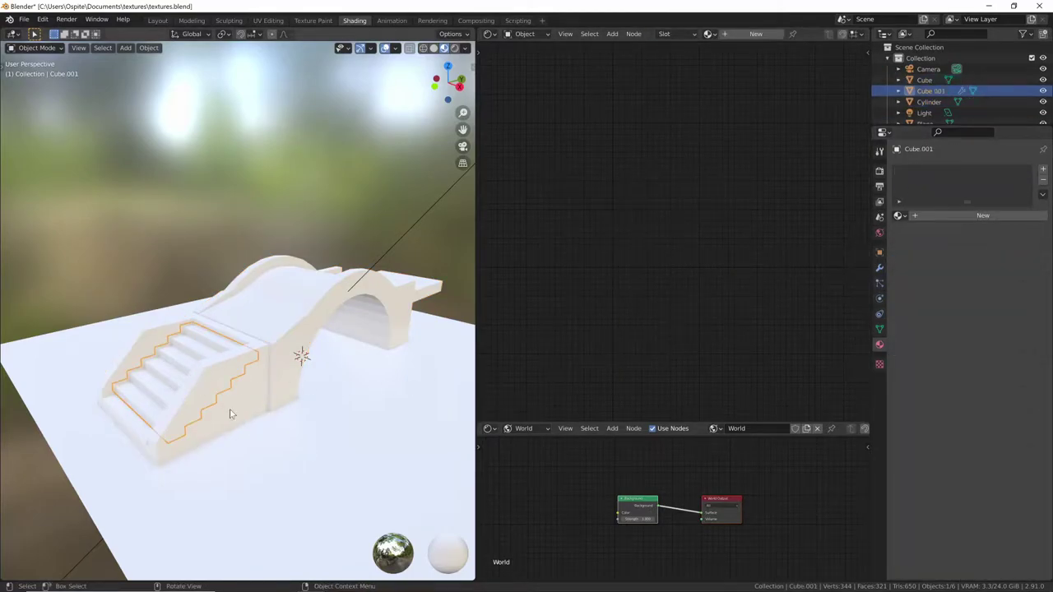
left_click(899, 216)
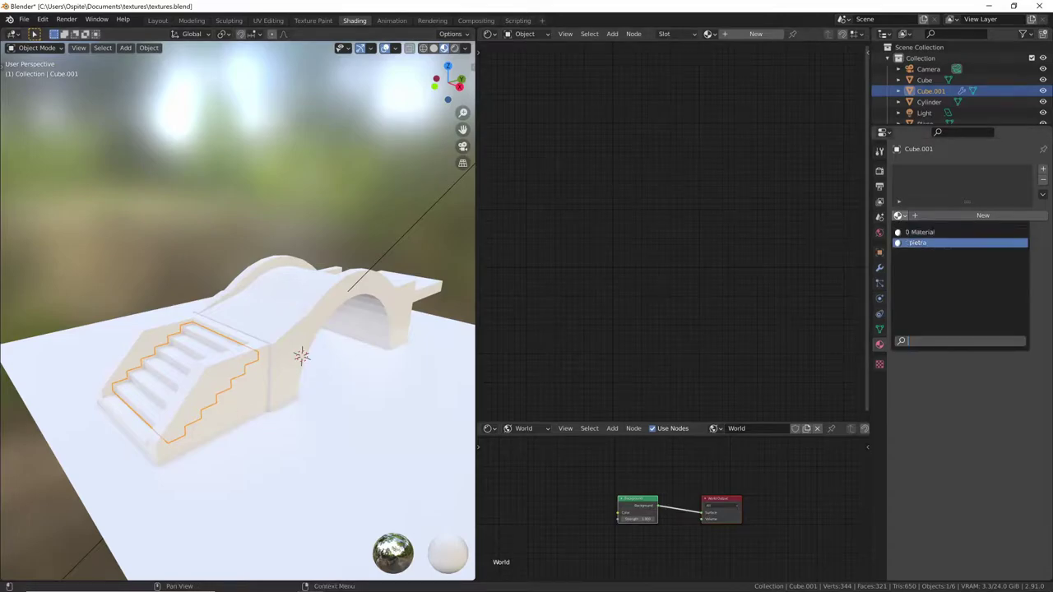
left_click(909, 242)
Assign 'pietra' to the Cylinder arch and recheck the stairs cube's material.
left_click(302, 337)
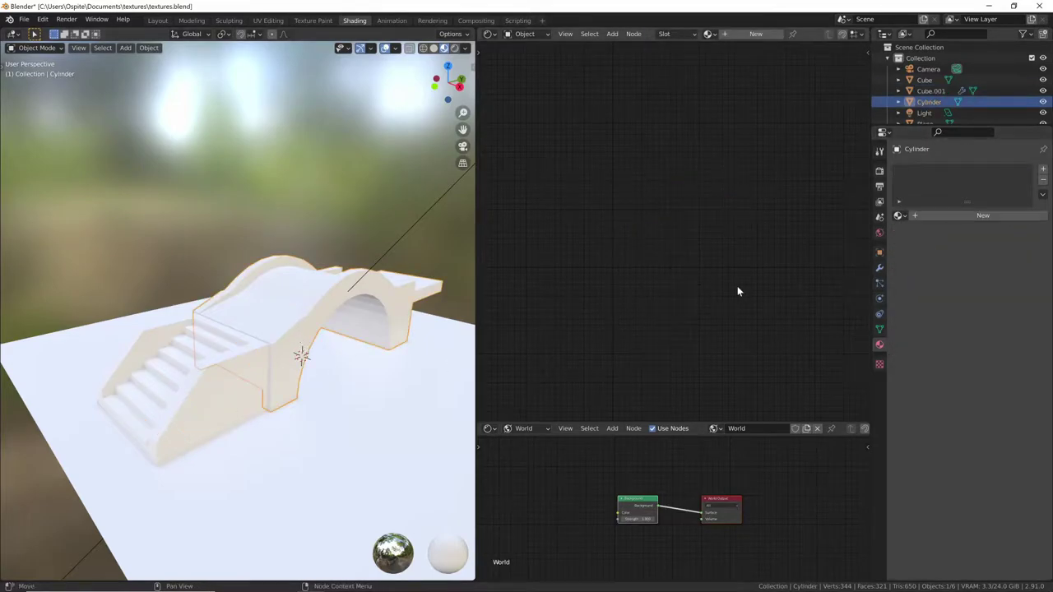
left_click(899, 215)
left_click(917, 243)
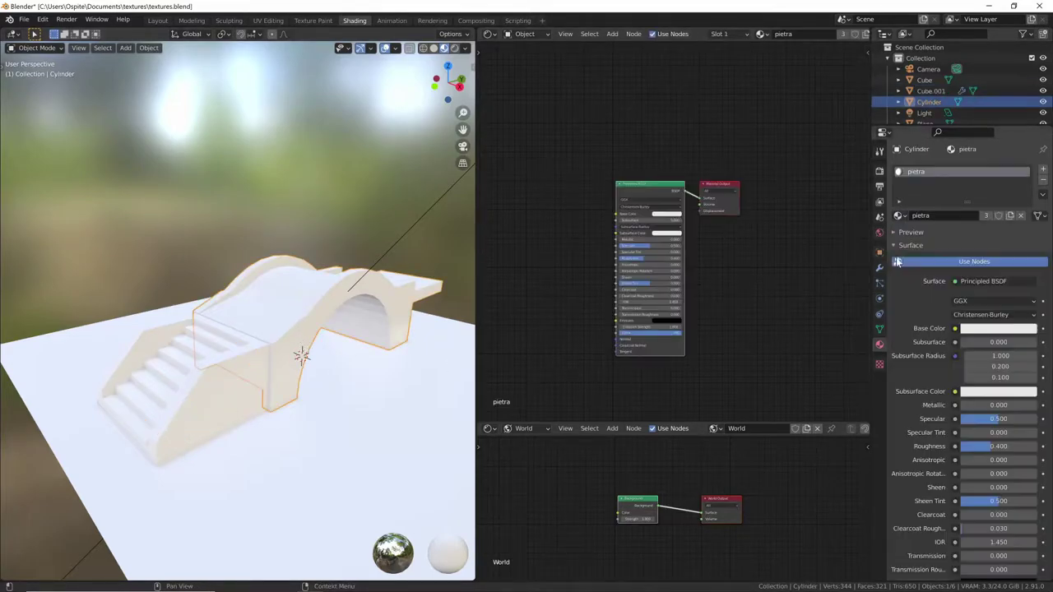
left_click(231, 402)
left_click(288, 320)
left_click(178, 365)
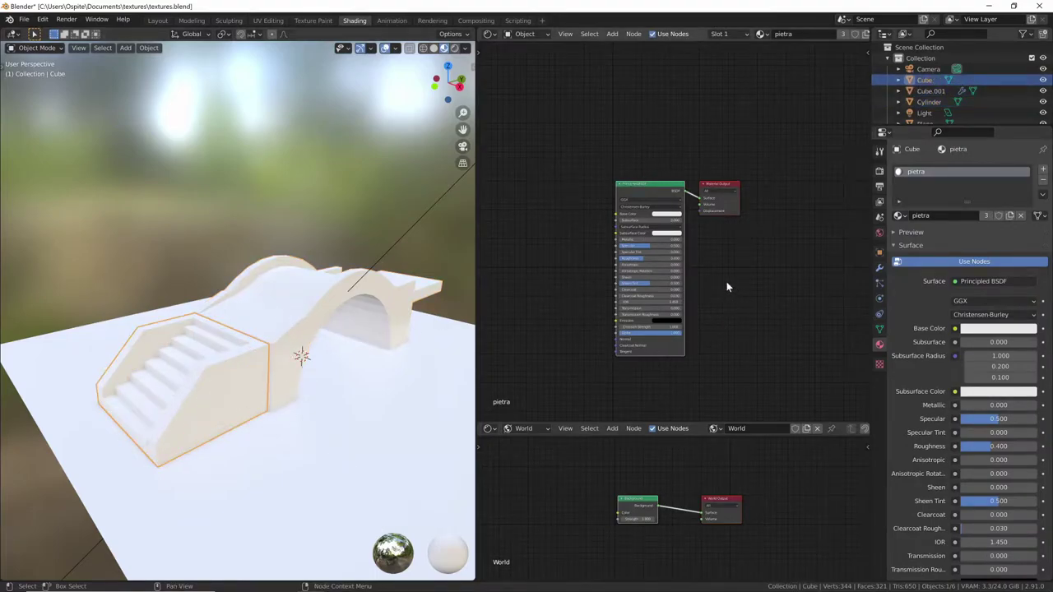
scroll(626, 351, "up", 1)
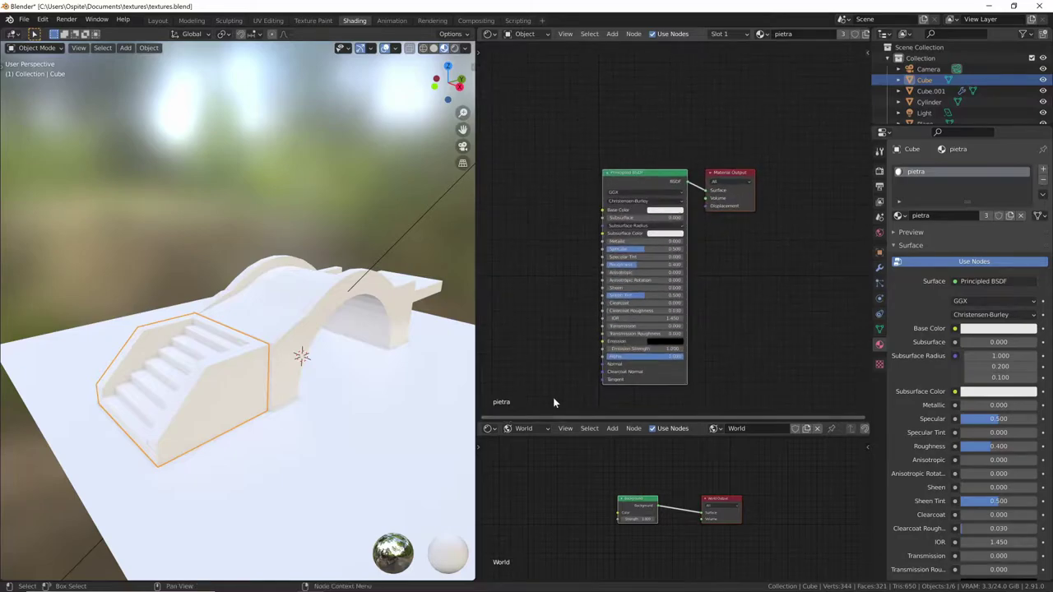
Set the pietra Principled BSDF Base Color to a pale lavender, via pink tries.
scroll(744, 239, "up", 2)
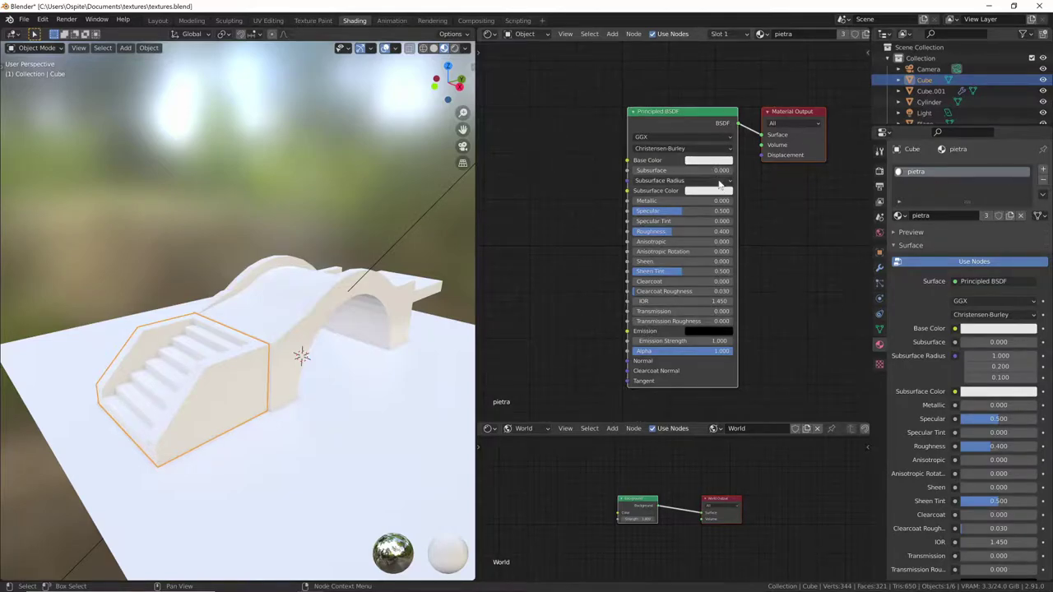
left_click(712, 163)
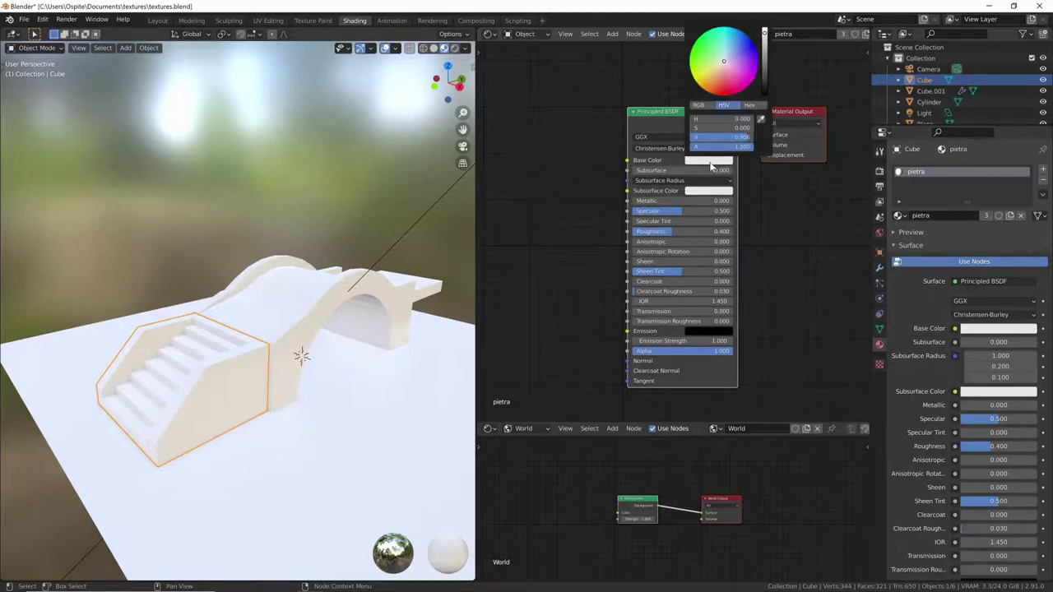
left_click(726, 83)
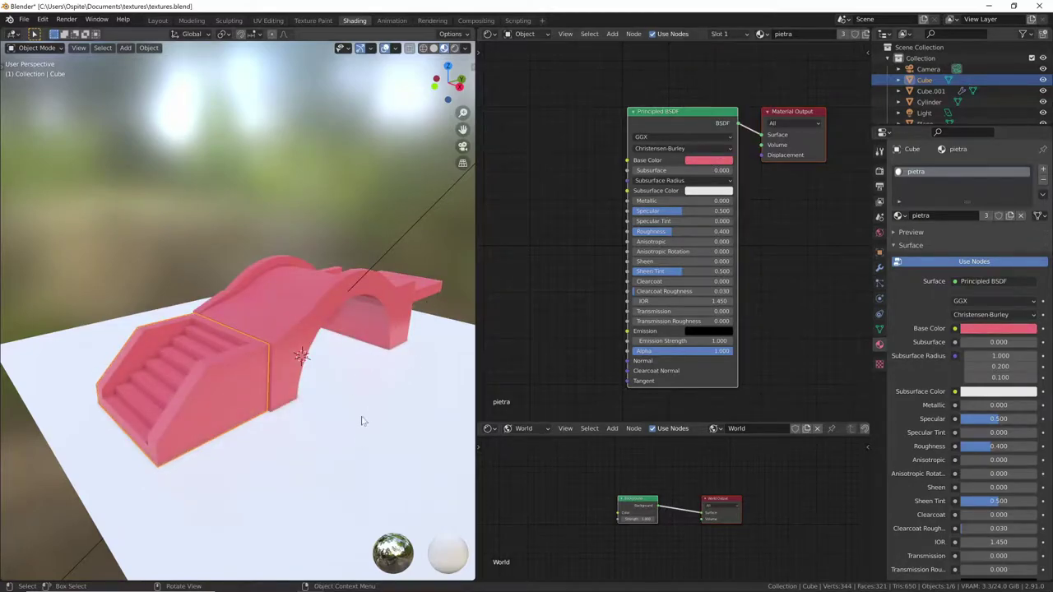
left_click(705, 163)
left_click(726, 80)
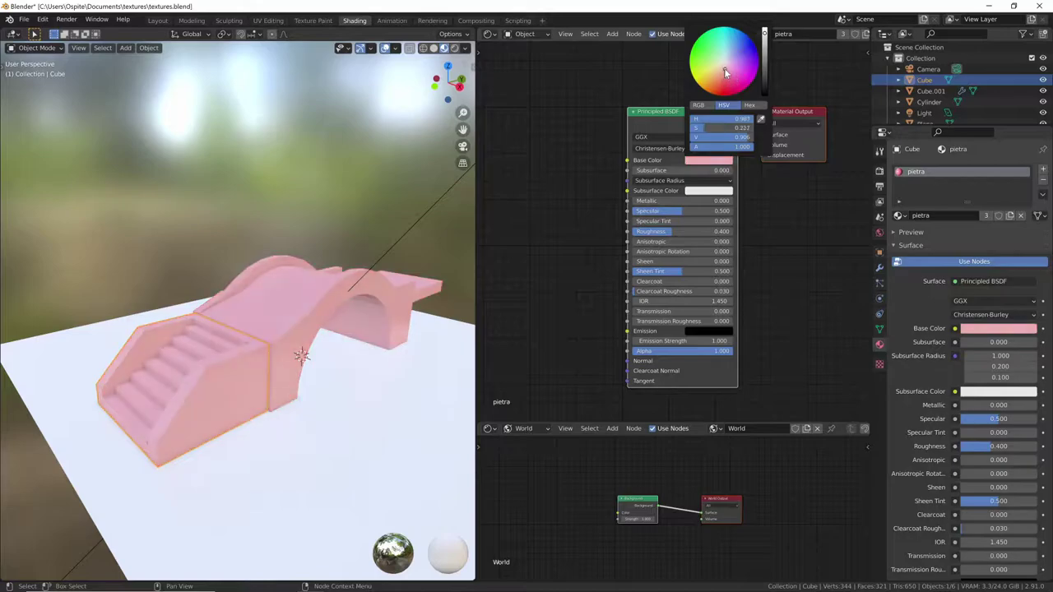
left_click(714, 165)
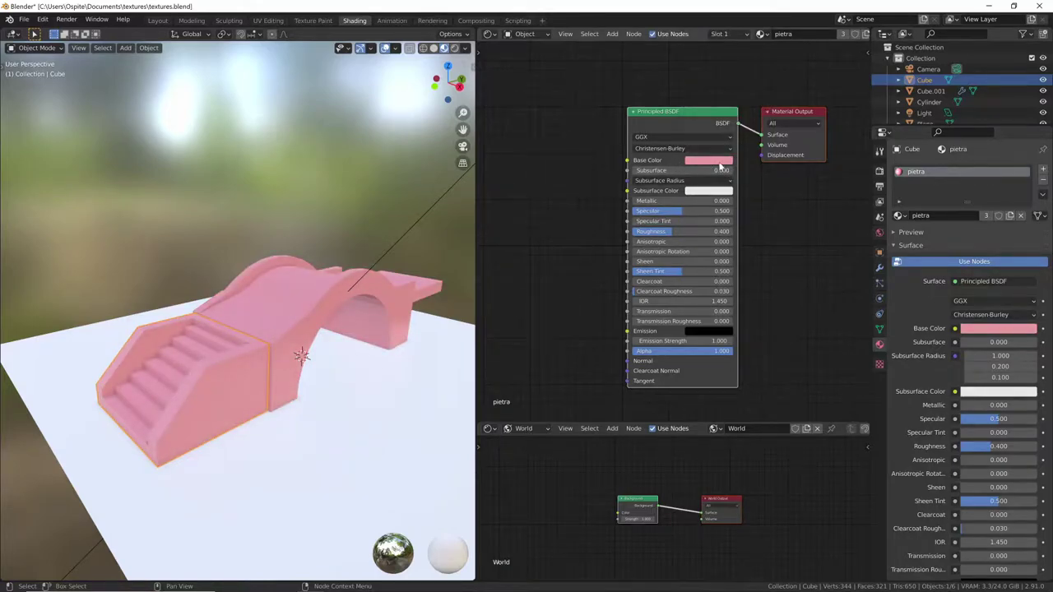
left_click(715, 164)
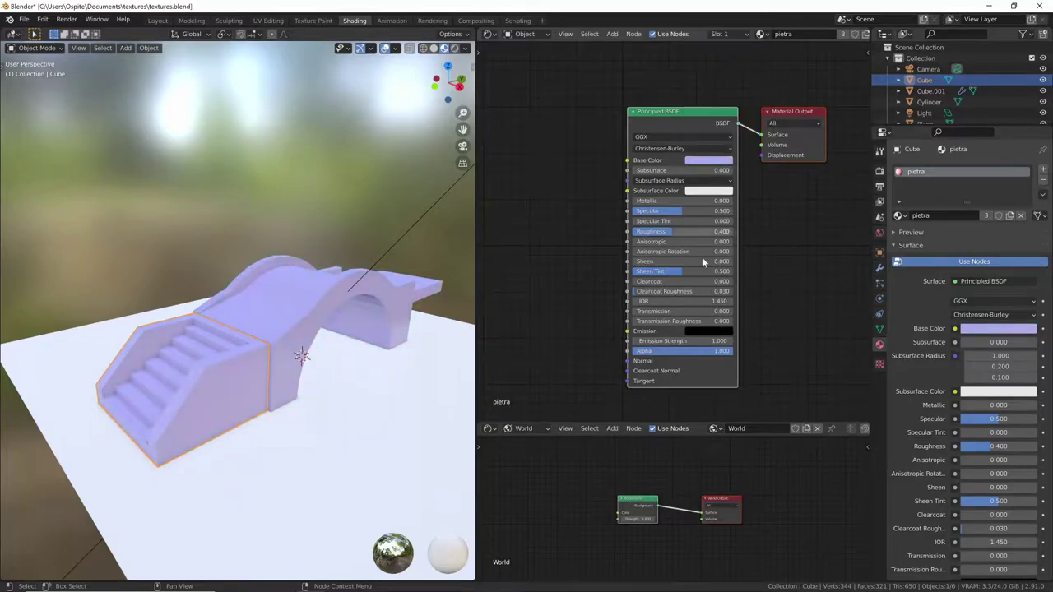
middle_click_drag(578, 255, 589, 301)
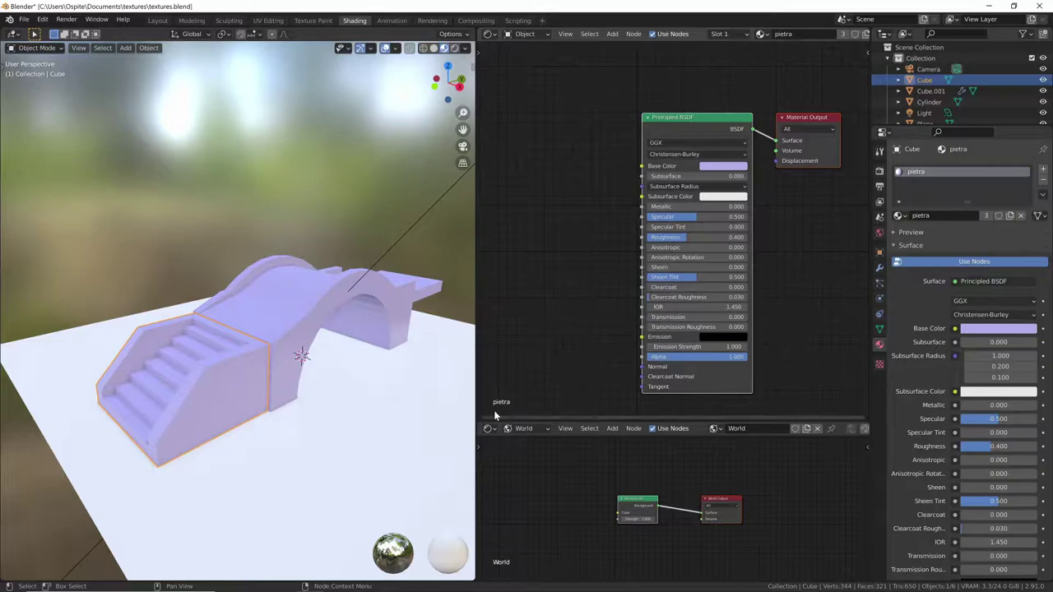
Open pietre.png from the textures folder in Large icons view to preview it.
left_click(390, 581)
left_click_drag(540, 106, 394, 106)
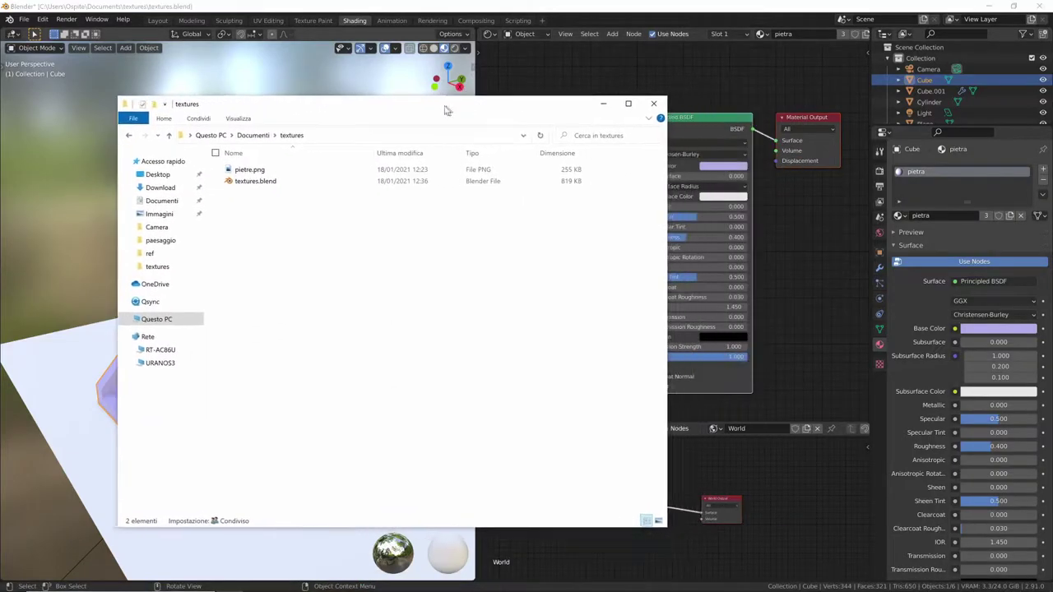
left_click(605, 517)
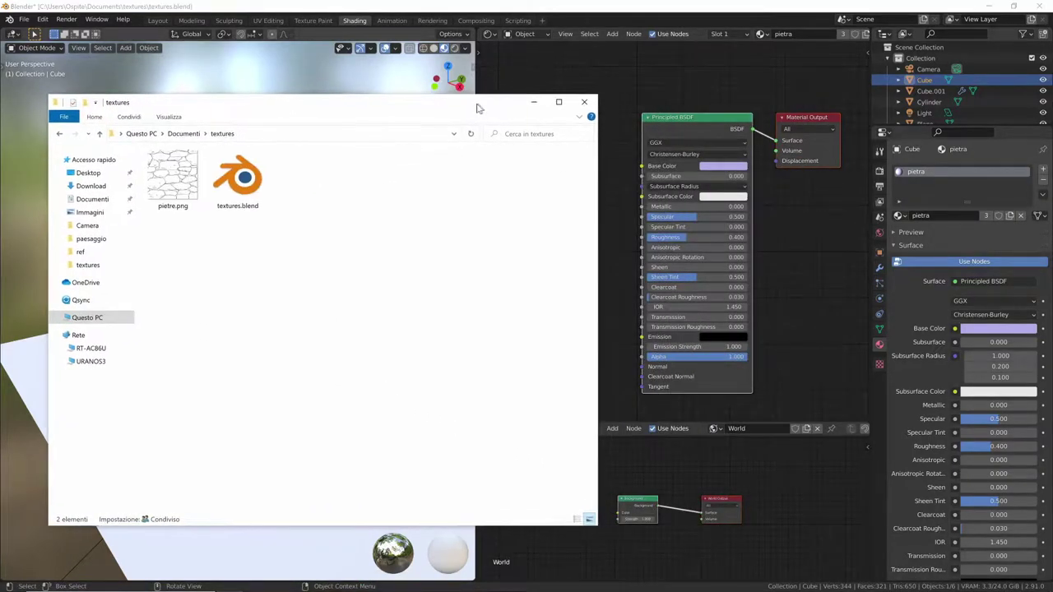
left_click(168, 200)
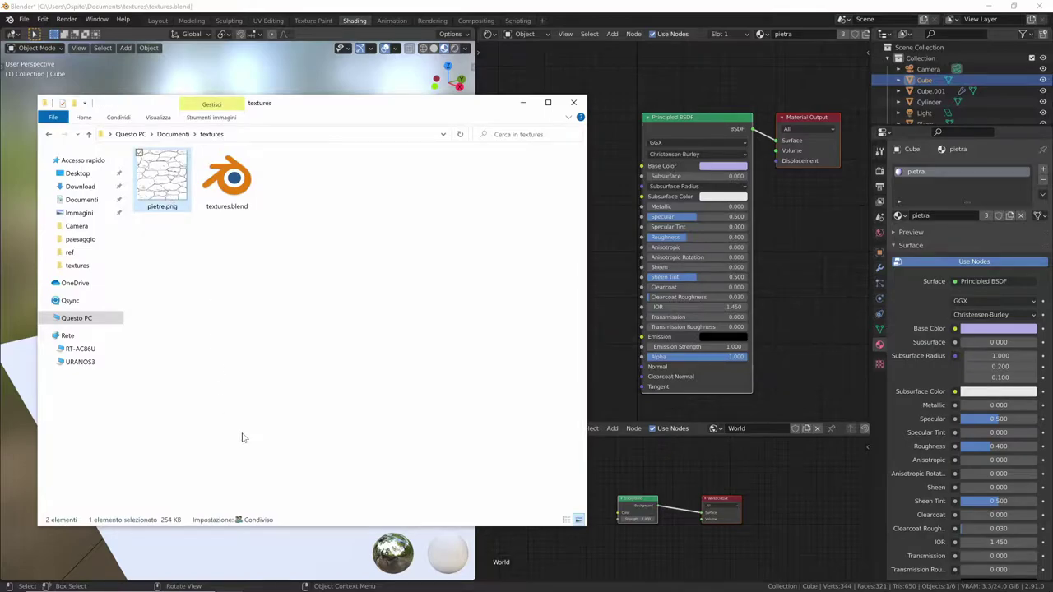
double_click(170, 191)
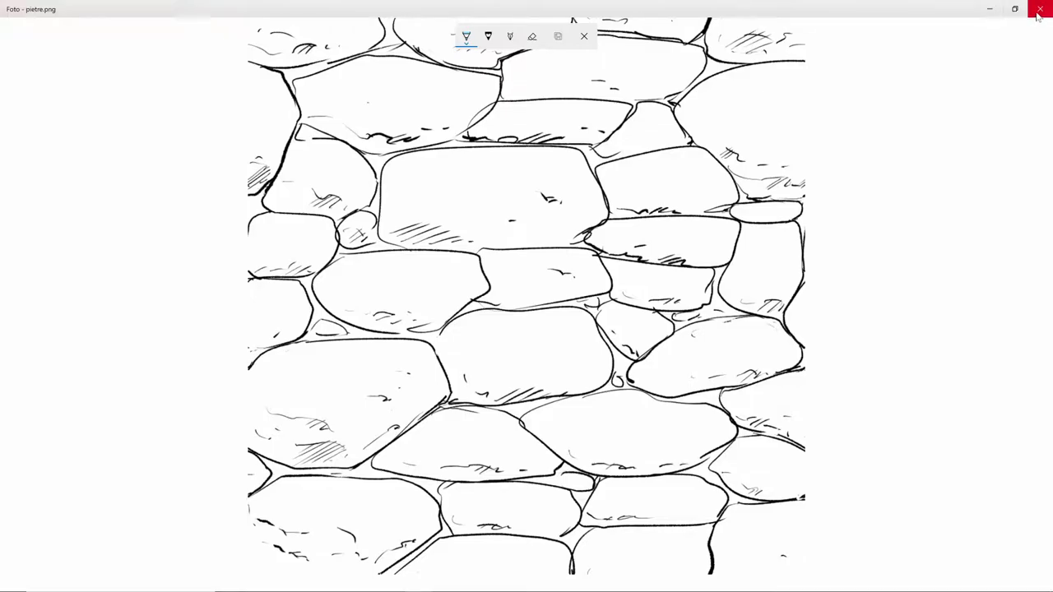
Close the Photos preview and drag pietre.png into the pietra node graph.
left_click(1037, 15)
mouse_move(163, 184)
left_mouse_down()
mouse_move(608, 219)
mouse_move(623, 302)
left_mouse_up()
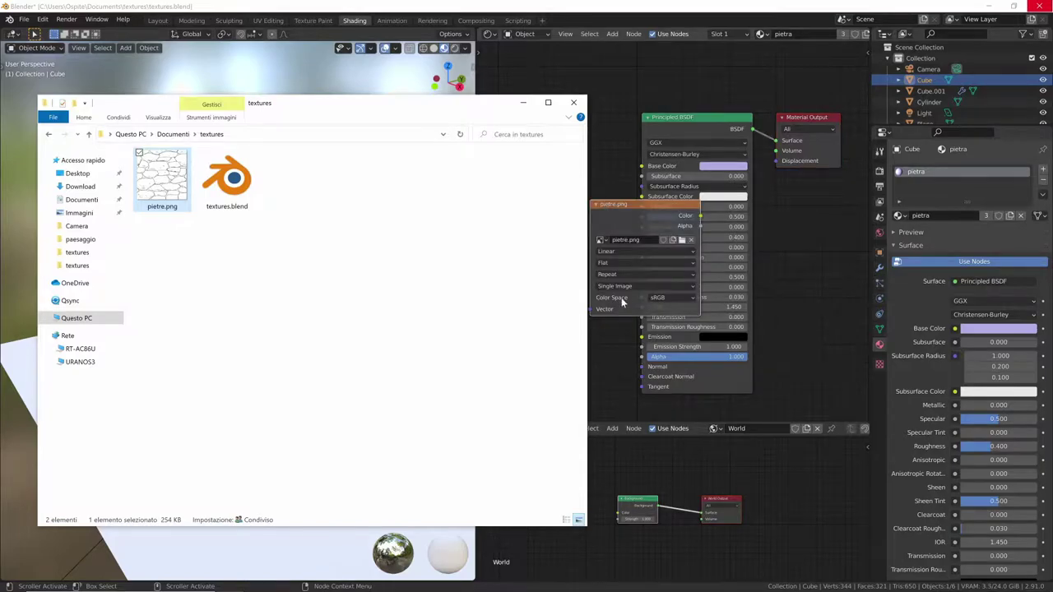
Move the pietre.png Image Texture node aside and wire its Color into Base Color.
left_click(630, 217)
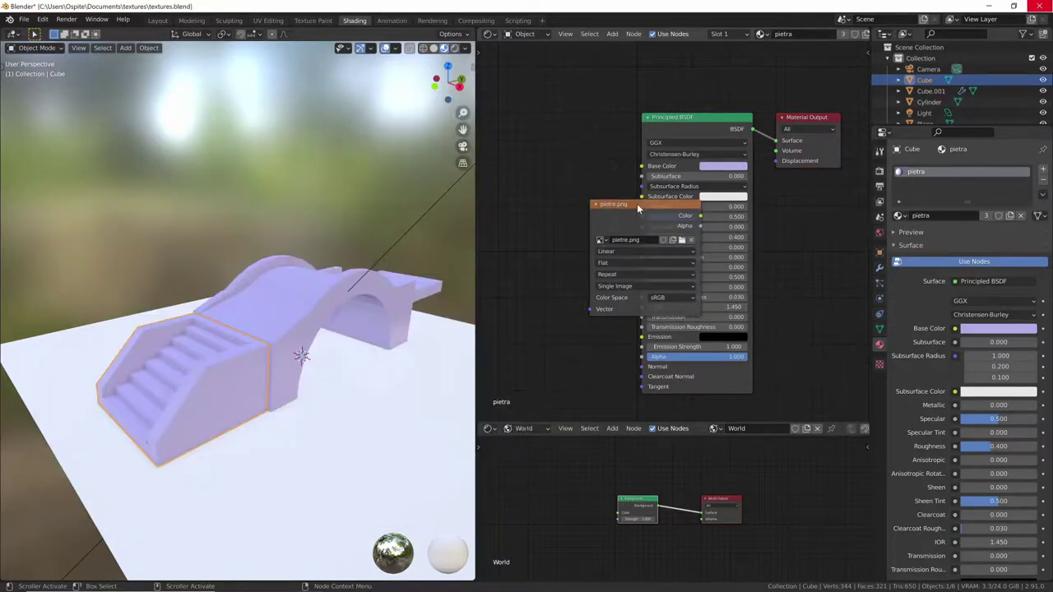
left_click(636, 204)
left_click_drag(651, 207, 539, 120)
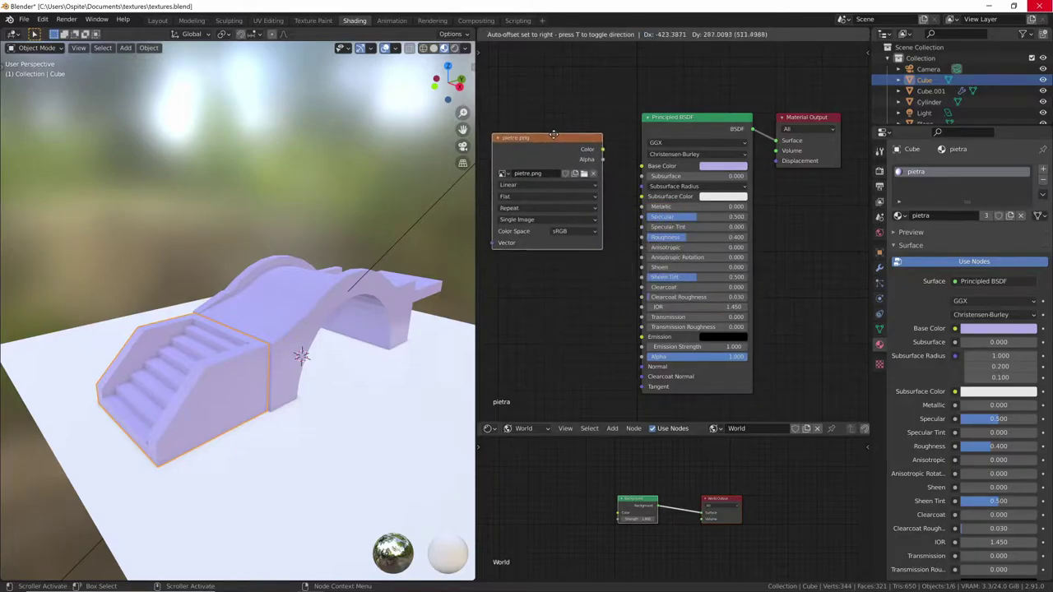
left_click(606, 316)
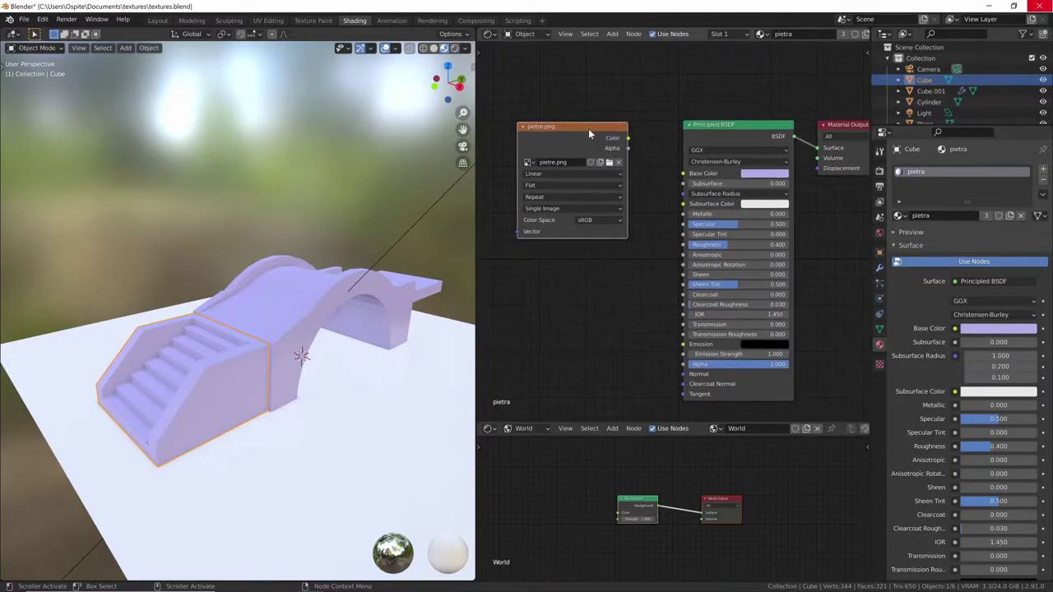
left_click_drag(620, 147, 683, 174)
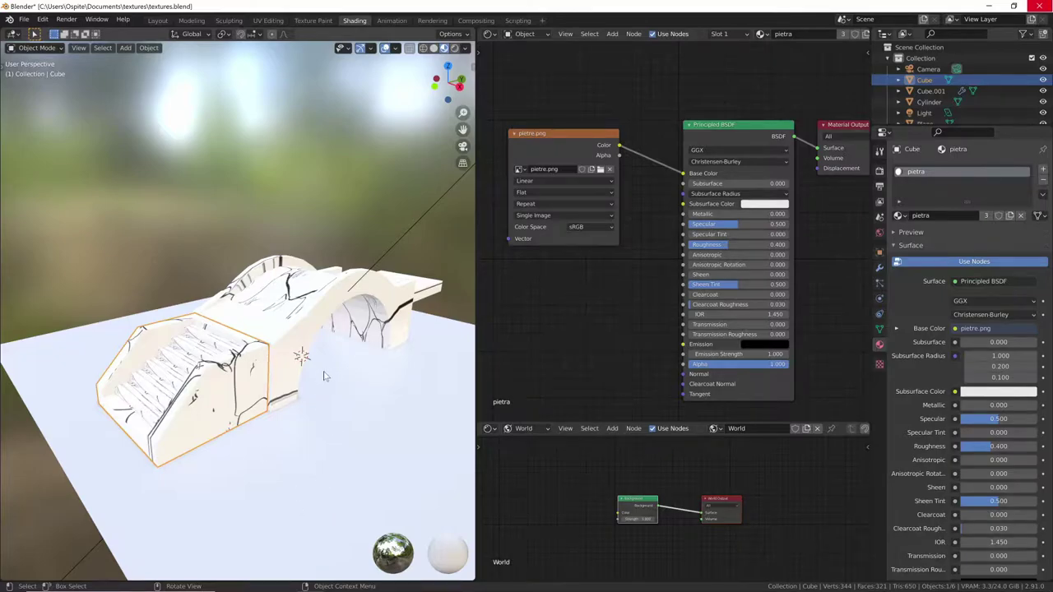
mouse_move(325, 376)
middle_mouse_down()
mouse_move(485, 351)
mouse_move(333, 379)
mouse_move(244, 341)
mouse_move(438, 434)
mouse_move(390, 395)
mouse_move(331, 392)
middle_mouse_up()
left_click(352, 442)
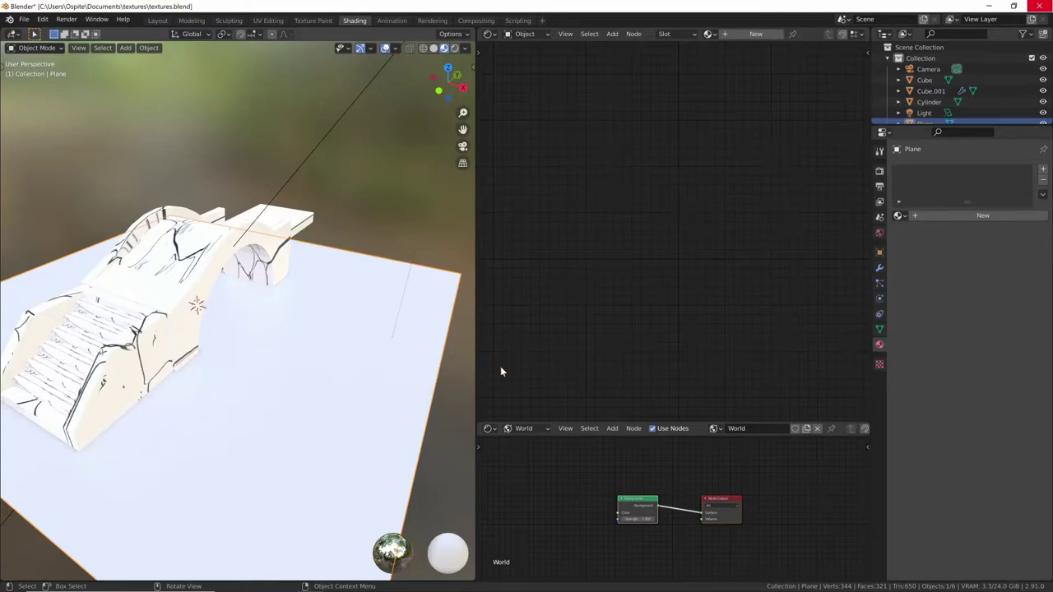
Create a new material on the ground plane named pietra2.
left_click(973, 214)
double_click(943, 215)
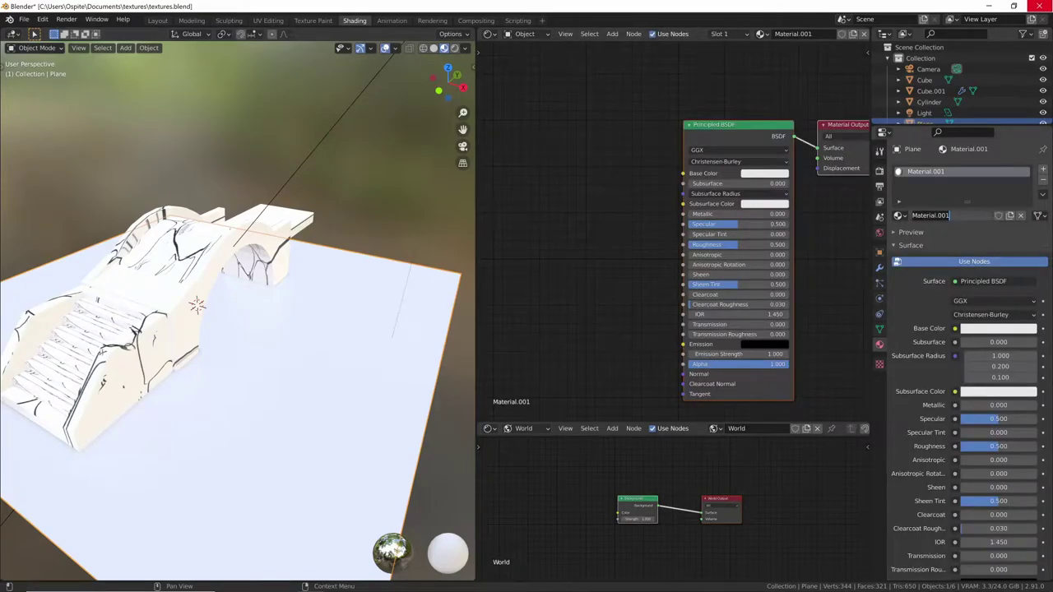
type("pietra2")
key("Return")
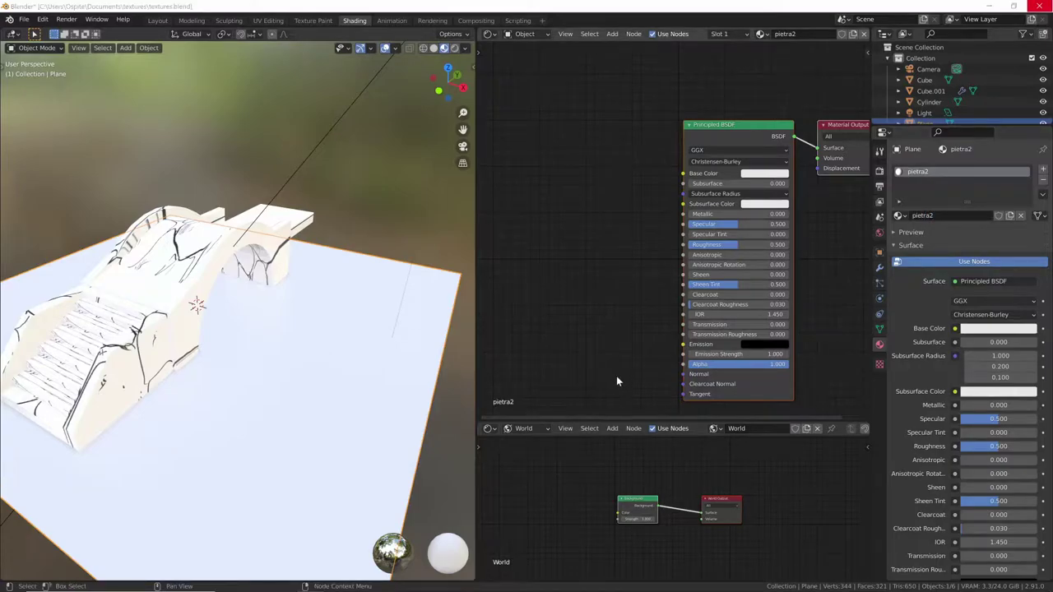
Add pietre.png as an image texture node and link its Color to Base Color.
key("alt+Tab")
mouse_move(162, 177)
left_mouse_down()
mouse_move(615, 194)
mouse_move(536, 135)
left_mouse_up()
left_click(629, 193)
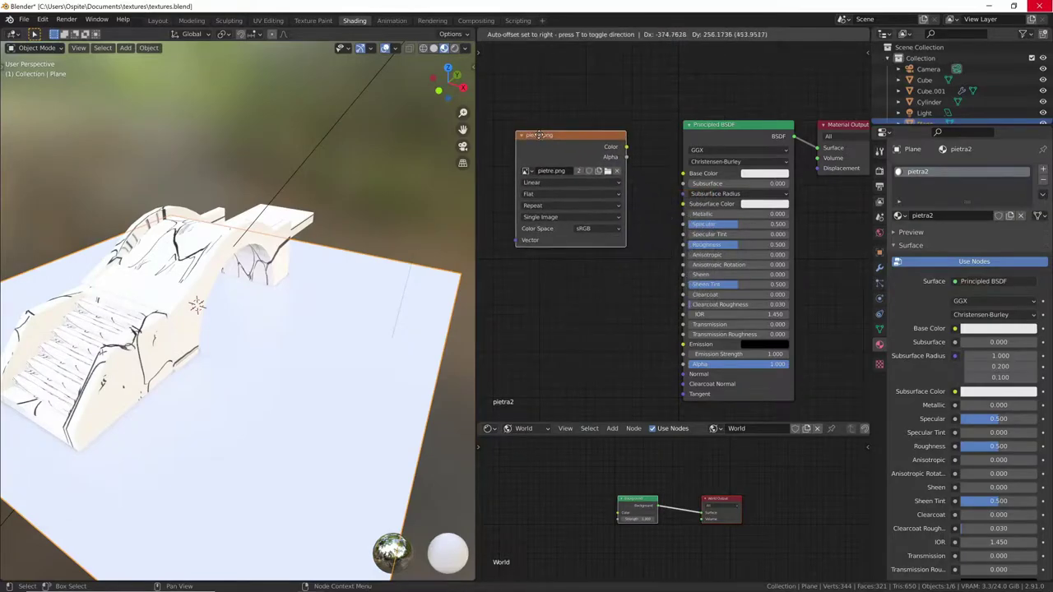
mouse_move(626, 147)
left_mouse_down()
mouse_move(668, 187)
mouse_move(682, 172)
left_mouse_up()
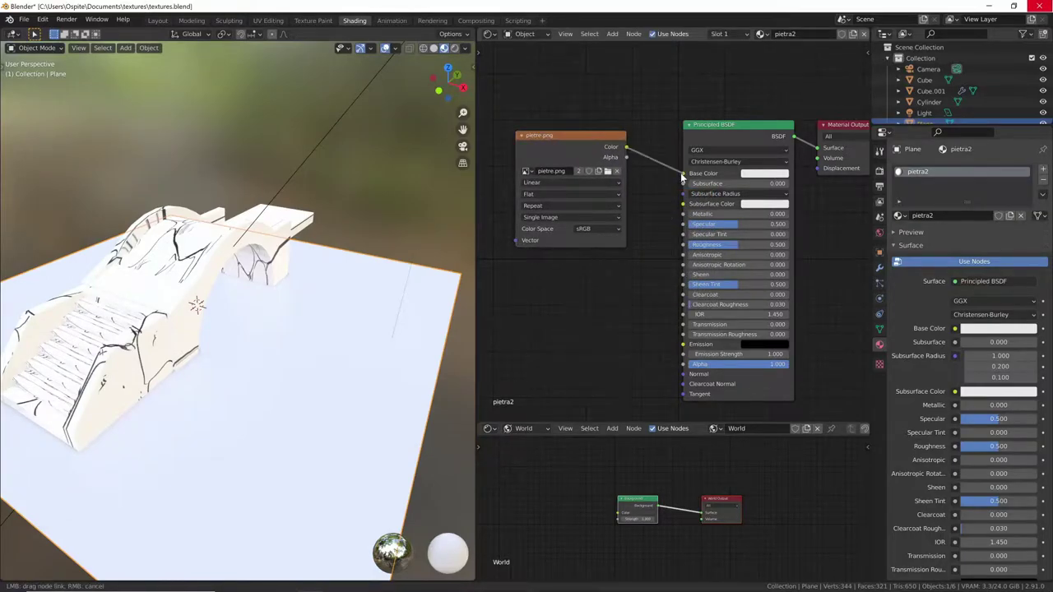
mouse_move(343, 410)
middle_mouse_down()
mouse_move(365, 451)
mouse_move(362, 411)
mouse_move(334, 430)
mouse_move(337, 417)
middle_mouse_up()
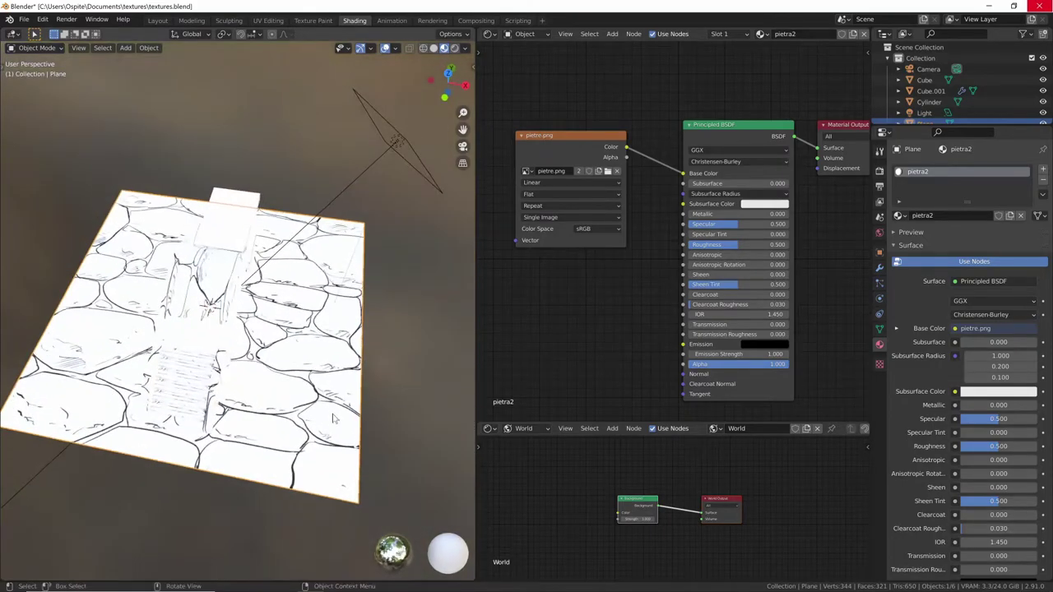
scroll(378, 445, "up", 2)
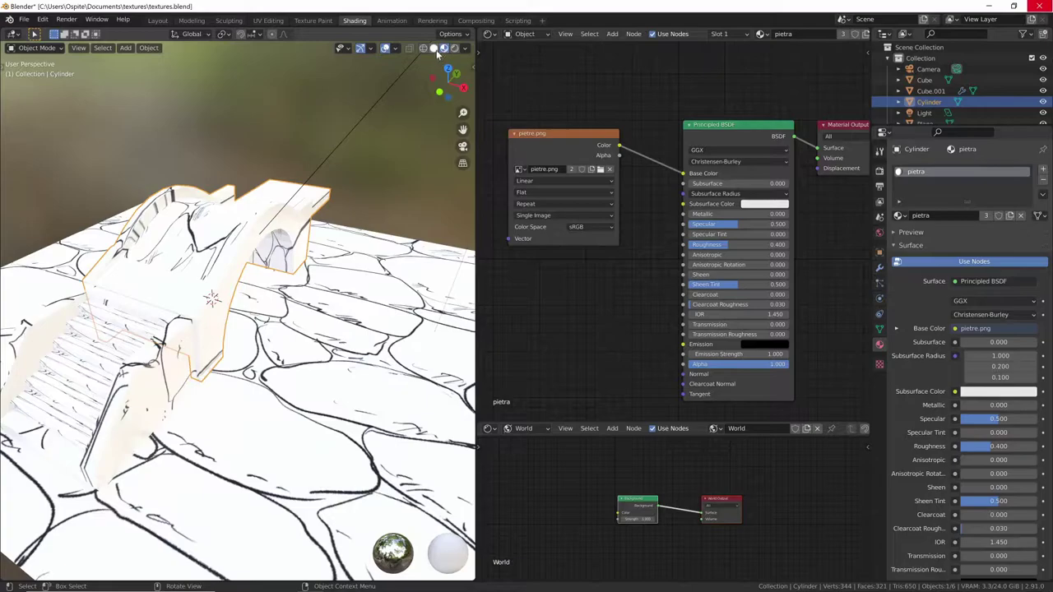
left_click(434, 48)
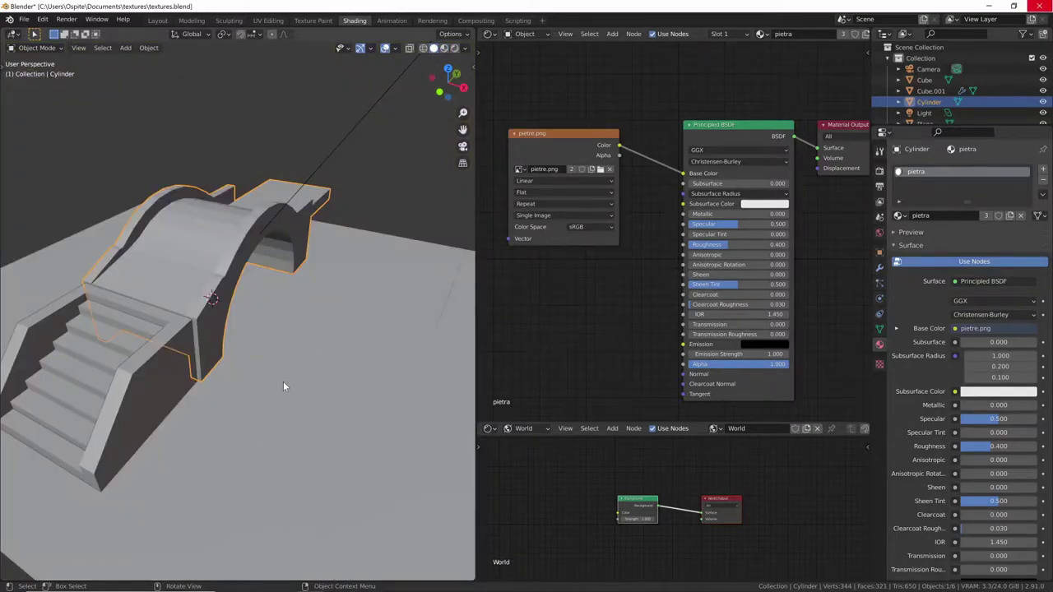
mouse_move(283, 383)
middle_mouse_down()
mouse_move(361, 434)
mouse_move(260, 415)
mouse_move(344, 409)
mouse_move(327, 392)
mouse_move(335, 403)
middle_mouse_up()
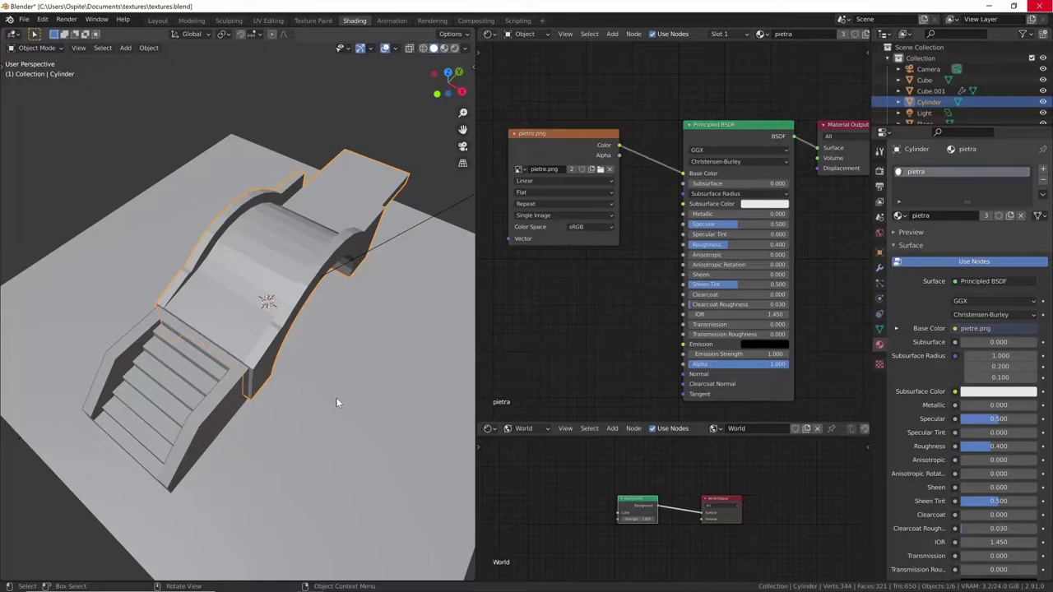
key("alt+Tab")
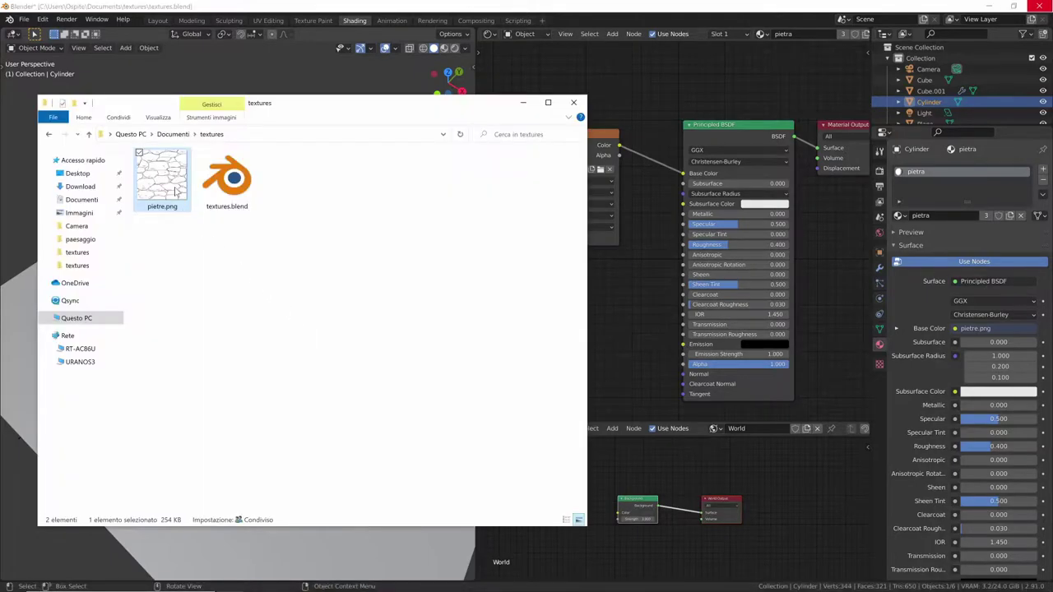
double_click(178, 191)
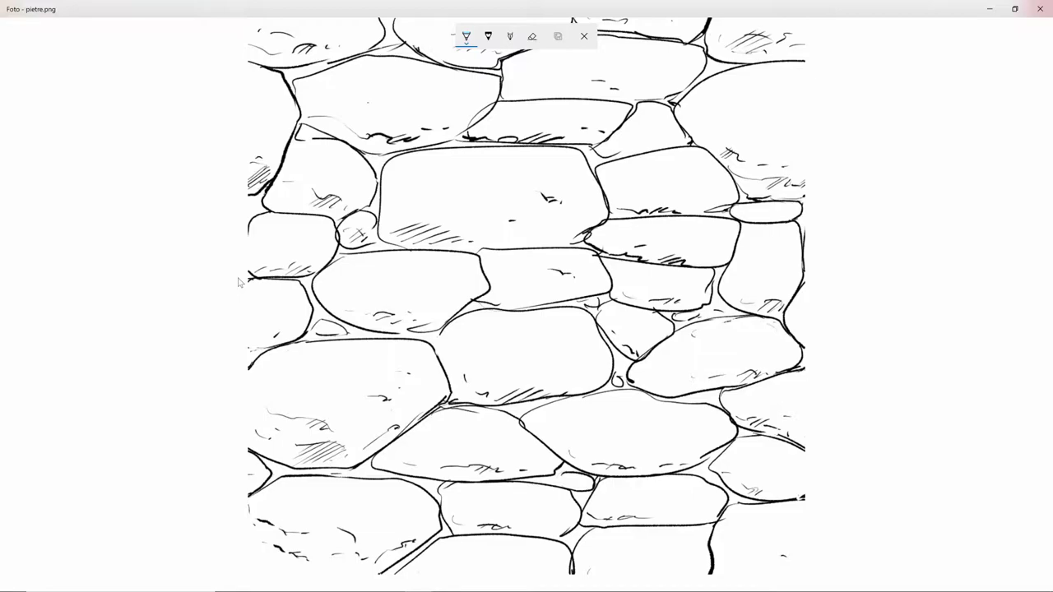
left_click(1039, 16)
Switch the viewport to Material Preview and orbit around the pietre-textured bridge.
key("alt+Tab")
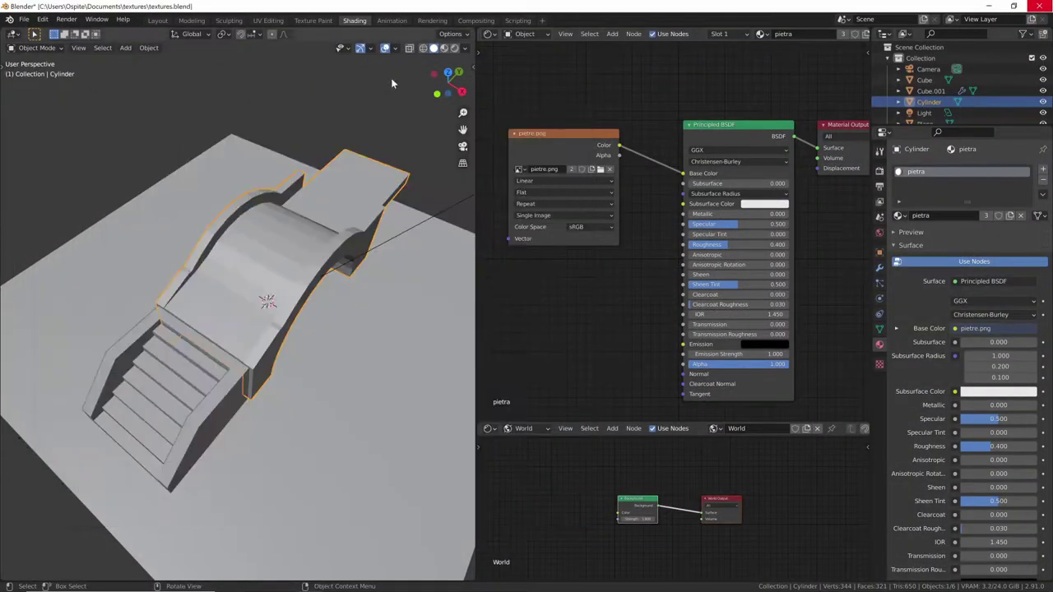
mouse_move(330, 382)
middle_mouse_down()
mouse_move(327, 372)
mouse_move(316, 380)
middle_mouse_up()
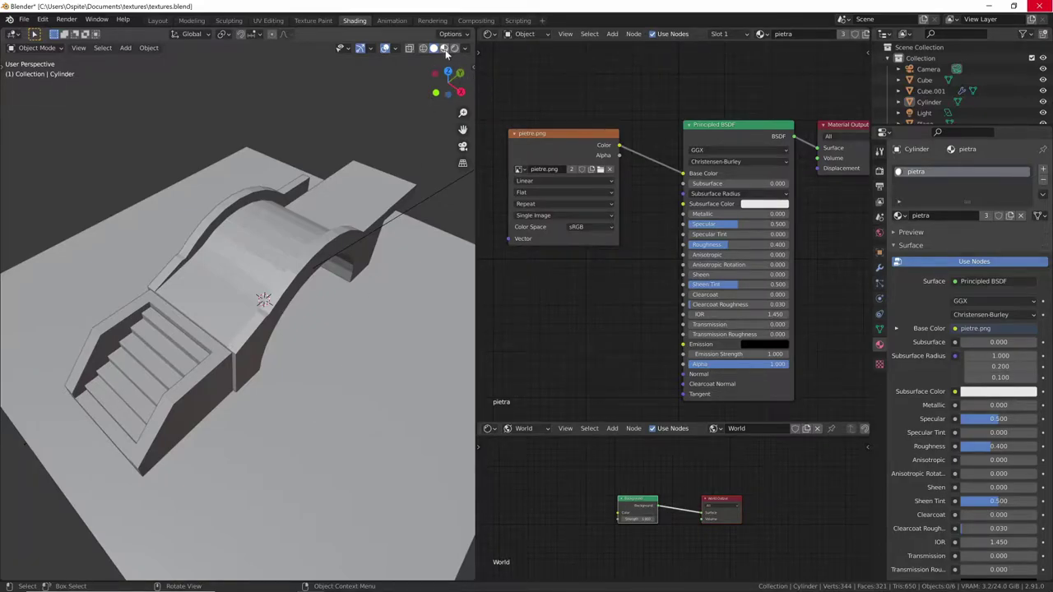
left_click(445, 48)
mouse_move(280, 459)
middle_mouse_down()
mouse_move(290, 403)
mouse_move(319, 438)
middle_mouse_up()
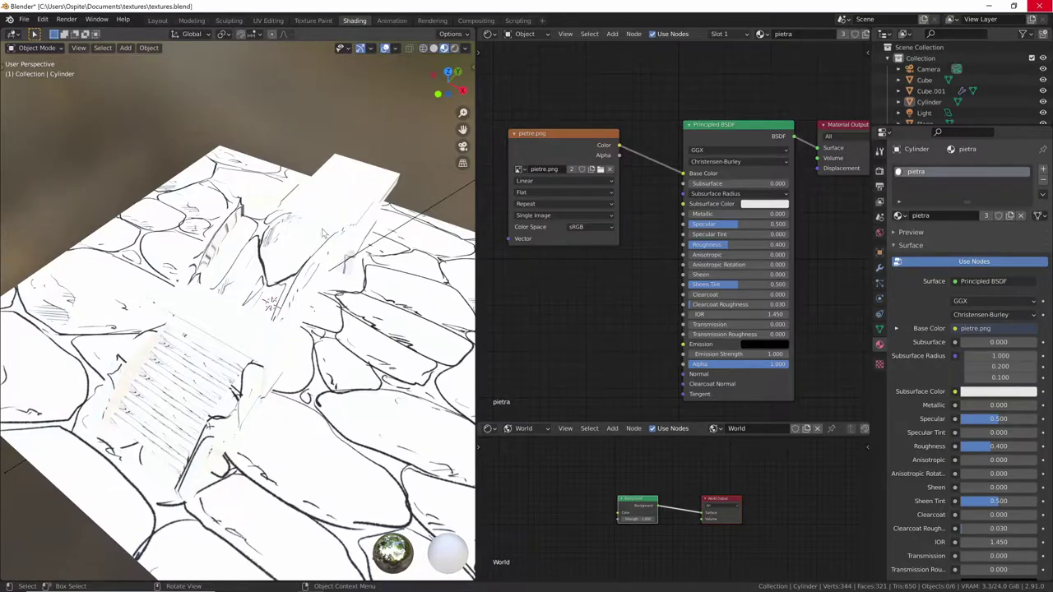
left_click(269, 20)
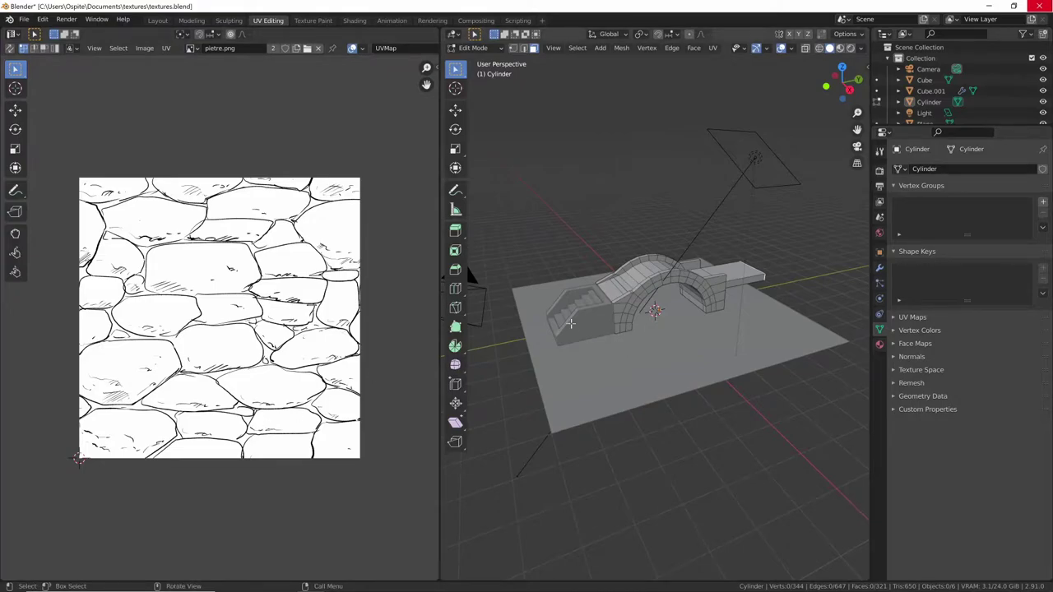
left_click(840, 49)
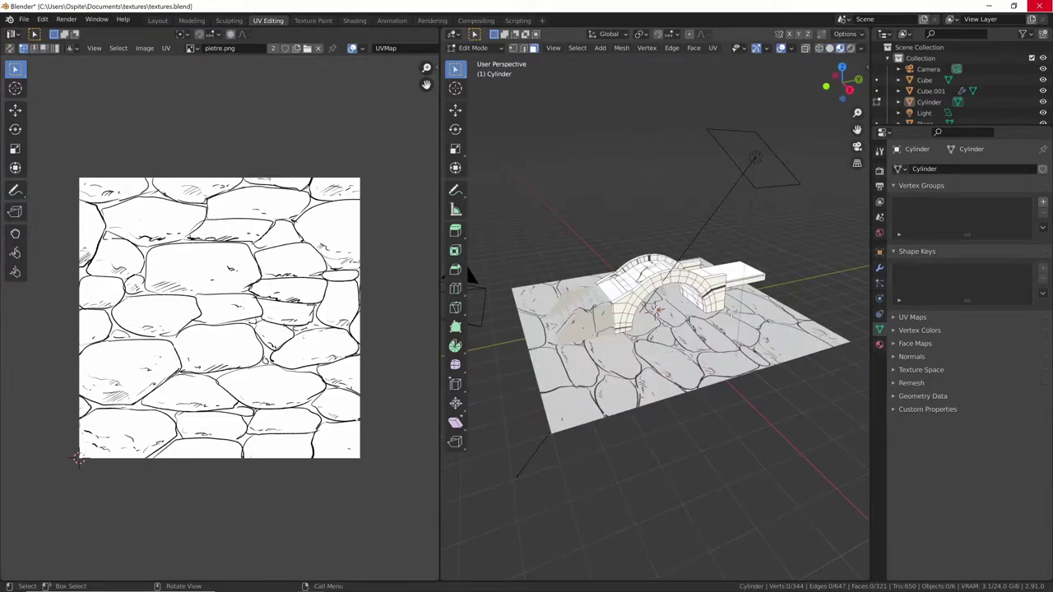
middle_click_drag(632, 359, 765, 362)
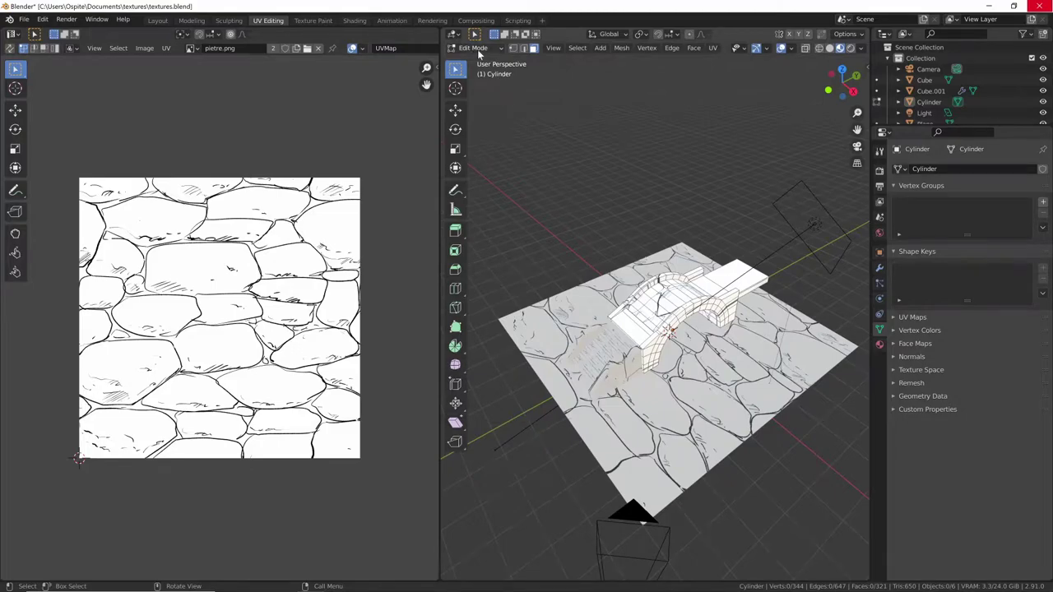
left_click(359, 21)
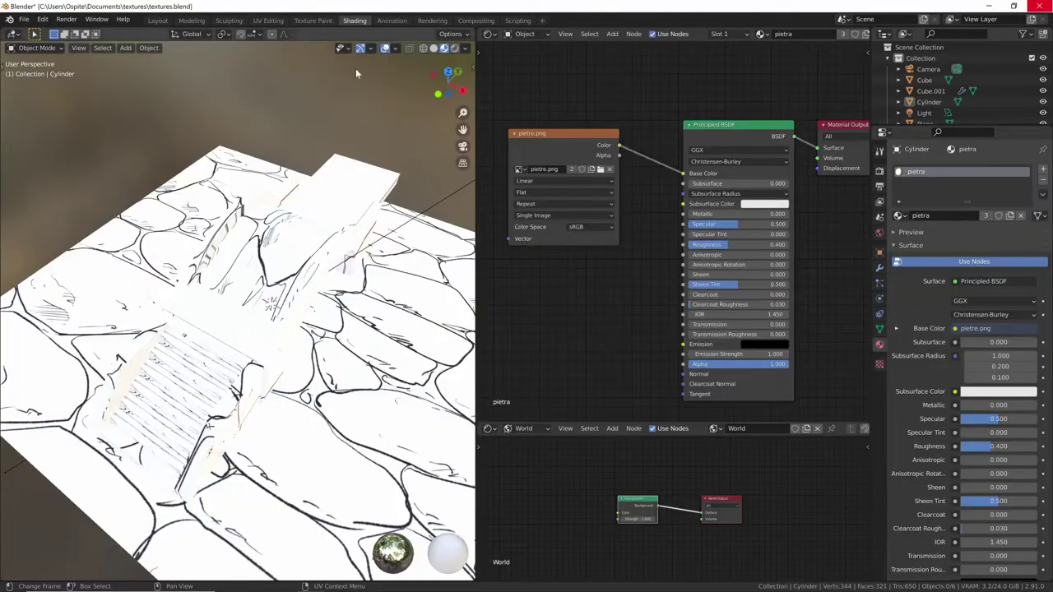
View the ground plane, then staircase Cube.001, in the UV Editing layout, returning to Shading.
left_click(381, 338)
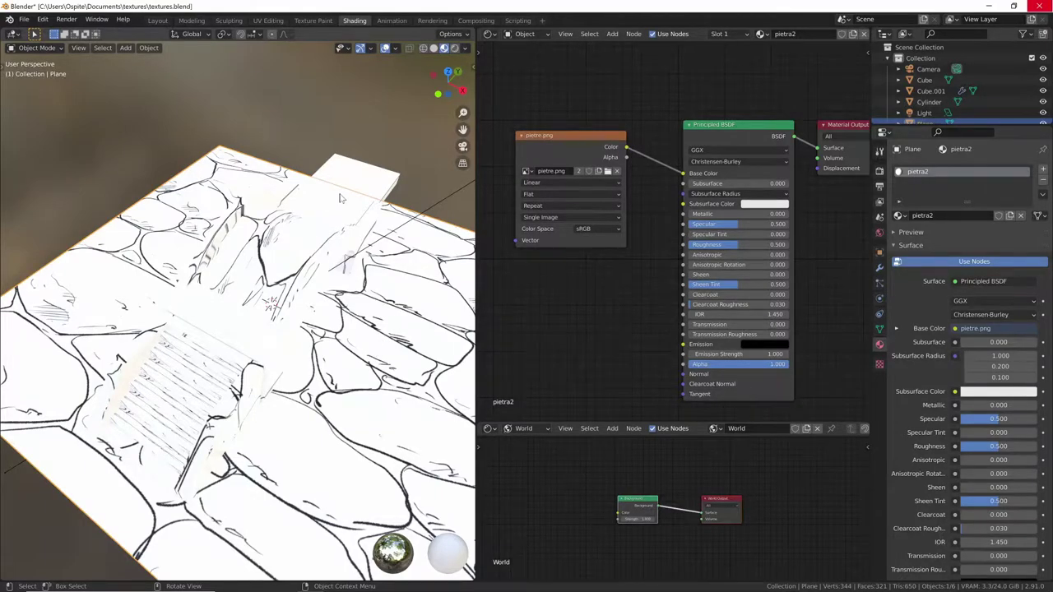
left_click(268, 21)
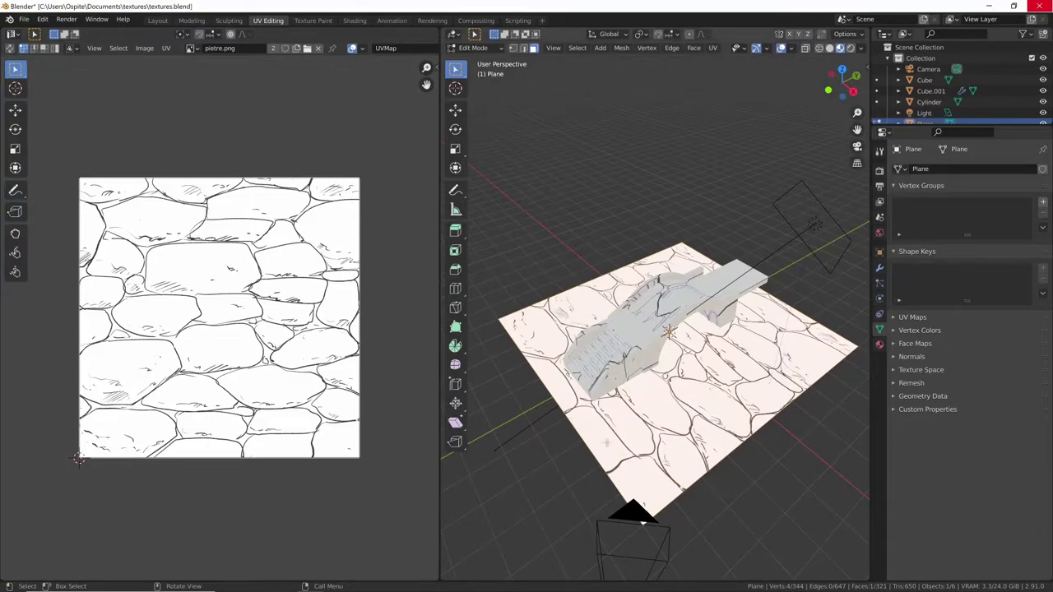
left_click(354, 21)
left_click(208, 396)
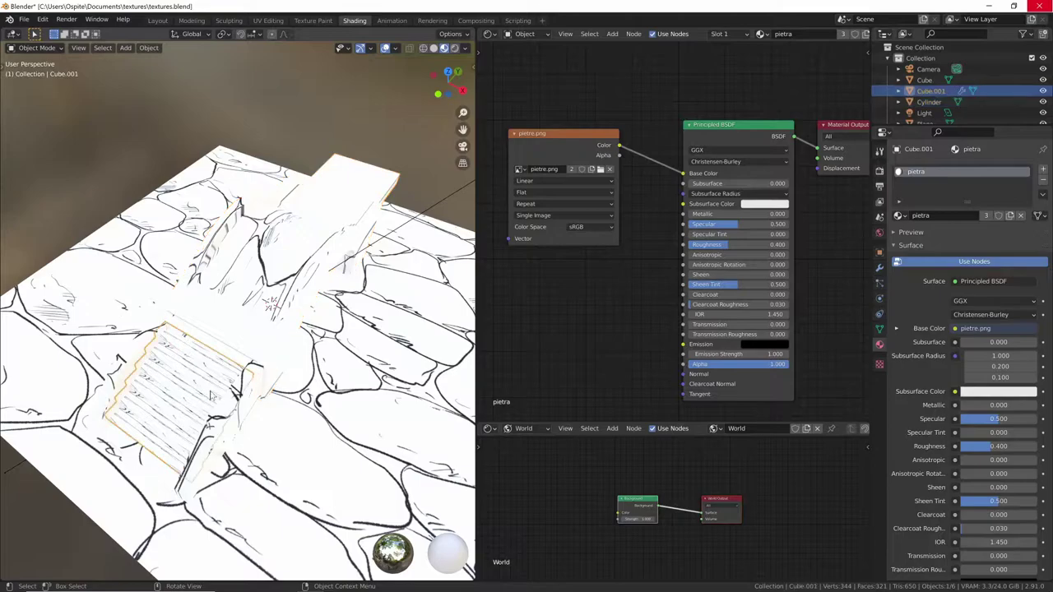
left_click(268, 20)
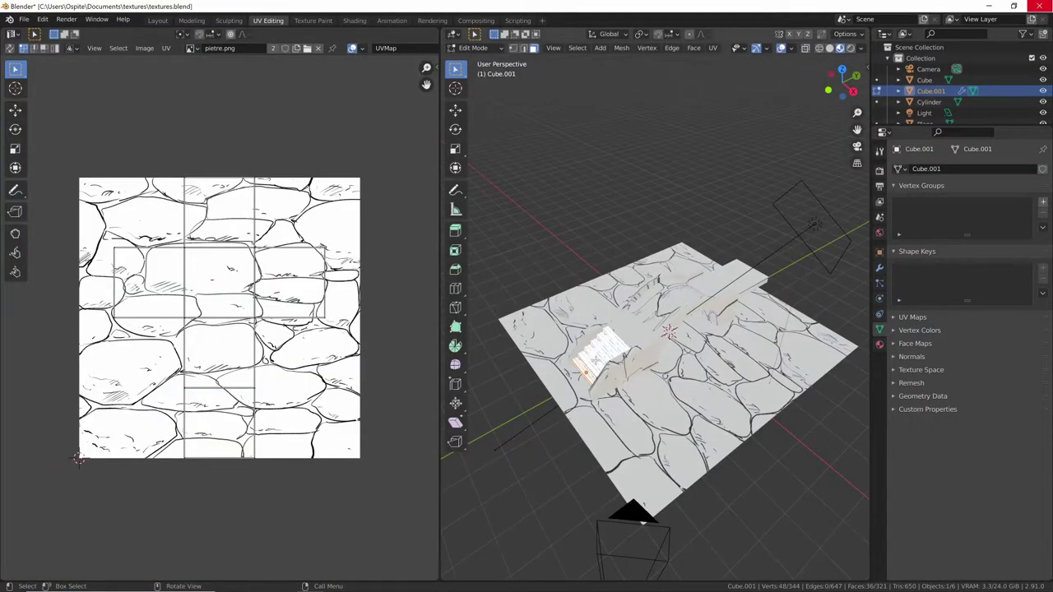
left_click(354, 20)
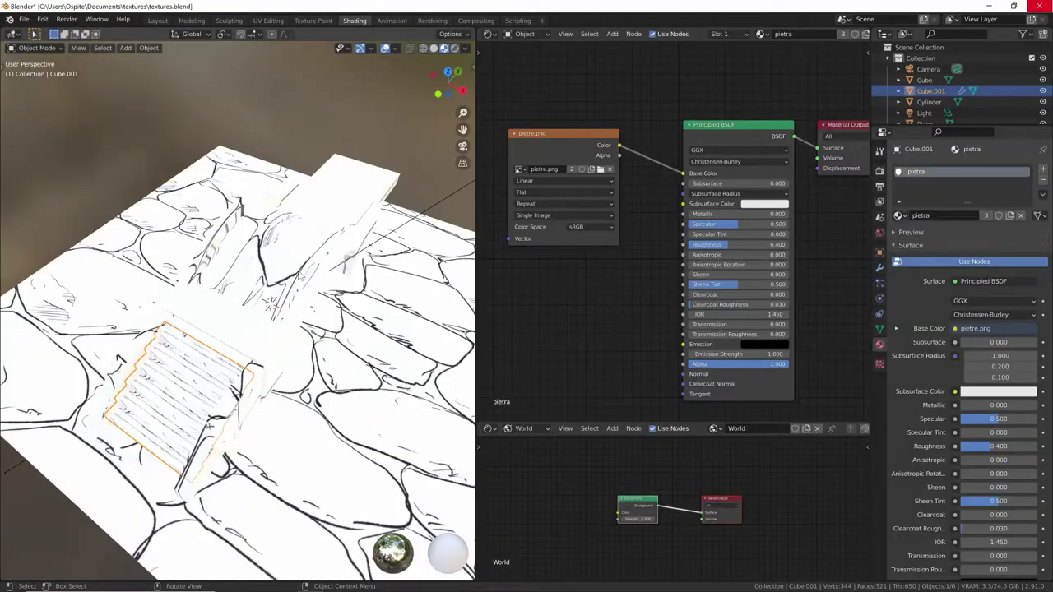
Reselect the ground plane in UV Editing and switch to edge select mode.
left_click(241, 202)
left_click(255, 161)
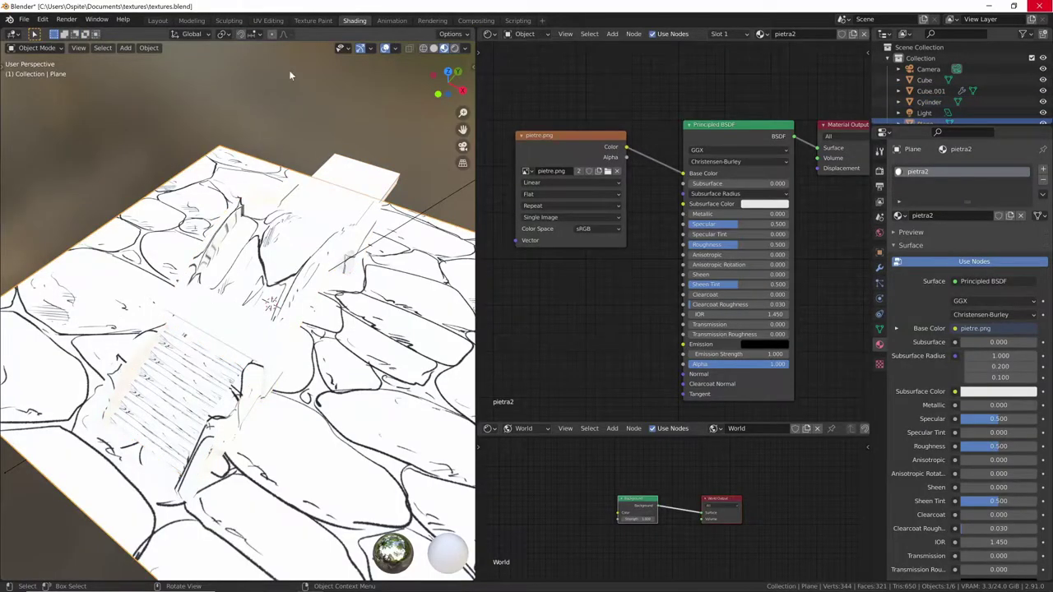
left_click(268, 20)
middle_click_drag(743, 431, 750, 444)
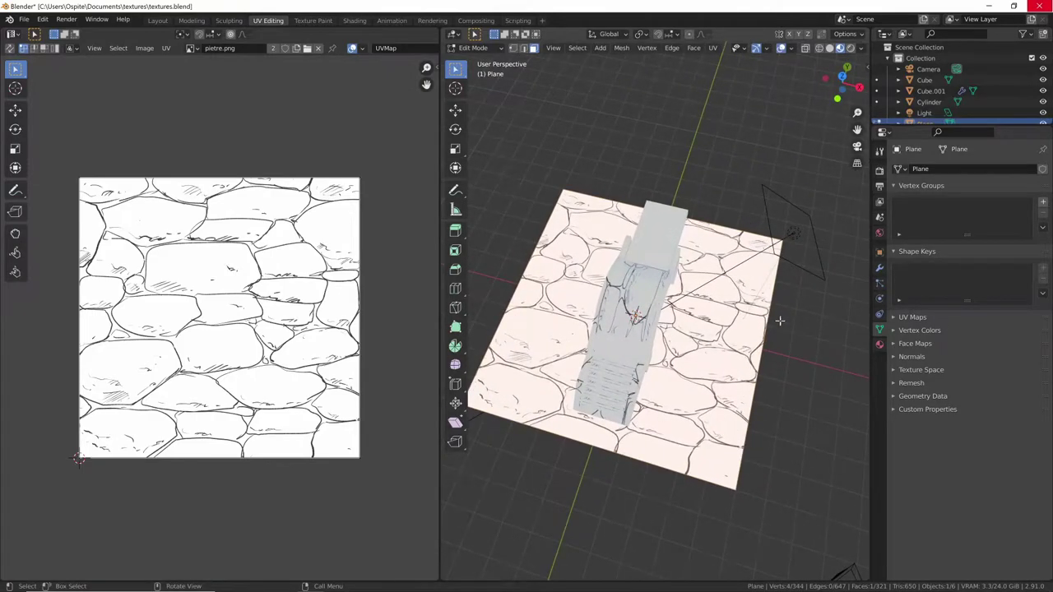
middle_click_drag(520, 287, 685, 388)
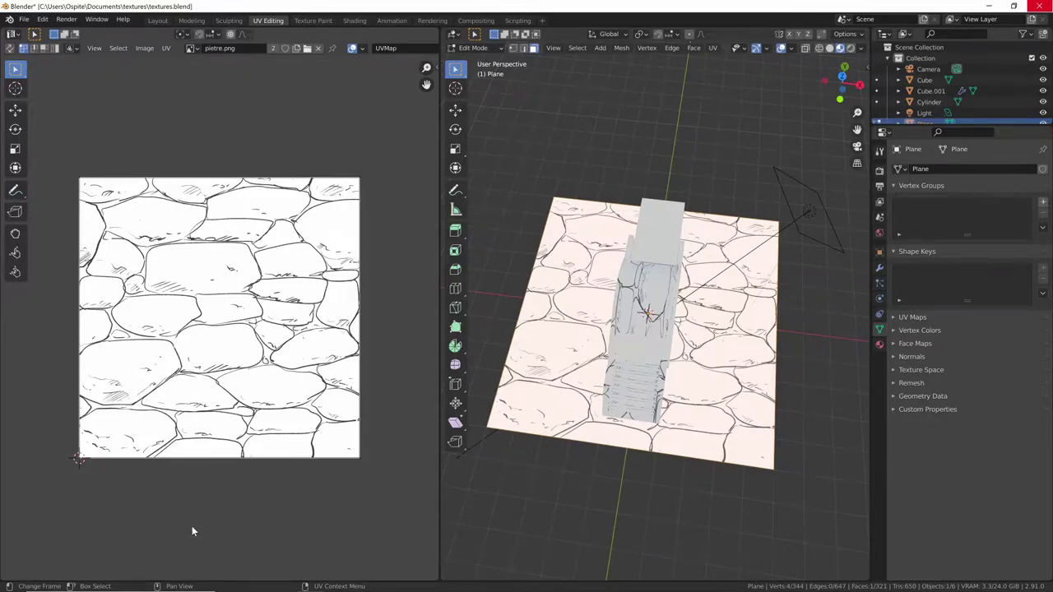
middle_click_drag(576, 345, 658, 325)
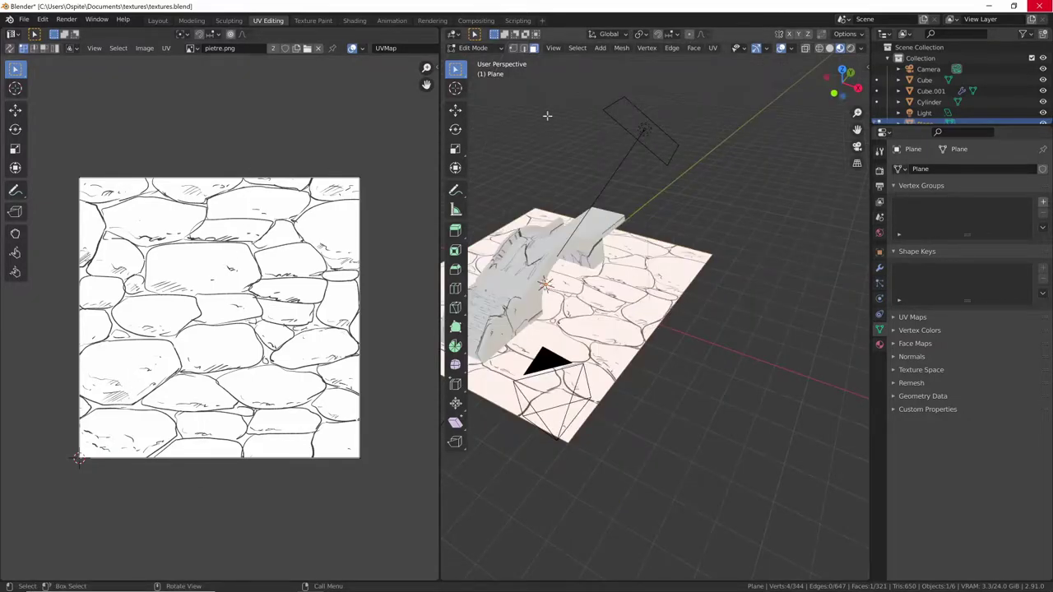
left_click(524, 49)
Extrude one edge of the ground plane upward into a wall.
left_click(635, 354)
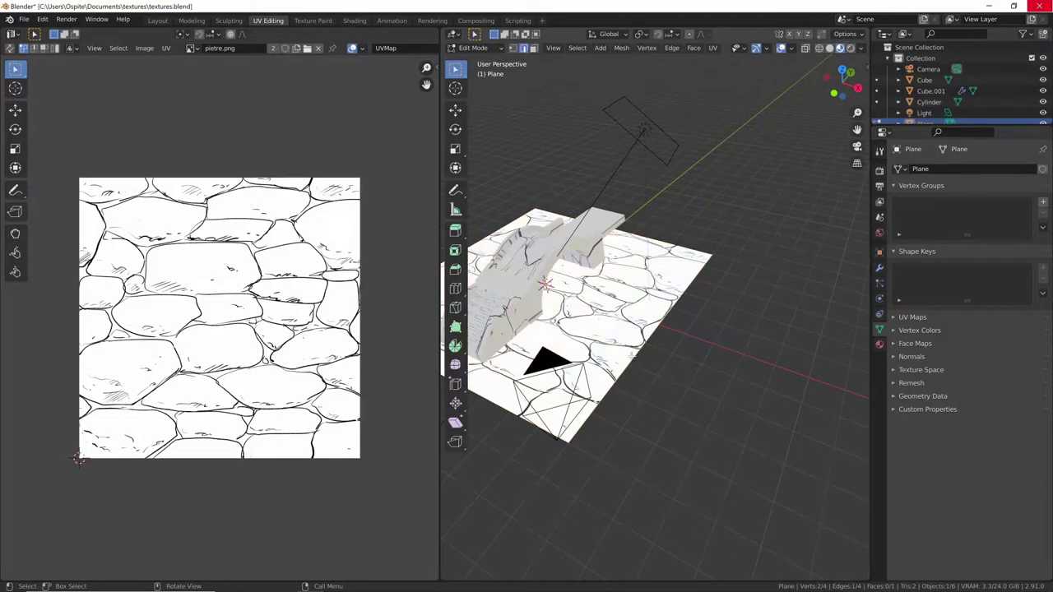
middle_click_drag(635, 354, 689, 327)
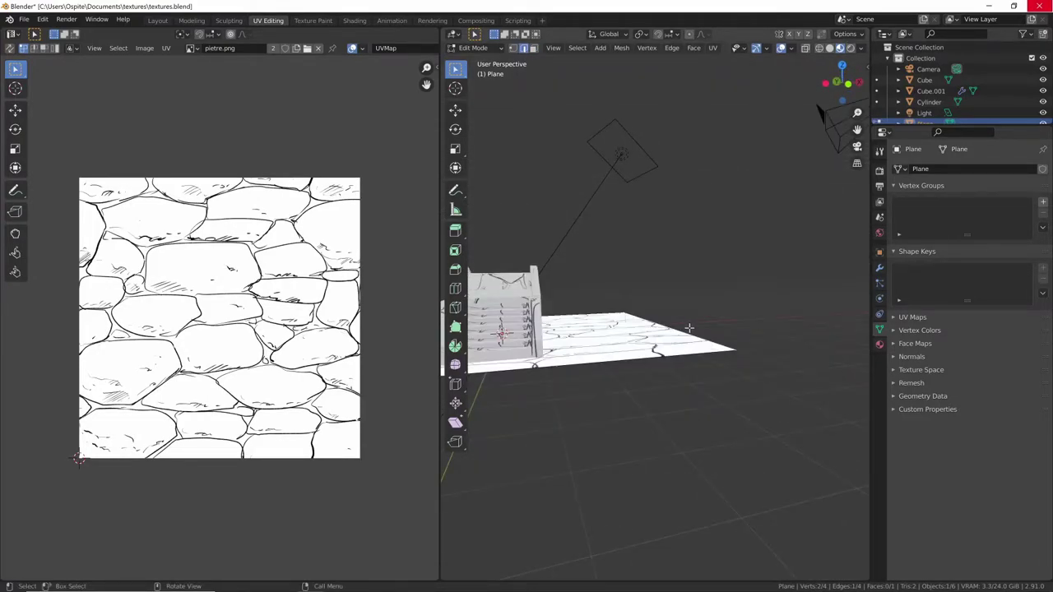
key("e")
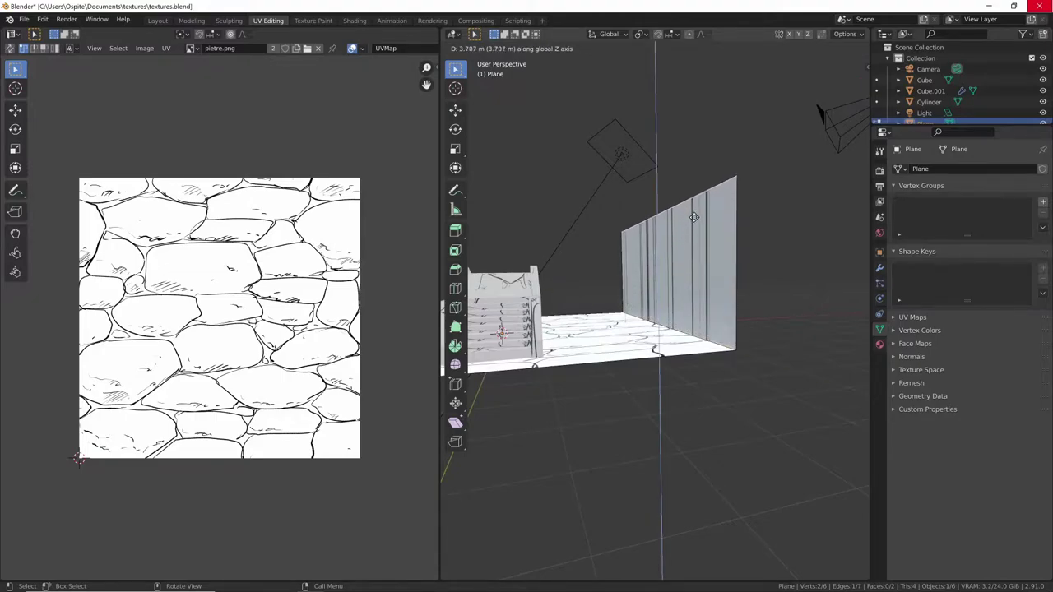
left_click(693, 218)
Turn on UV Sync Selection so the plane's UVs show over pietre.png.
mouse_move(621, 387)
middle_mouse_down()
mouse_move(761, 393)
mouse_move(714, 344)
mouse_move(700, 282)
mouse_move(615, 275)
mouse_move(736, 284)
mouse_move(700, 306)
middle_mouse_up()
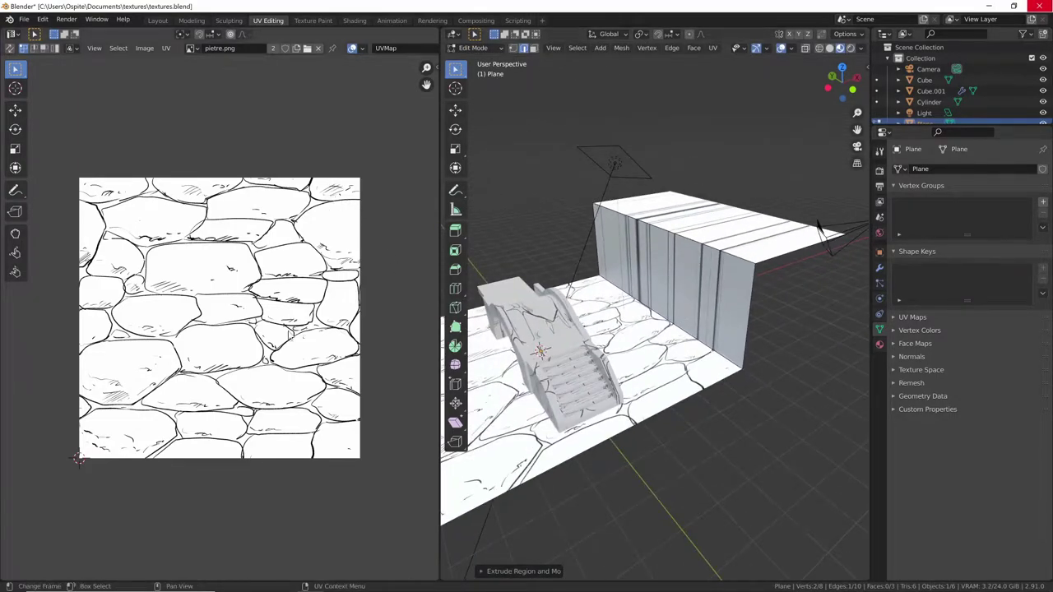
middle_click_drag(700, 306, 737, 310)
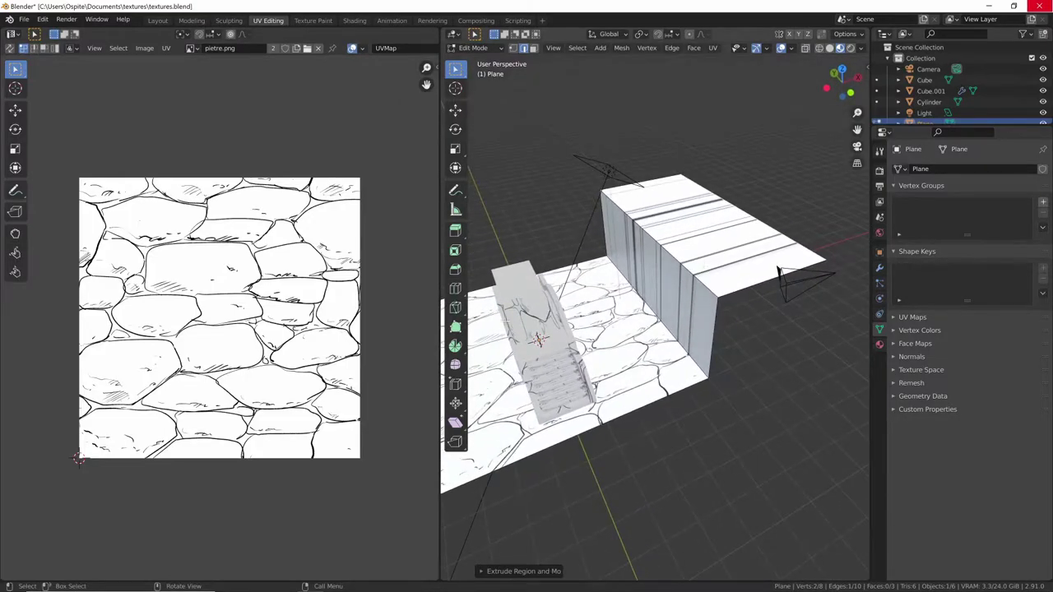
mouse_move(740, 346)
middle_mouse_down()
mouse_move(743, 364)
mouse_move(694, 300)
middle_mouse_up()
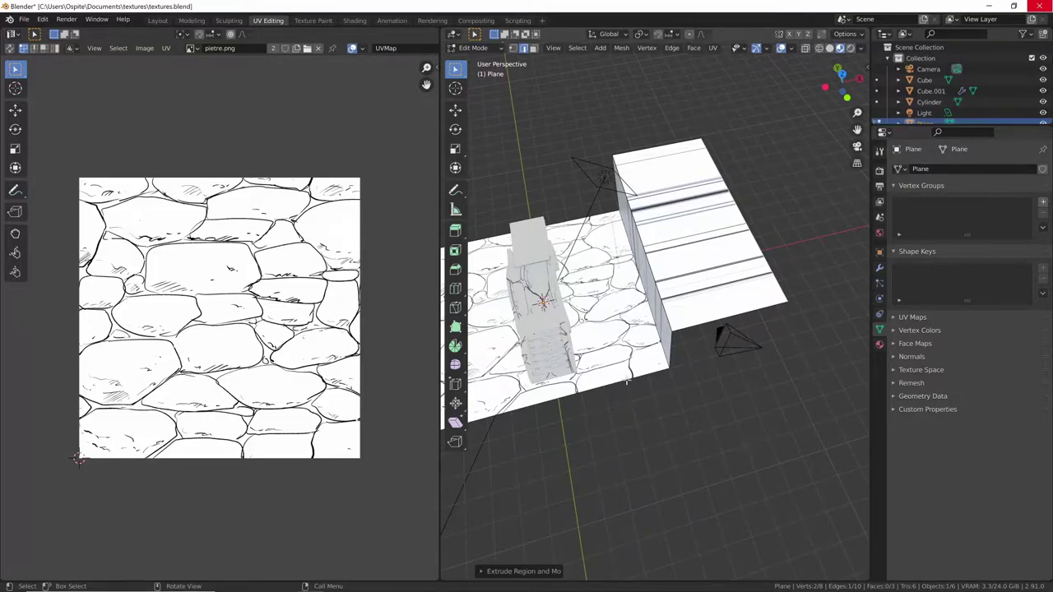
middle_click_drag(673, 358, 681, 289)
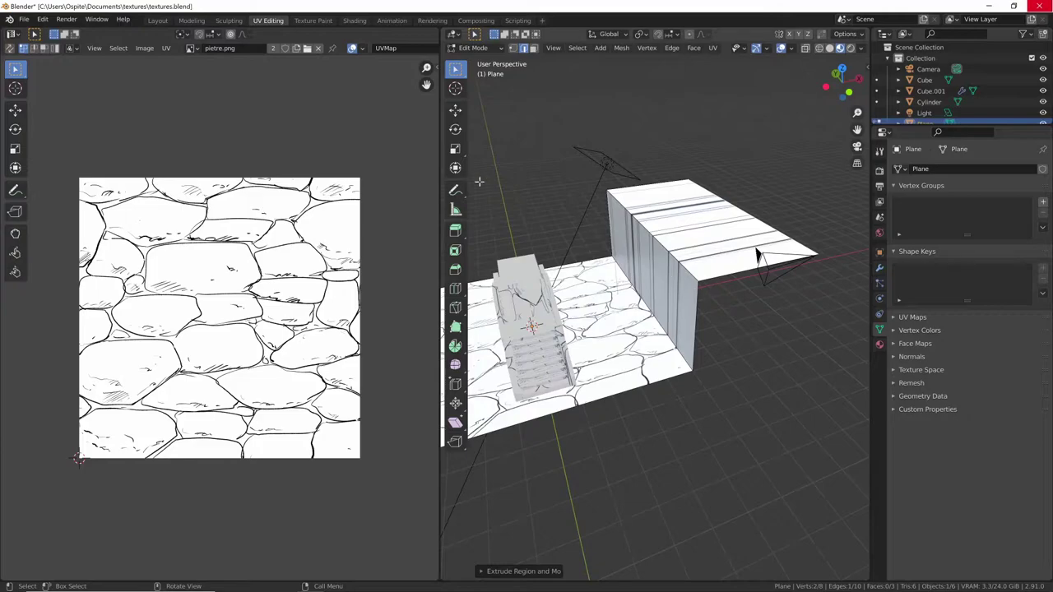
left_click(11, 48)
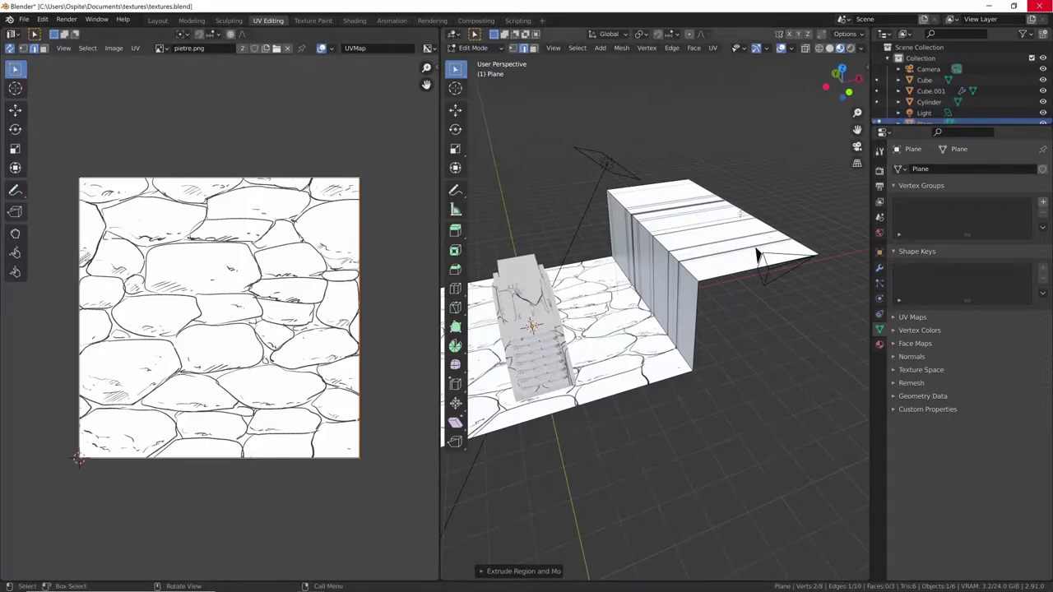
Select the wall's top face in Edit Mode.
middle_click_drag(668, 301, 649, 306)
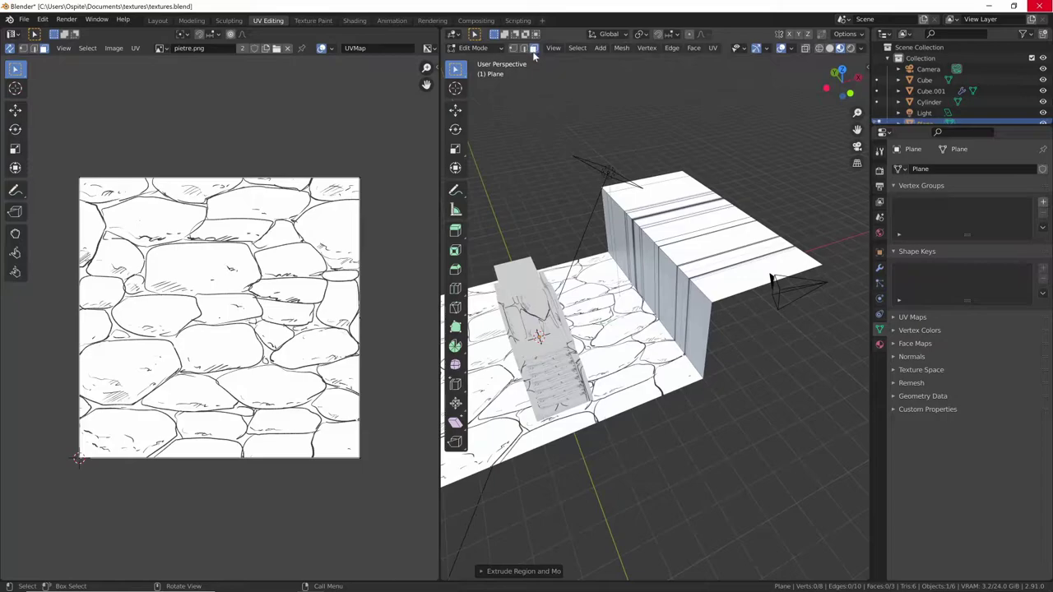
left_click(642, 335)
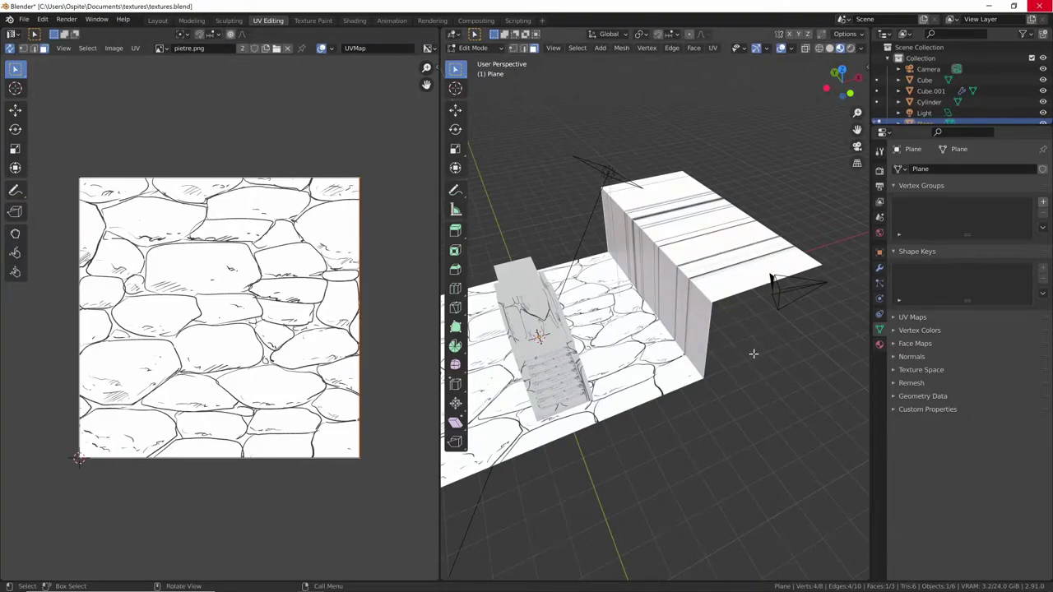
mouse_move(741, 367)
middle_mouse_down()
mouse_move(680, 358)
mouse_move(685, 267)
mouse_move(741, 297)
mouse_move(681, 282)
mouse_move(747, 282)
mouse_move(695, 309)
middle_mouse_up()
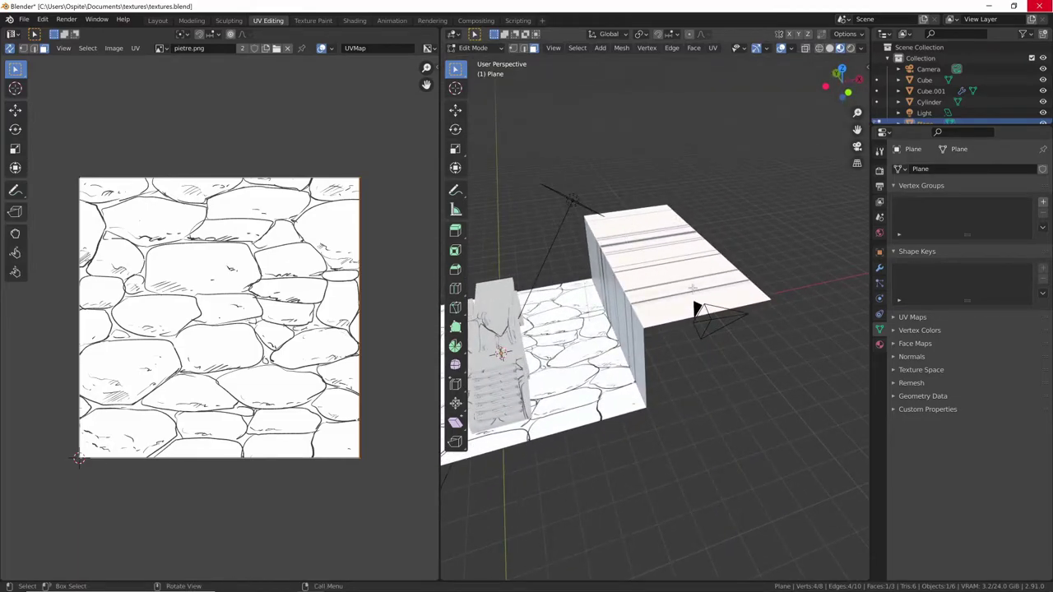
Unwrap the wall-top face onto pietre.png and inspect the cobblestones from several angles.
key("u")
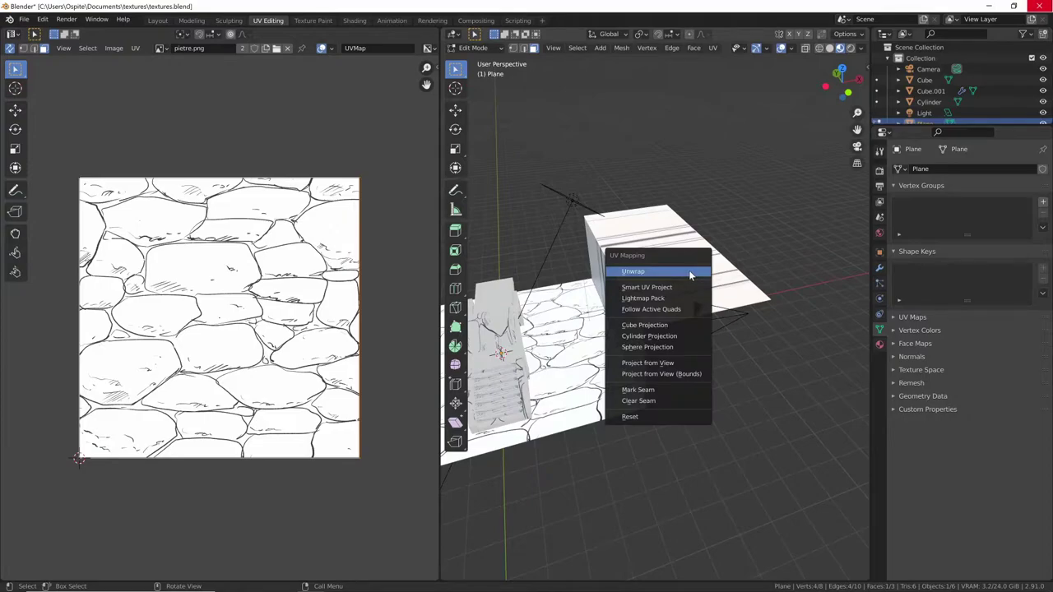
left_click(691, 270)
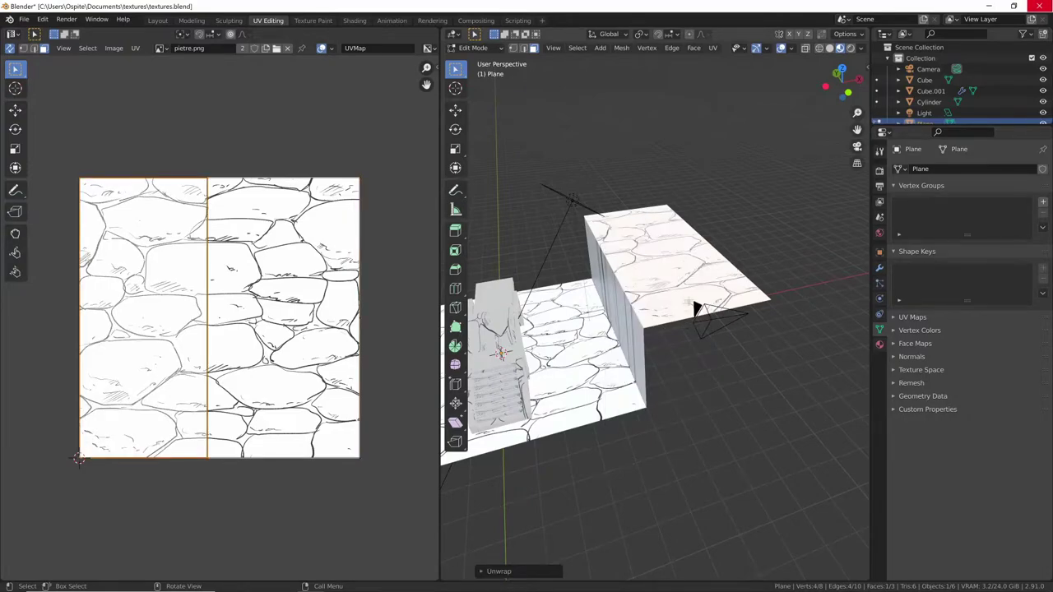
middle_click_drag(693, 305, 666, 271)
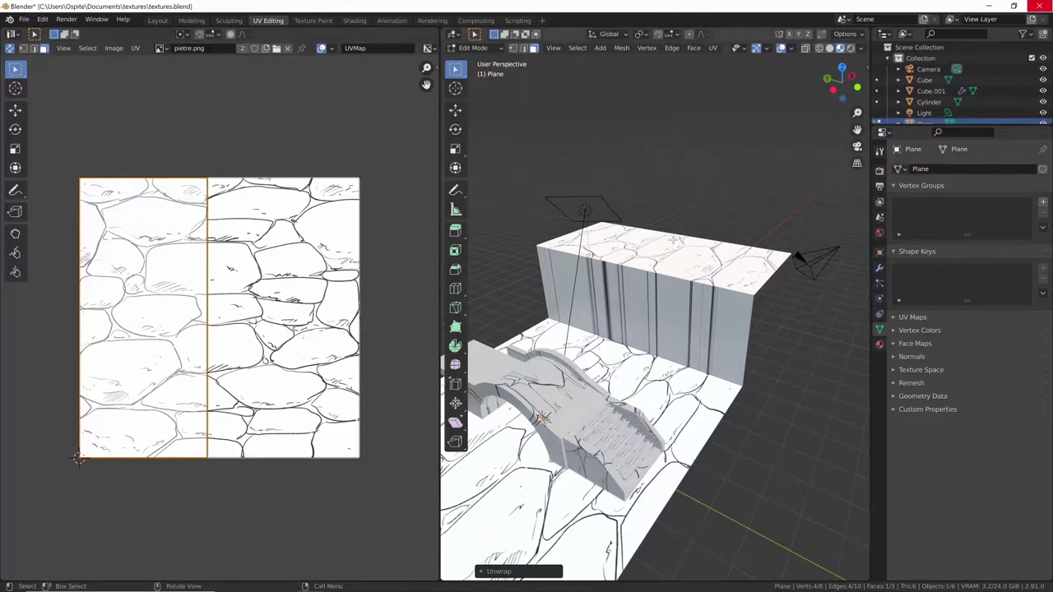
mouse_move(677, 264)
middle_mouse_down()
mouse_move(685, 258)
mouse_move(654, 260)
middle_mouse_up()
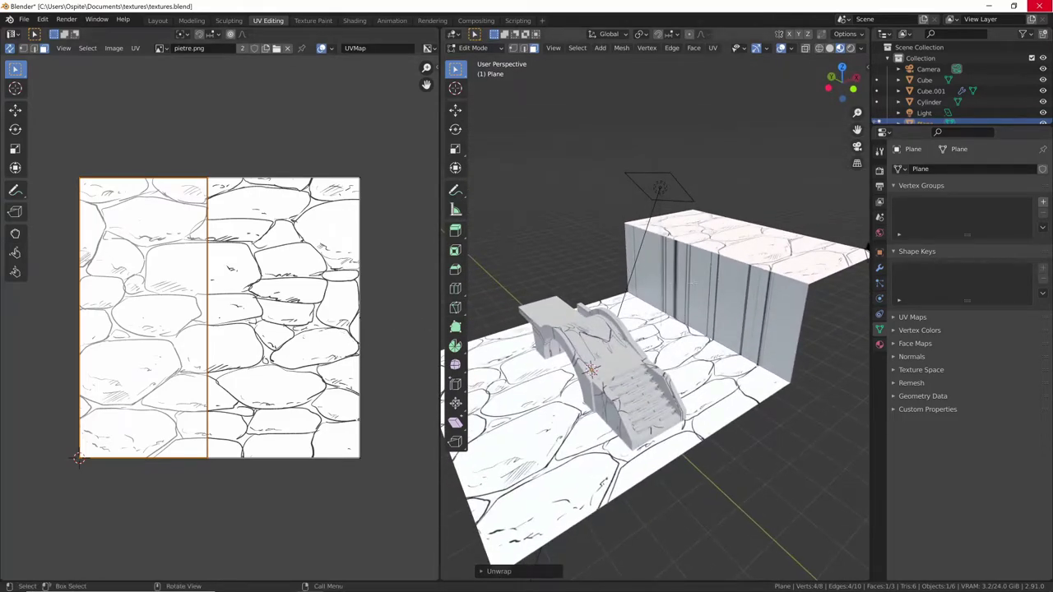
mouse_move(756, 302)
middle_mouse_down("shift")
mouse_move(624, 307)
mouse_move(510, 345)
middle_mouse_up("shift")
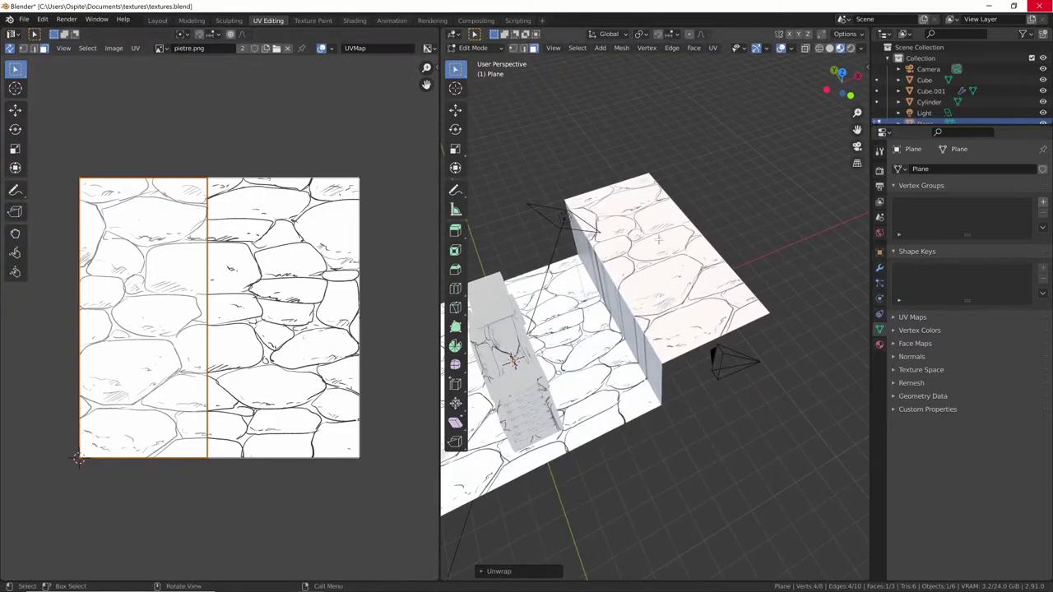
middle_click_drag(642, 401, 320, 436)
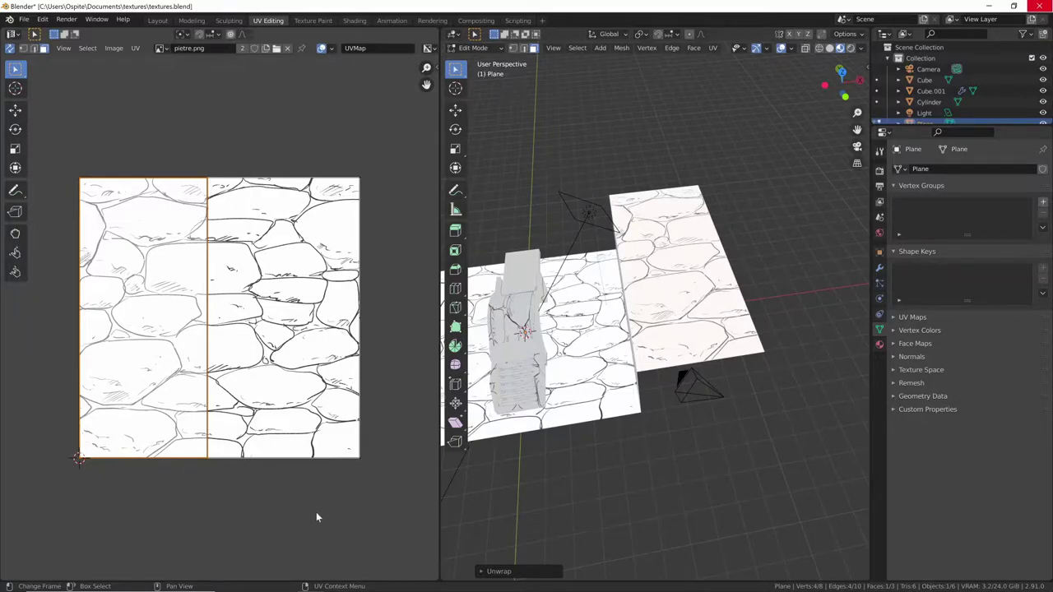
Scale the wall-top UV island to about 0.5 and move it lower right on the image.
key("s")
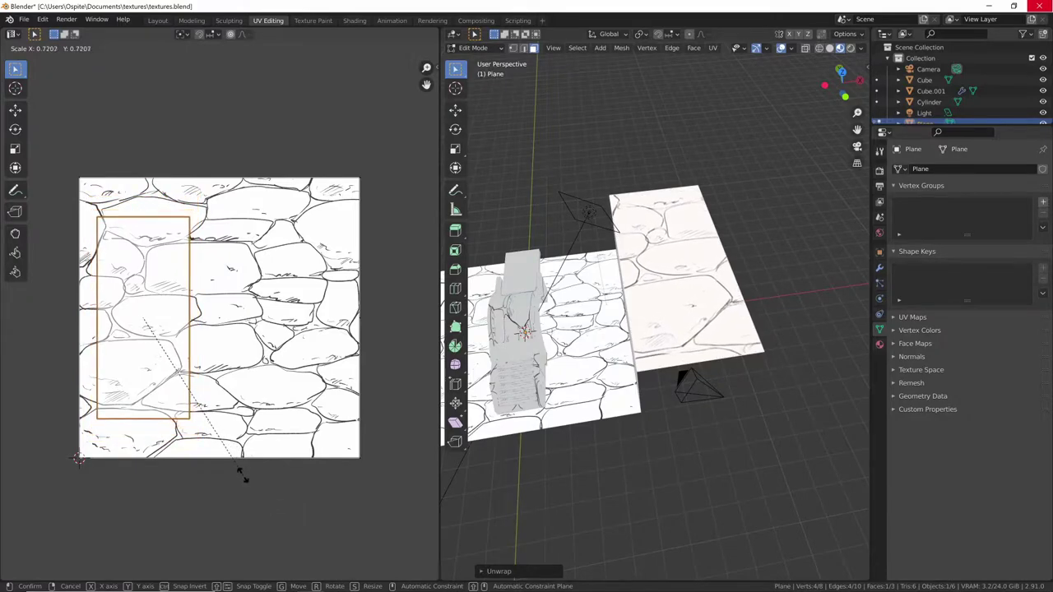
left_click(205, 429)
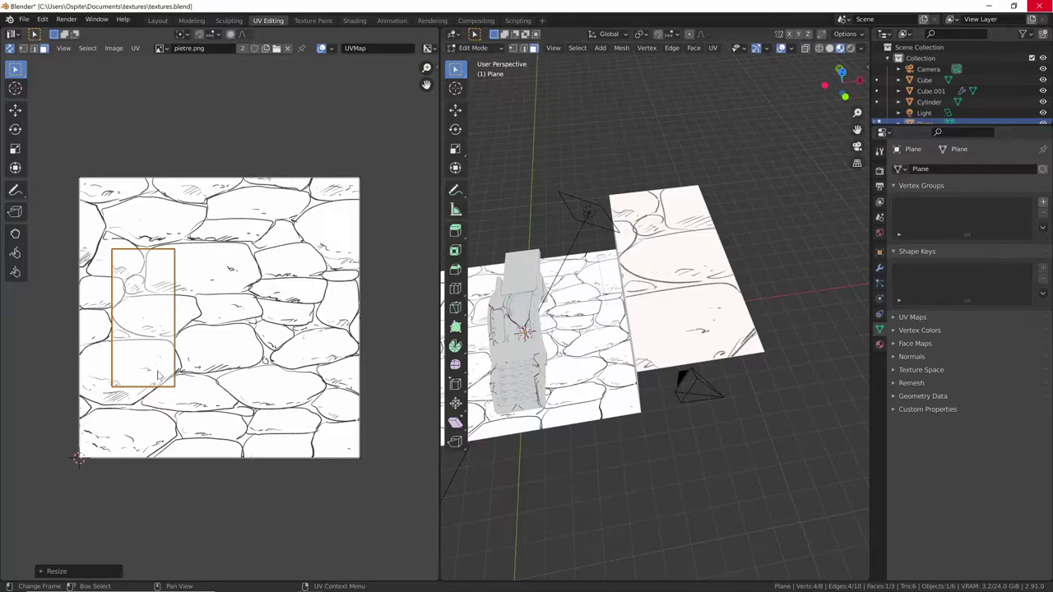
key("g")
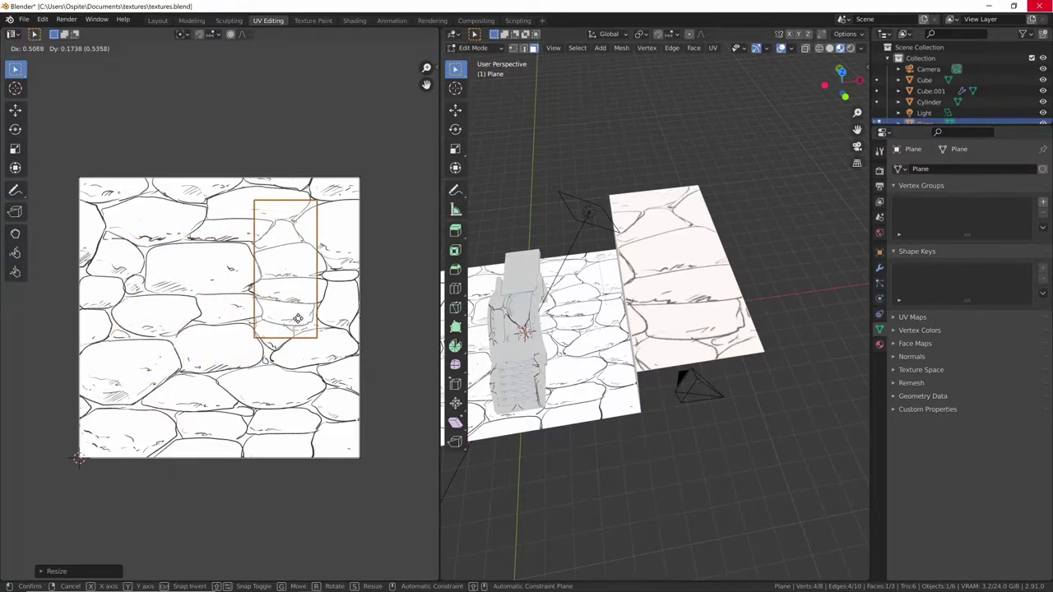
left_click(341, 321)
key("g")
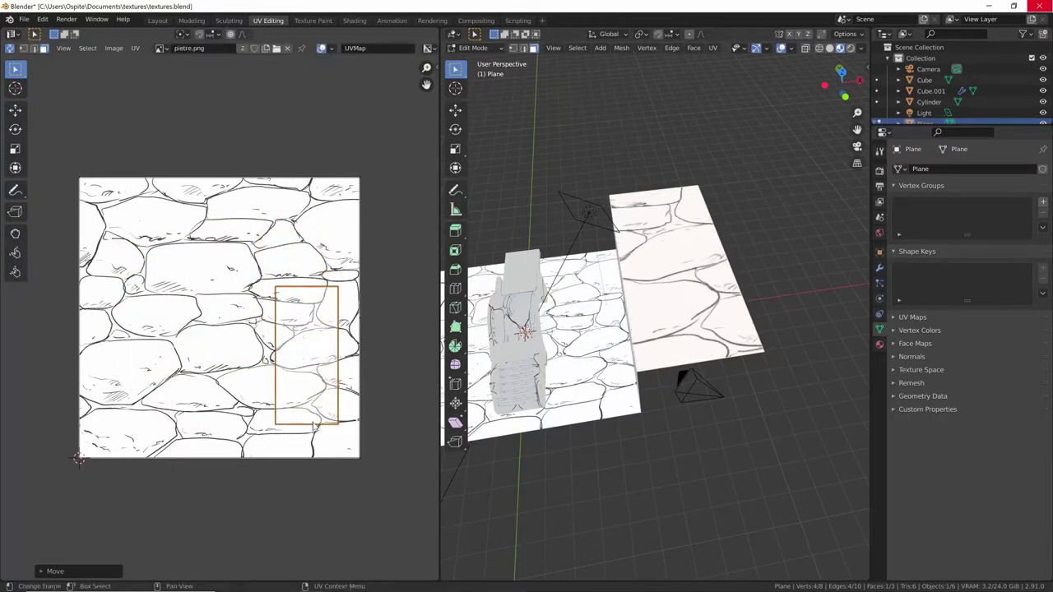
left_click(311, 374)
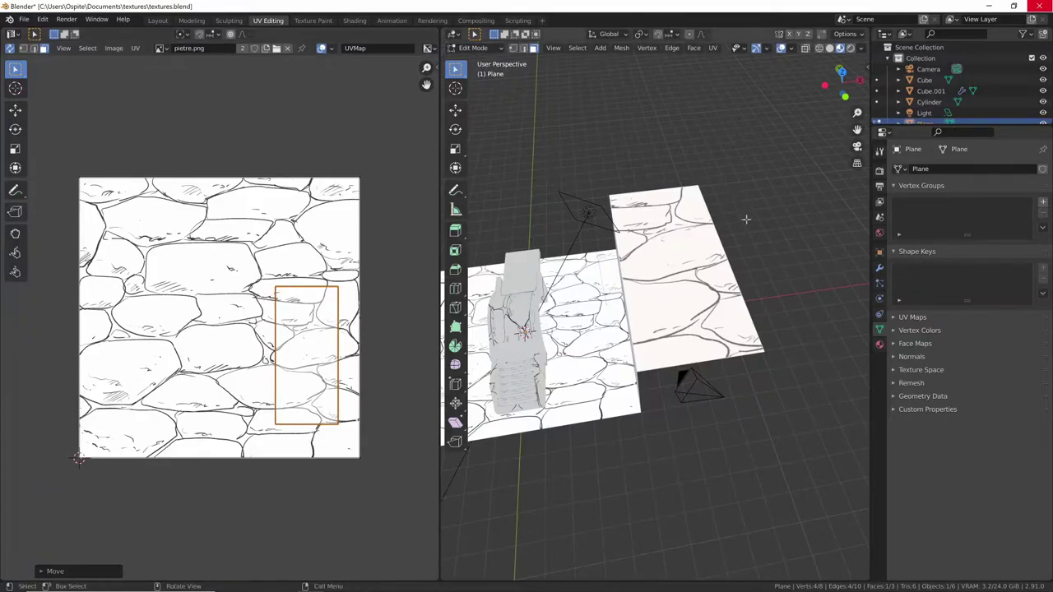
scroll(297, 387, "up", 2)
scroll(308, 337, "down", 3)
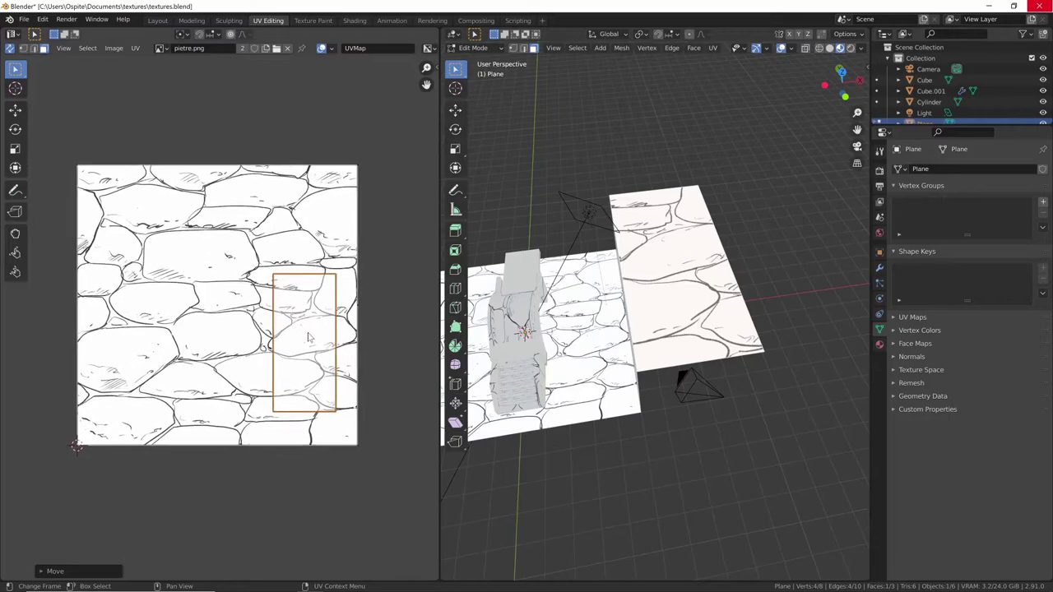
Greatly enlarge the wall-top UV island so its stones repeat much smaller.
key("s")
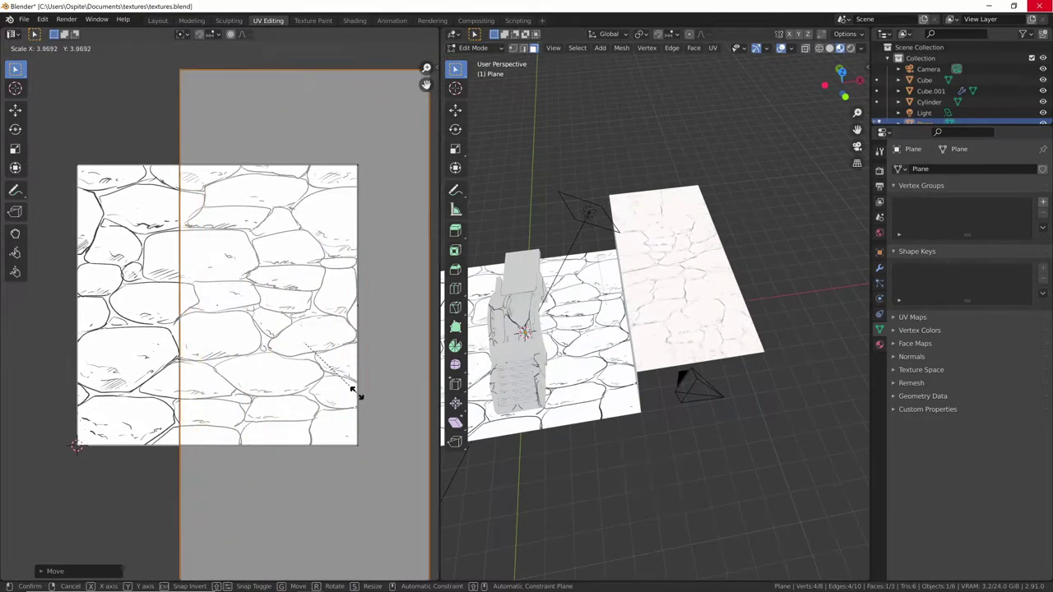
left_click(363, 395)
scroll(329, 364, "down", 2)
scroll(284, 412, "down", 3)
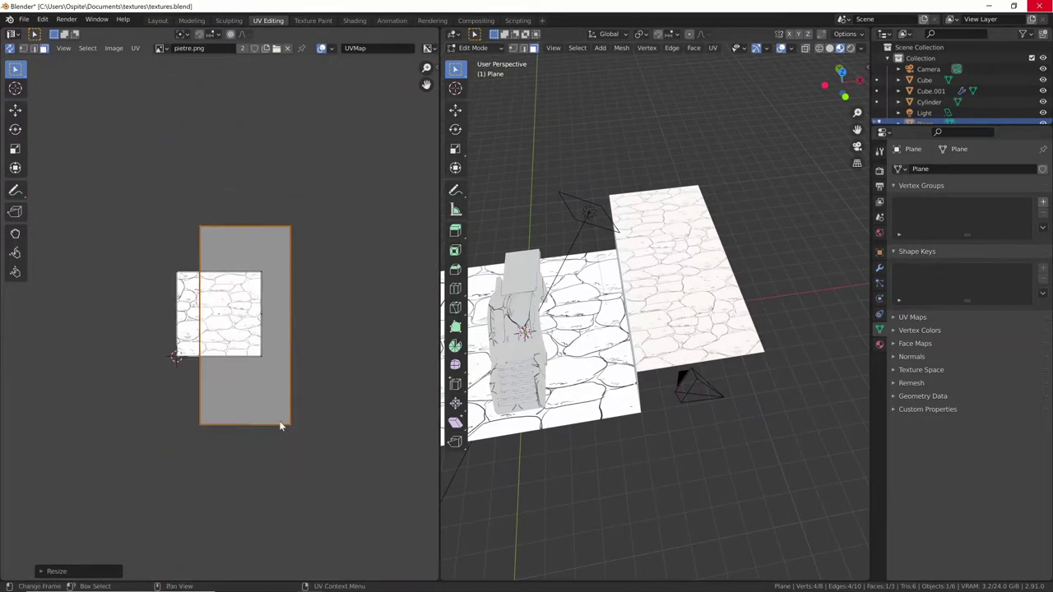
key("s")
left_click(285, 413)
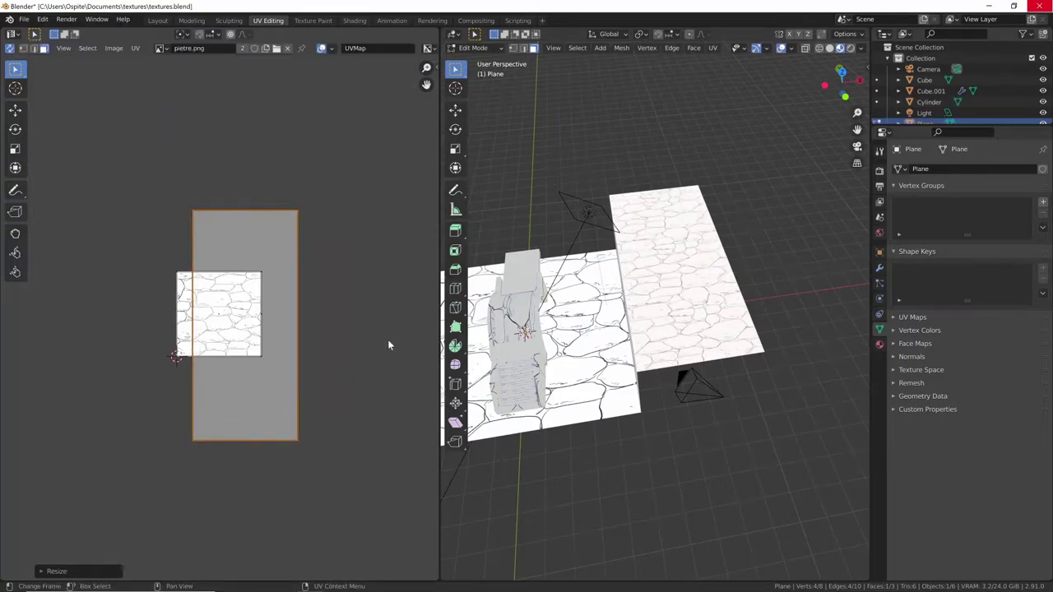
middle_click_drag(592, 329, 600, 395)
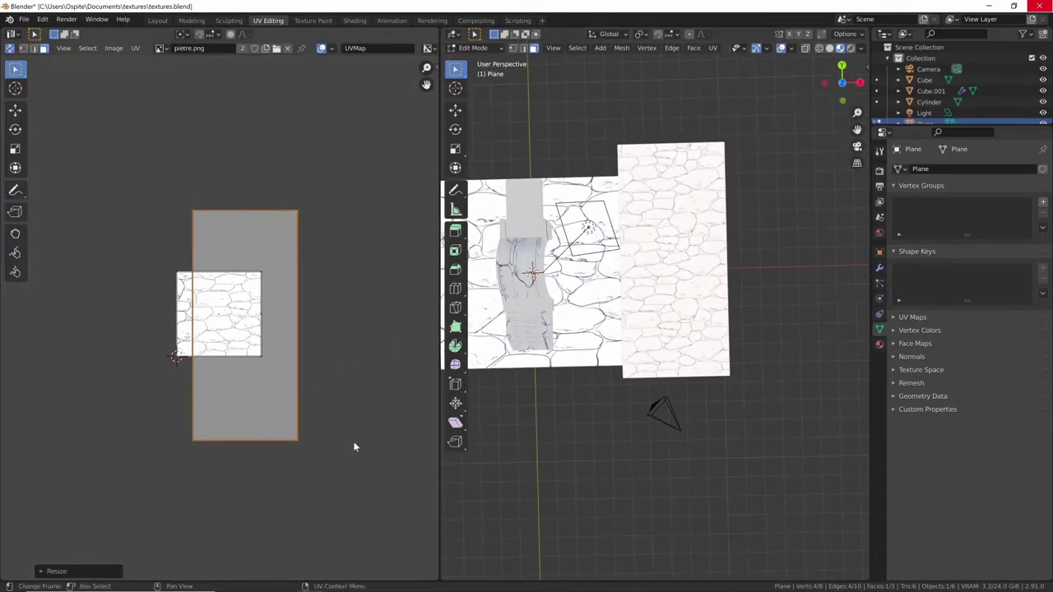
scroll(354, 447, "up", 1)
scroll(329, 432, "up", 1)
Shift the enlarged UV island horizontally along X.
key("g")
key("y")
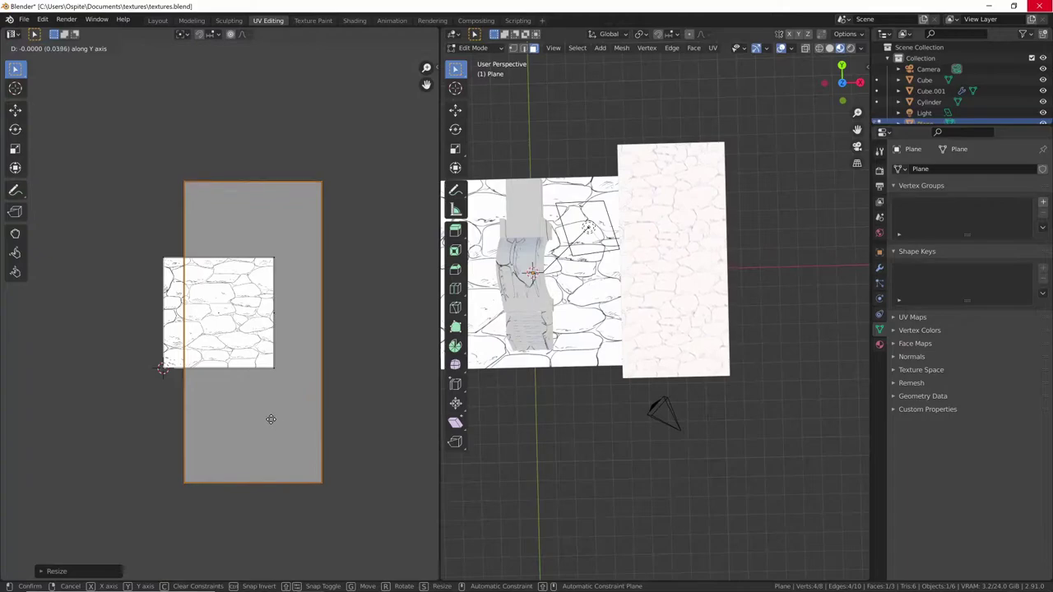
key("x")
left_click(272, 412)
mouse_move(321, 433)
middle_mouse_down()
mouse_move(349, 377)
mouse_move(314, 427)
mouse_move(329, 404)
mouse_move(331, 429)
middle_mouse_up()
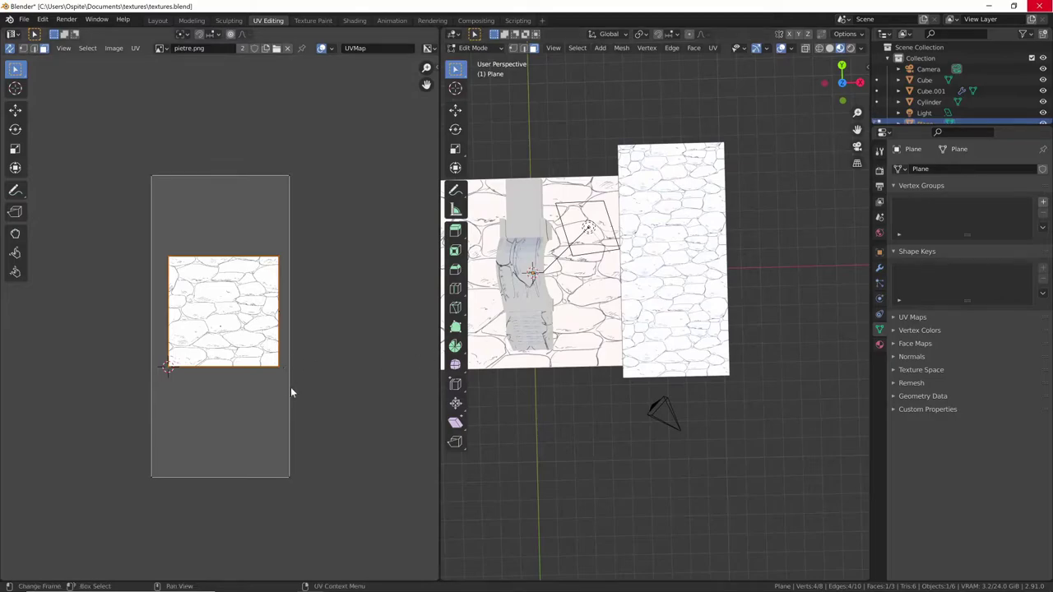
Enlarge the floor plane's UV island so its cobblestones tile smaller.
key("s")
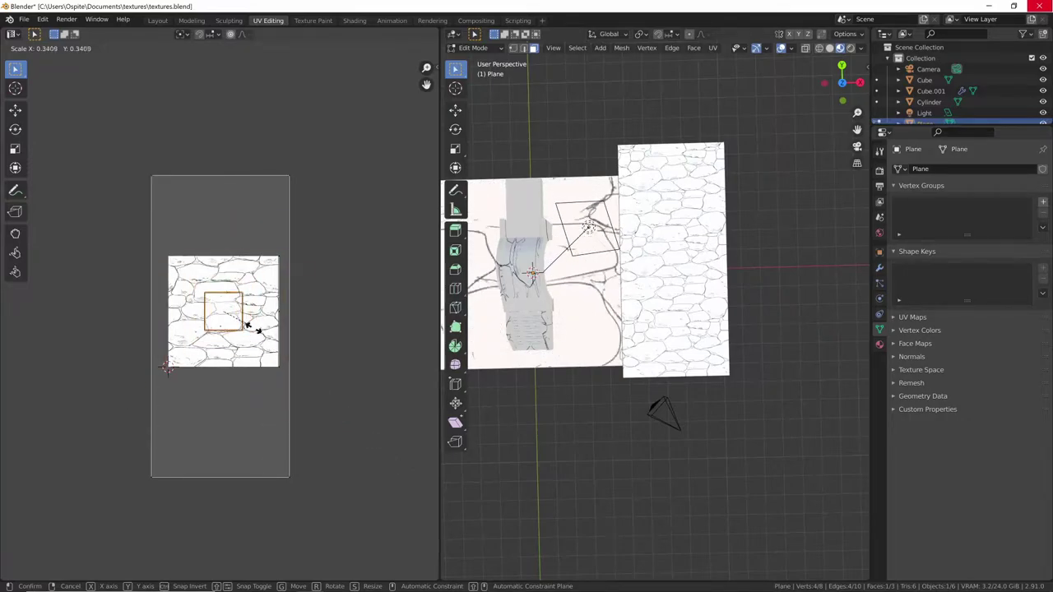
left_click(358, 365)
middle_click_drag(358, 365, 351, 436)
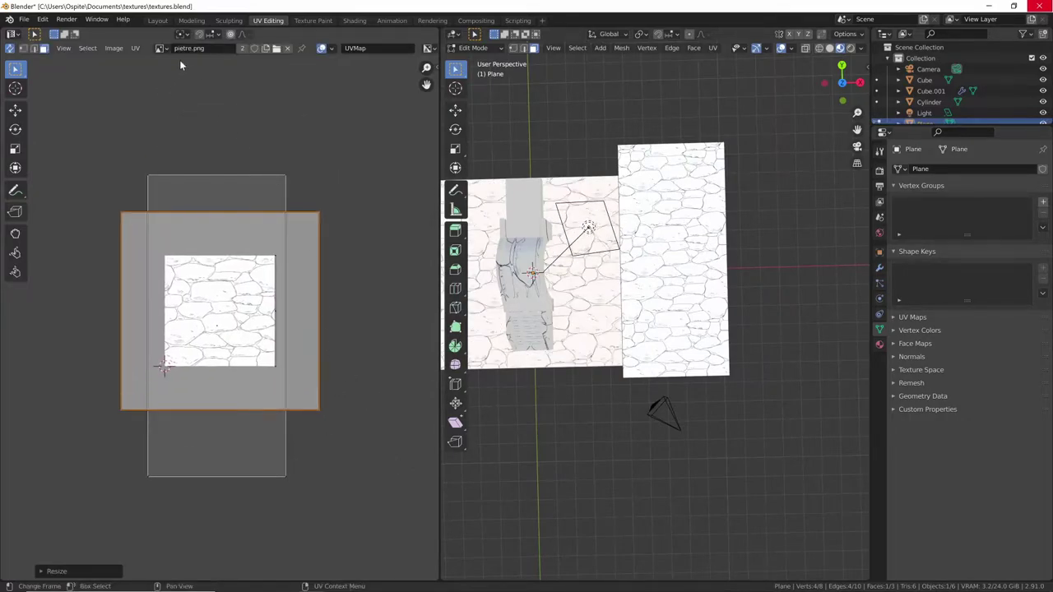
mouse_move(589, 380)
middle_mouse_down()
mouse_move(587, 321)
mouse_move(625, 296)
middle_mouse_up()
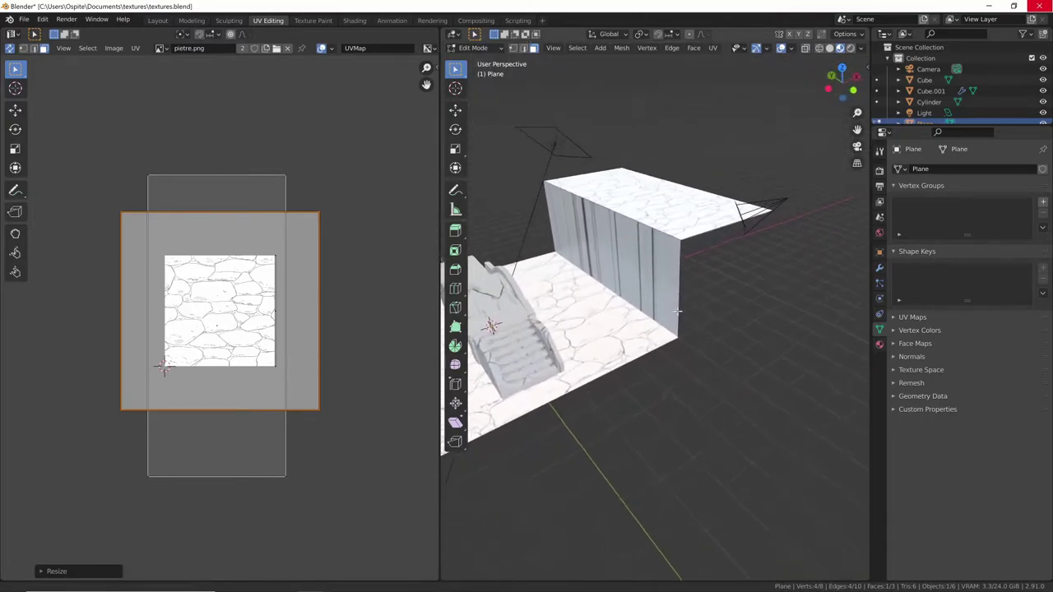
Select the wall's front face and unwrap it onto the stone image.
scroll(625, 297, "up", 3)
middle_click_drag(460, 371, 625, 326)
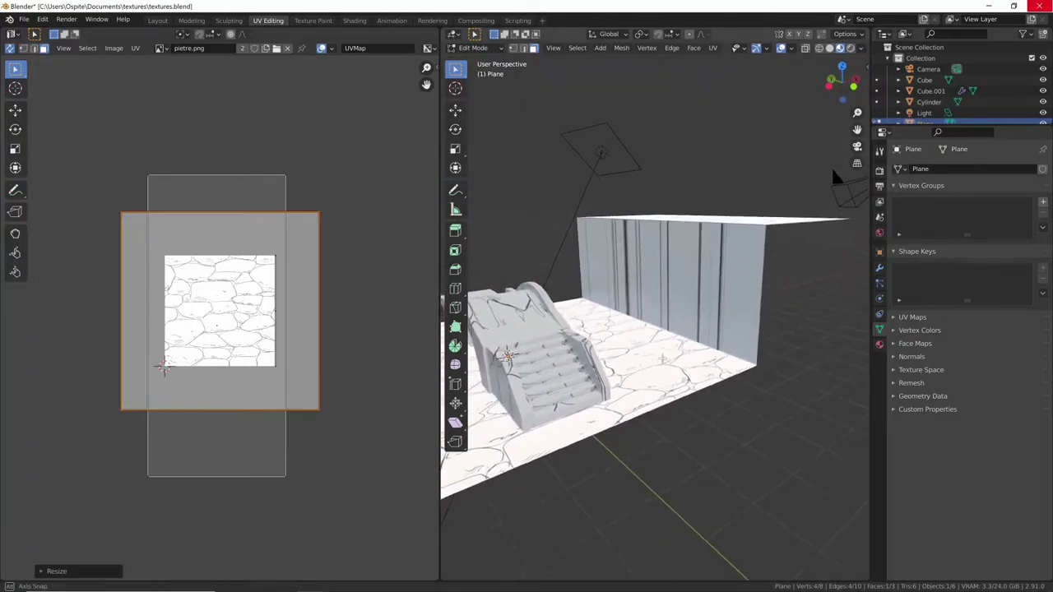
middle_click_drag(625, 325, 831, 165)
left_click(730, 267)
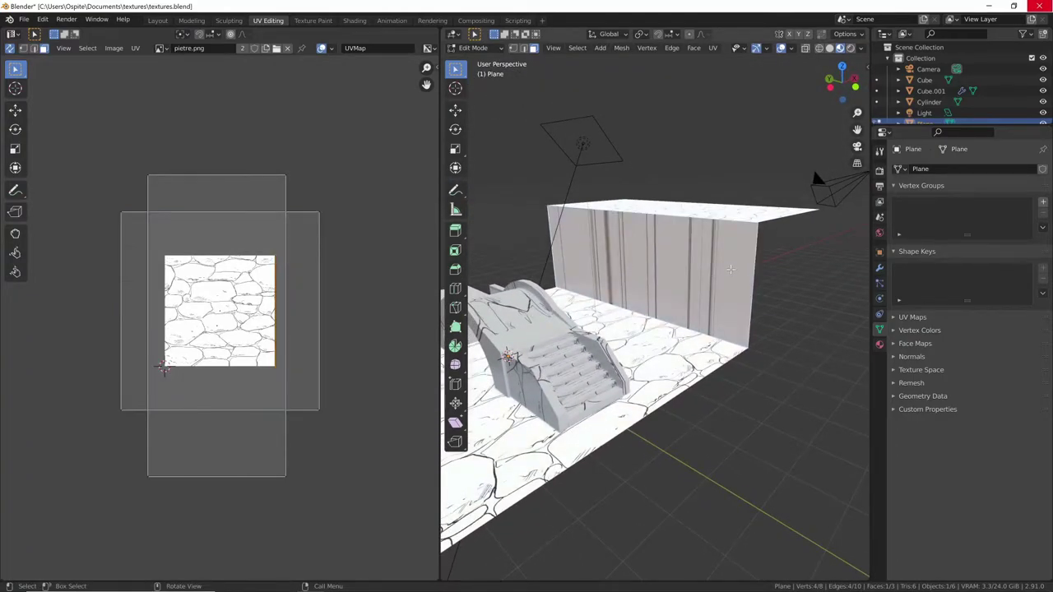
key("u")
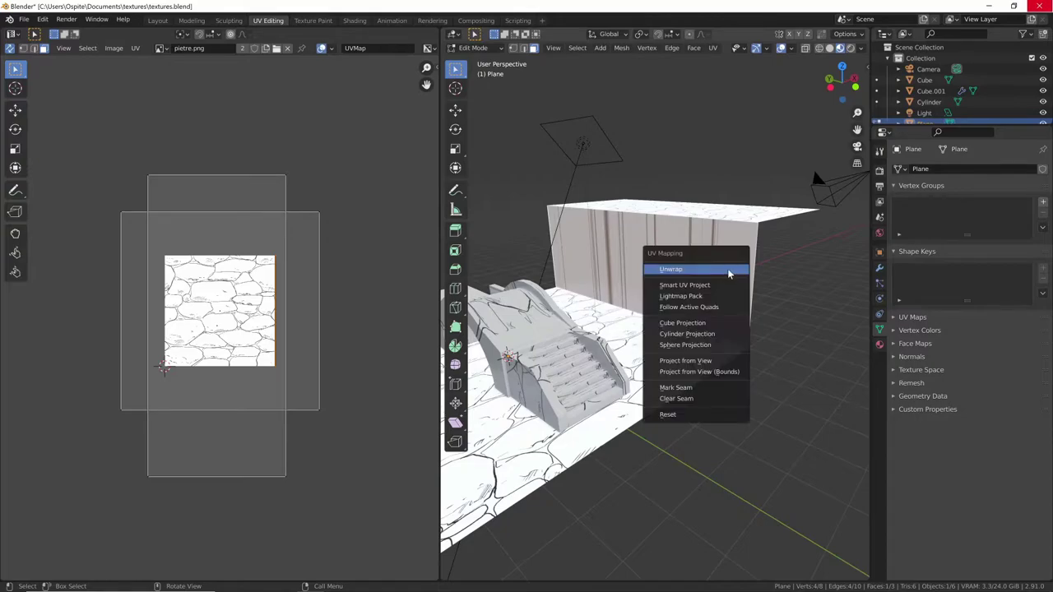
left_click(730, 273)
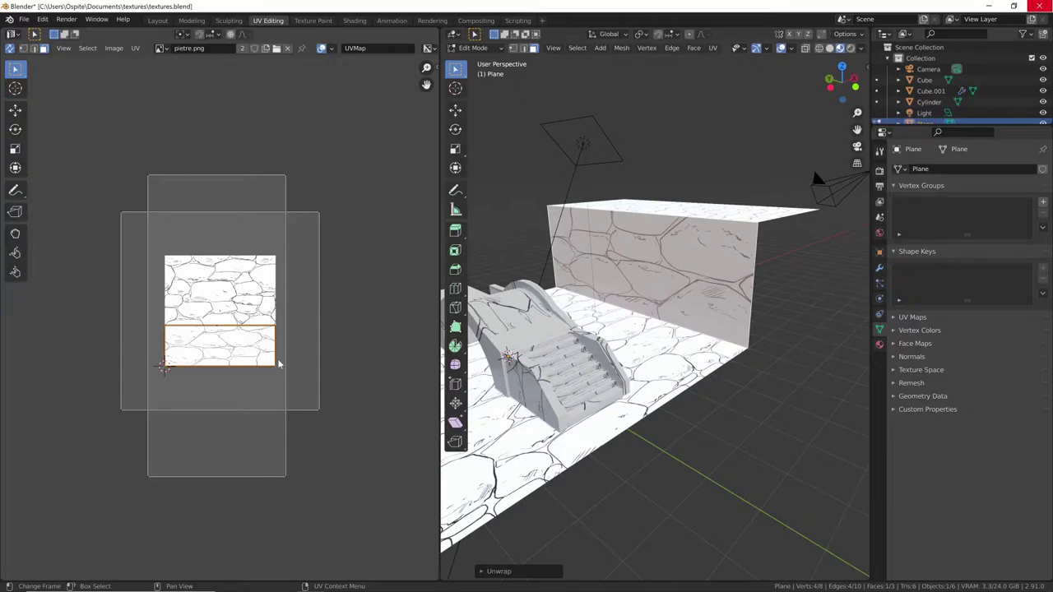
middle_click_drag(658, 370, 625, 346)
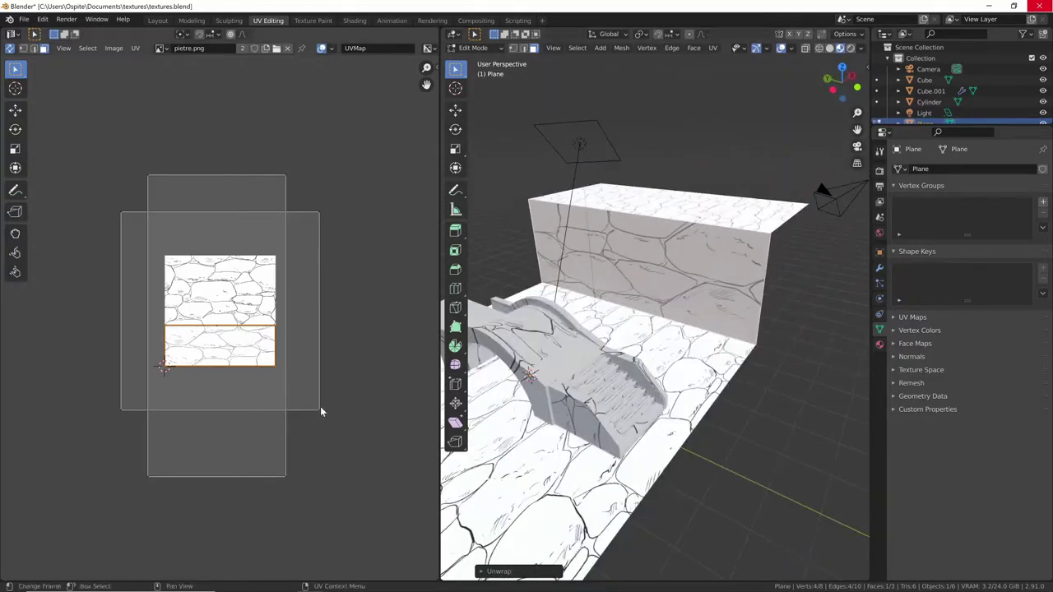
Scale the wall's UV island up about 1.5x and move it slightly higher.
key("s")
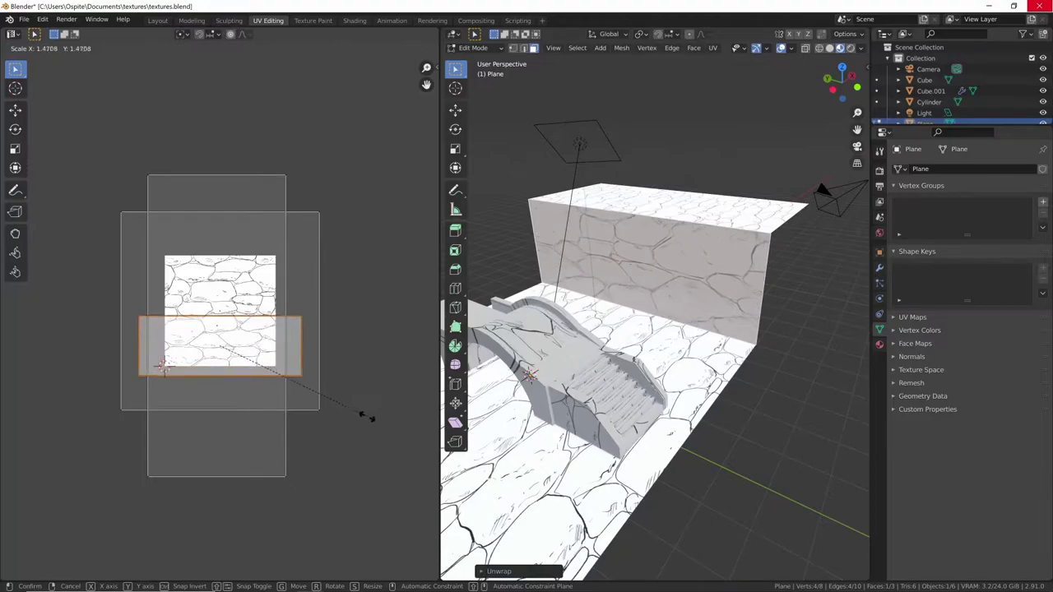
left_click(365, 442)
key("g")
left_click(370, 409)
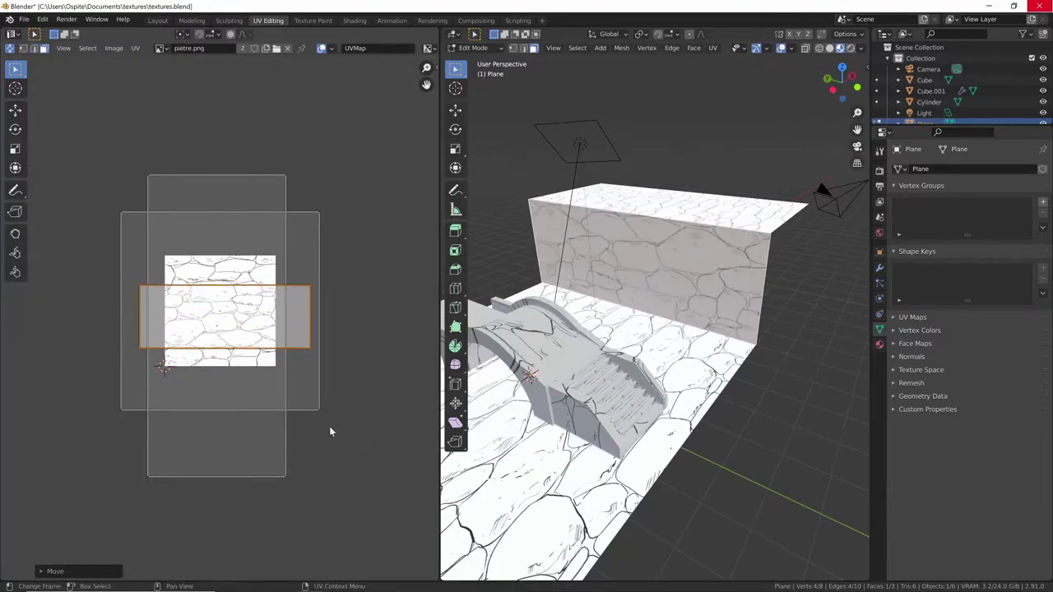
Stretch, then squash the wall's UV island along Y to proportion the stones.
key("s")
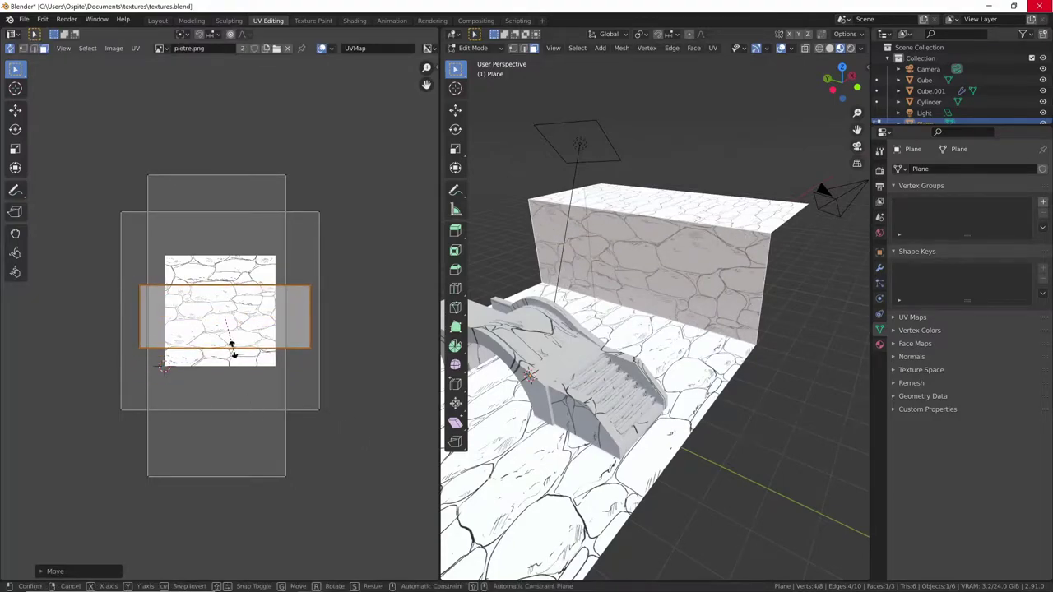
key("y")
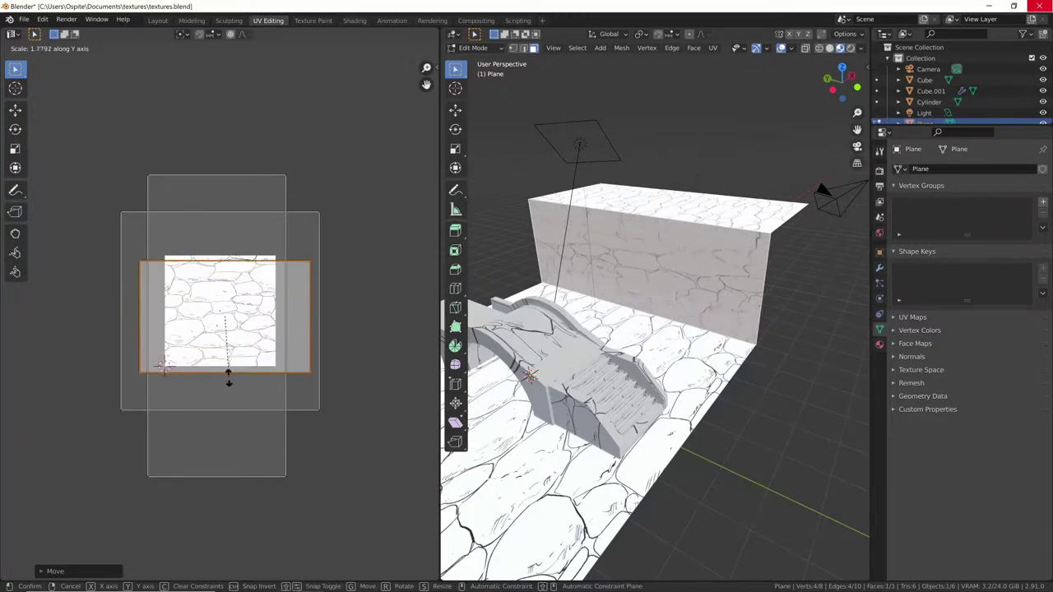
left_click(232, 420)
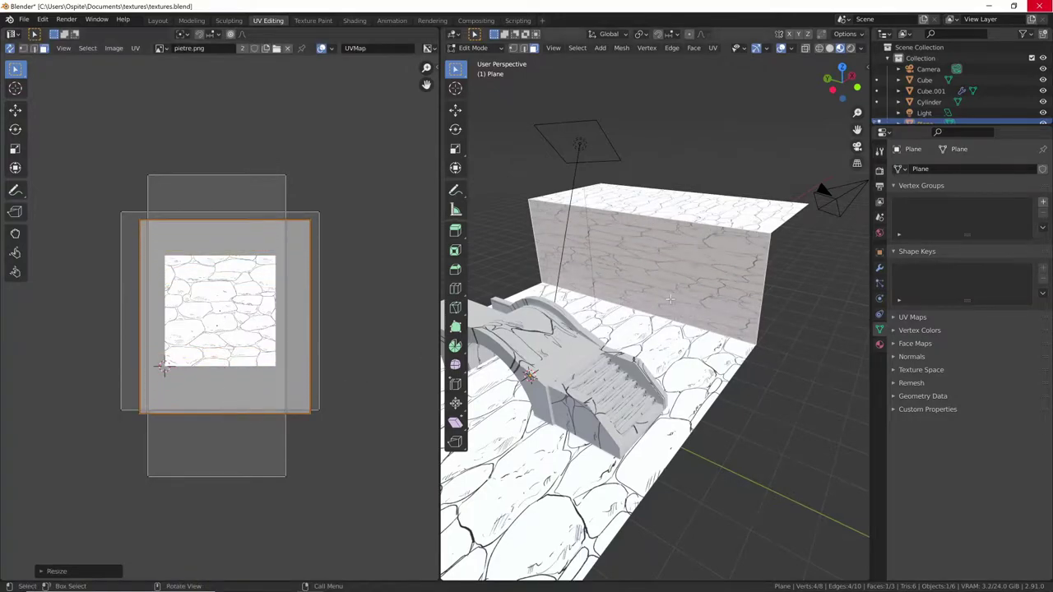
middle_click_drag(586, 295, 691, 291)
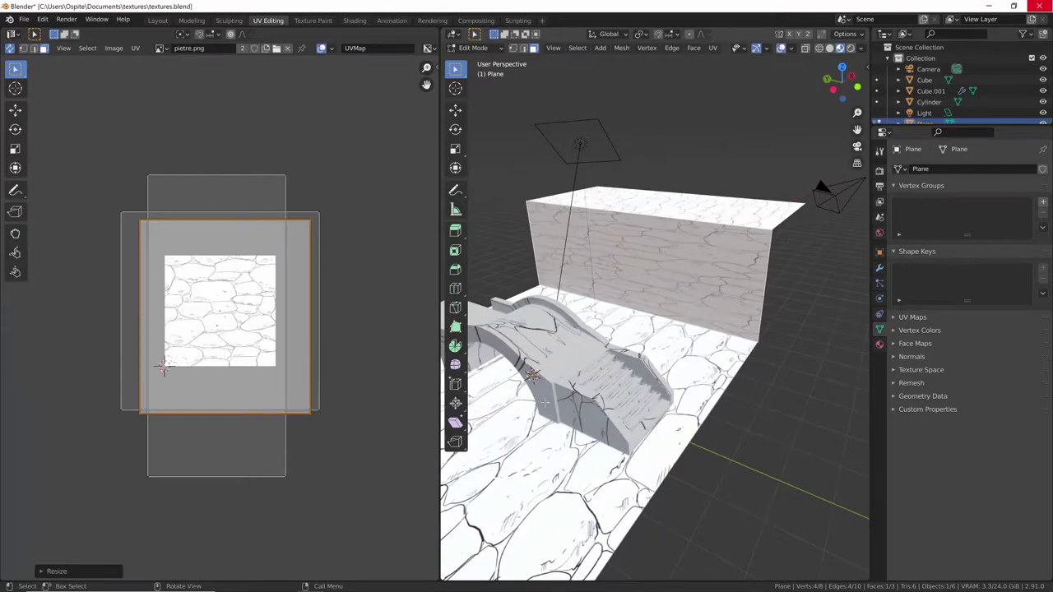
key("s")
key("y")
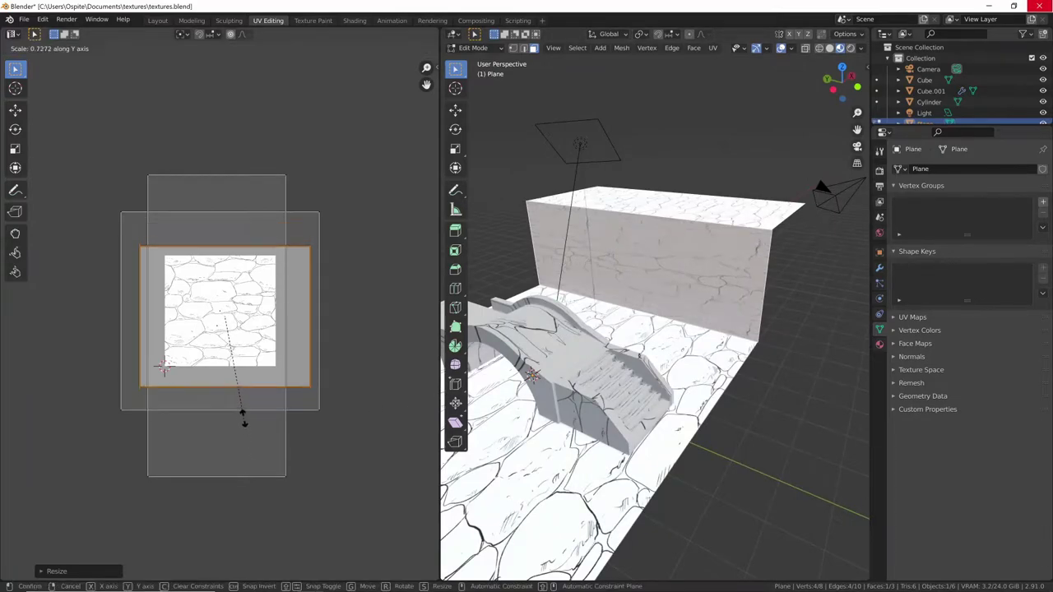
left_click(239, 335)
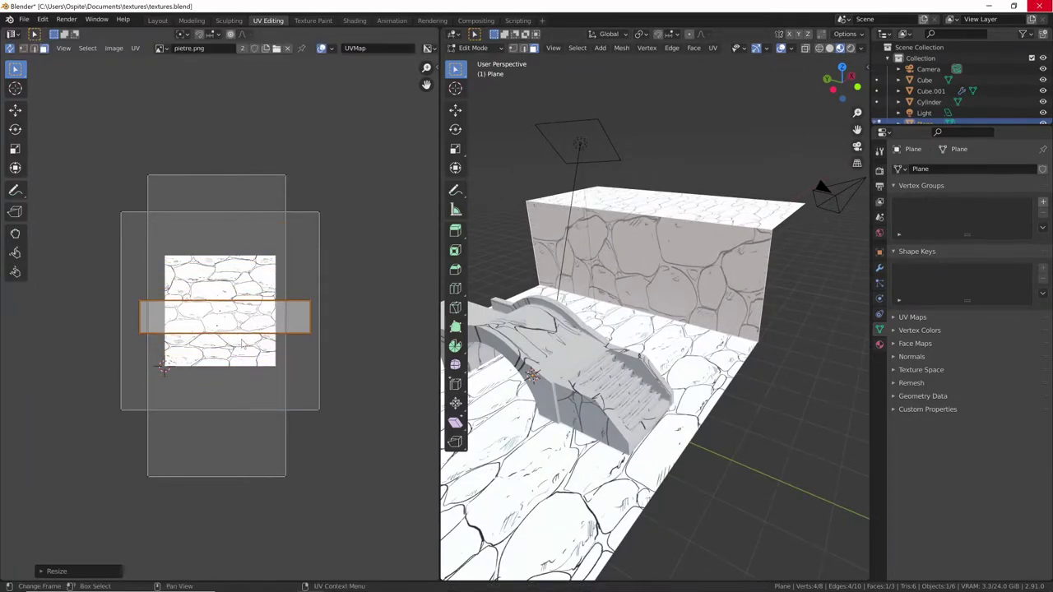
middle_click_drag(658, 370, 608, 370)
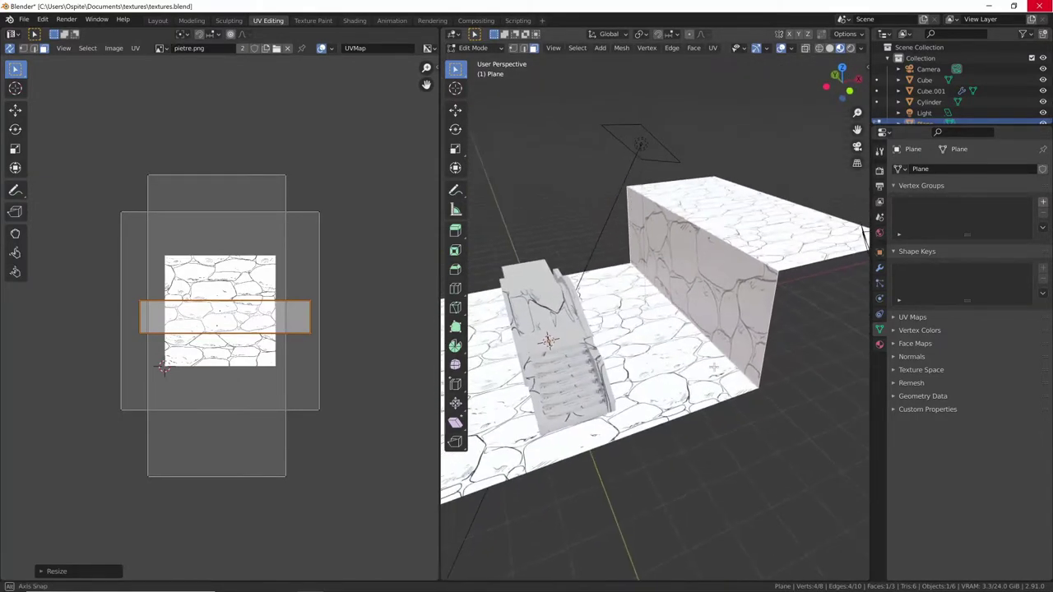
middle_click_drag(768, 359, 715, 362)
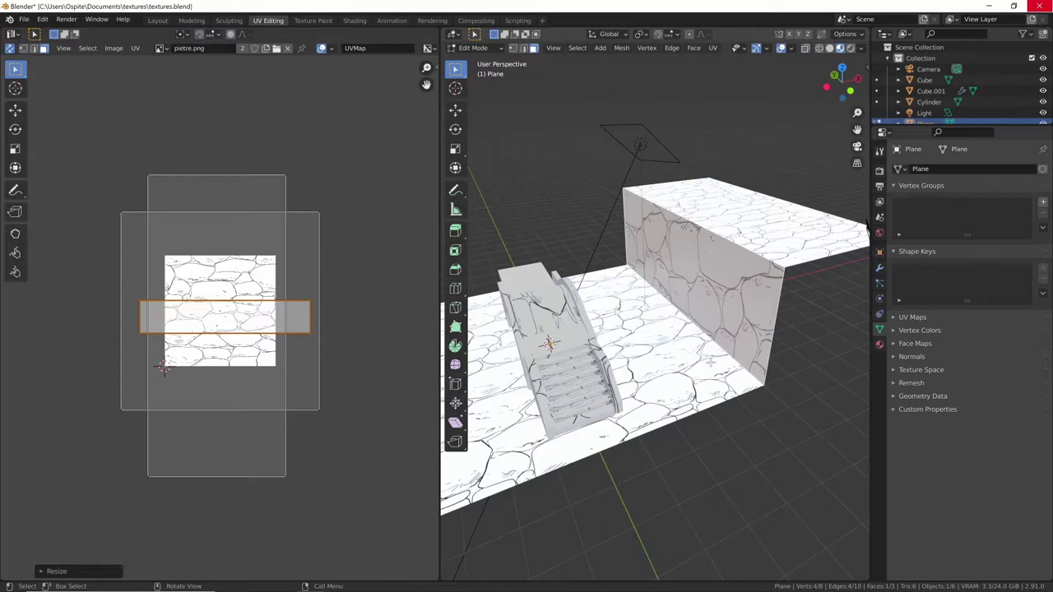
Delete the raised wall faces.
middle_click_drag(711, 359, 655, 315)
left_click(655, 315, "shift")
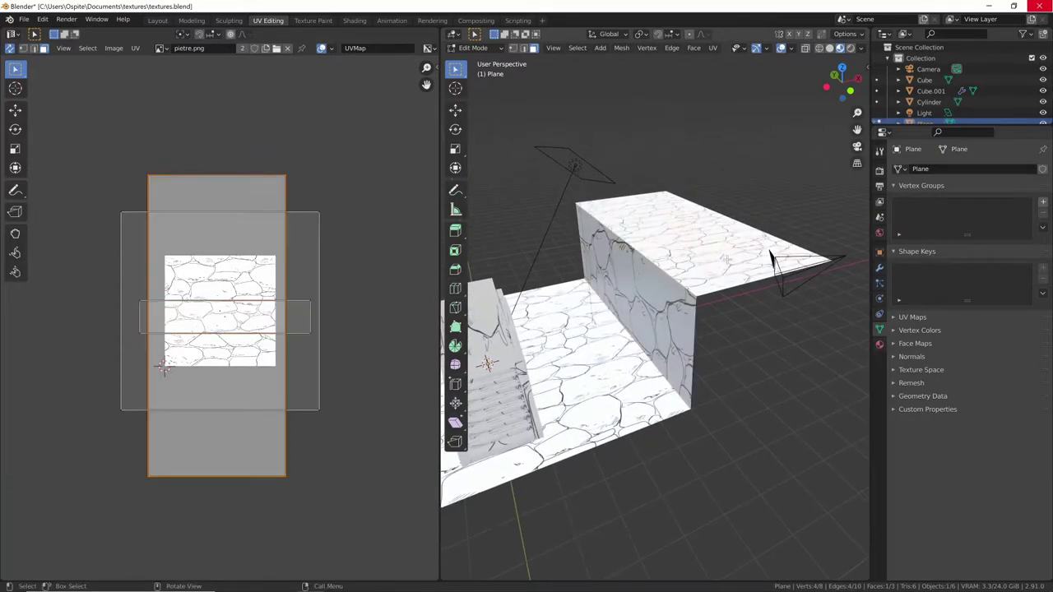
key("x")
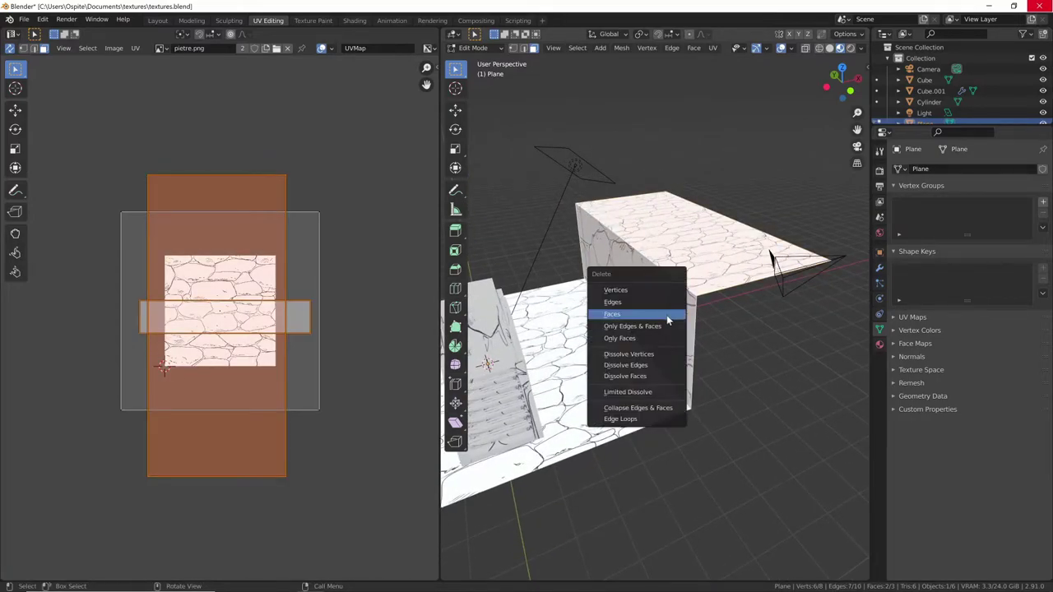
left_click(667, 314)
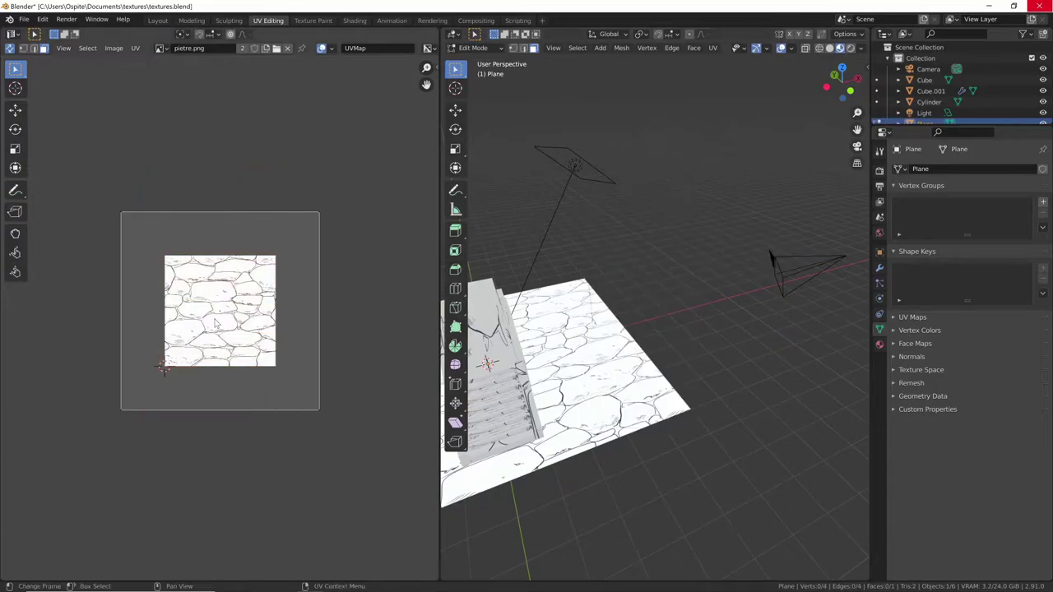
Select the whole ground plane and scale its UV island to fit around pietre.png.
key("a")
mouse_move(576, 370)
middle_mouse_down()
mouse_move(625, 345)
mouse_move(587, 309)
middle_mouse_up()
key("s")
left_click(294, 383)
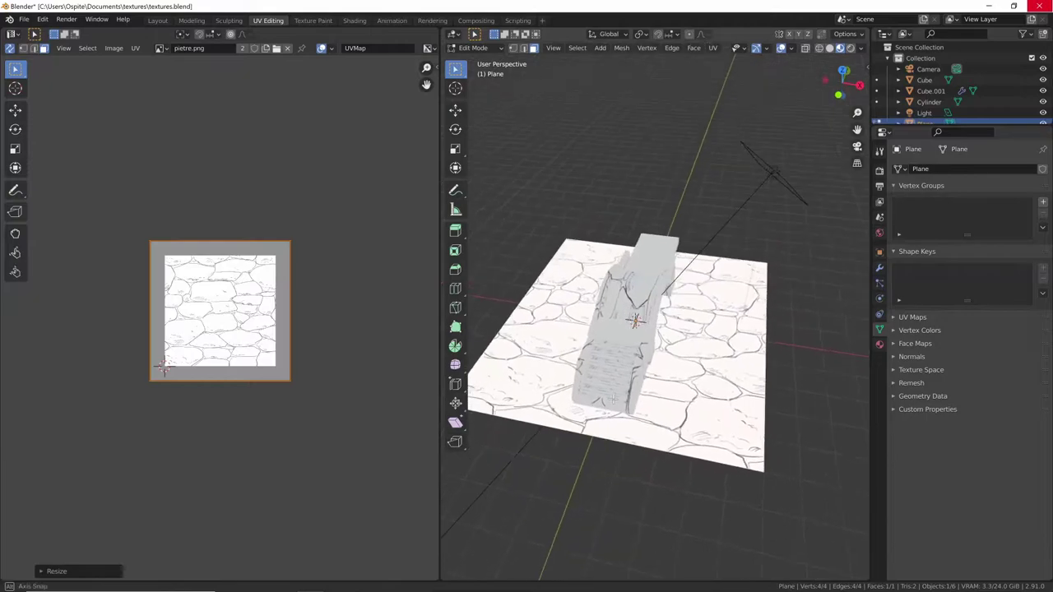
scroll(587, 308, "up", 2)
scroll(587, 307, "up", 2)
scroll(586, 307, "up", 1)
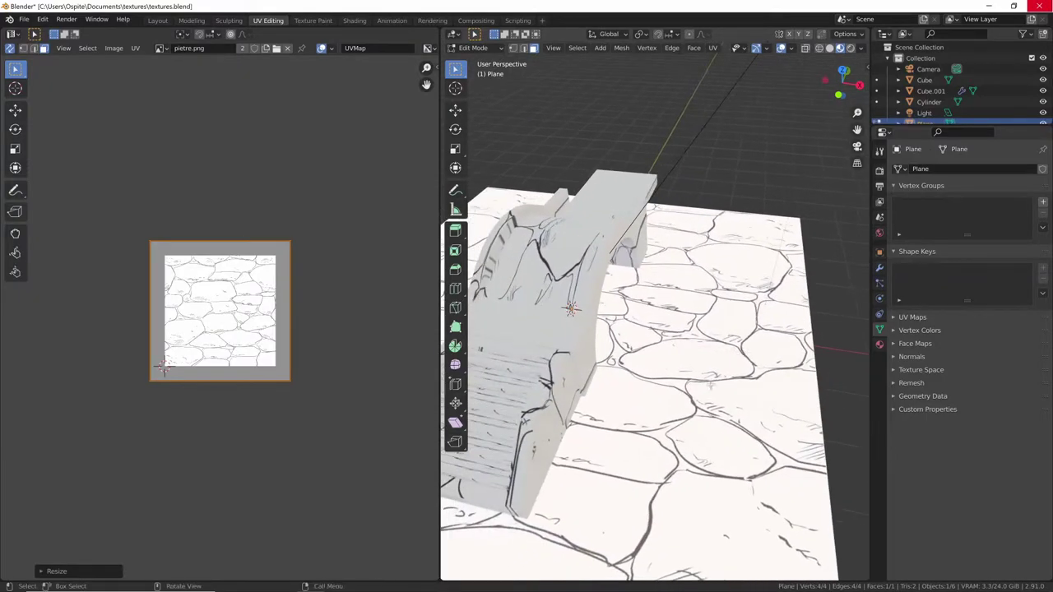
Put the walled staircase Cube in UV Editing Edit Mode, its UVs shown over pietre.png.
left_click(165, 23)
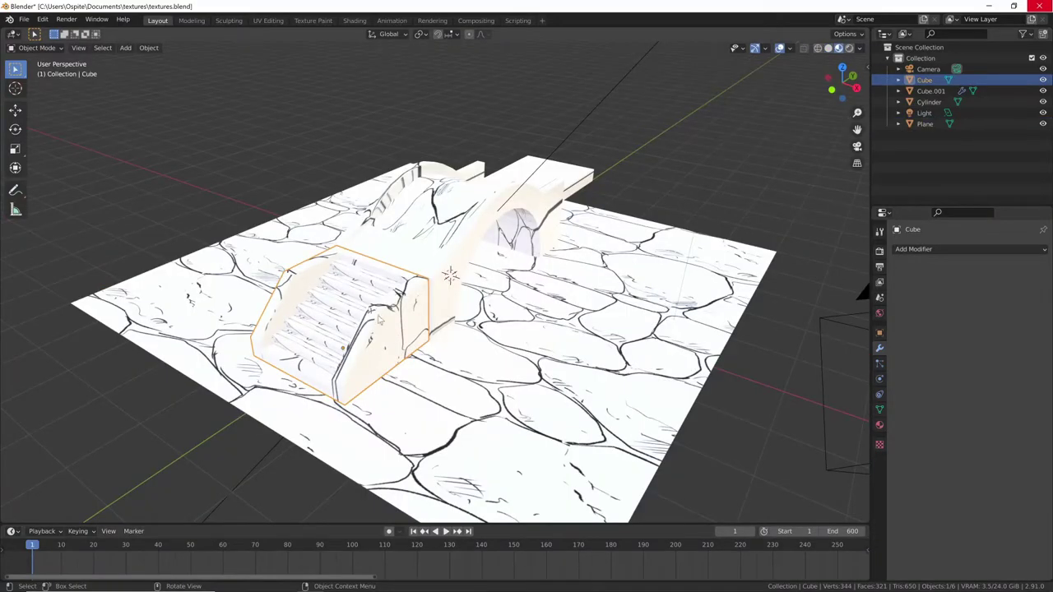
left_click(268, 21)
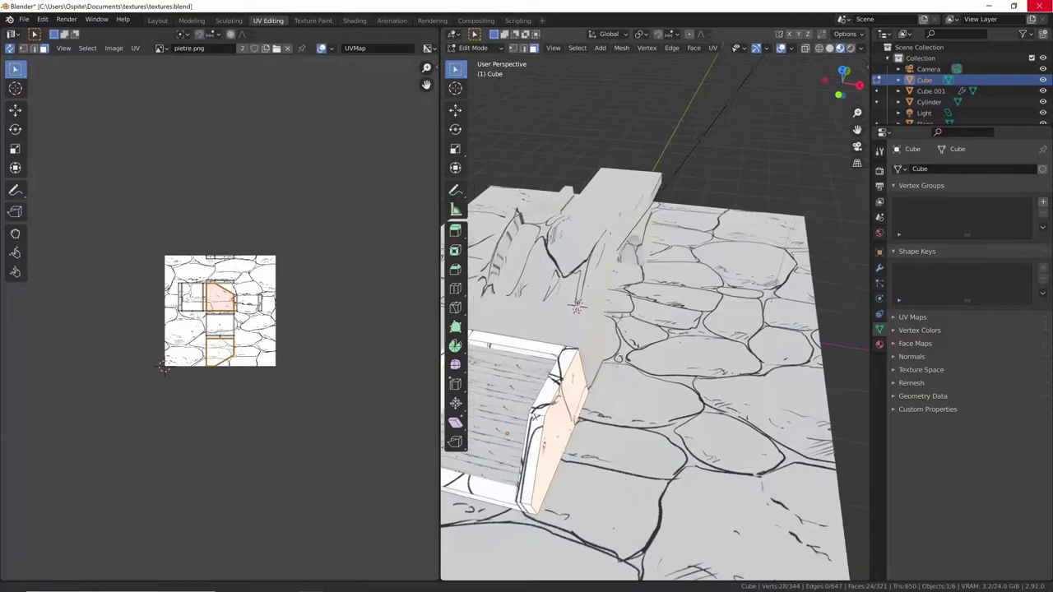
middle_click_drag(625, 346, 674, 312)
scroll(658, 329, "up", 3)
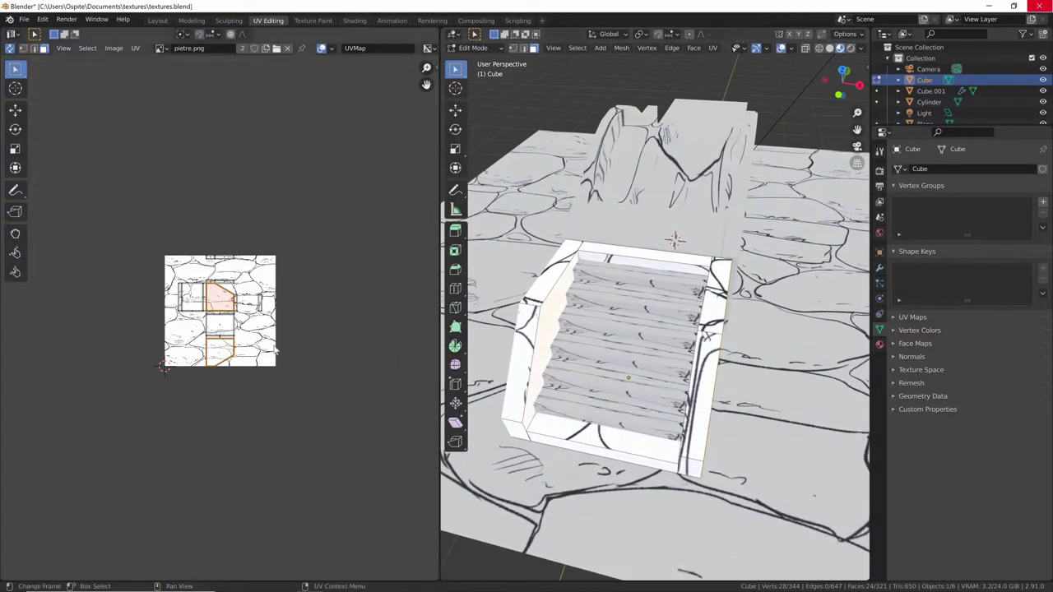
scroll(275, 351, "up", 3)
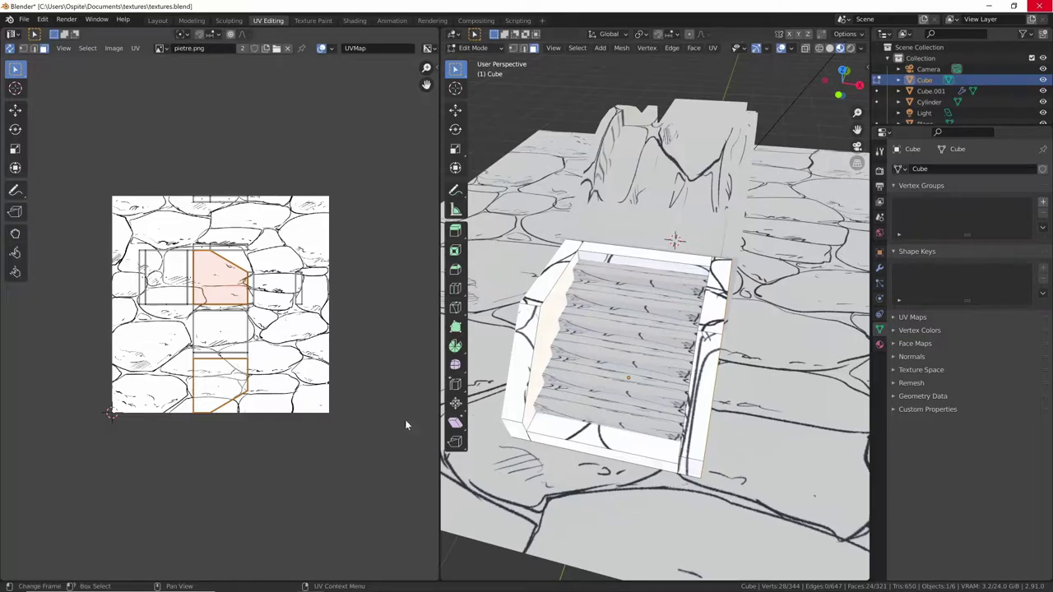
Select the stairs' side wall face and enlarge its UV island.
mouse_move(625, 386)
middle_mouse_down()
mouse_move(654, 362)
mouse_move(625, 350)
middle_mouse_up()
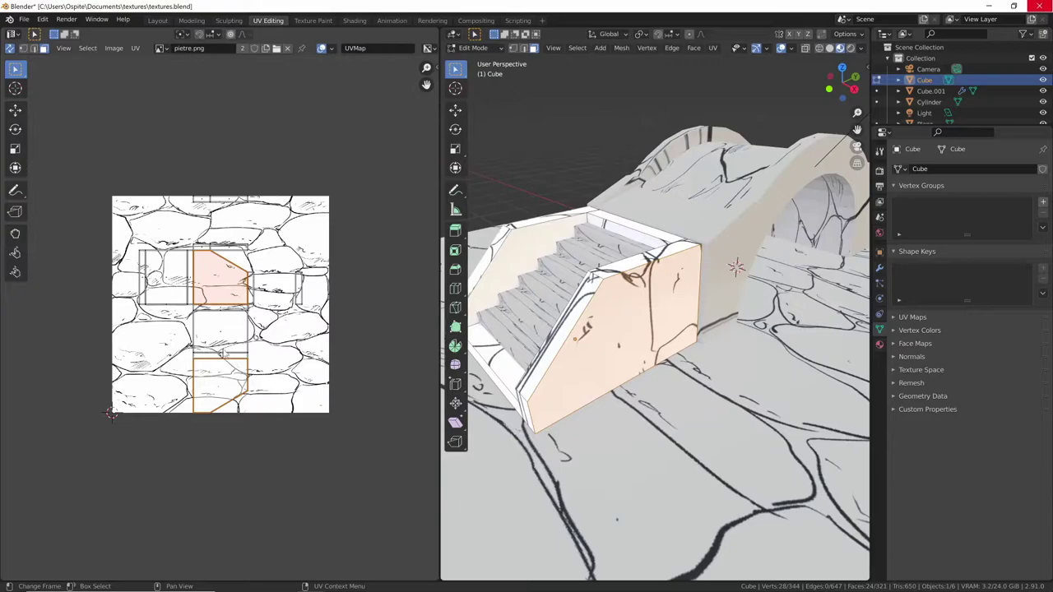
left_click(581, 306)
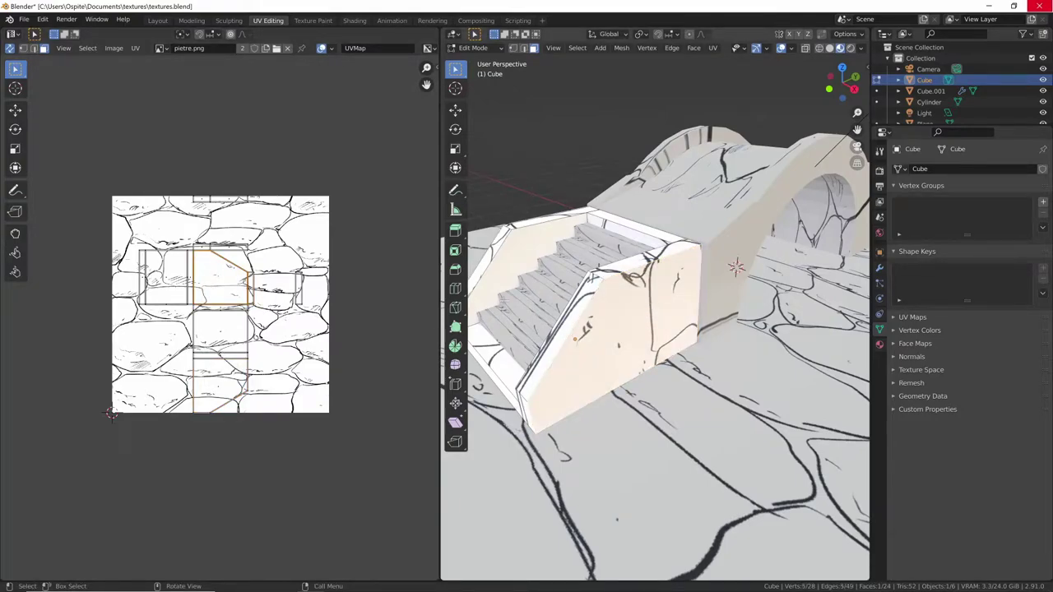
key("s")
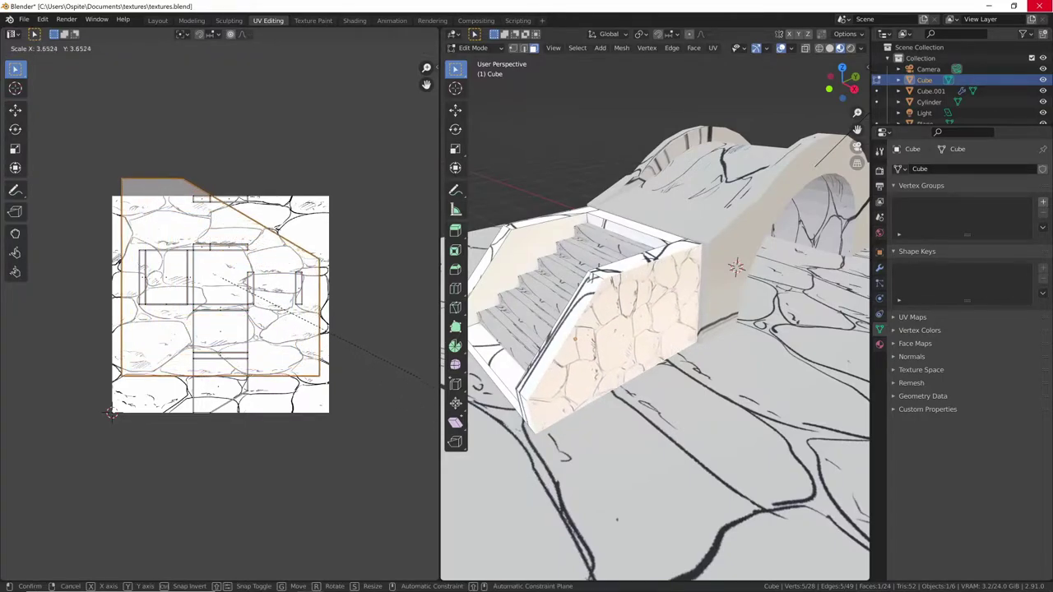
left_click(572, 445)
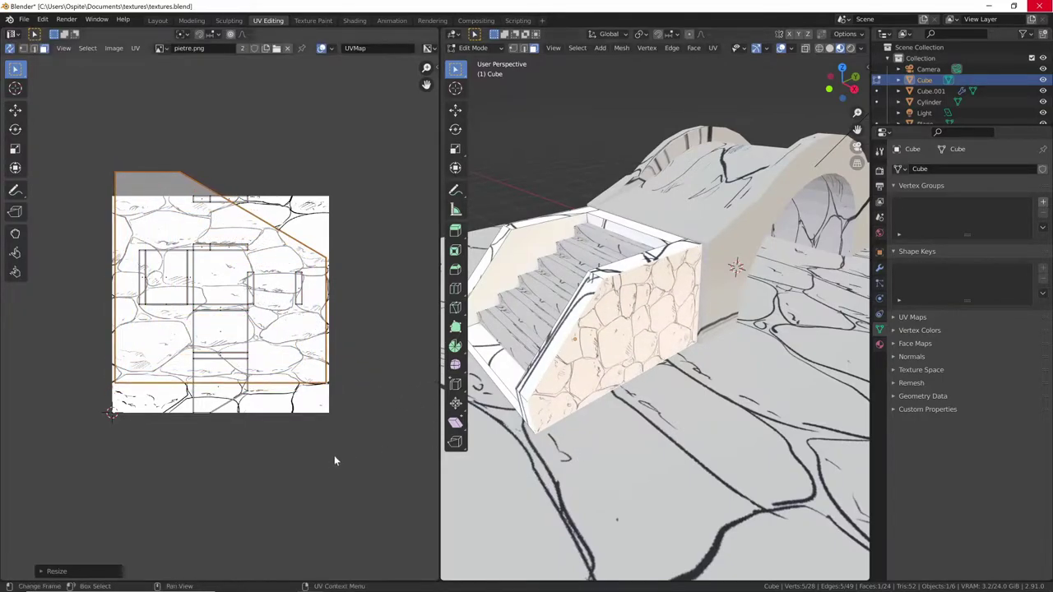
Rotate the side wall's UV island about 90° and check the cobblestones on it.
key("r")
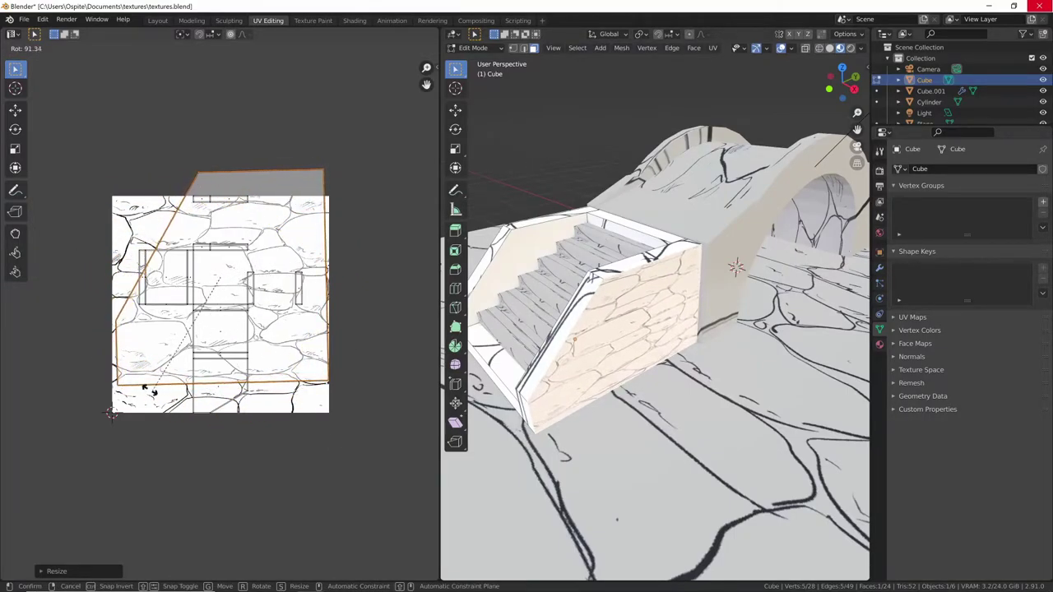
left_click(70, 308)
middle_click_drag(724, 345, 795, 356)
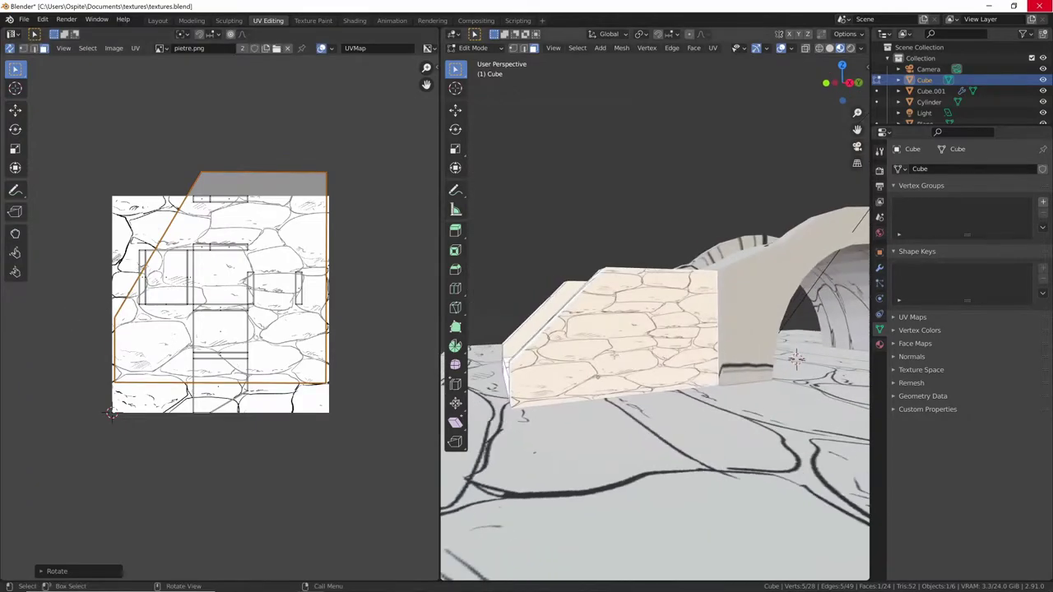
middle_click_drag(222, 312, 232, 328)
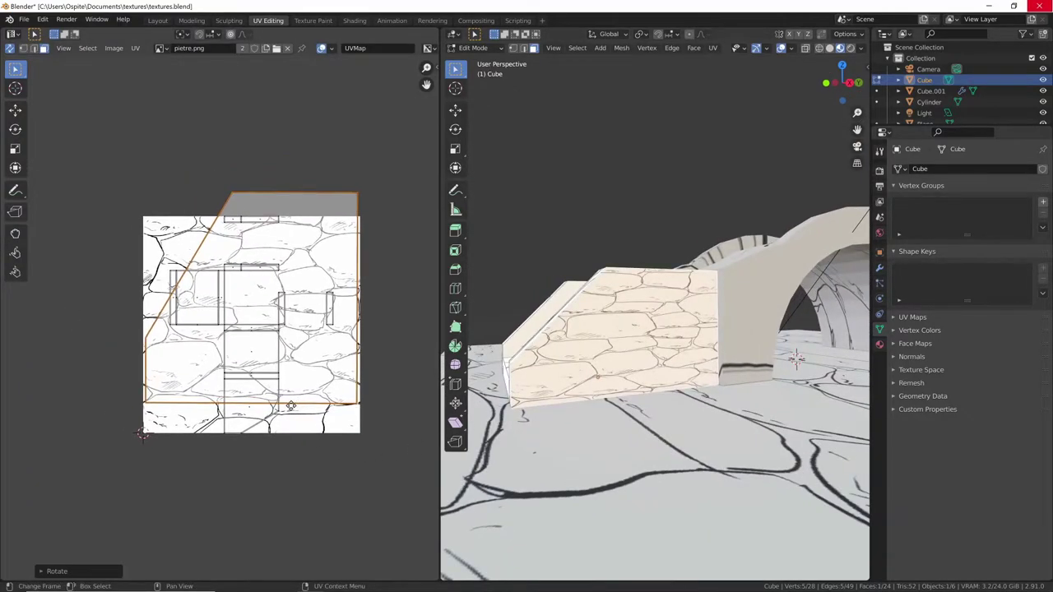
mouse_move(576, 370)
middle_mouse_down()
mouse_move(643, 387)
mouse_move(460, 460)
middle_mouse_up()
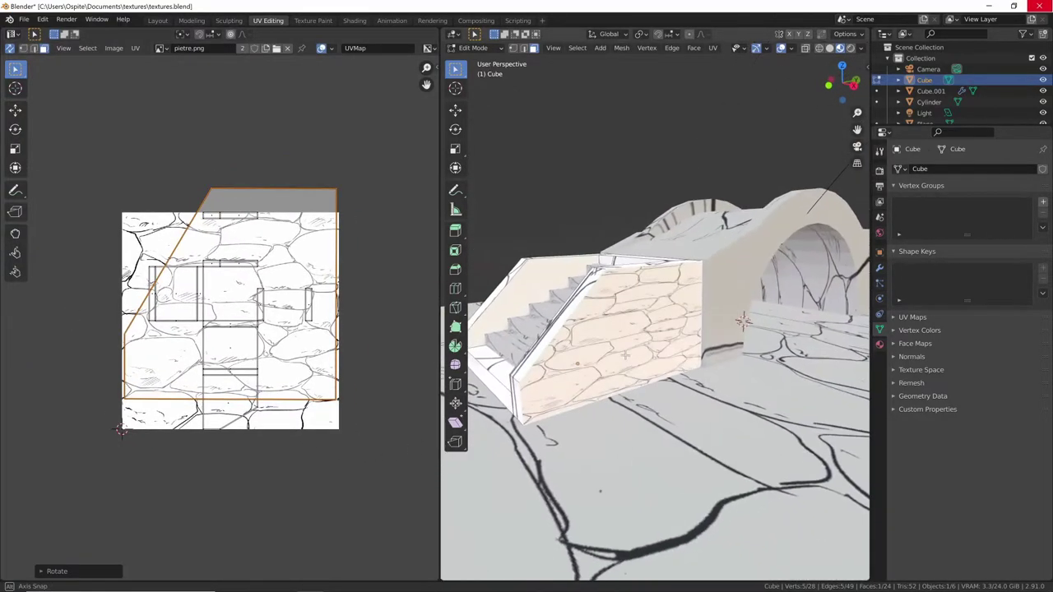
middle_click_drag(658, 370, 575, 345)
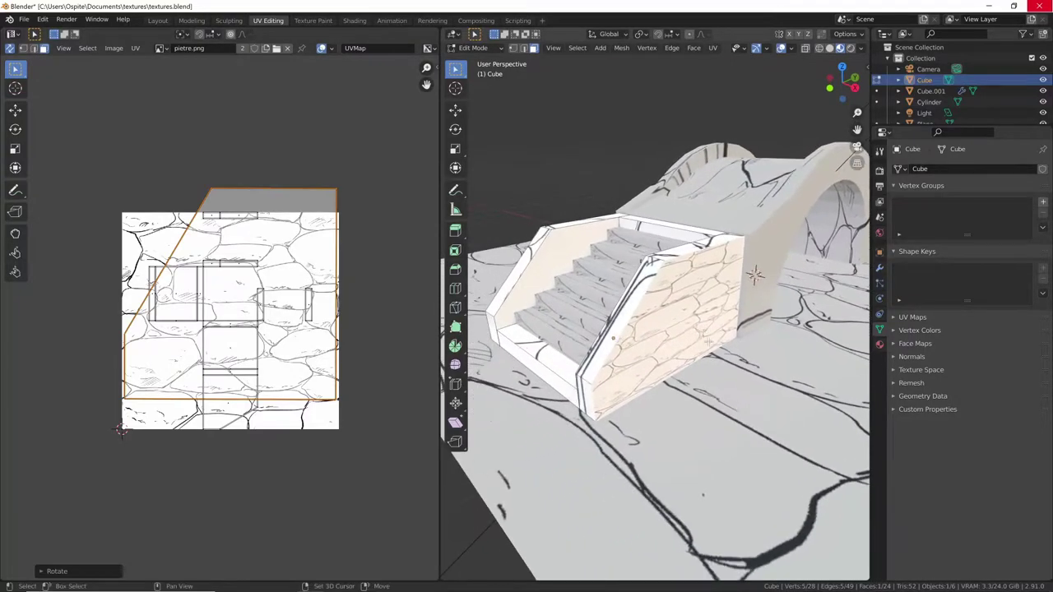
middle_click_drag(679, 357, 691, 340)
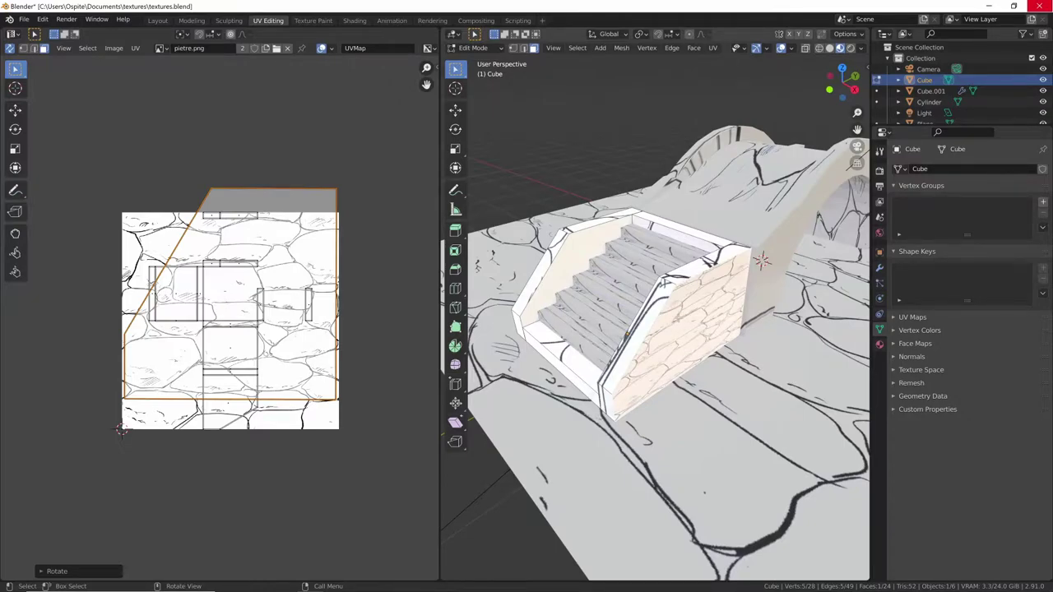
Select every face of the bridge object and unwrap it.
key("a")
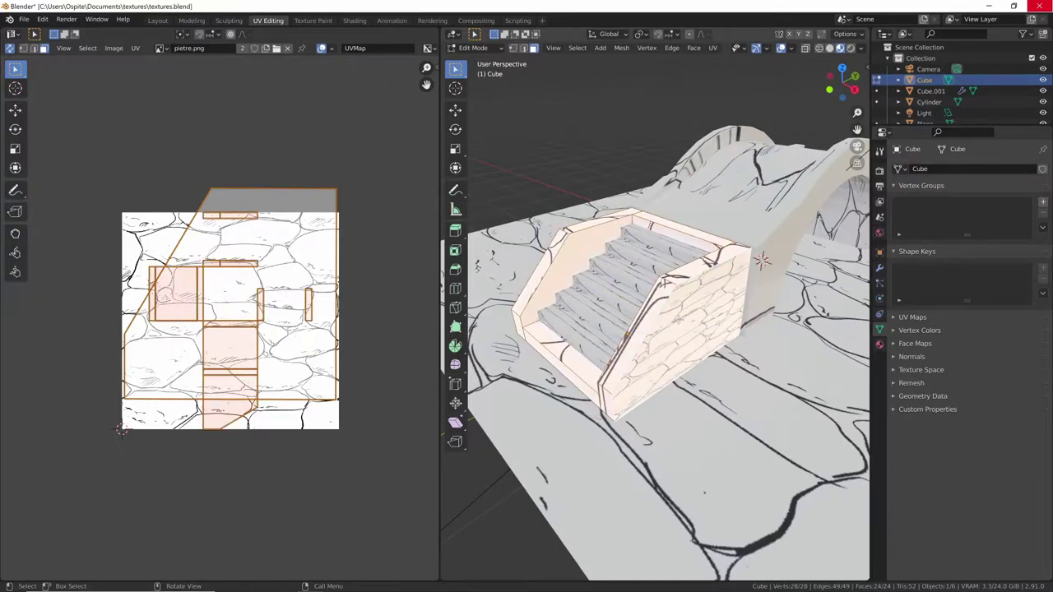
key("u")
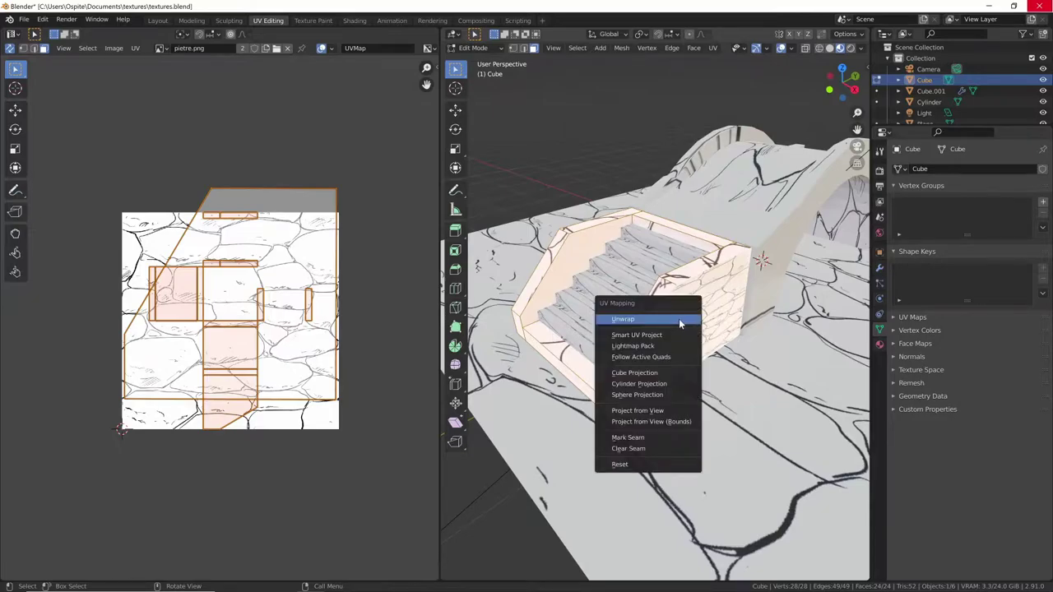
left_click(680, 323)
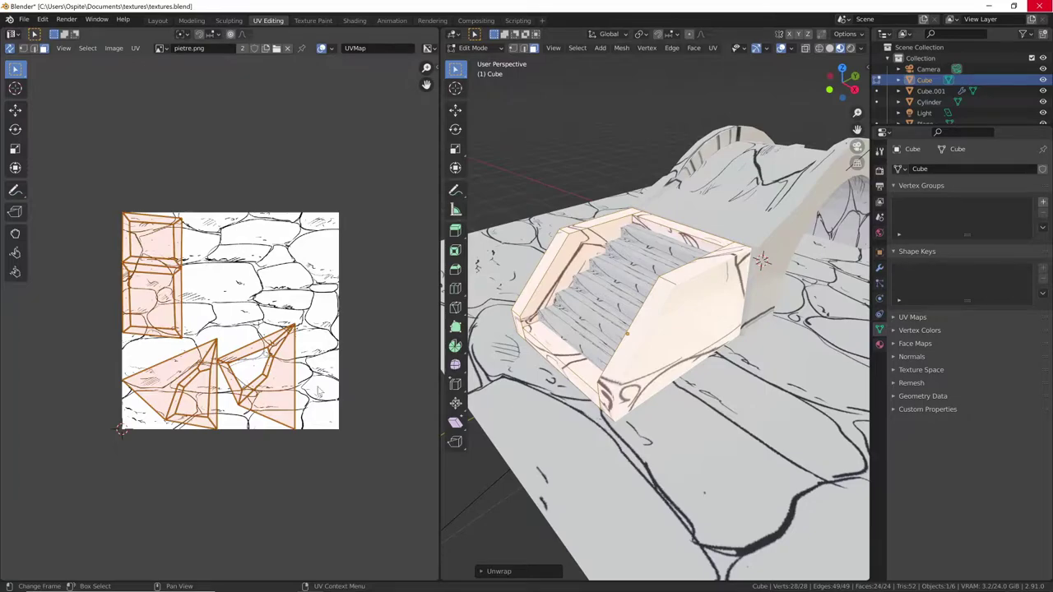
Isolate the walled stair box Cube in Local View.
middle_click_drag(716, 330, 748, 318)
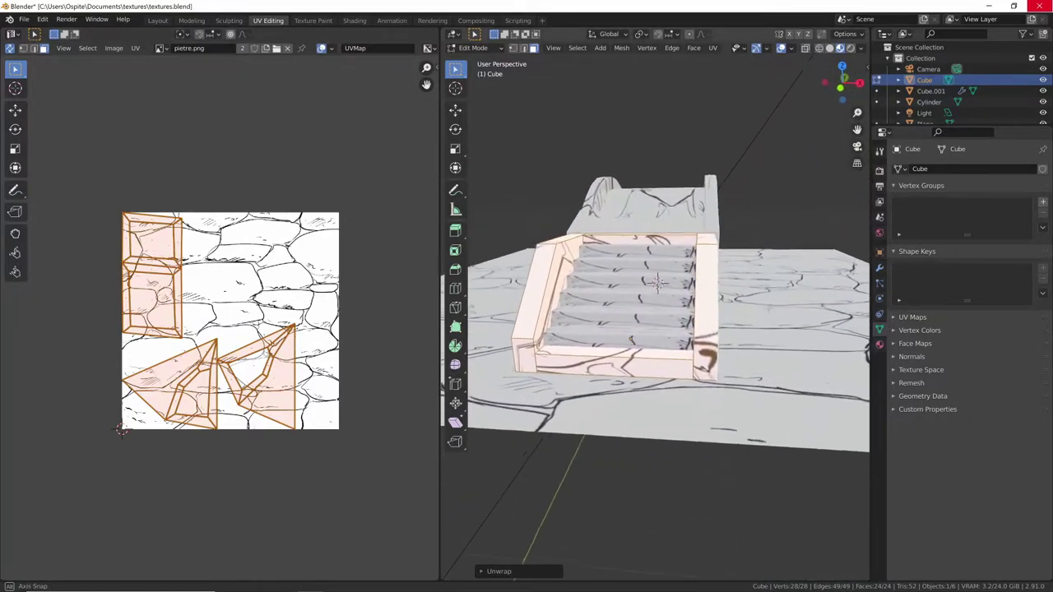
middle_click_drag(769, 300, 808, 303)
middle_click_drag(690, 307, 708, 311)
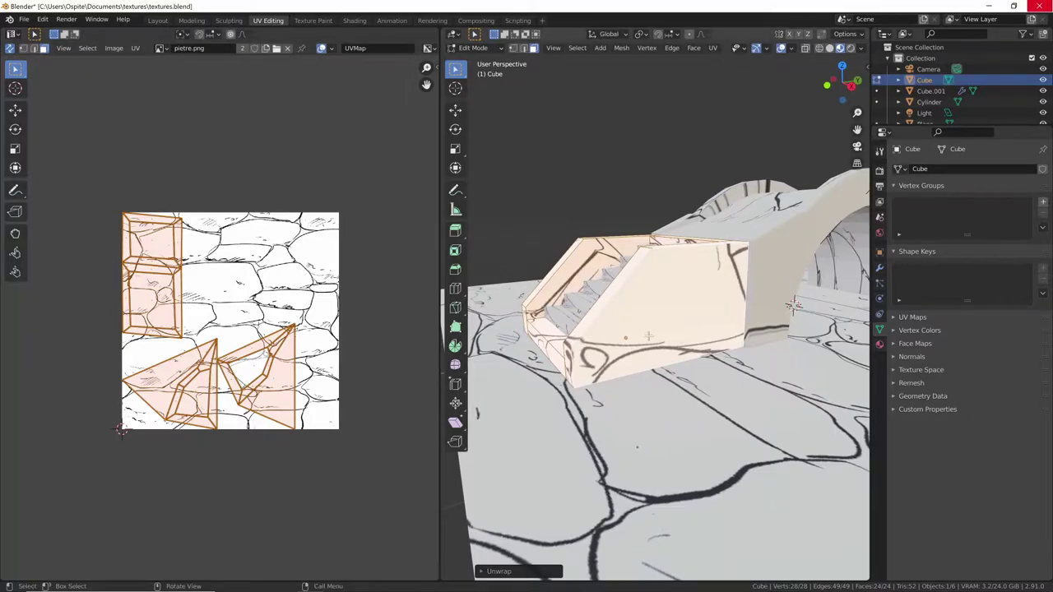
middle_click_drag(658, 329, 682, 312)
middle_click_drag(672, 366, 681, 344)
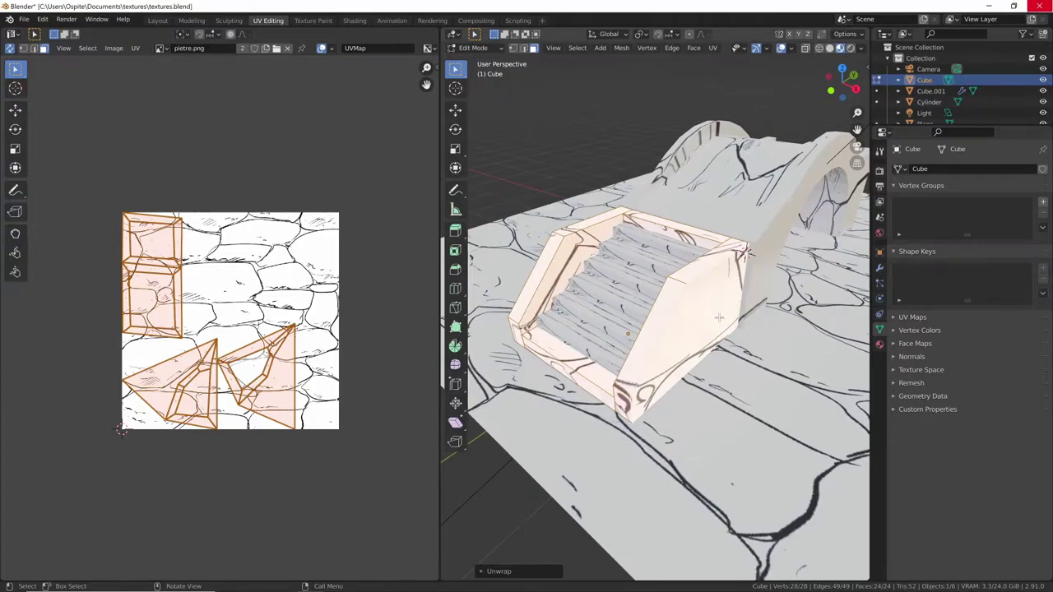
key("KP_Divide")
Unwrap the isolated wall piece with Cube Projection and select one of its faces.
scroll(718, 324, "down", 2)
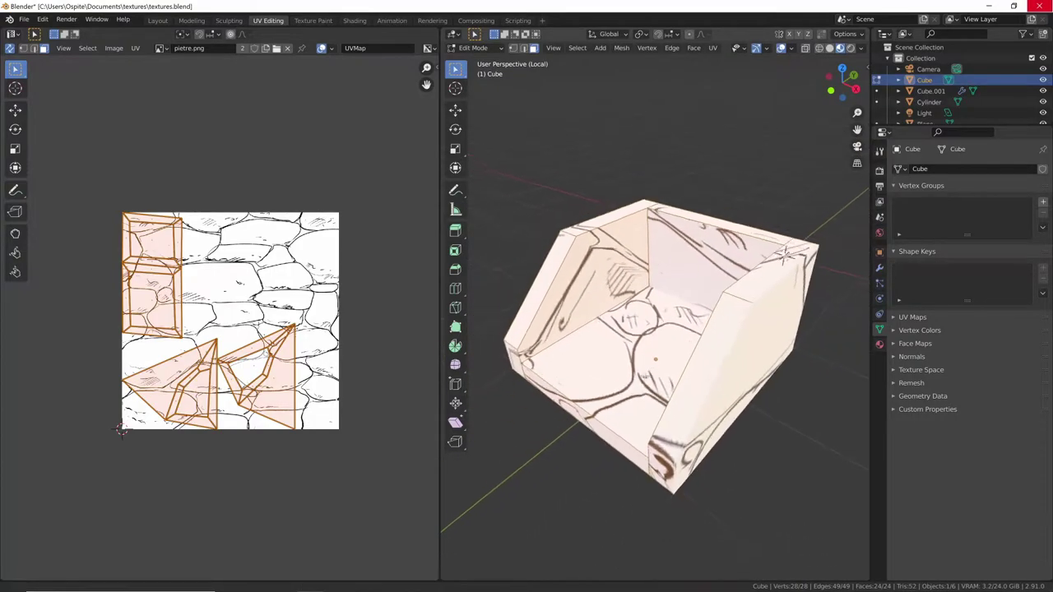
scroll(678, 312, "down", 2)
scroll(649, 337, "down", 2)
middle_click_drag(633, 352, 681, 342)
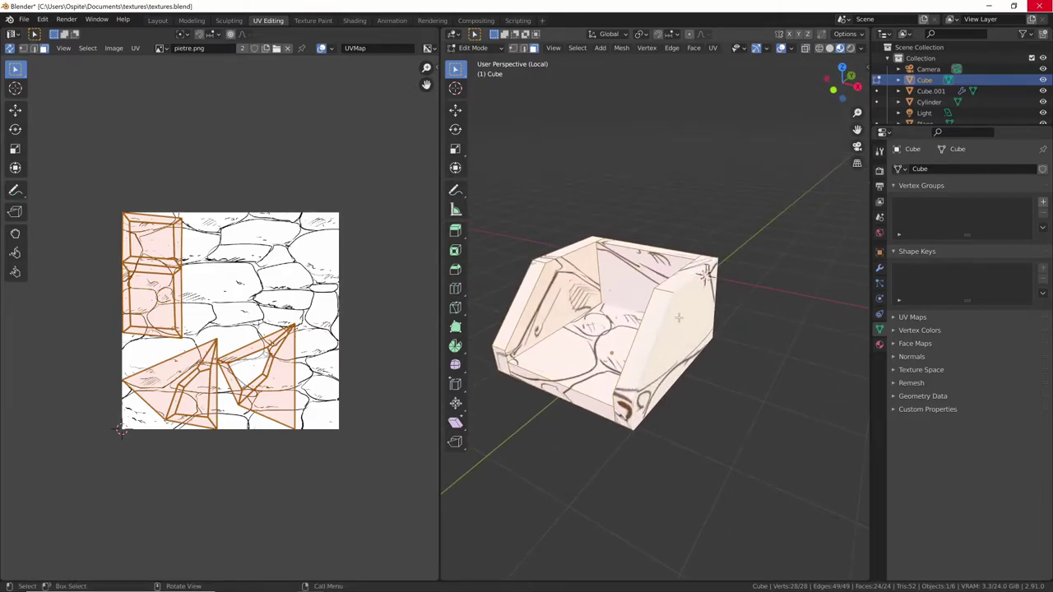
key("u")
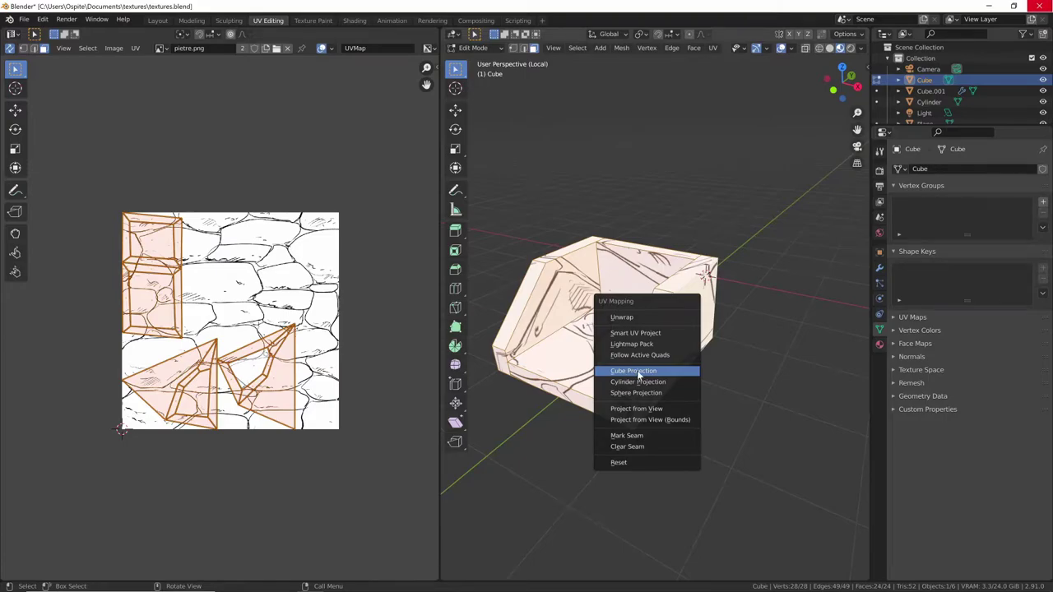
left_click(638, 374)
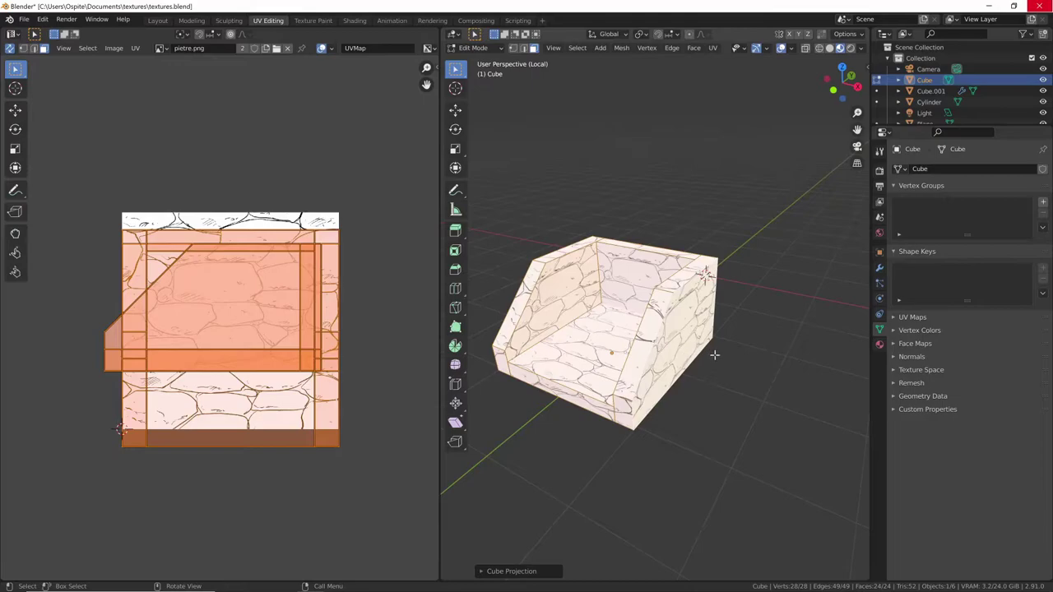
mouse_move(713, 355)
middle_mouse_down()
mouse_move(744, 451)
mouse_move(746, 429)
mouse_move(566, 331)
mouse_move(776, 289)
mouse_move(794, 351)
mouse_move(774, 345)
mouse_move(693, 422)
mouse_move(710, 375)
mouse_move(698, 393)
mouse_move(624, 366)
mouse_move(601, 287)
mouse_move(642, 328)
middle_mouse_up()
left_click(629, 346)
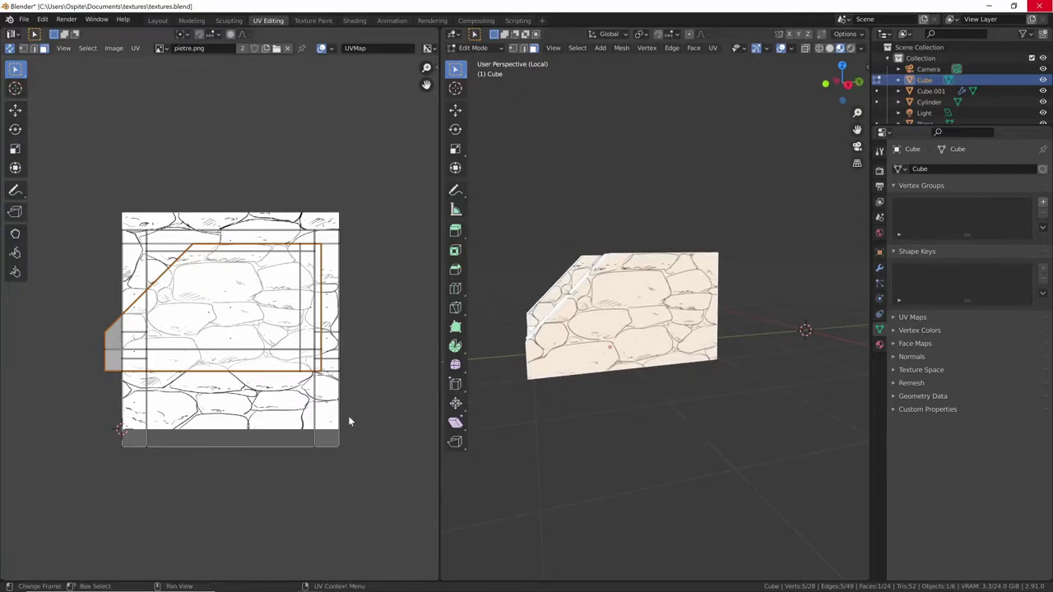
Scale all of the wall piece's UV islands up about 2.59x for smaller stones.
key("s")
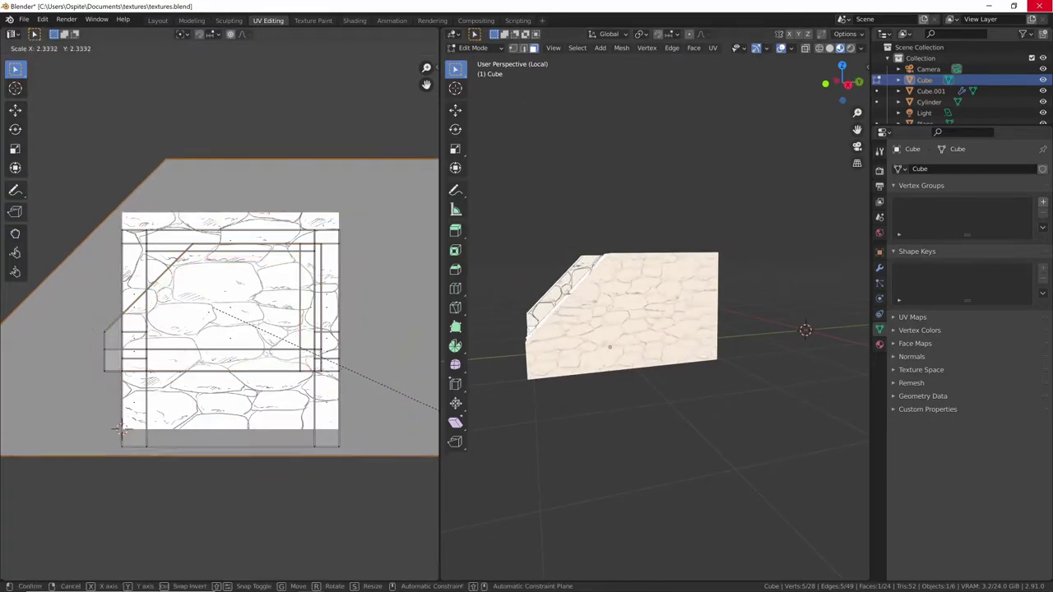
key("Escape")
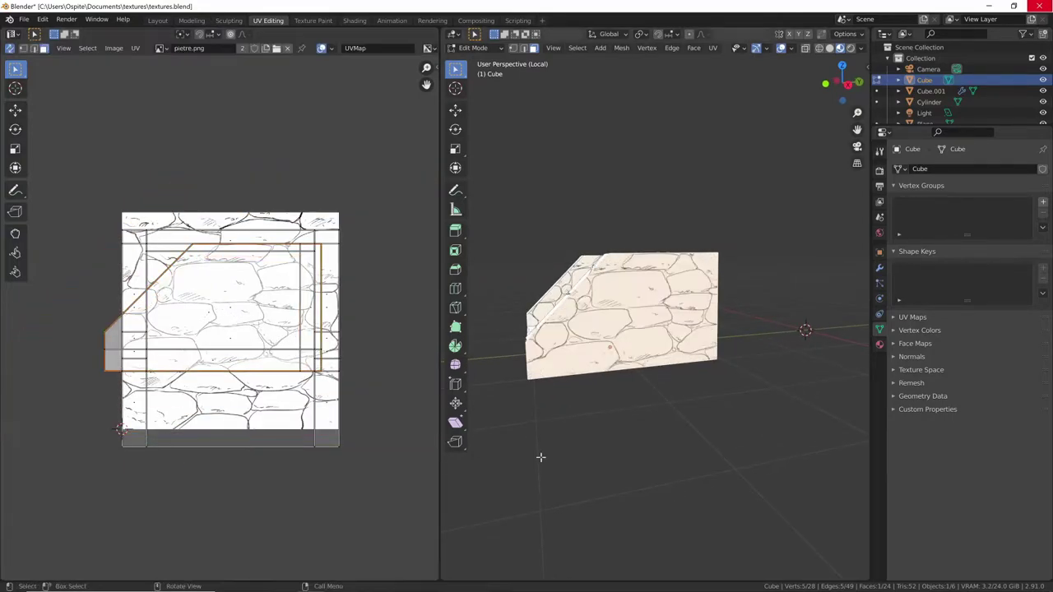
middle_click_drag(541, 457, 718, 274)
middle_click_drag(689, 355, 713, 337)
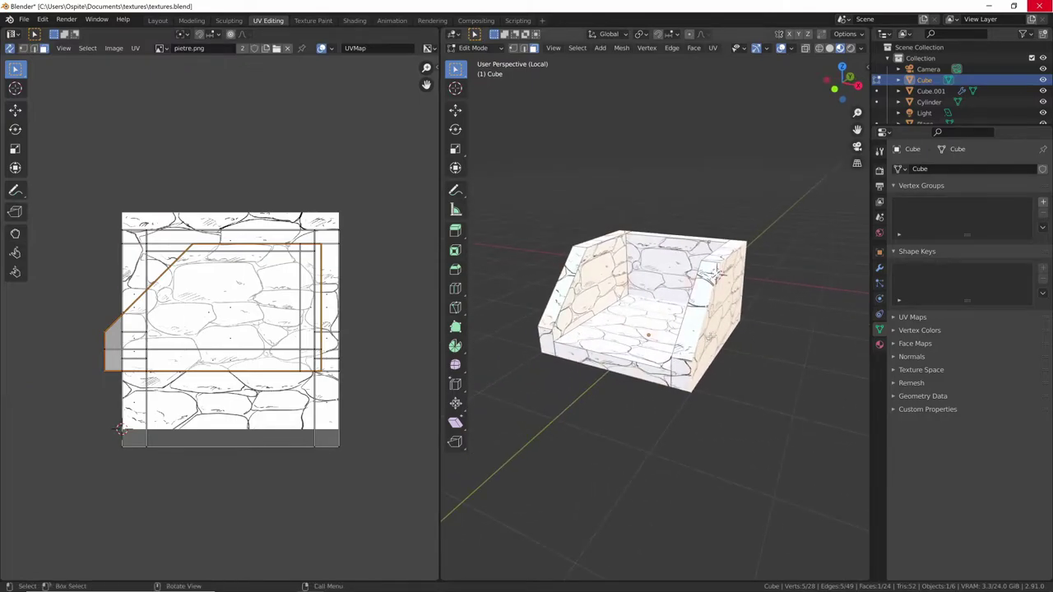
key("a")
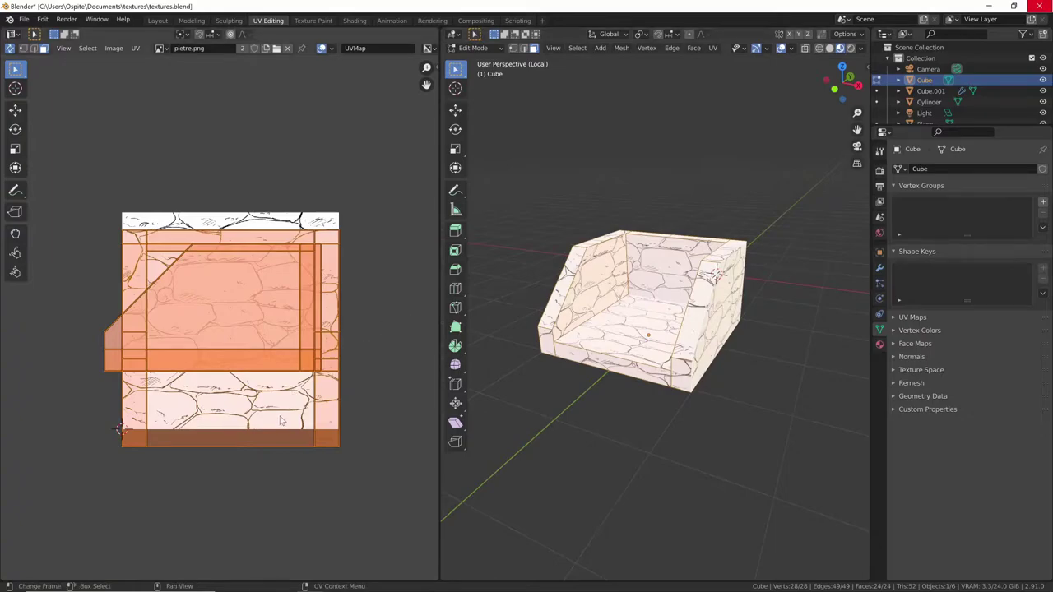
key("s")
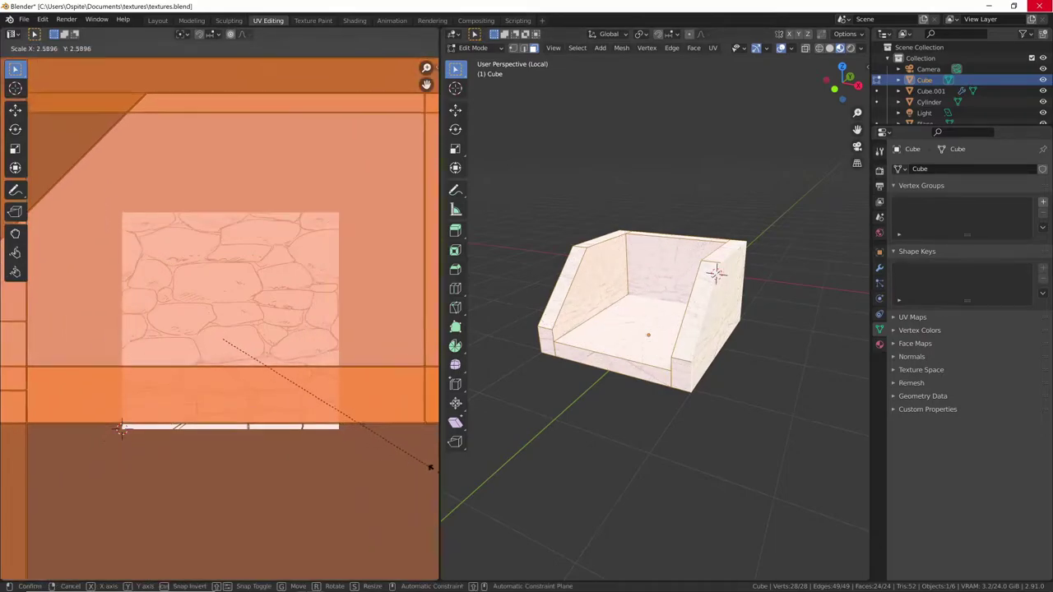
left_click(425, 466)
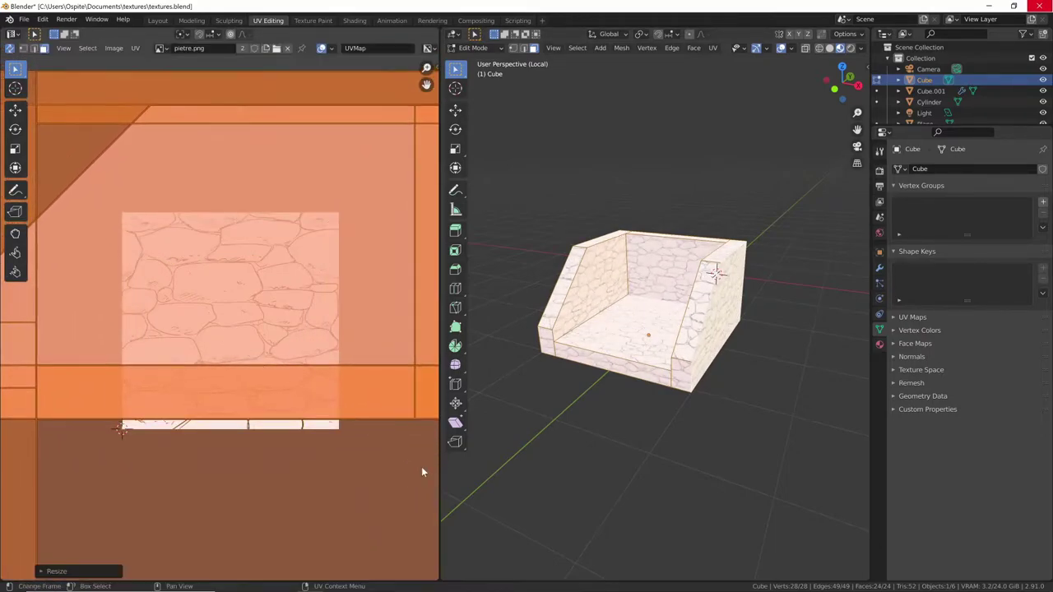
Inspect the denser stones, then exit Local View to show the whole bridge scene.
middle_click_drag(728, 342, 669, 351)
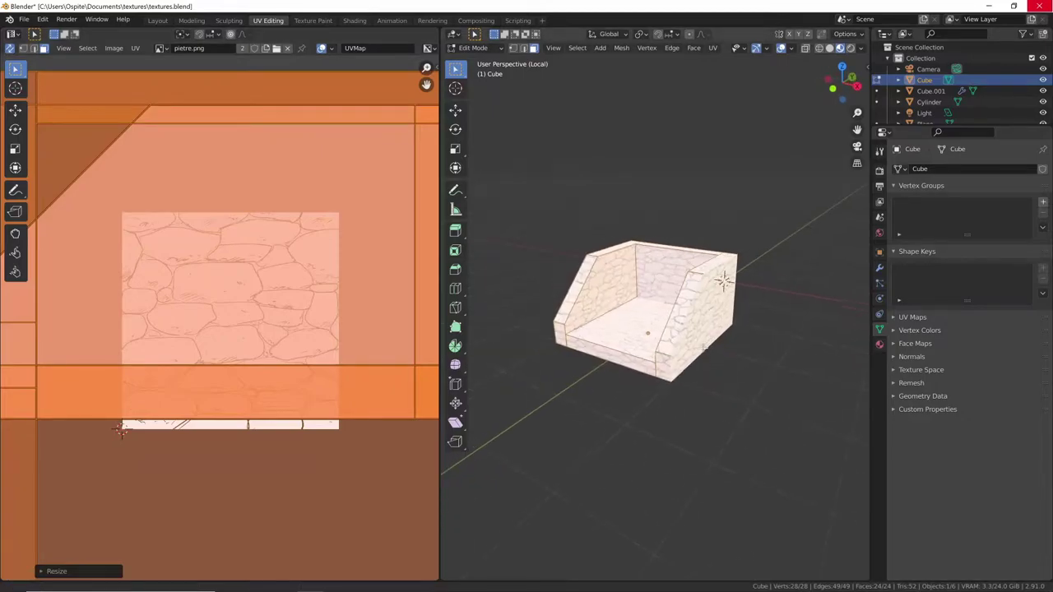
scroll(724, 291, "up", 4)
middle_click_drag(746, 294, 748, 284)
scroll(748, 281, "down", 2)
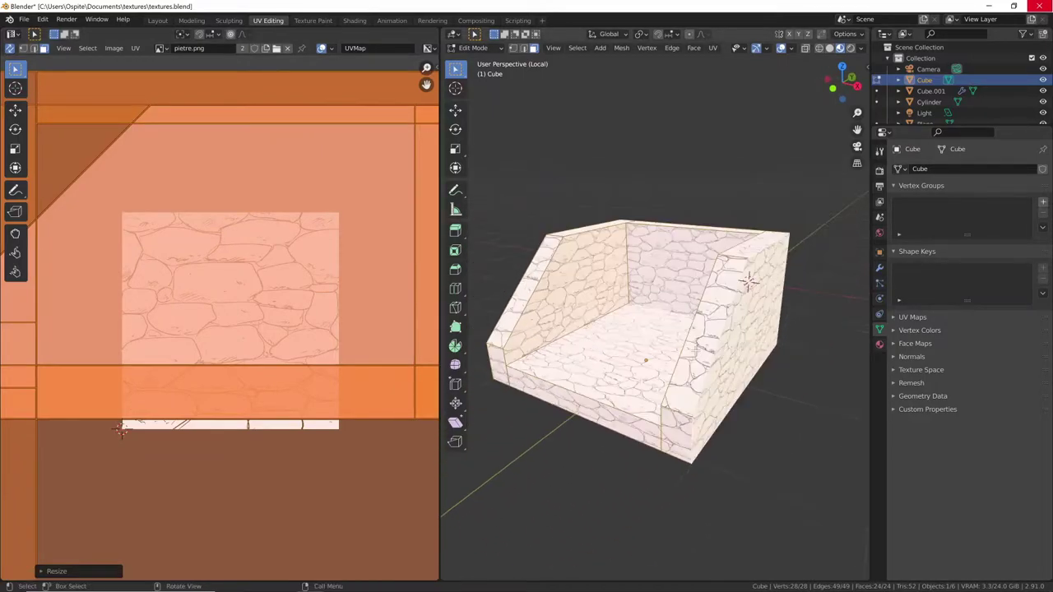
key("KP_Divide")
middle_click_drag(742, 335, 601, 436)
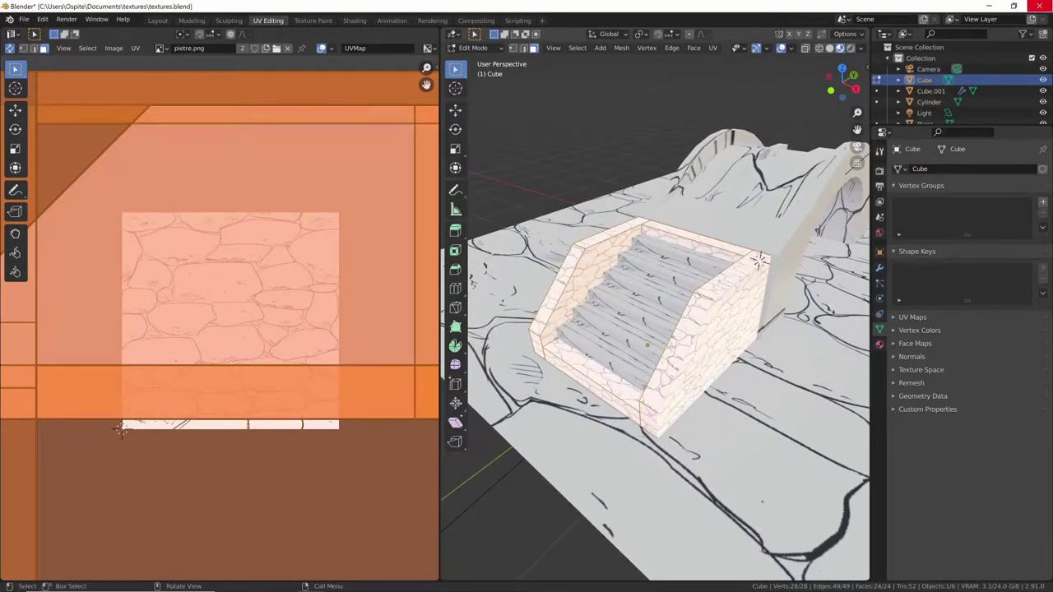
Select the stair steps Cube.001 and show its transform values in the Layout sidebar.
key("Tab")
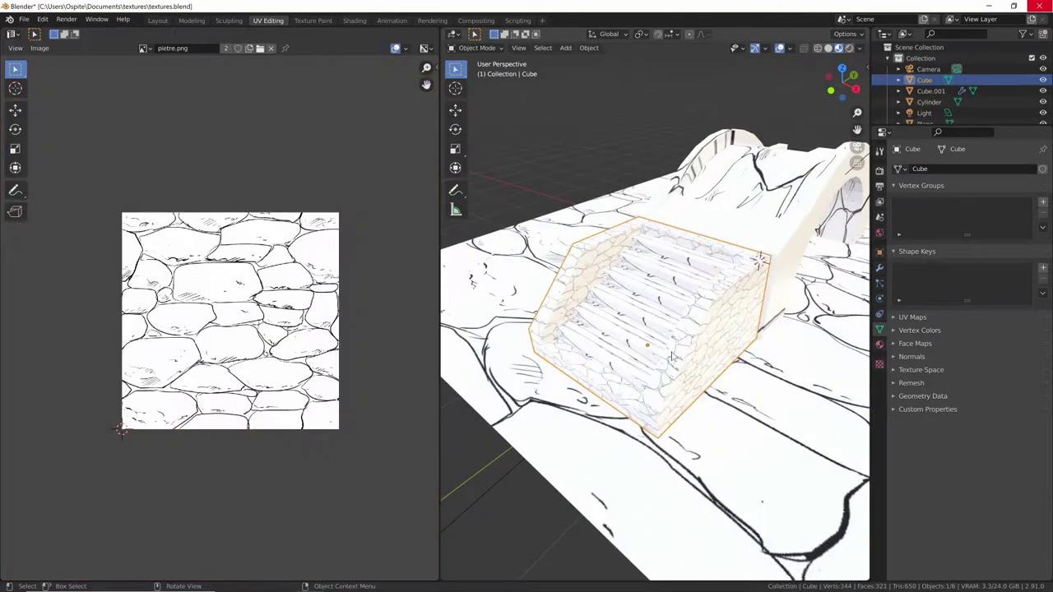
left_click(658, 270)
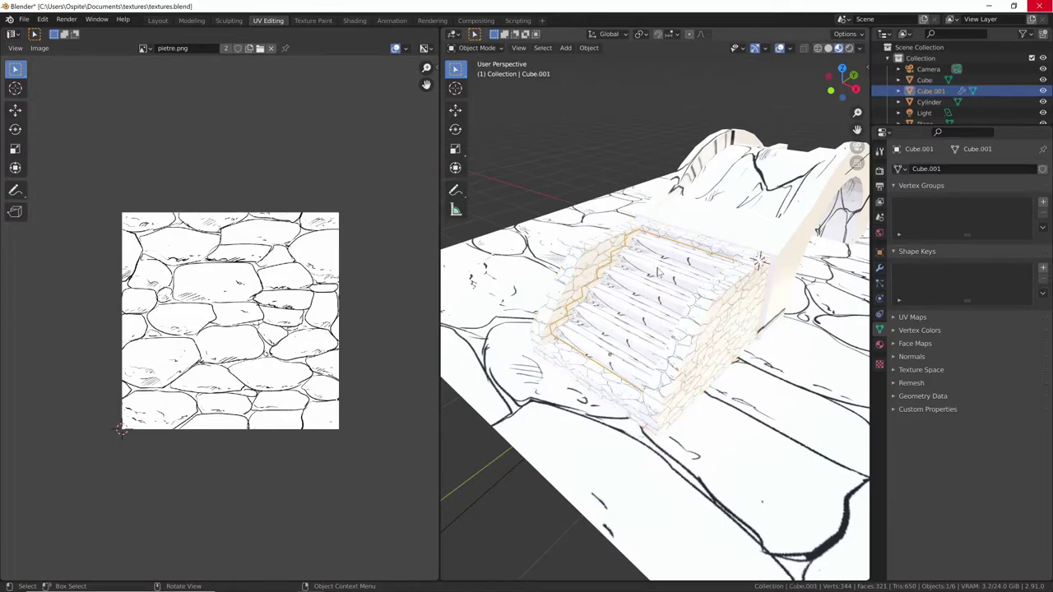
key("Tab")
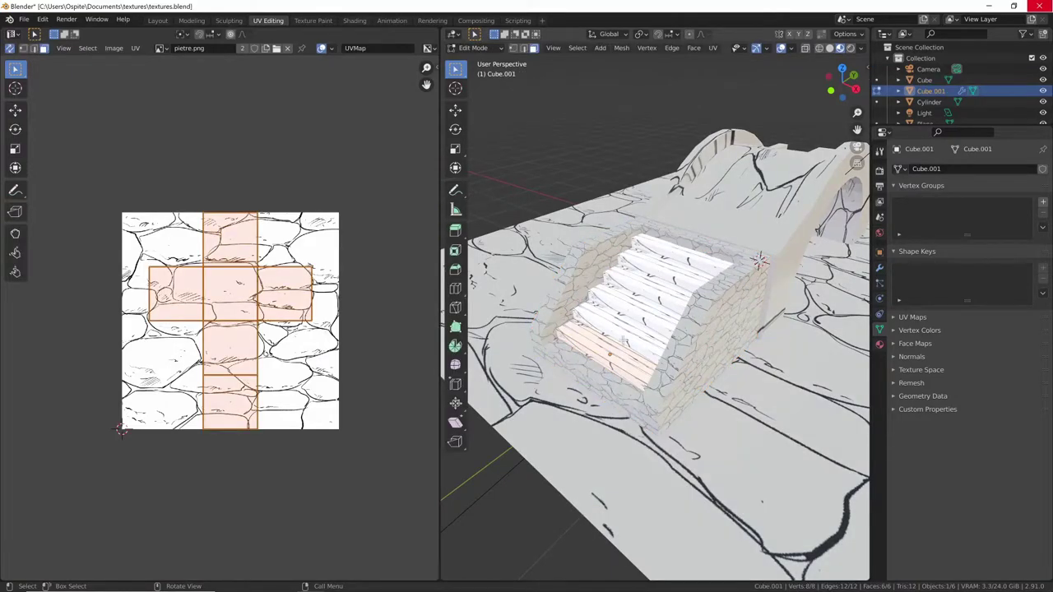
middle_click_drag(758, 261, 674, 283)
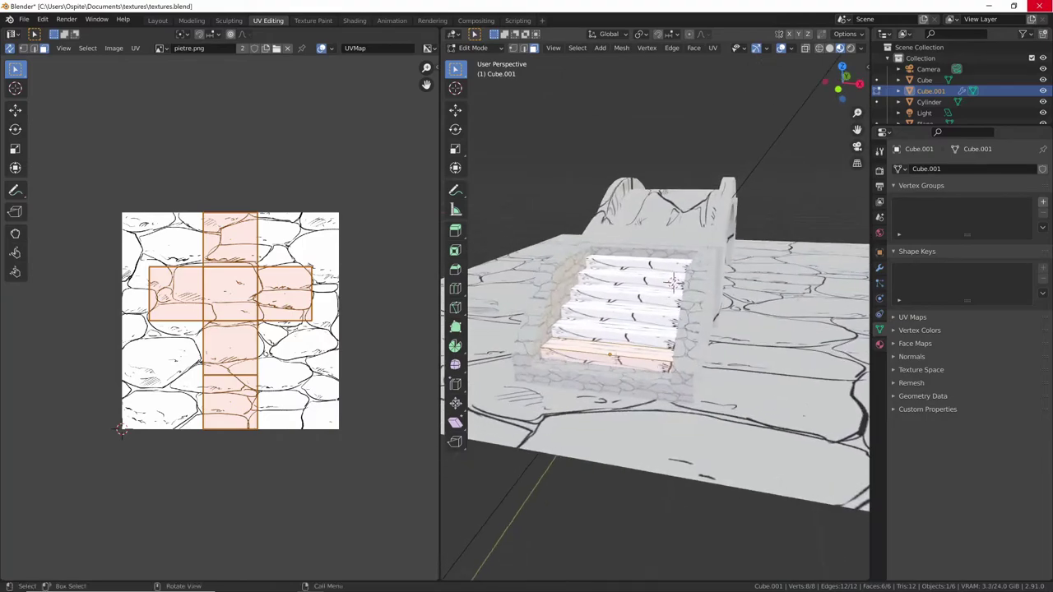
left_click(158, 20)
middle_click_drag(495, 337, 518, 335)
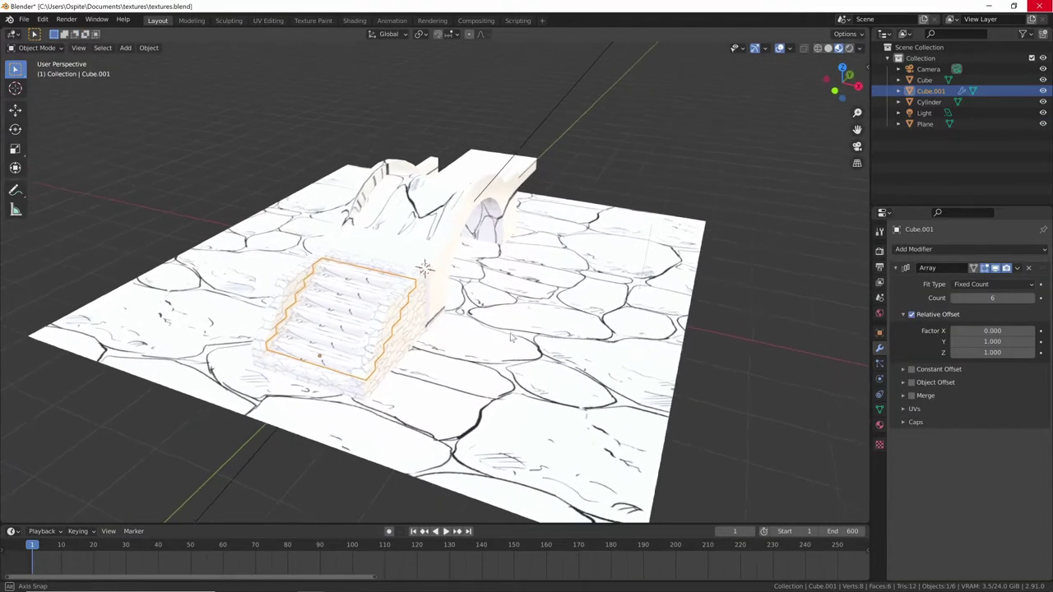
mouse_move(421, 364)
middle_mouse_down()
mouse_move(477, 303)
mouse_move(442, 378)
middle_mouse_up()
scroll(444, 345, "up", 2)
scroll(461, 329, "up", 3)
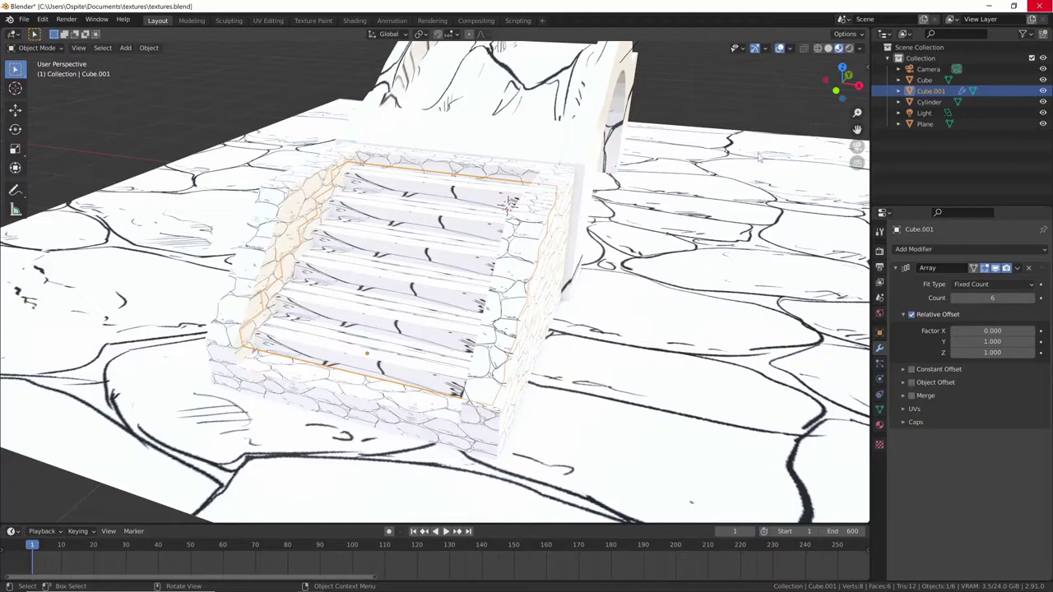
key("n")
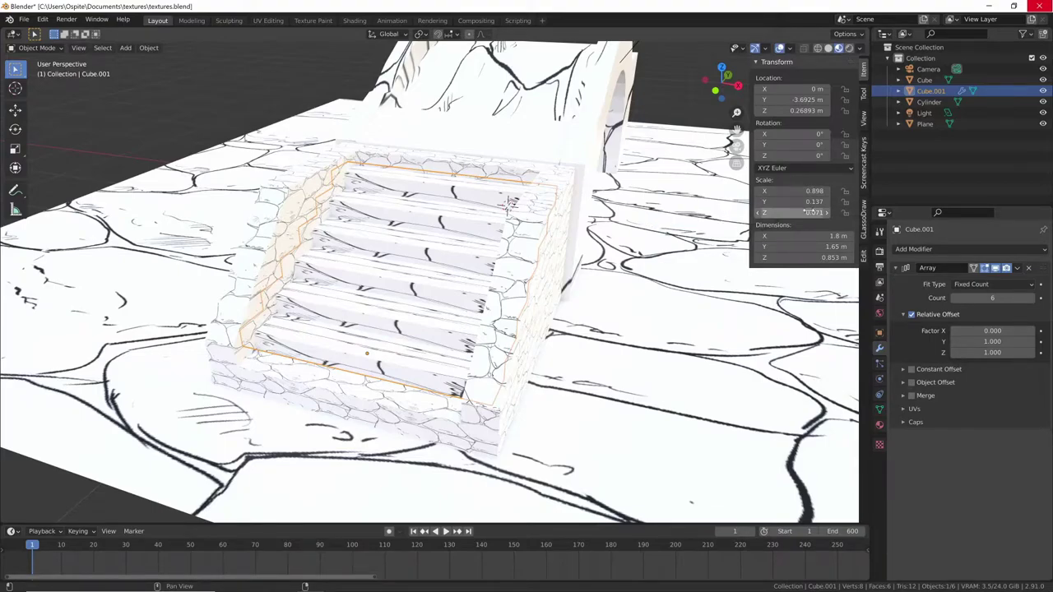
Back in UV Editing, deselect the stairs' top UV island and look around the stairs.
left_click(268, 20)
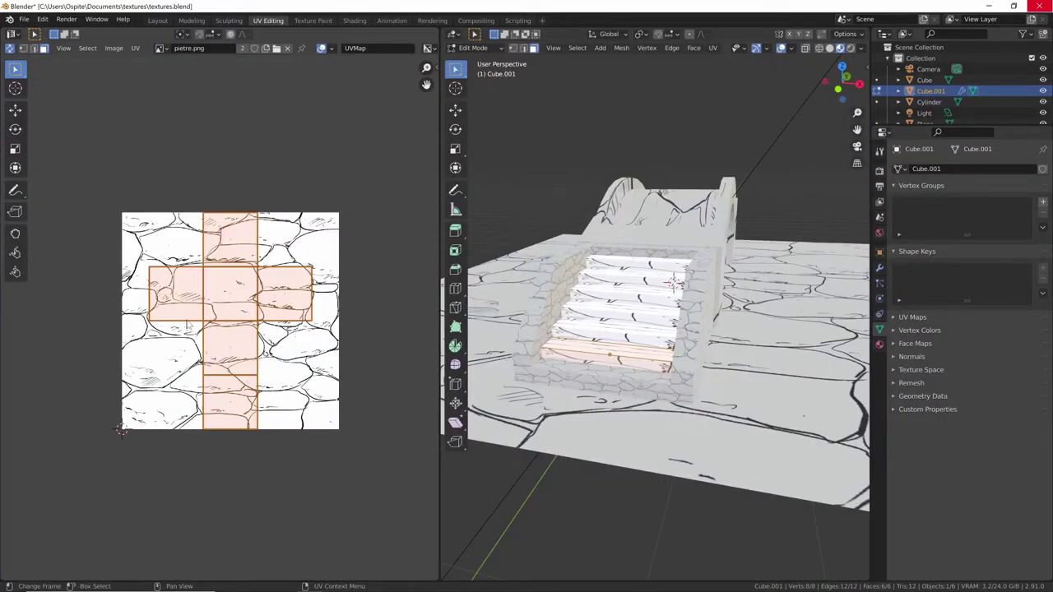
scroll(231, 414, "down", 1)
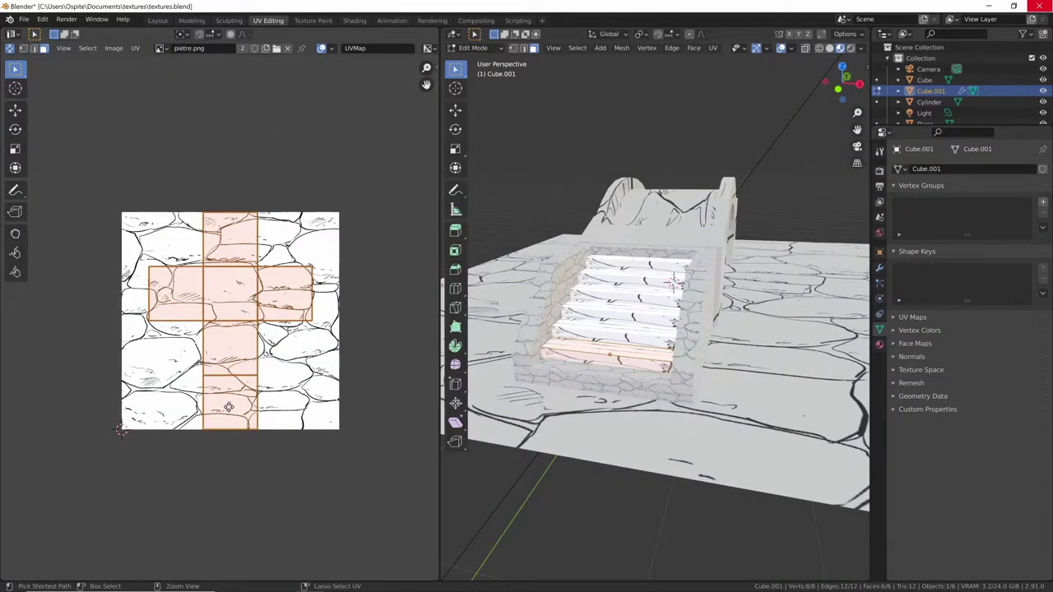
scroll(271, 326, "up", 2)
scroll(271, 326, "up", 1)
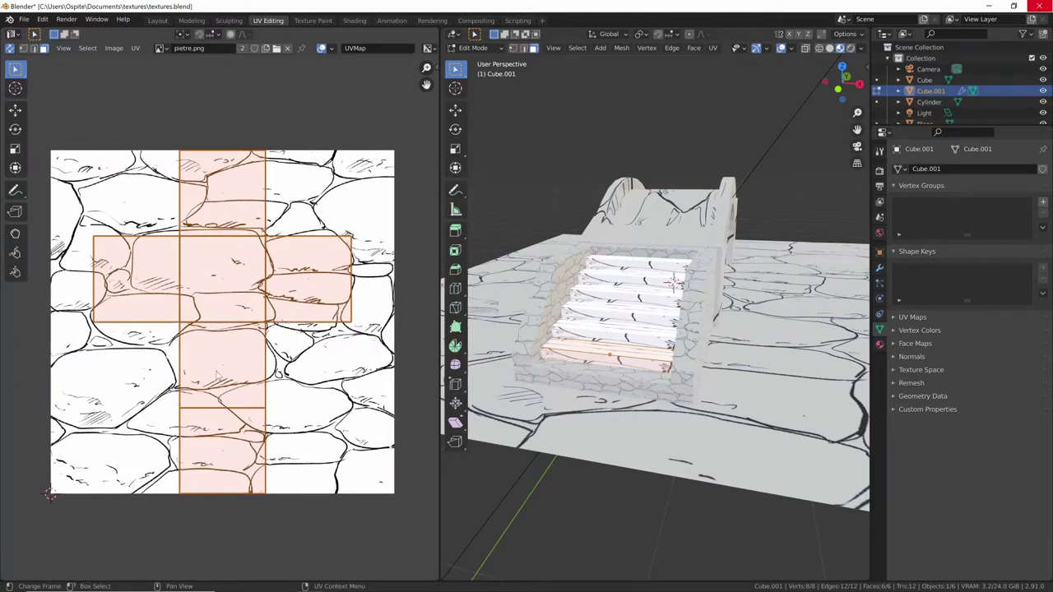
left_click(637, 358)
middle_click_drag(637, 358, 626, 360)
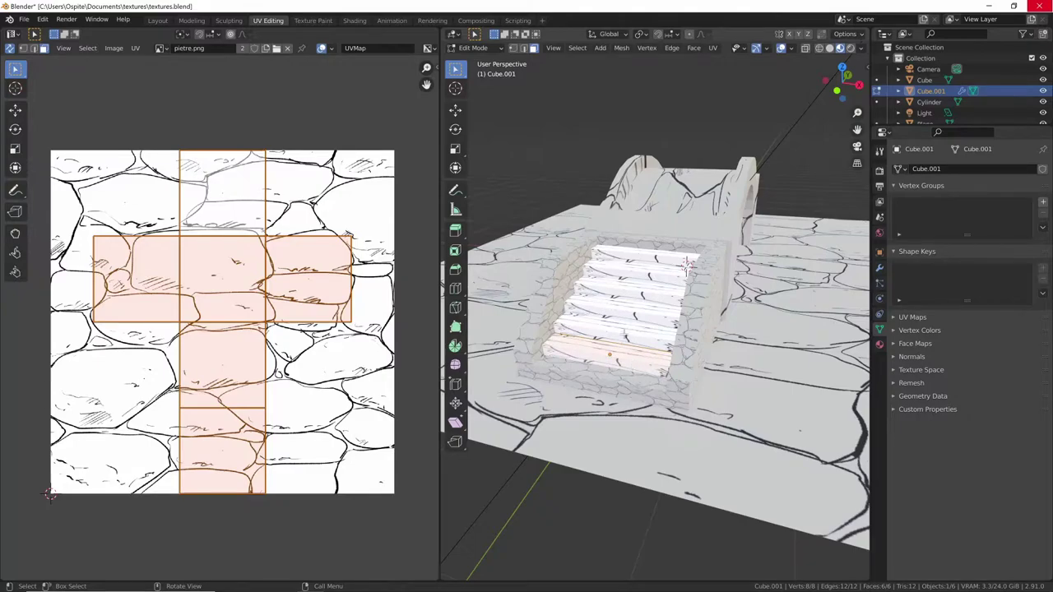
Apply the steps' scale in Object Mode and show their transform values.
key("Tab")
key("ctrl+a")
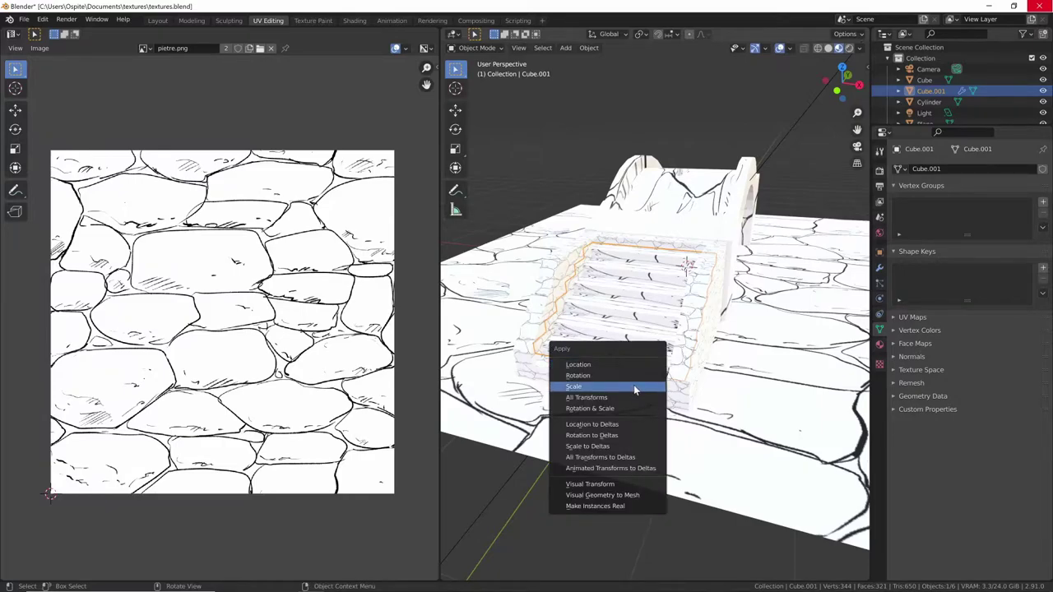
left_click(634, 384)
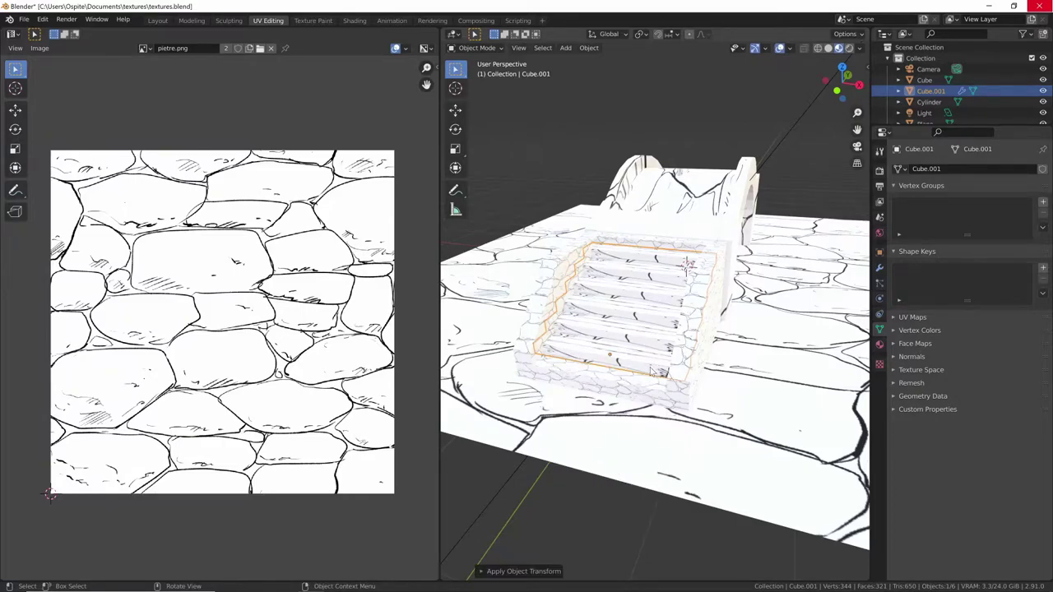
key("n")
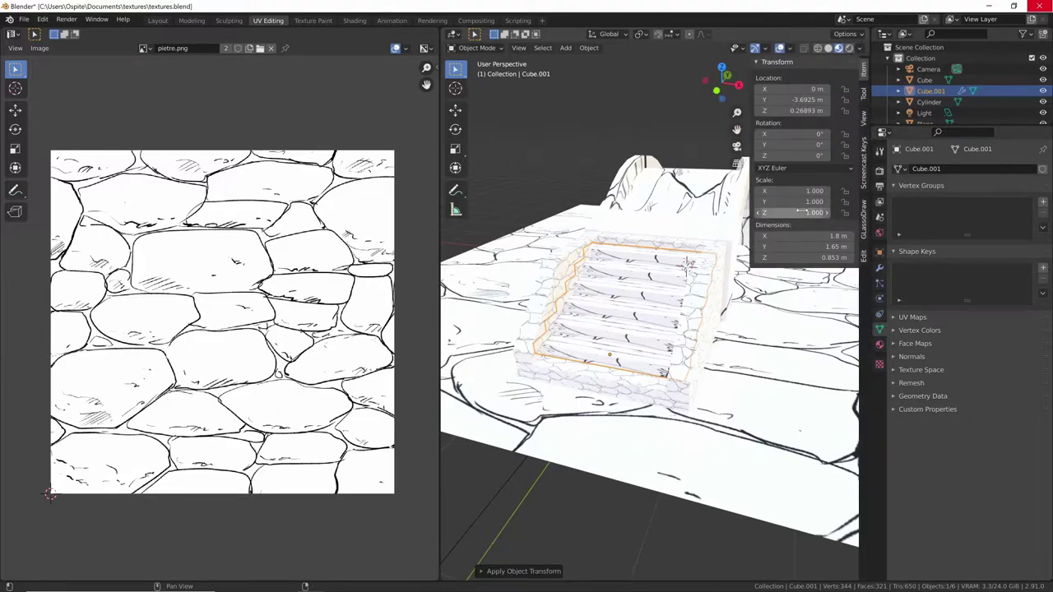
Cube-project the steps' UVs, check the result, and return to Object Mode.
key("Tab")
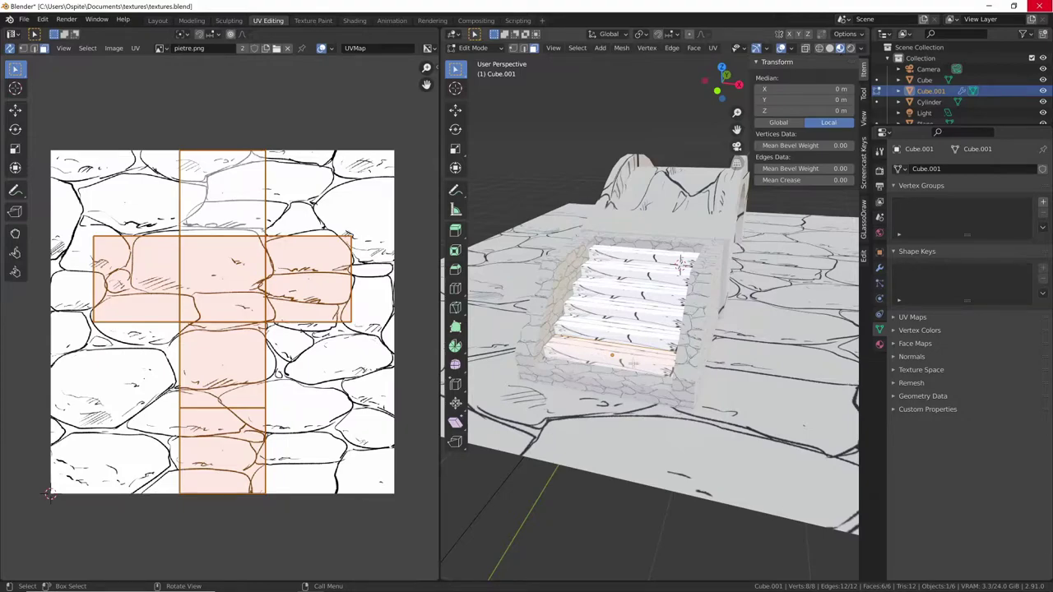
key("u")
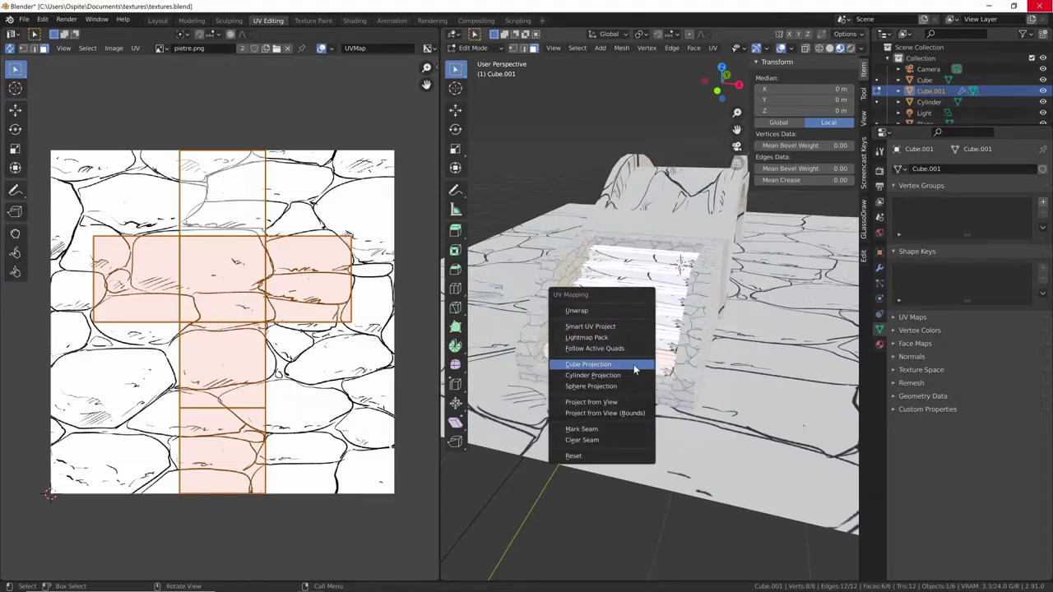
left_click(633, 363)
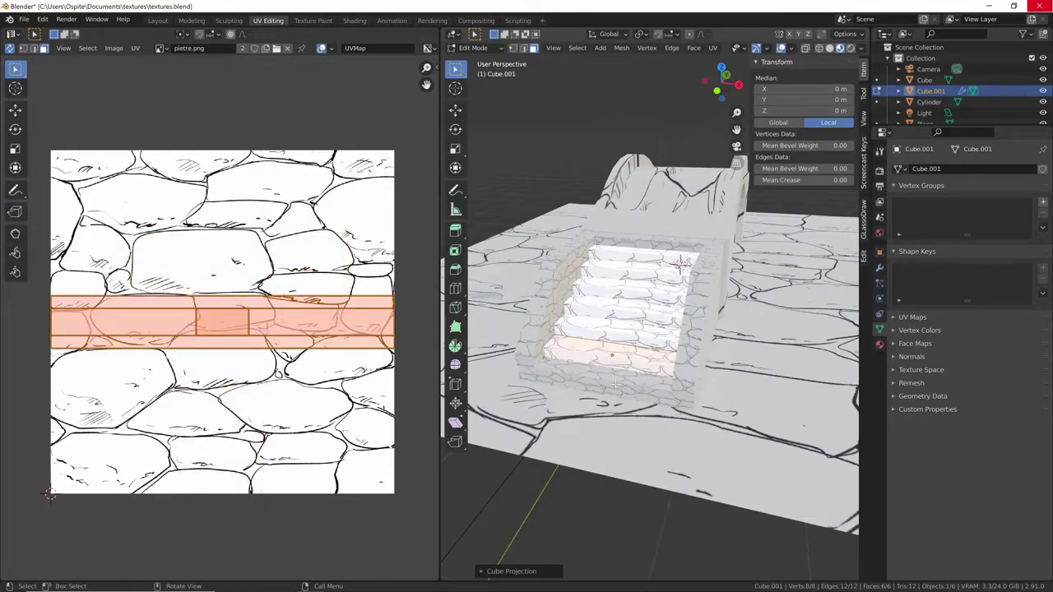
middle_click_drag(617, 387, 625, 394)
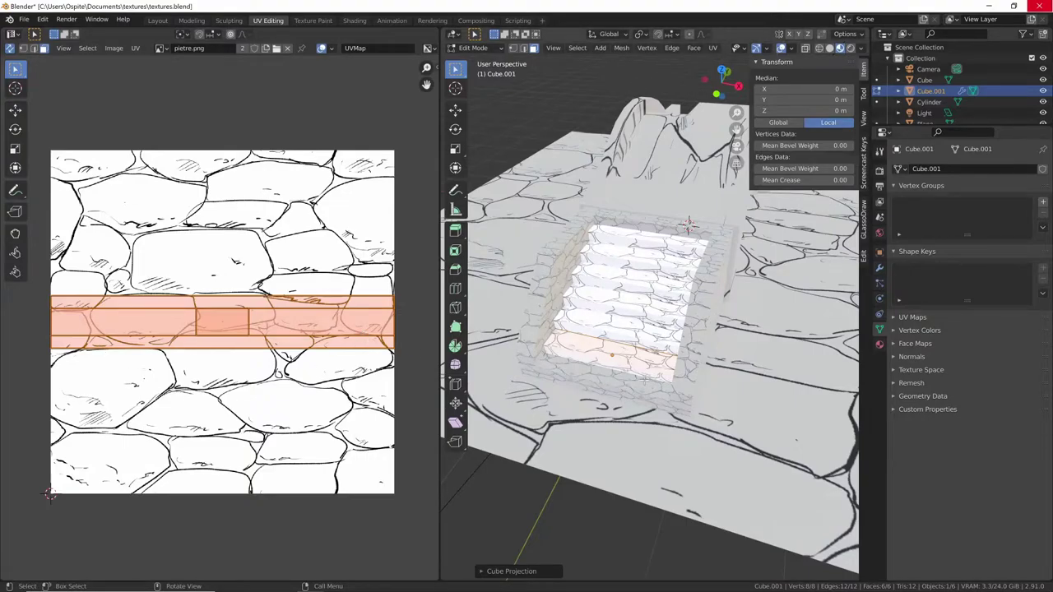
key("Tab")
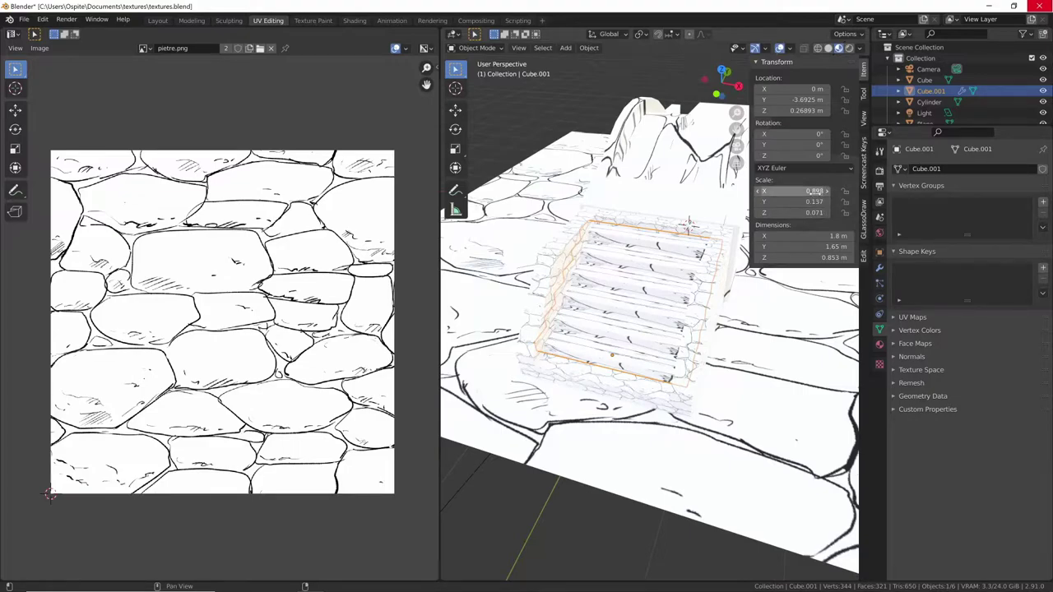
Cube-project the steps' UVs in Edit Mode and check them from the front.
key("Tab")
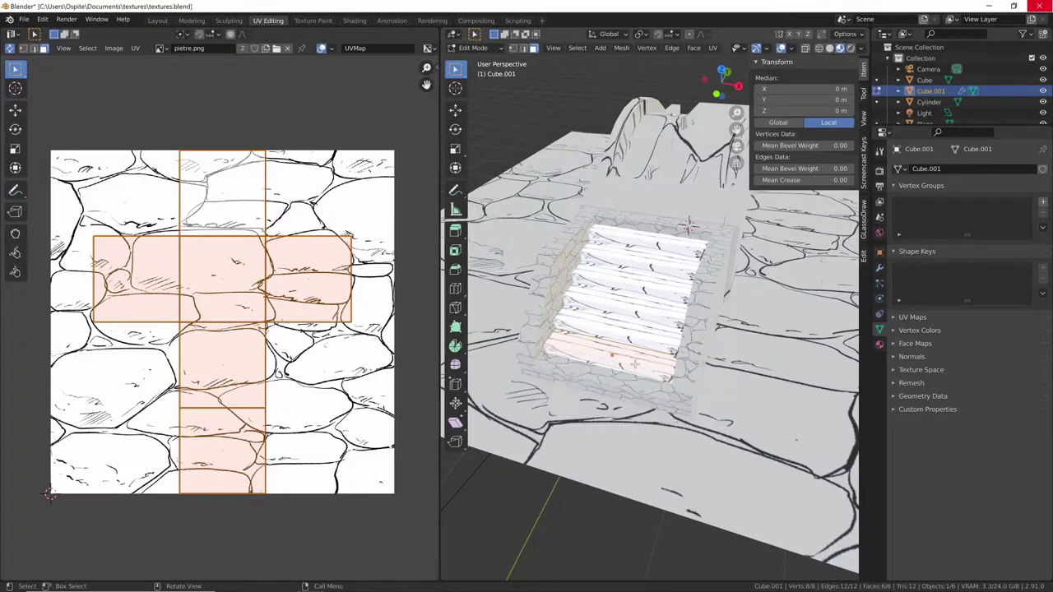
key("u")
left_click(632, 366)
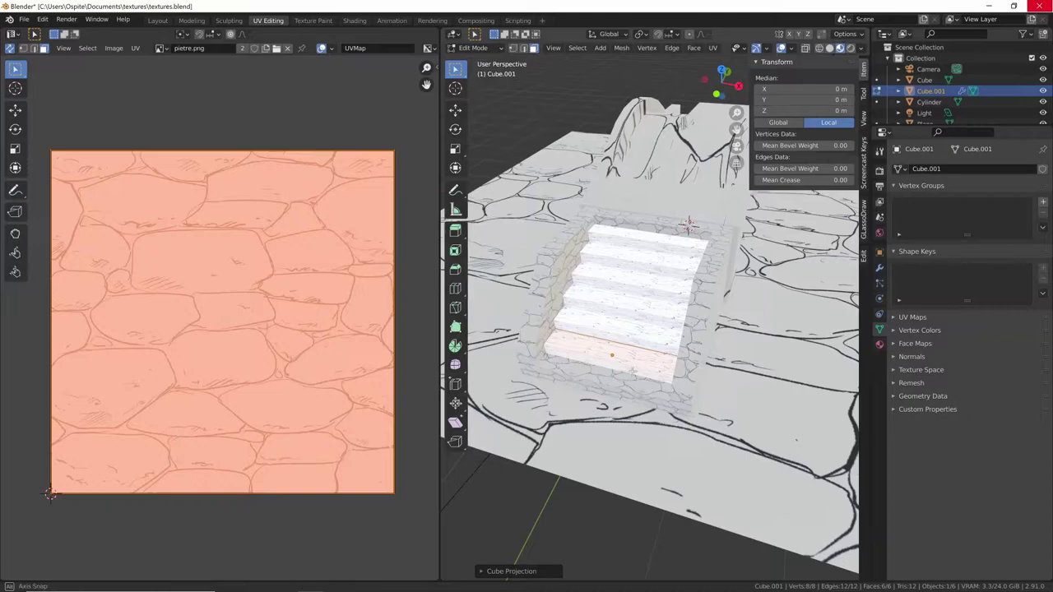
middle_click_drag(634, 366, 683, 241)
mouse_move(726, 310)
middle_mouse_down()
mouse_move(693, 382)
mouse_move(682, 362)
middle_mouse_up()
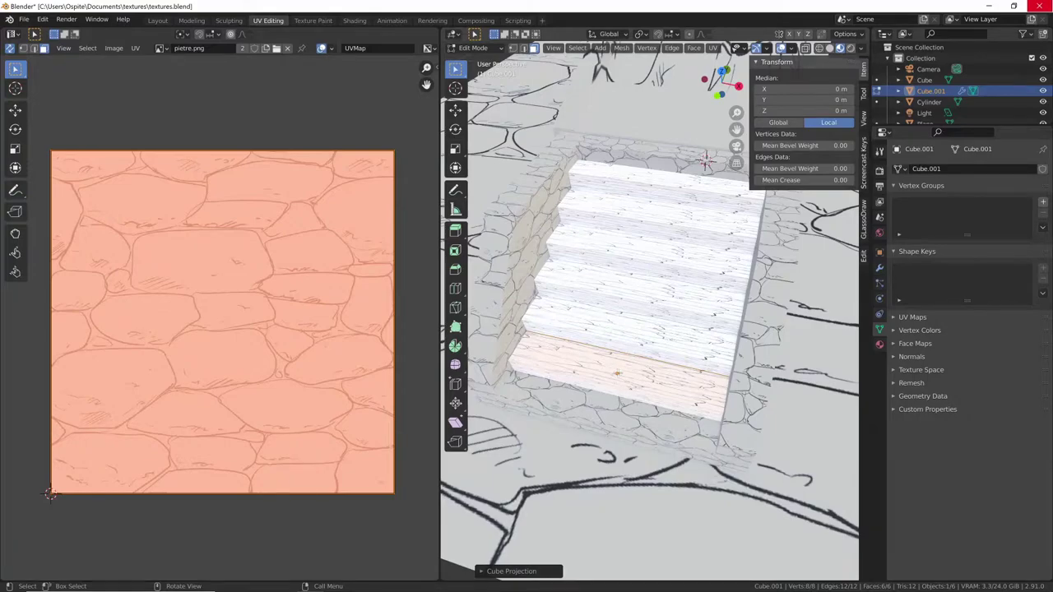
middle_click_drag(618, 398, 623, 377)
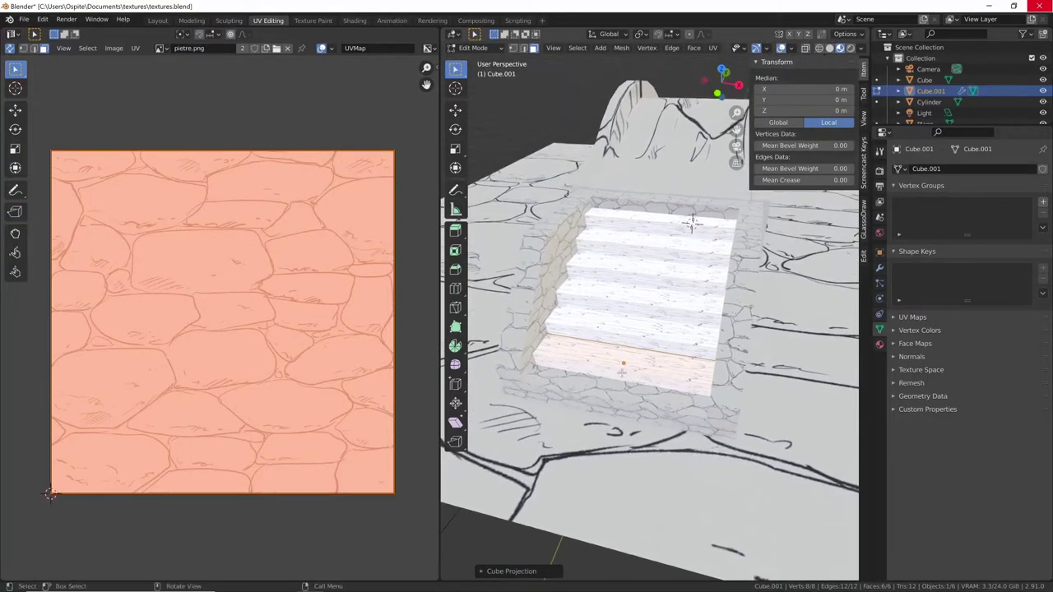
Apply the steps' scale to 1.0, then cube-project their UVs again into a strip.
key("Tab")
key("ctrl+a")
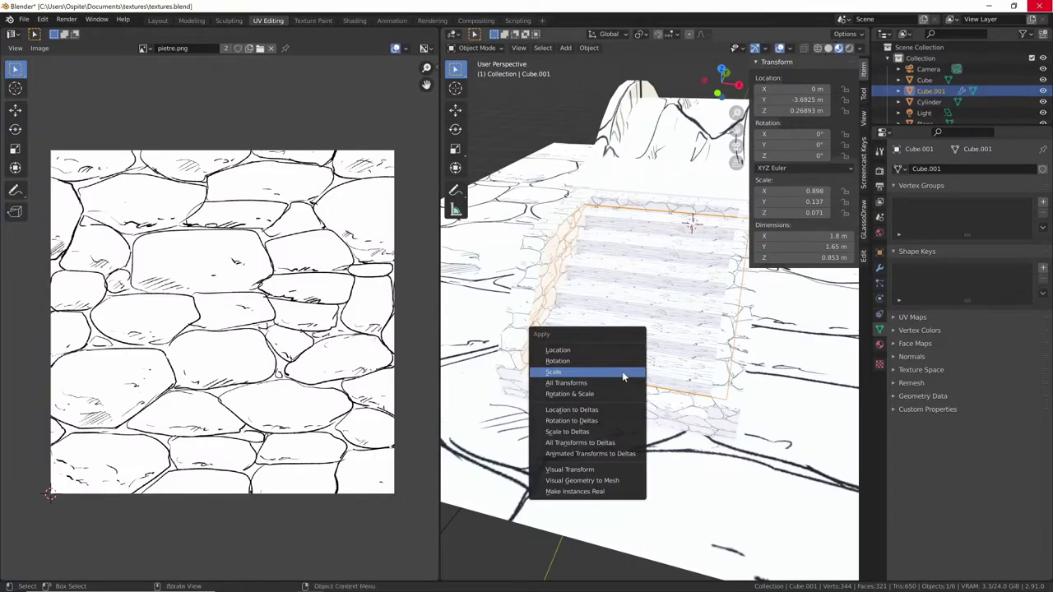
left_click(621, 371)
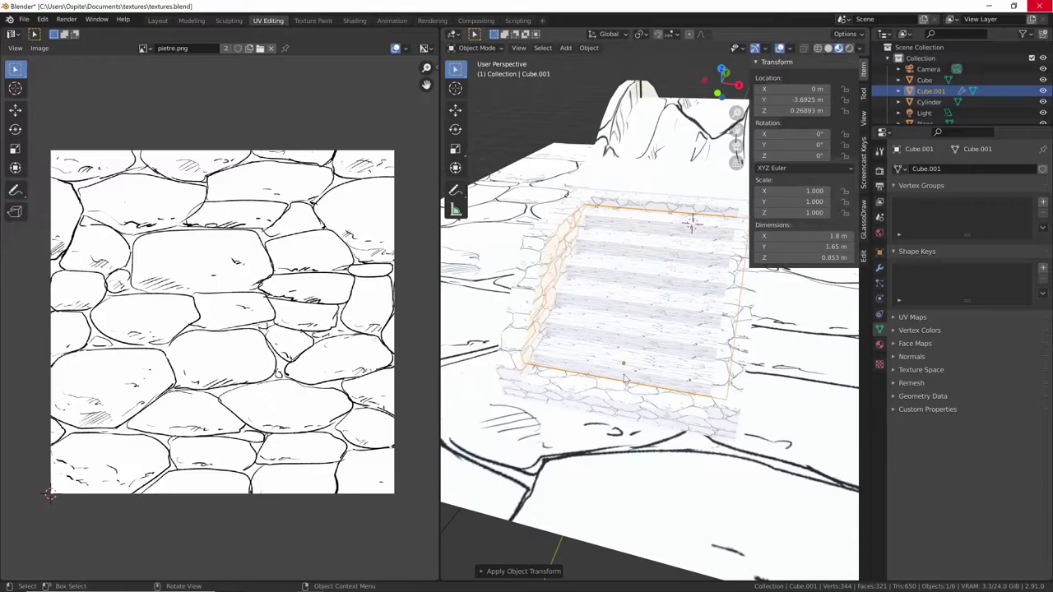
key("Tab")
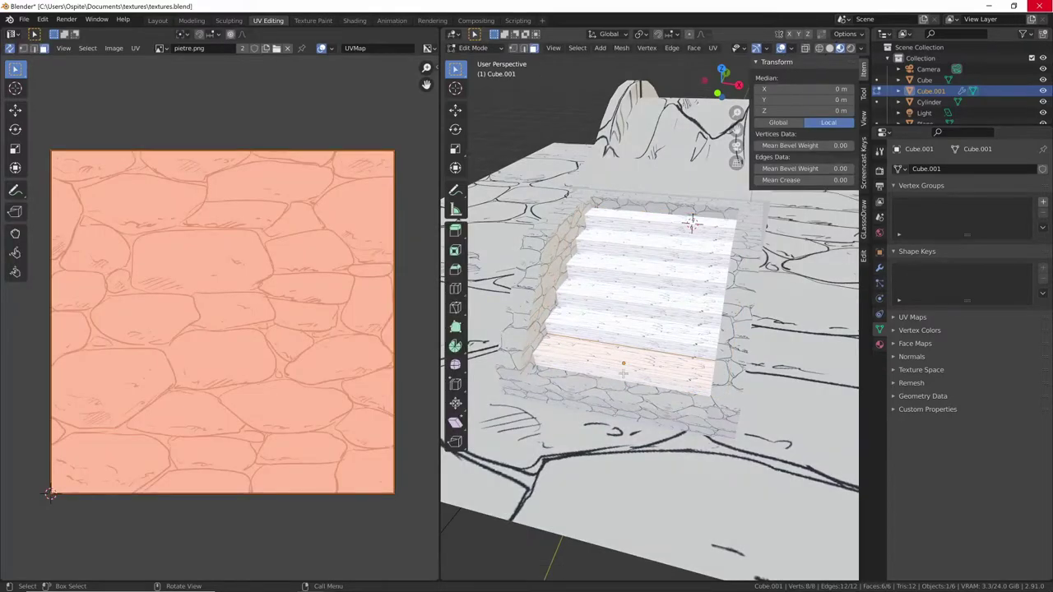
key("u")
left_click(623, 372)
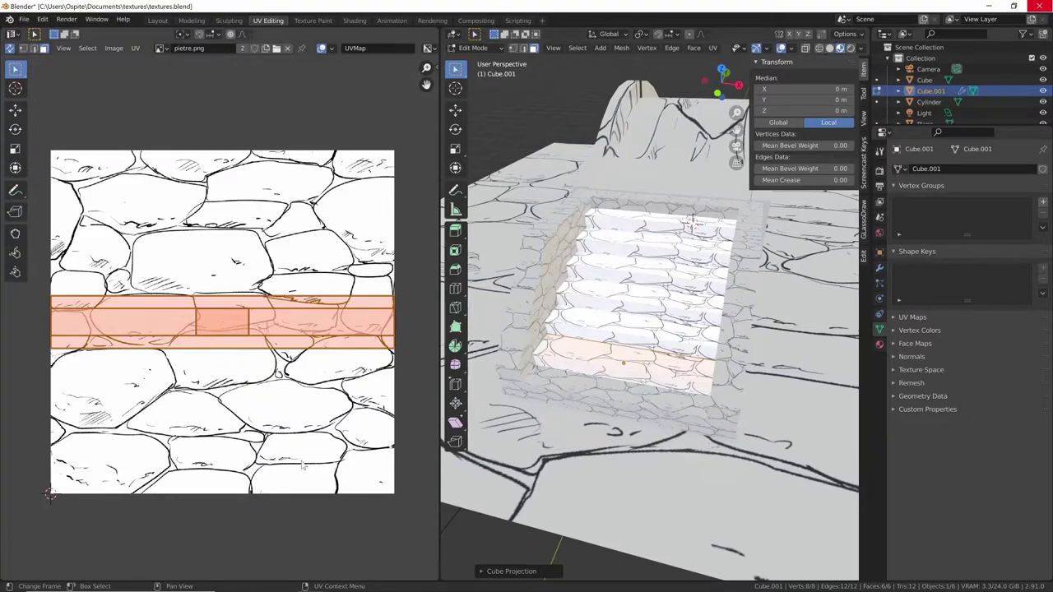
Select one stair face and move its UV strip down vertically, resizing it once.
left_click(634, 374)
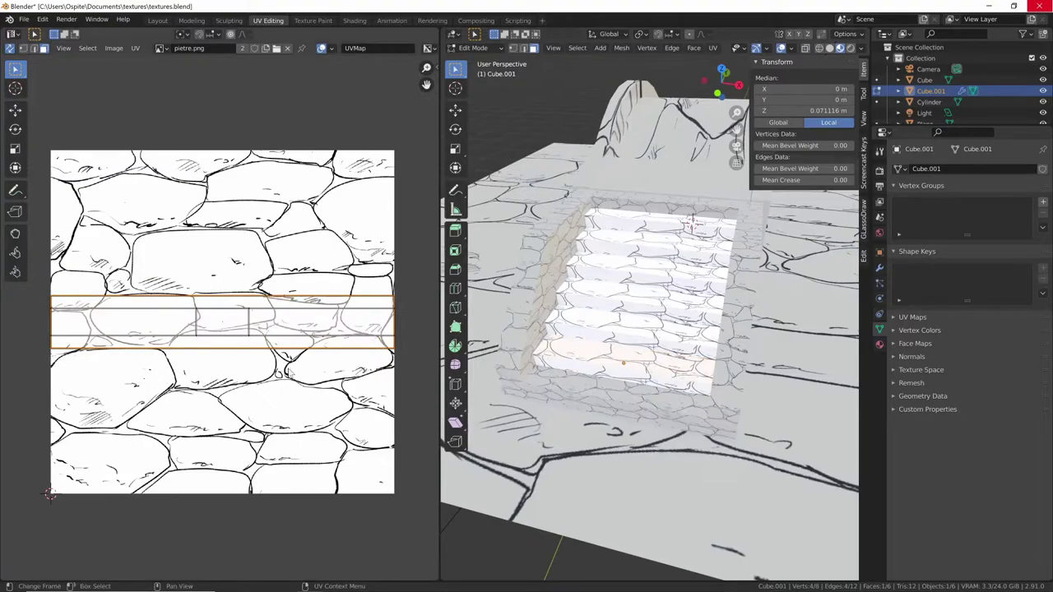
key("g")
key("y")
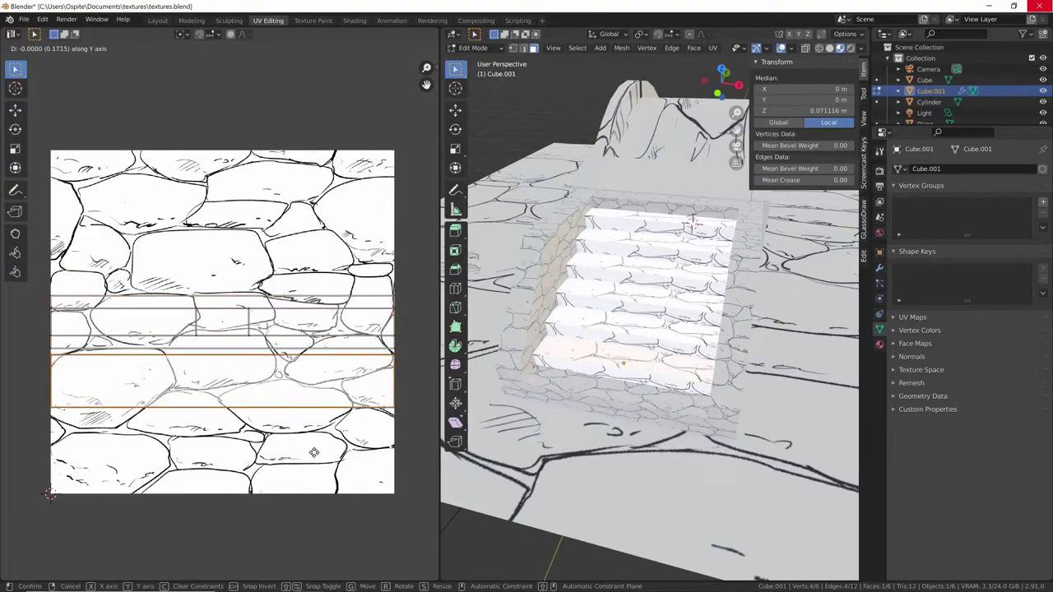
left_click(314, 453)
key("s")
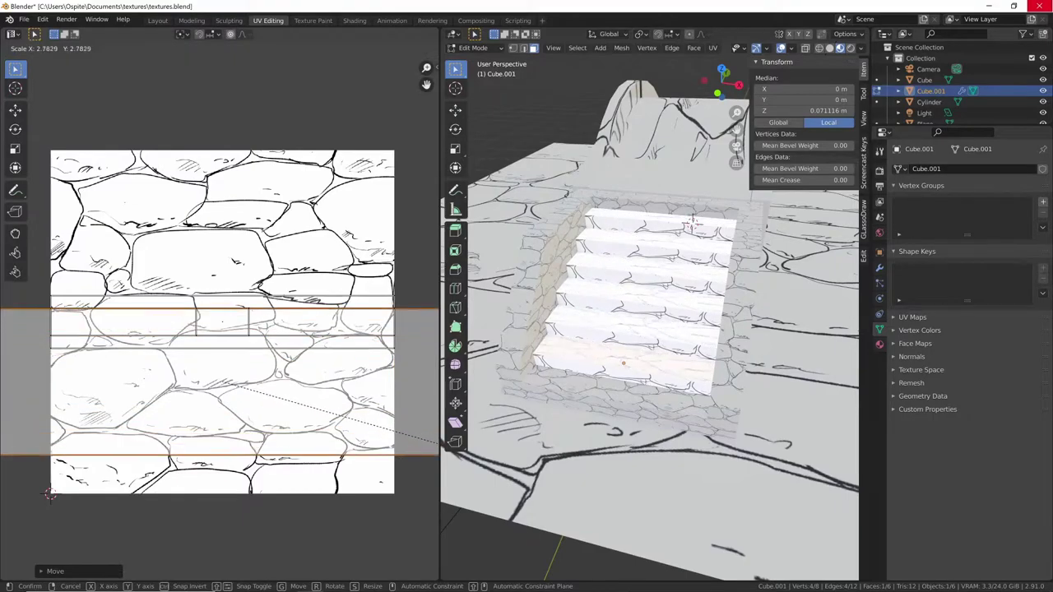
left_click(652, 432)
key("s")
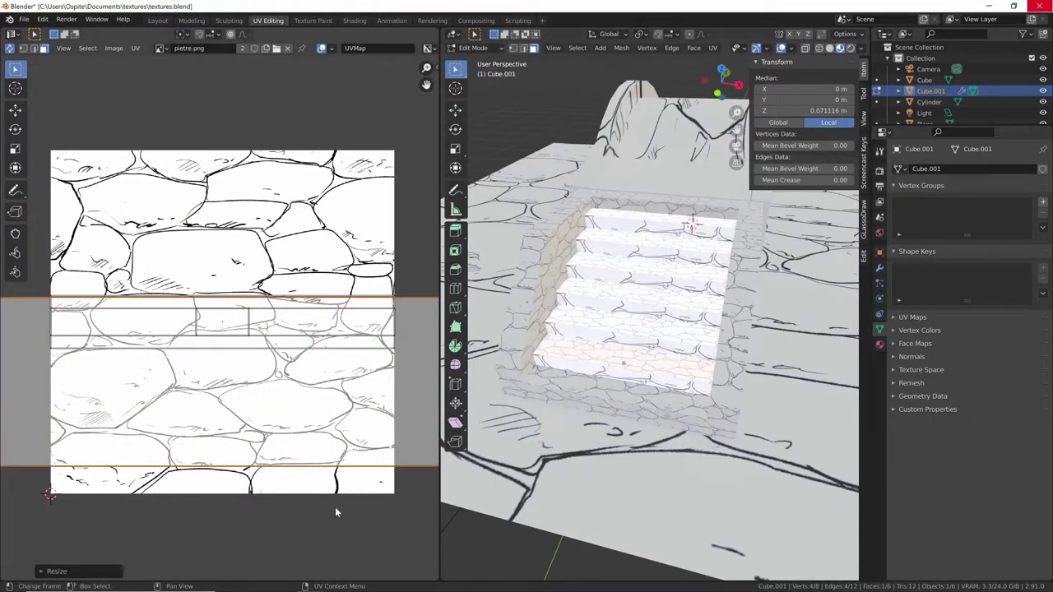
key("s")
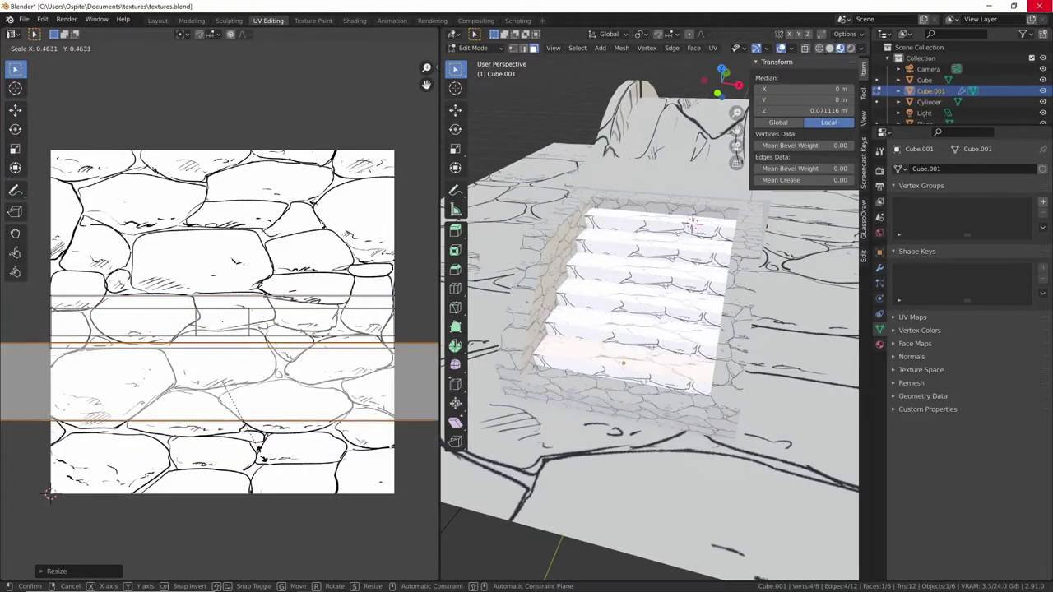
left_click(257, 454)
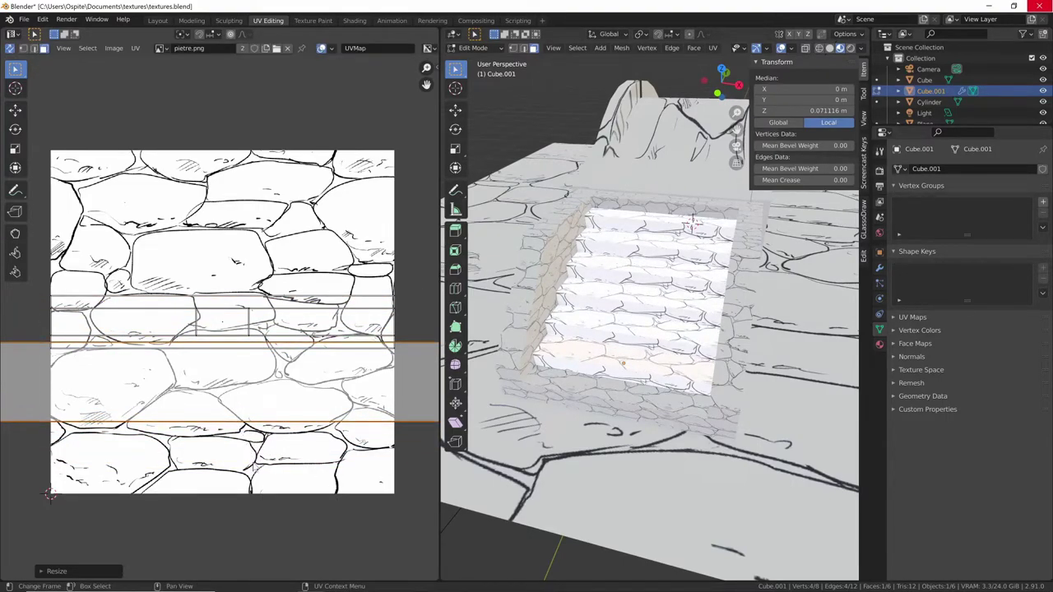
key("ctrl+z")
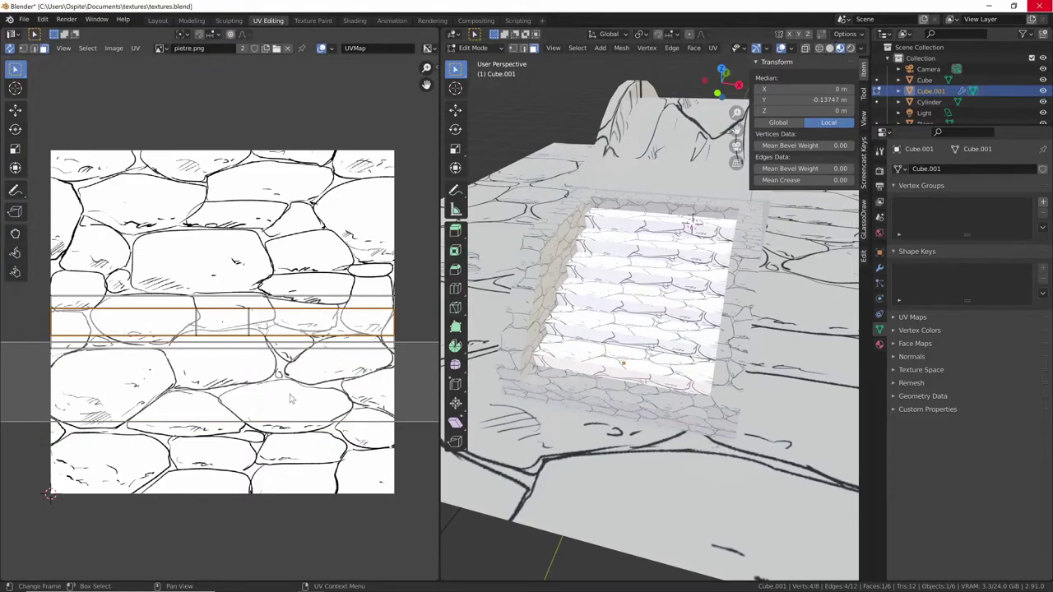
Place the UV strip near the texture's bottom, widen it slightly and nudge it vertically.
key("g")
key("y")
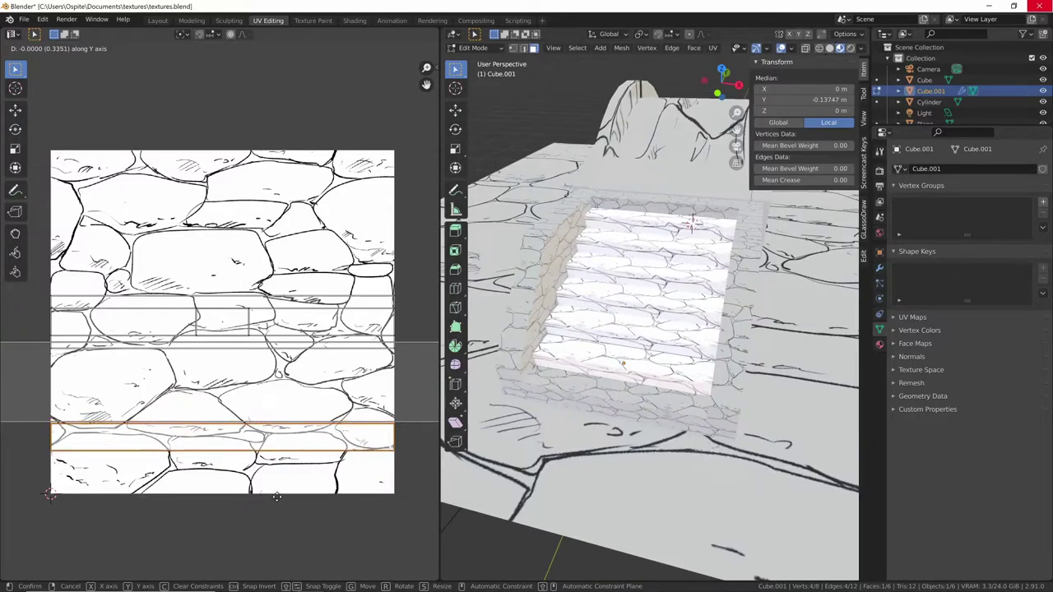
left_click(292, 478)
scroll(302, 463, "down", 2)
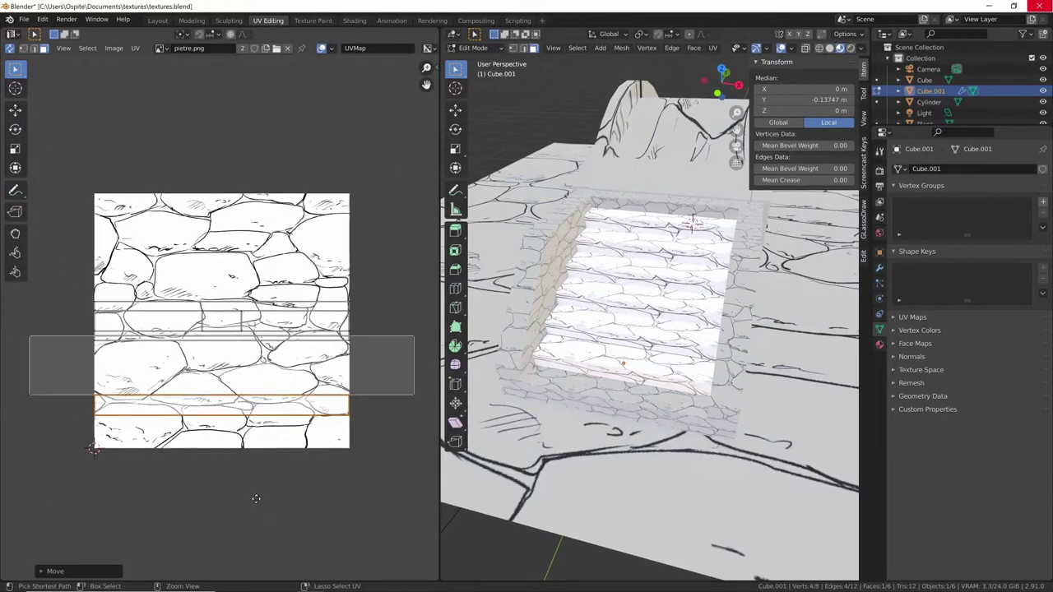
key("s")
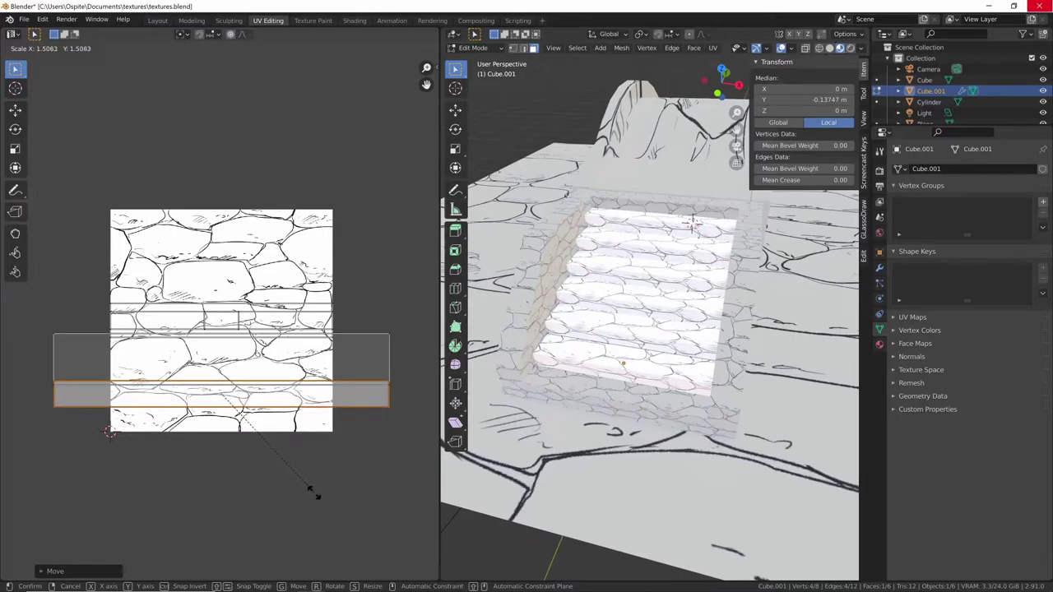
left_click(311, 491)
key("g")
key("y")
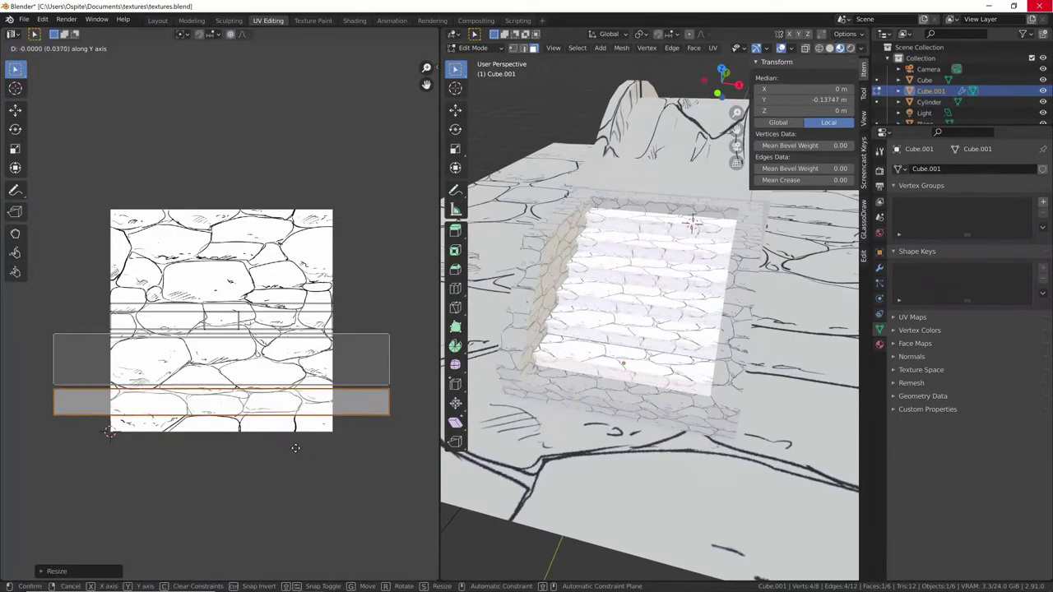
left_click(295, 445)
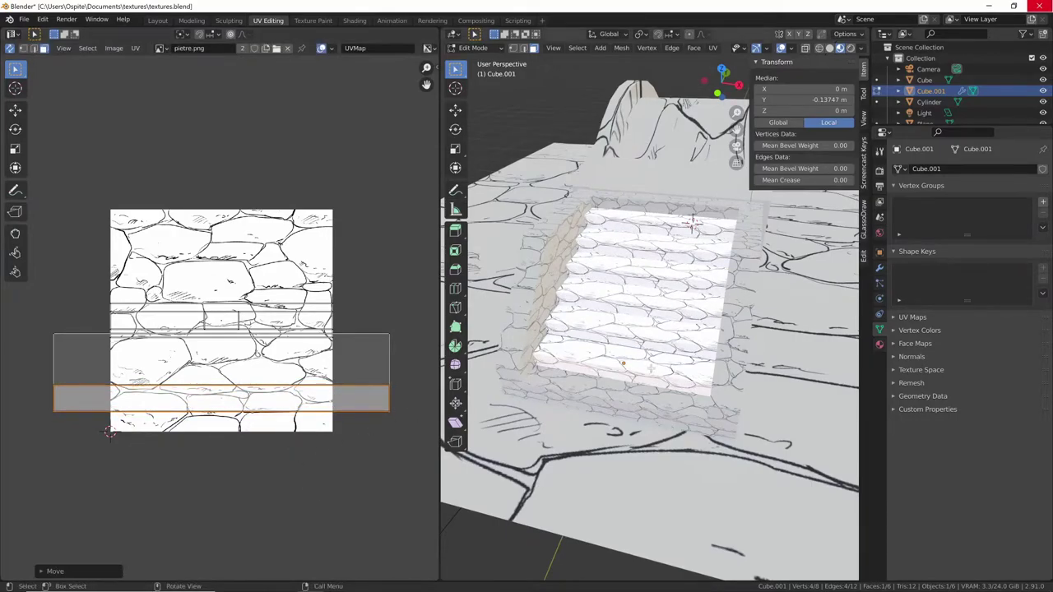
Orbit around the stairs to check the cobblestones on the treads.
middle_click_drag(650, 369, 666, 313)
scroll(650, 329, "up", 3)
middle_click_drag(669, 275, 745, 218)
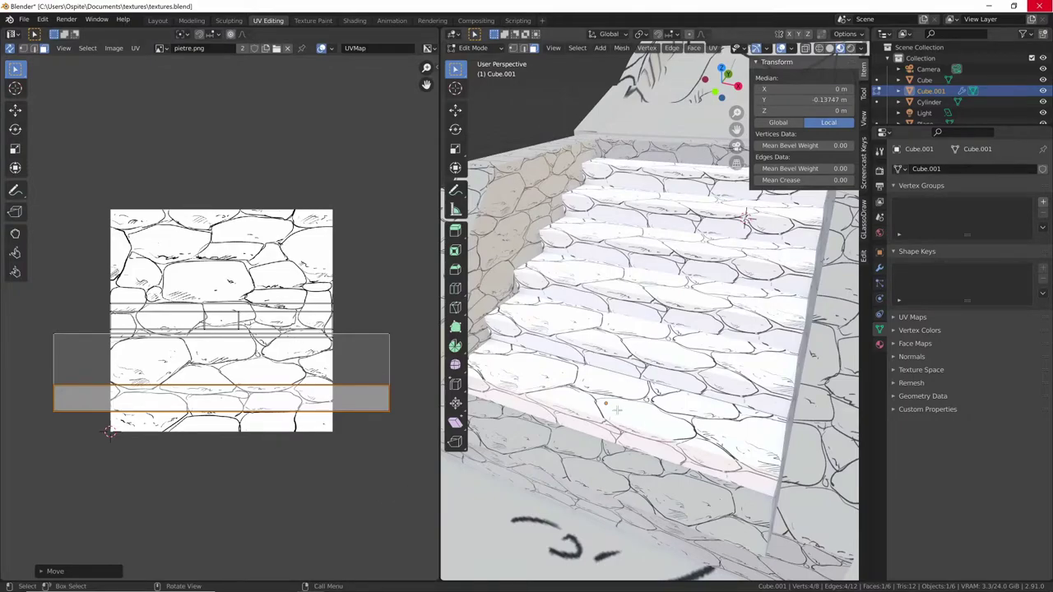
mouse_move(616, 409)
middle_mouse_down()
mouse_move(606, 494)
mouse_move(639, 475)
middle_mouse_up()
Switch to editing the walled stair box Cube and try selecting its front faces.
key("Tab")
left_click(640, 476)
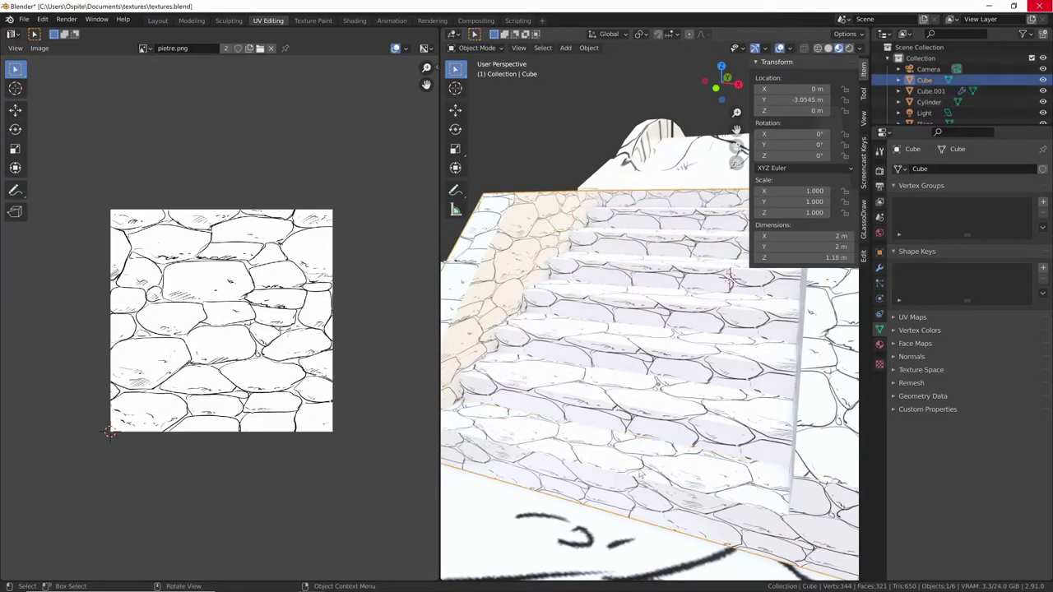
key("Tab")
left_click(611, 486)
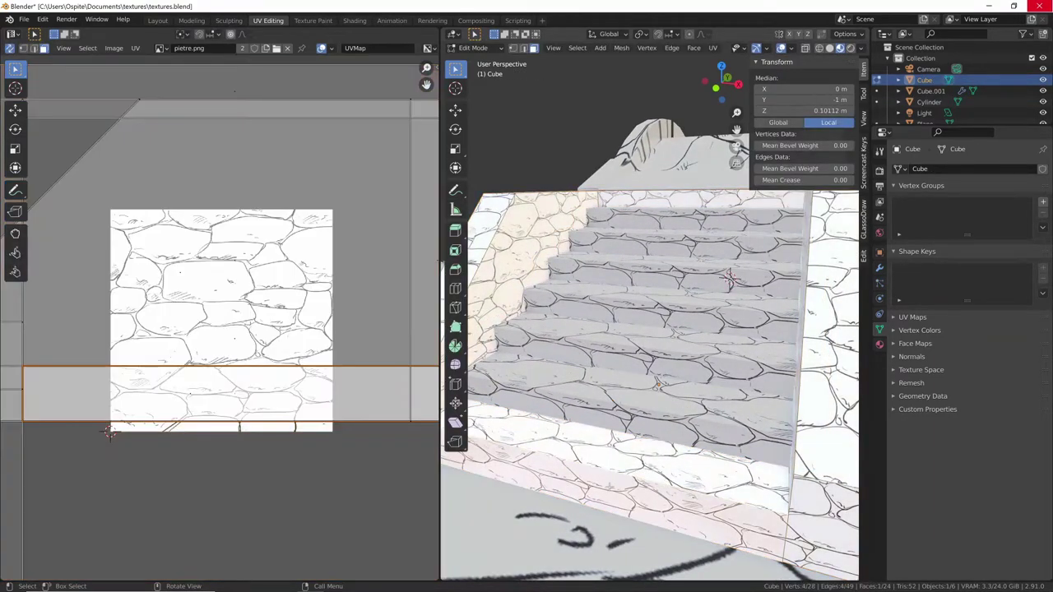
left_click(636, 461)
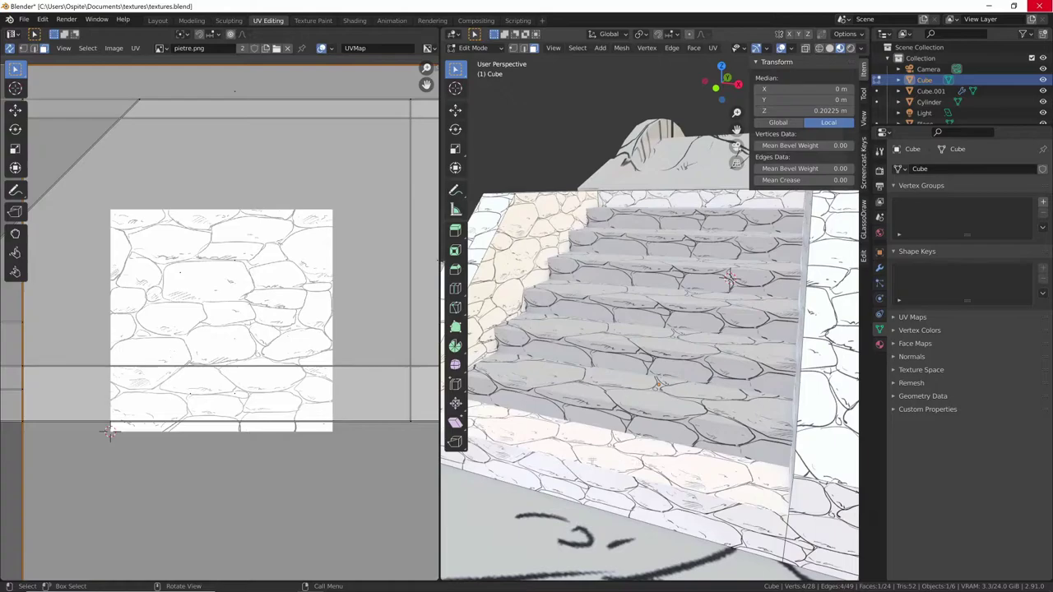
Settle on selecting the large front face of the stair box.
scroll(252, 510, "down", 3)
scroll(310, 451, "down", 1)
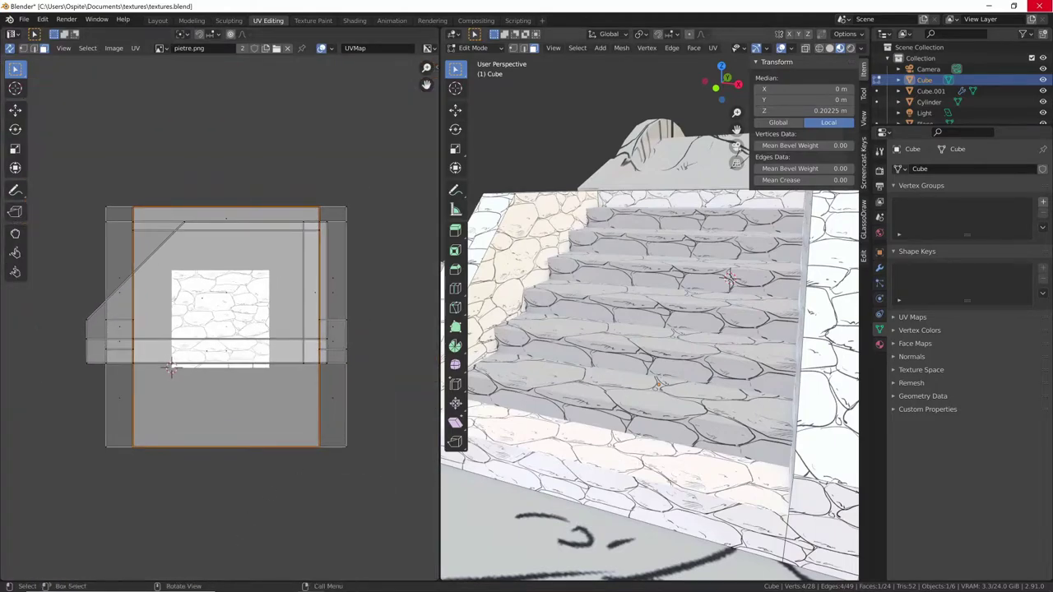
left_click(663, 496)
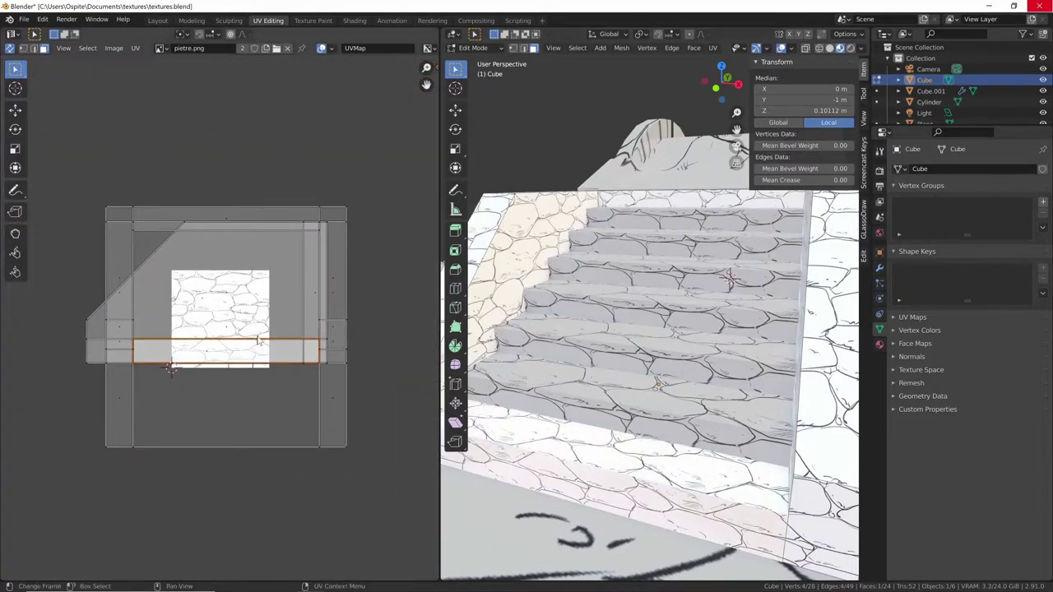
left_click(672, 461)
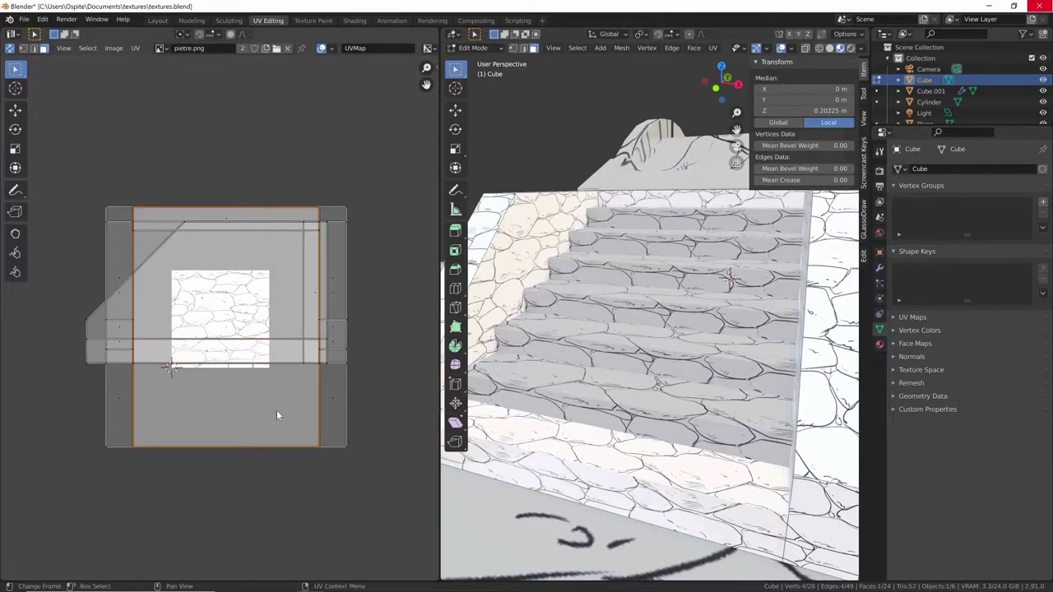
left_click(648, 503)
left_click(673, 465)
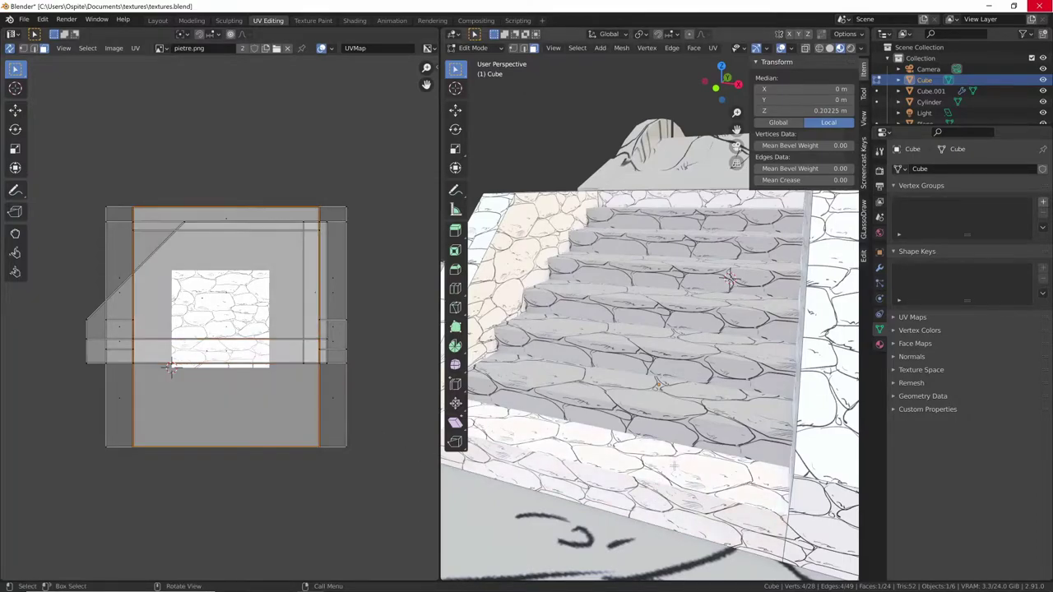
middle_click_drag(679, 463, 650, 461)
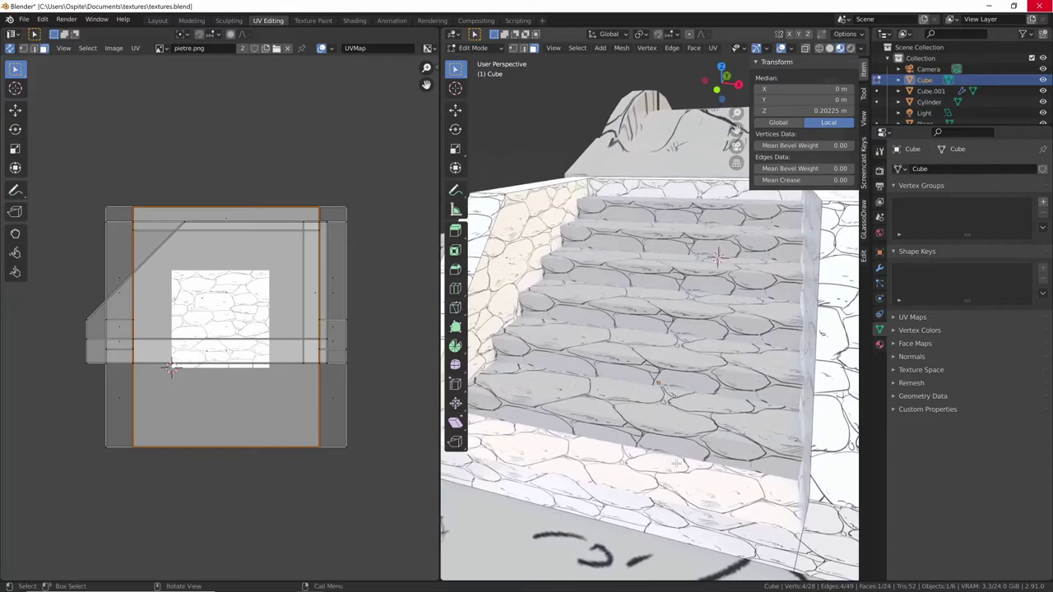
scroll(294, 392, "down", 1, "ctrl")
scroll(291, 342, "down", 1, "ctrl")
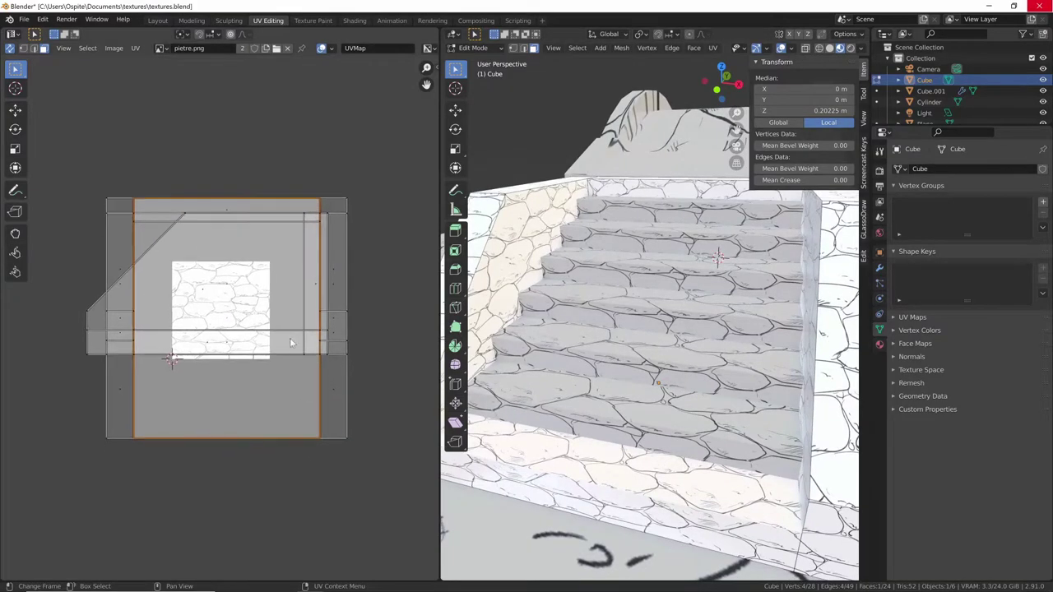
Slide that face's UVs about 1.1 up along Y and return to Object Mode.
key("g")
key("y")
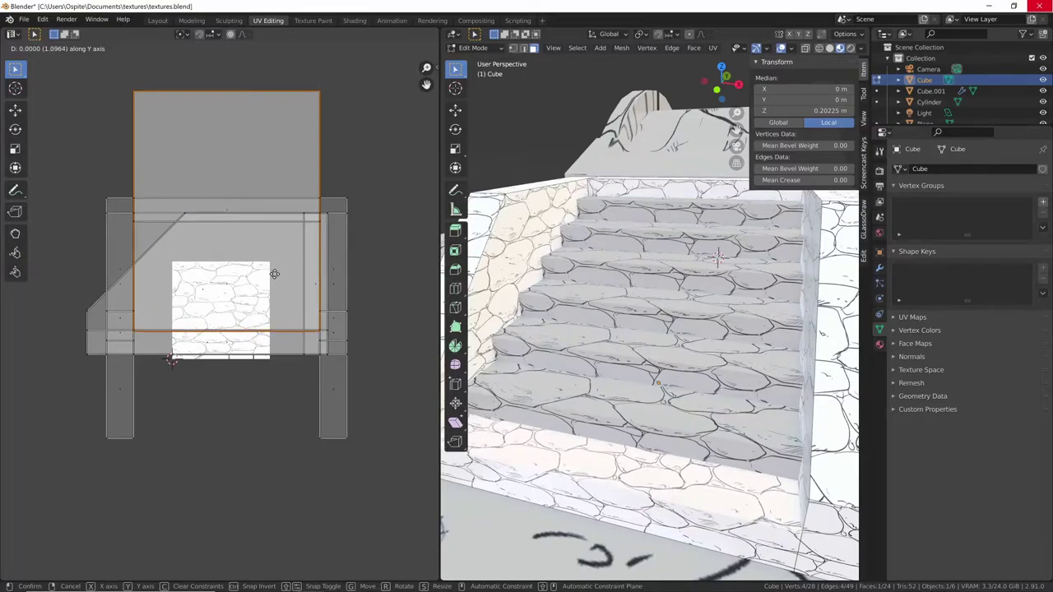
left_click(274, 273)
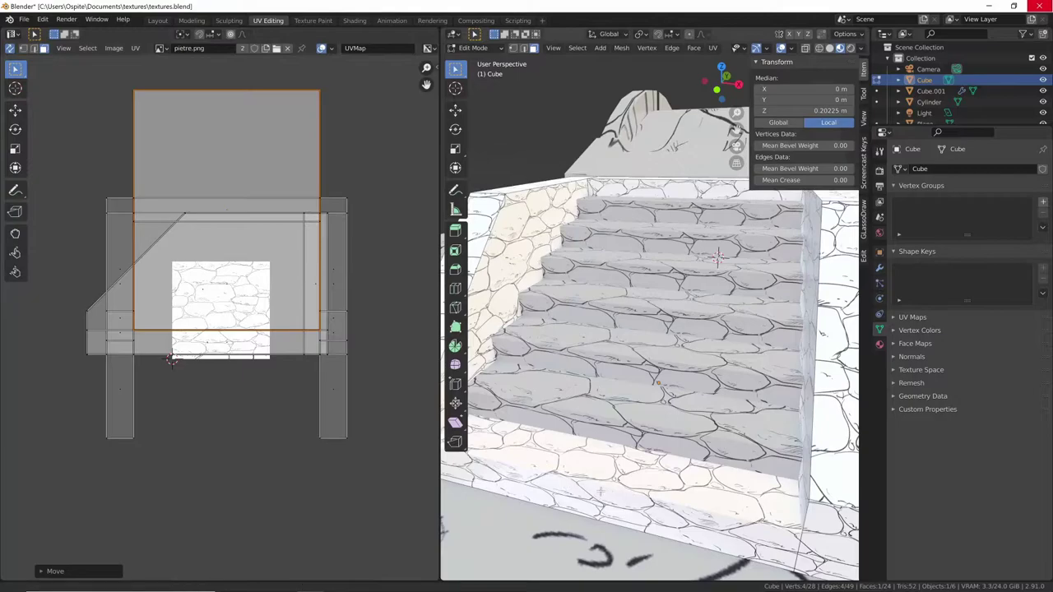
mouse_move(658, 329)
middle_mouse_down()
mouse_move(773, 336)
mouse_move(842, 324)
mouse_move(708, 236)
middle_mouse_up()
key("Tab")
mouse_move(647, 420)
middle_mouse_down()
mouse_move(565, 469)
mouse_move(650, 337)
mouse_move(548, 424)
middle_mouse_up()
Select the Cylinder bridge arch and cube-project UVs for its whole mesh.
left_click(562, 407)
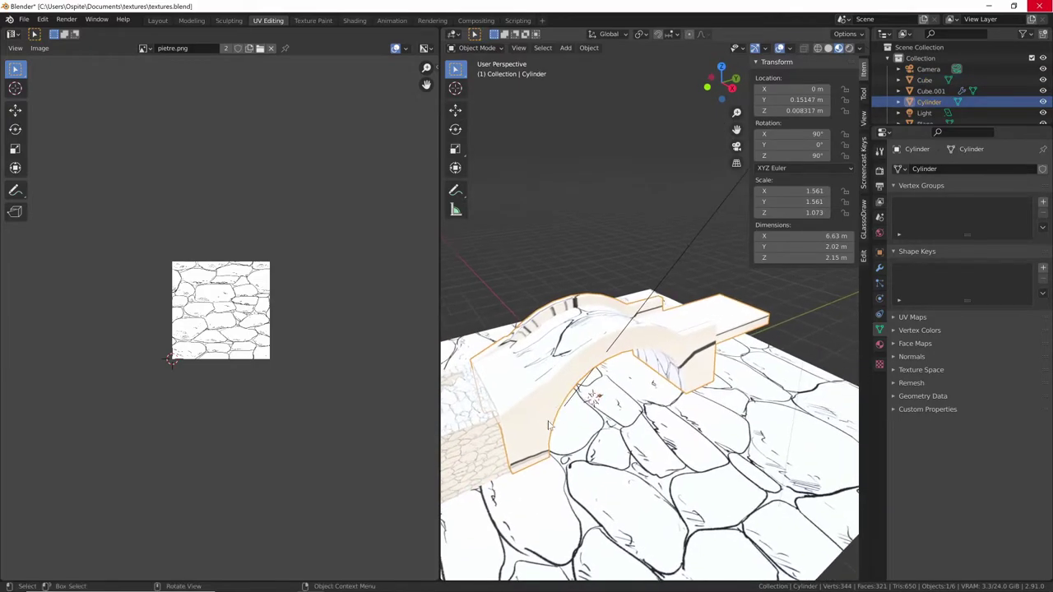
key("Tab")
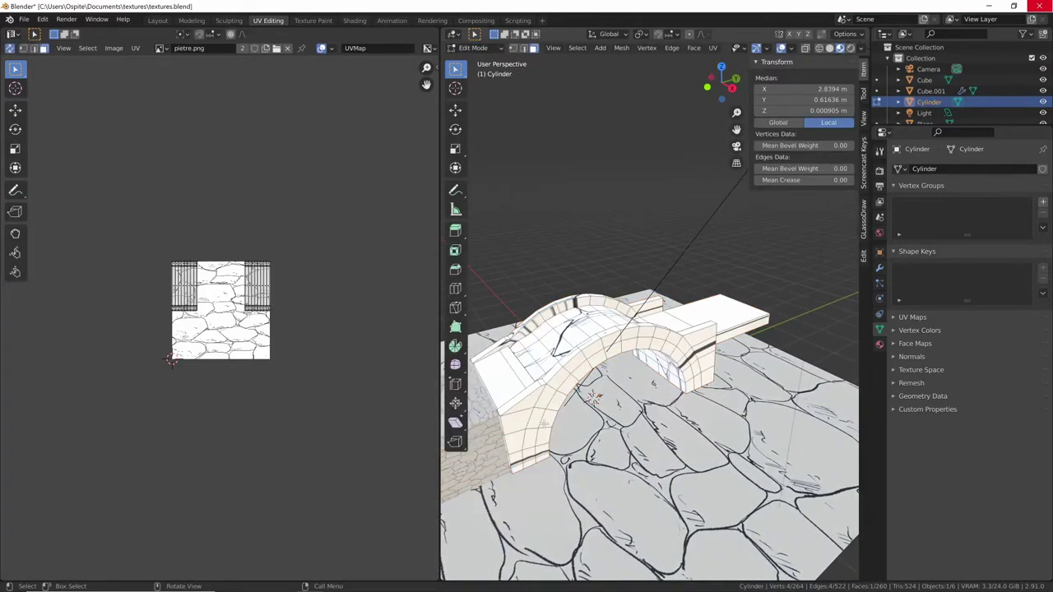
key("a")
key("u")
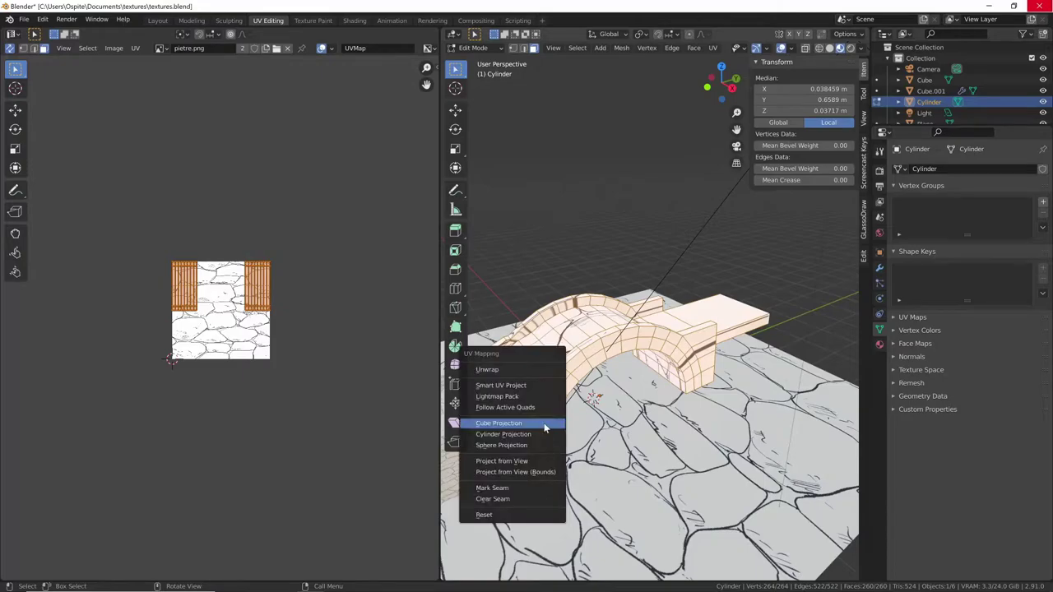
left_click(543, 425)
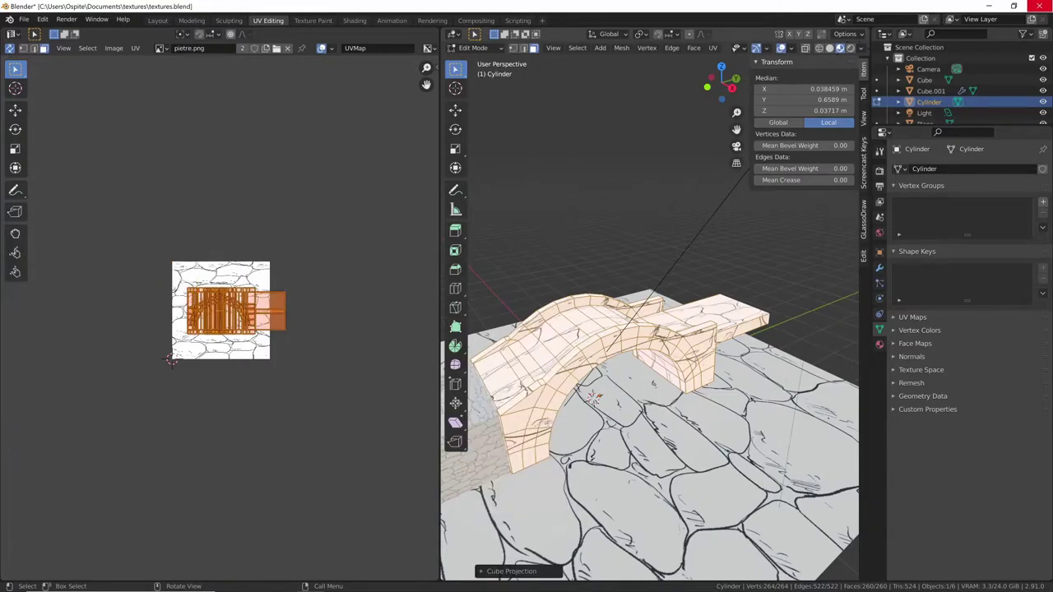
mouse_move(543, 425)
middle_mouse_down()
mouse_move(592, 387)
mouse_move(601, 405)
mouse_move(616, 398)
middle_mouse_up()
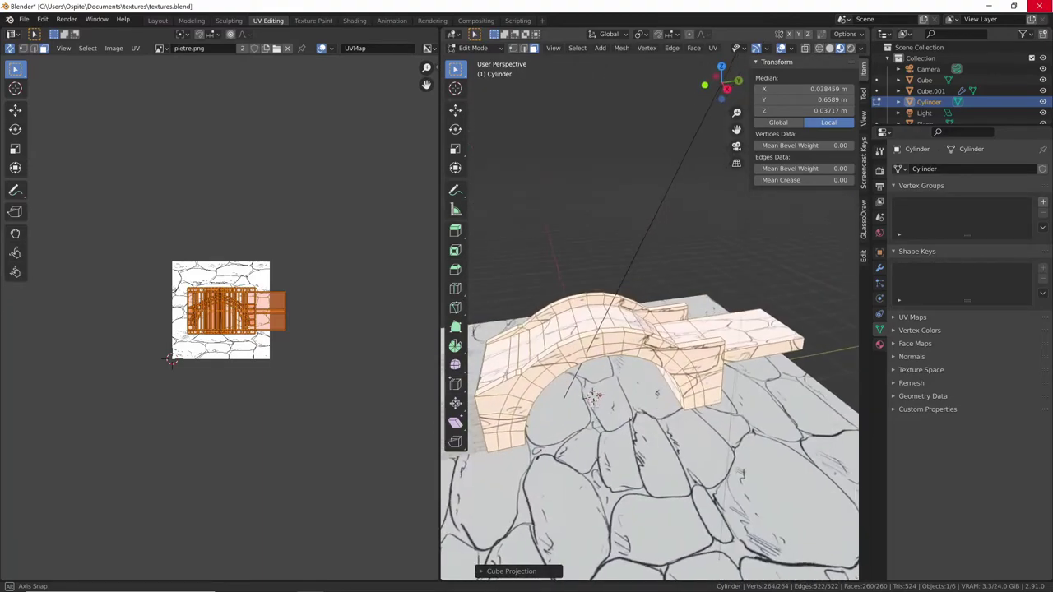
key("Tab")
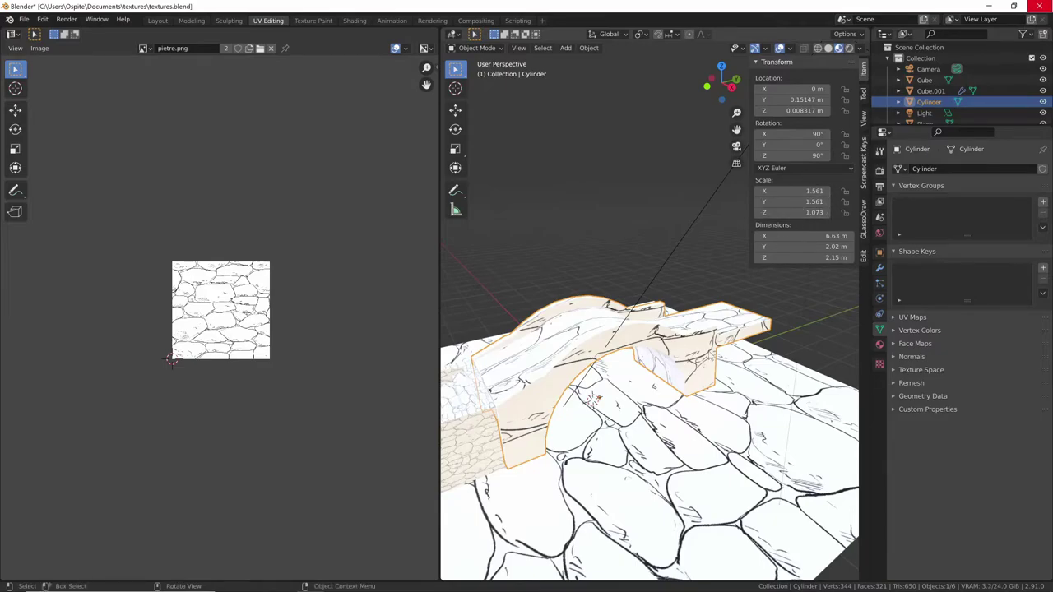
Apply the arch's scale so it reads 1.000, then reapply a cube projection to all its UVs.
left_click(879, 252)
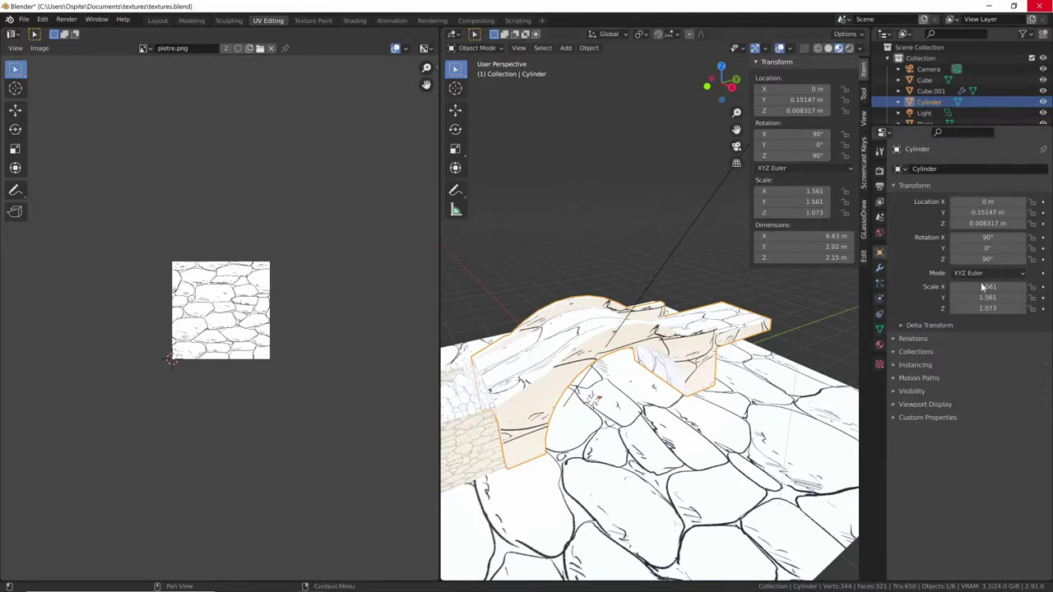
key("n")
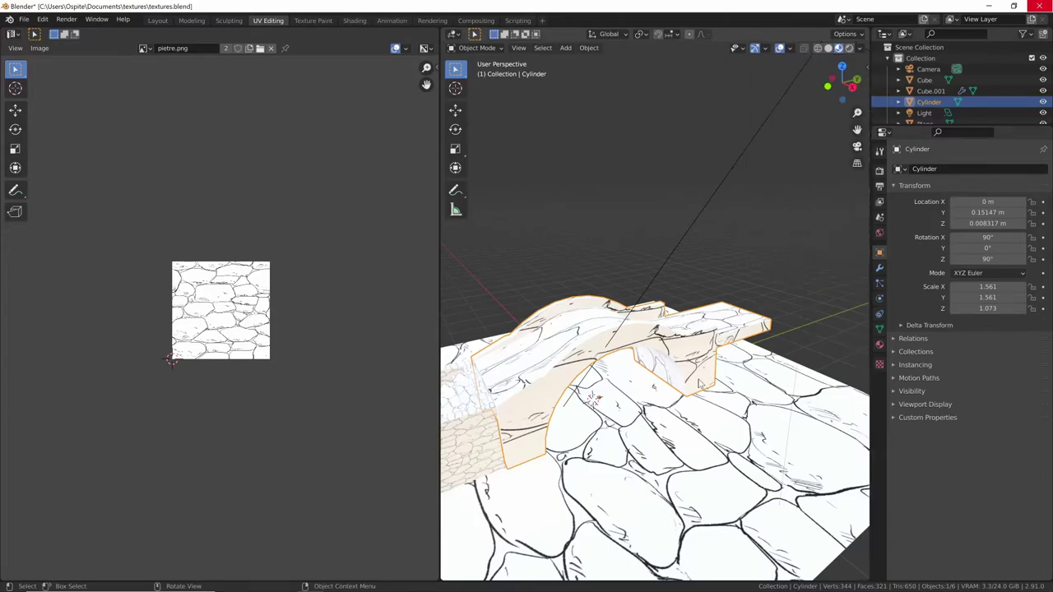
key("ctrl+a")
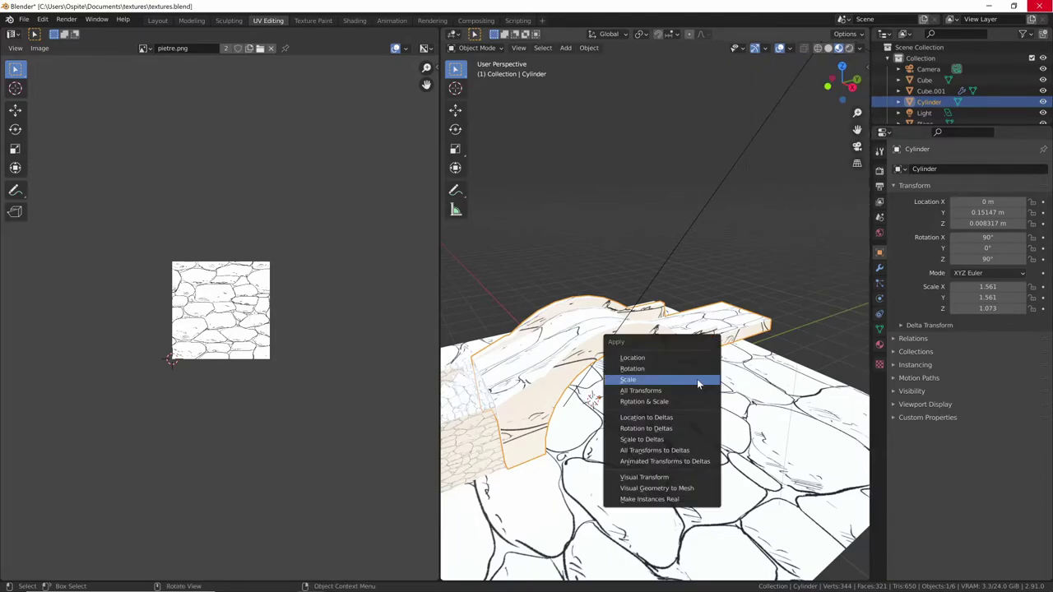
left_click(697, 379)
key("Tab")
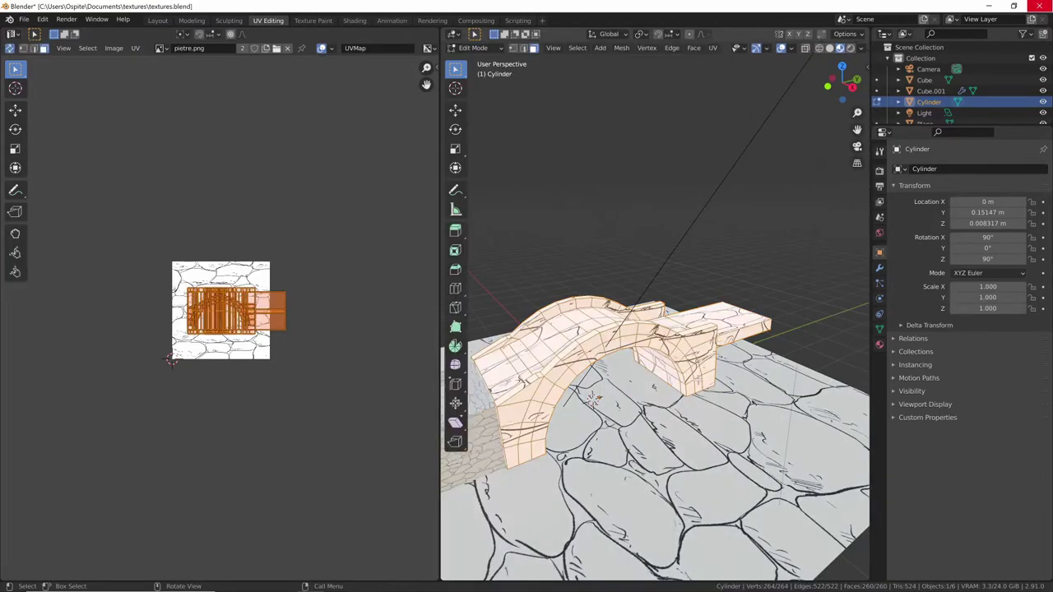
key("u")
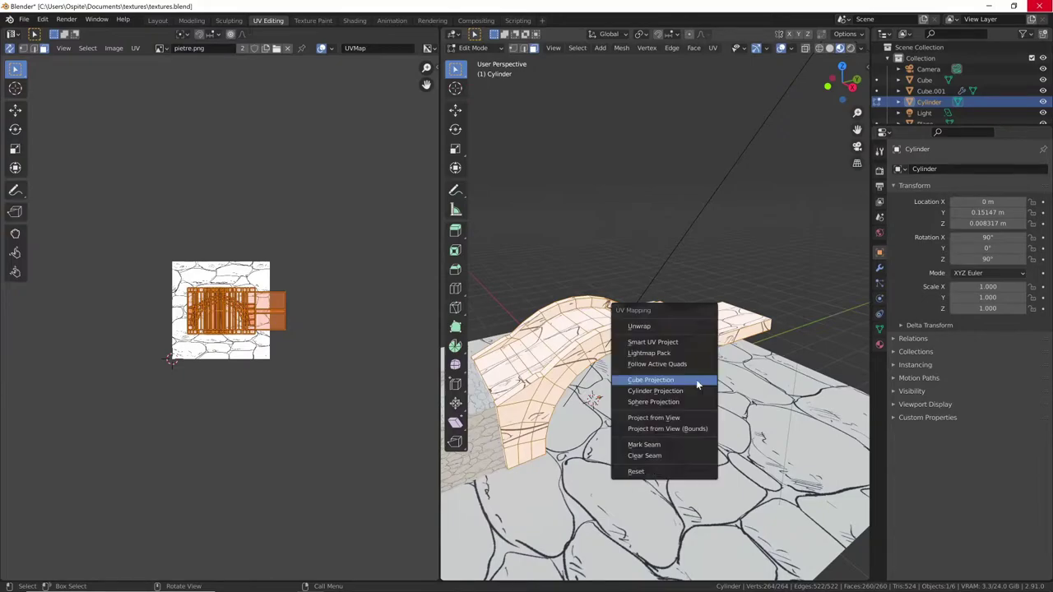
left_click(696, 380)
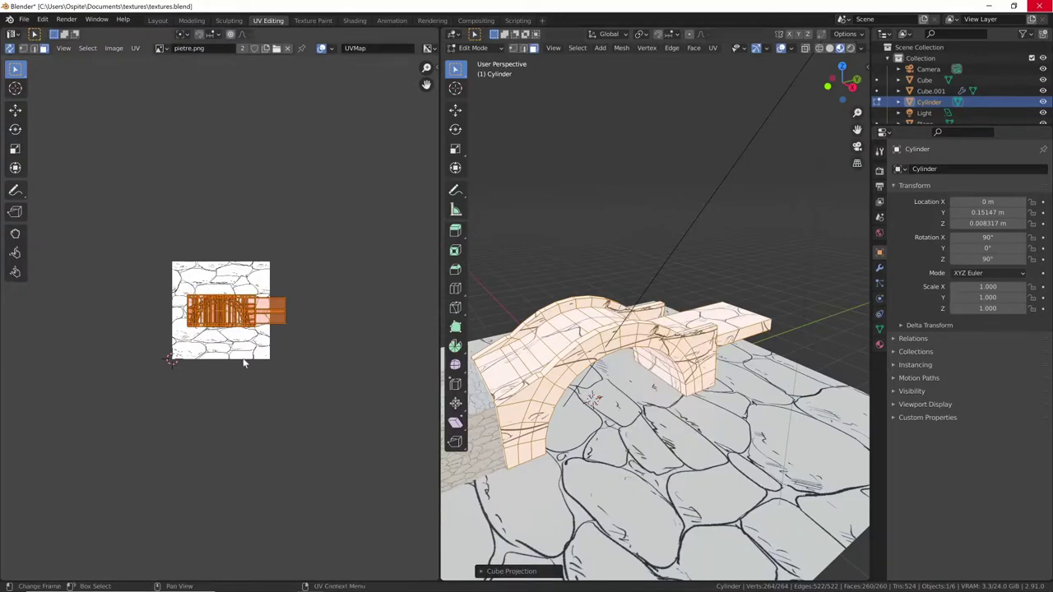
Select a front face and the inner face of the arch.
middle_click_drag(243, 365, 376, 159, "ctrl")
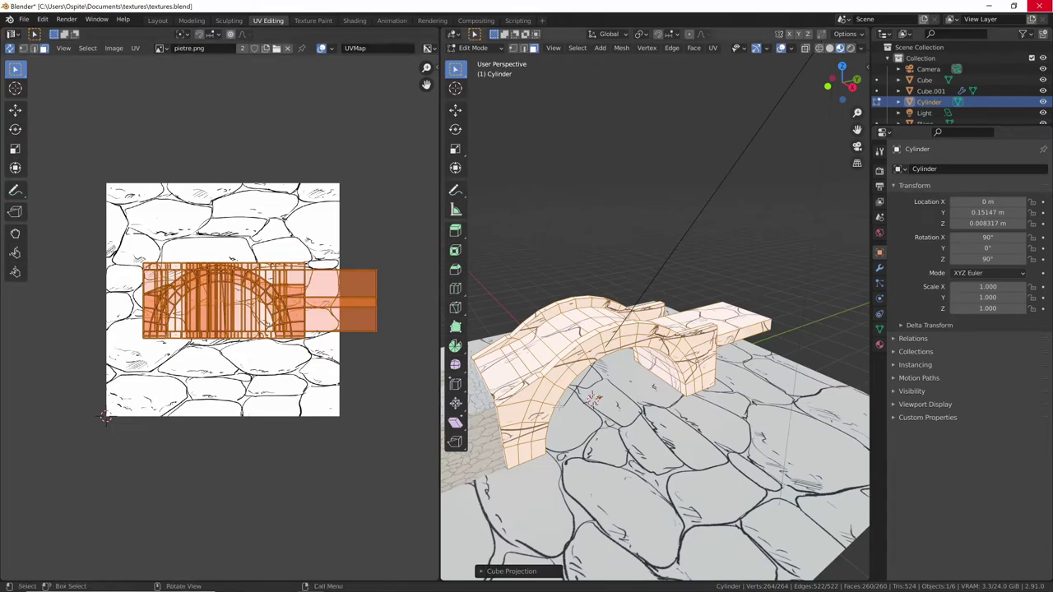
mouse_move(624, 386)
middle_mouse_down()
mouse_move(689, 377)
mouse_move(584, 362)
mouse_move(532, 378)
mouse_move(558, 370)
middle_mouse_up()
left_click(566, 366)
left_click(576, 335)
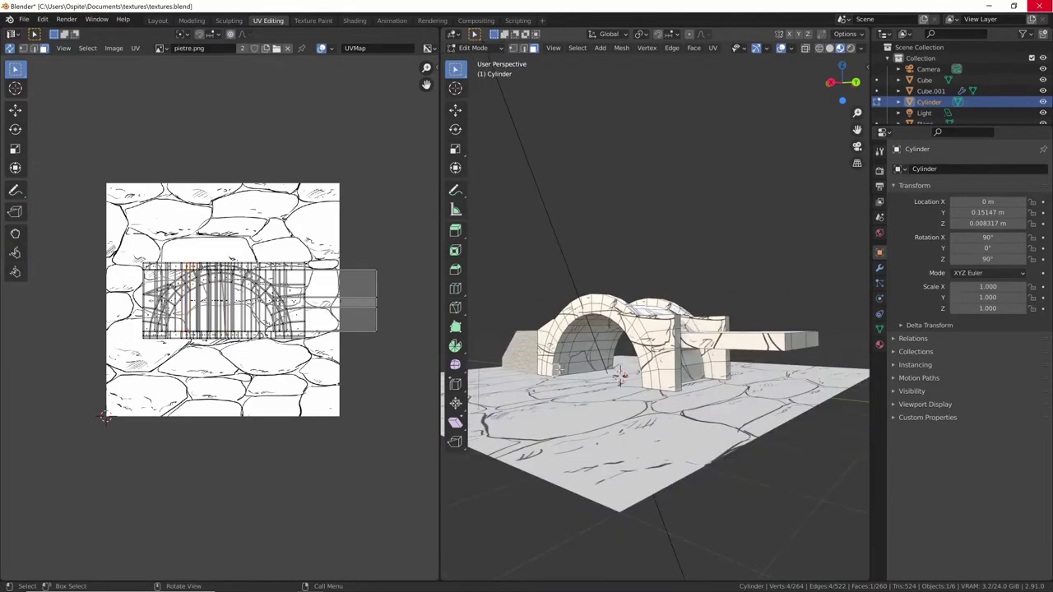
Select a wide band of faces across the underside of the arch.
left_click(562, 369, "ctrl")
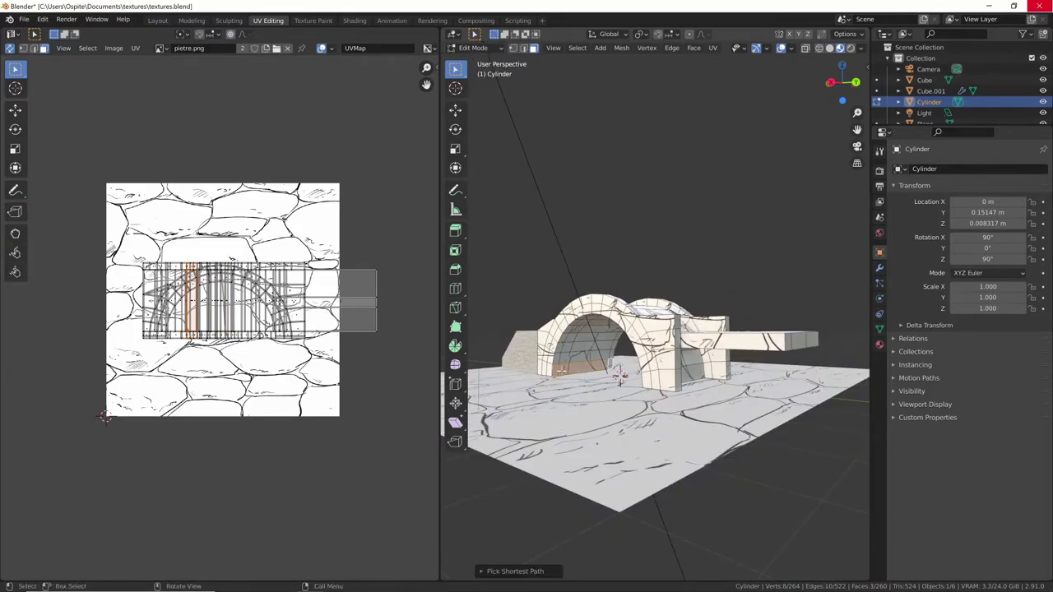
middle_click_drag(554, 416, 509, 415)
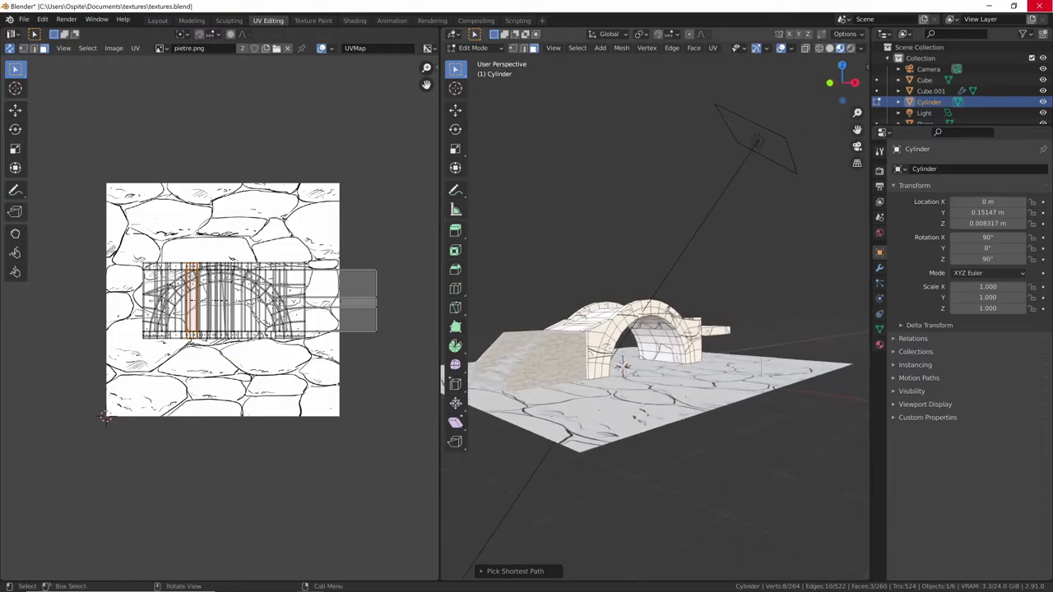
left_click(683, 357, "ctrl")
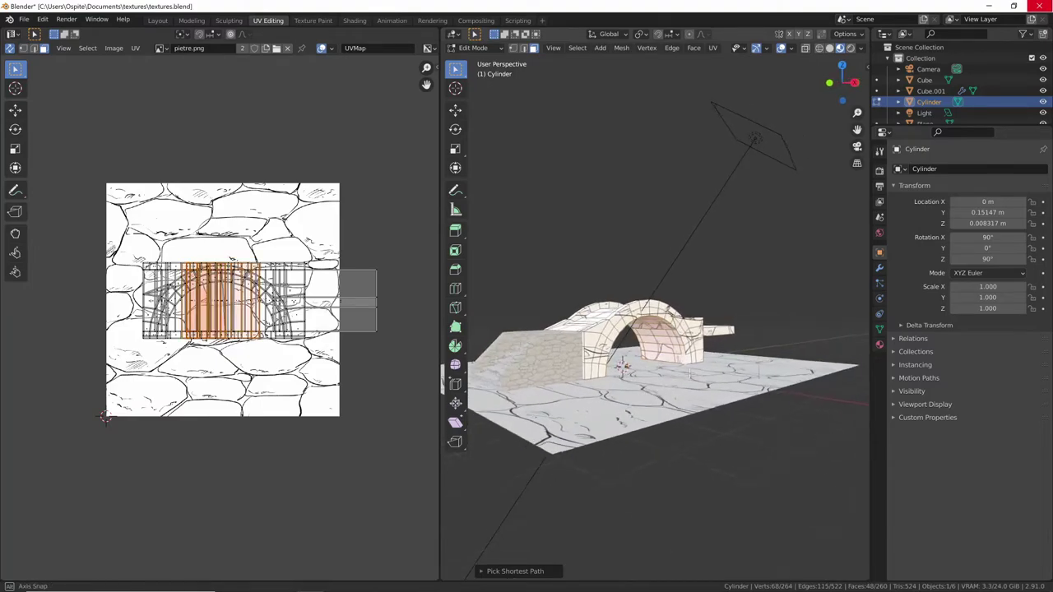
mouse_move(672, 387)
middle_mouse_down()
mouse_move(592, 374)
mouse_move(613, 385)
mouse_move(613, 358)
middle_mouse_up()
scroll(623, 367, "up", 3)
scroll(617, 374, "up", 3)
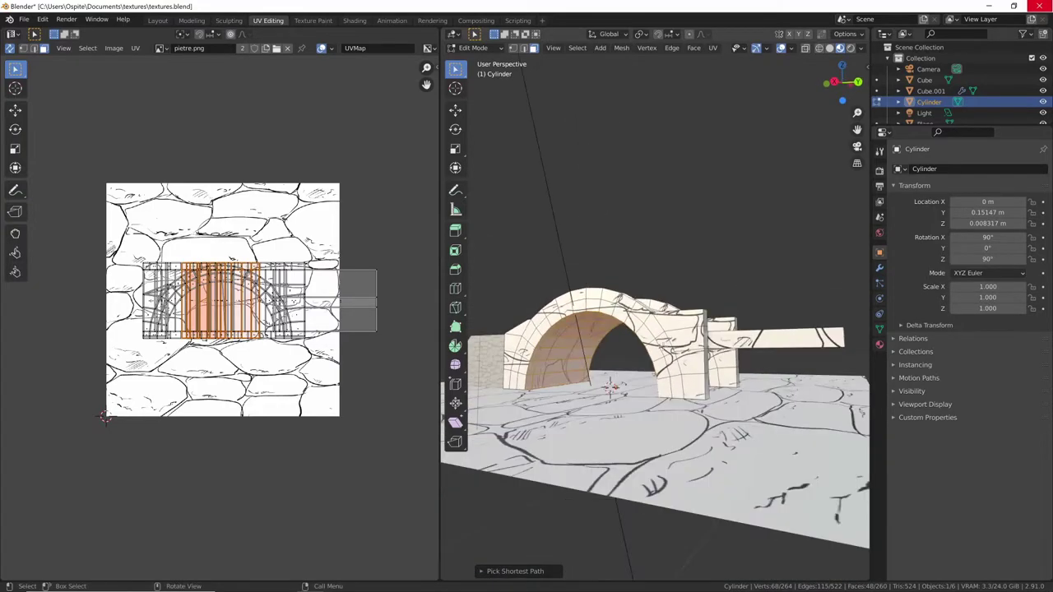
Try a cylinder projection on the arch faces, then switch to a cube projection.
key("u")
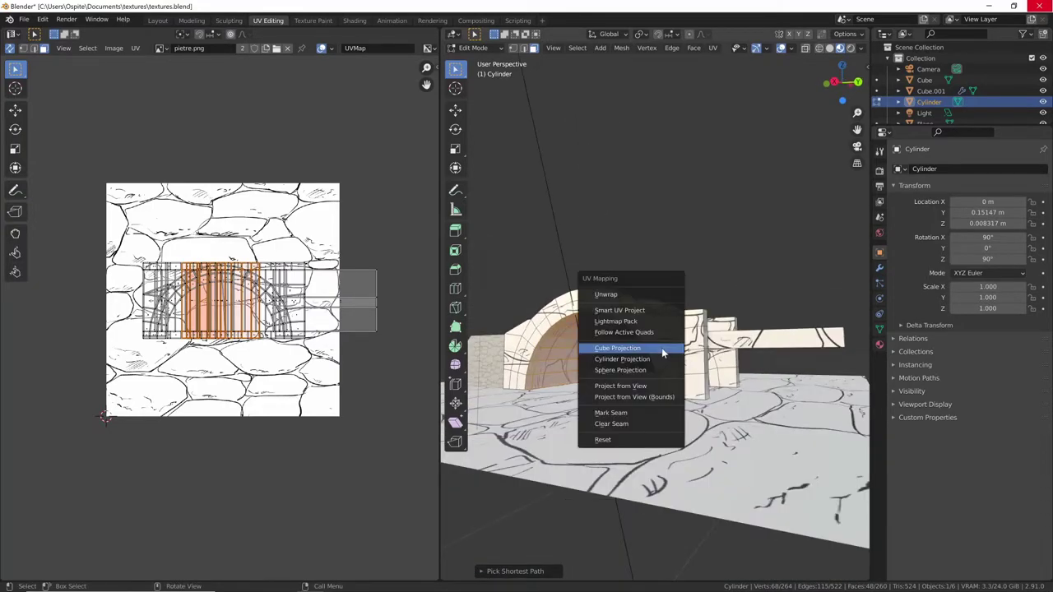
left_click(656, 363)
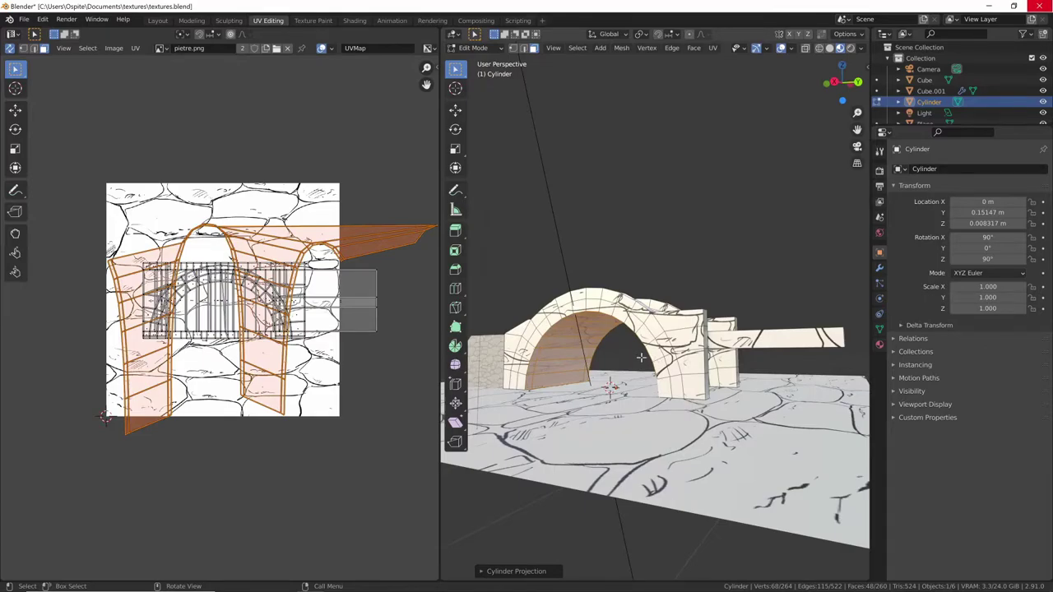
key("u")
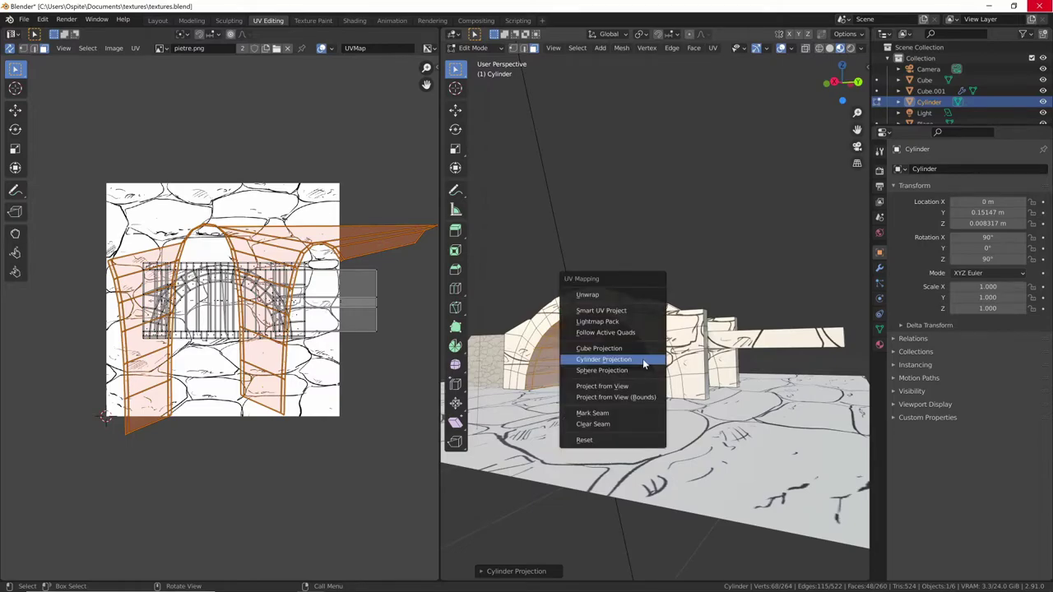
left_click(638, 371)
key("u")
left_click(650, 328)
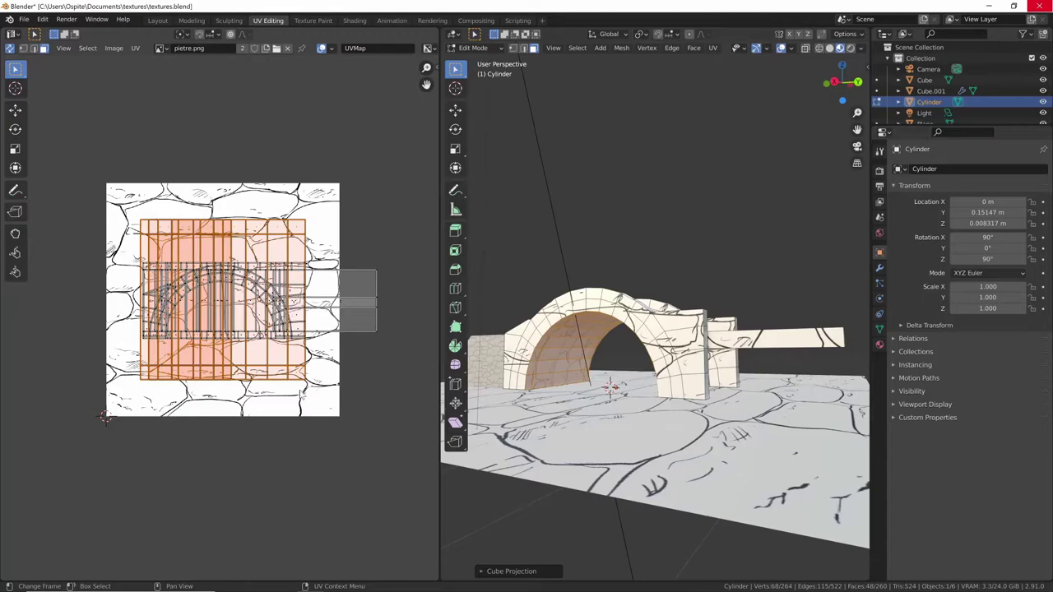
Enlarge the arch faces' UVs about 2.29x and rotate them a quarter turn into alignment.
key("s")
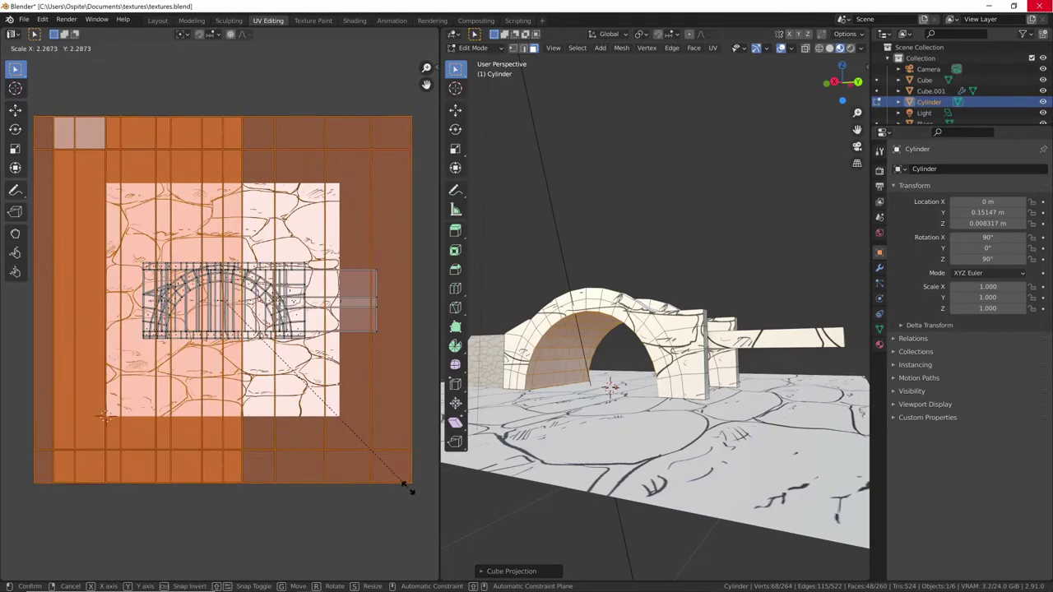
left_click(406, 492)
key("r")
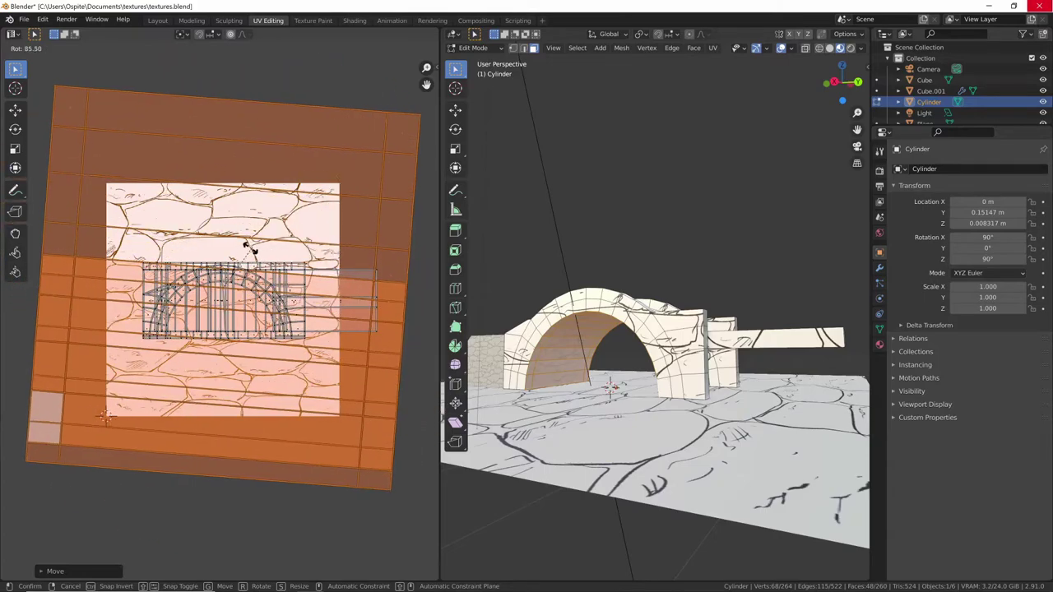
left_click(195, 264)
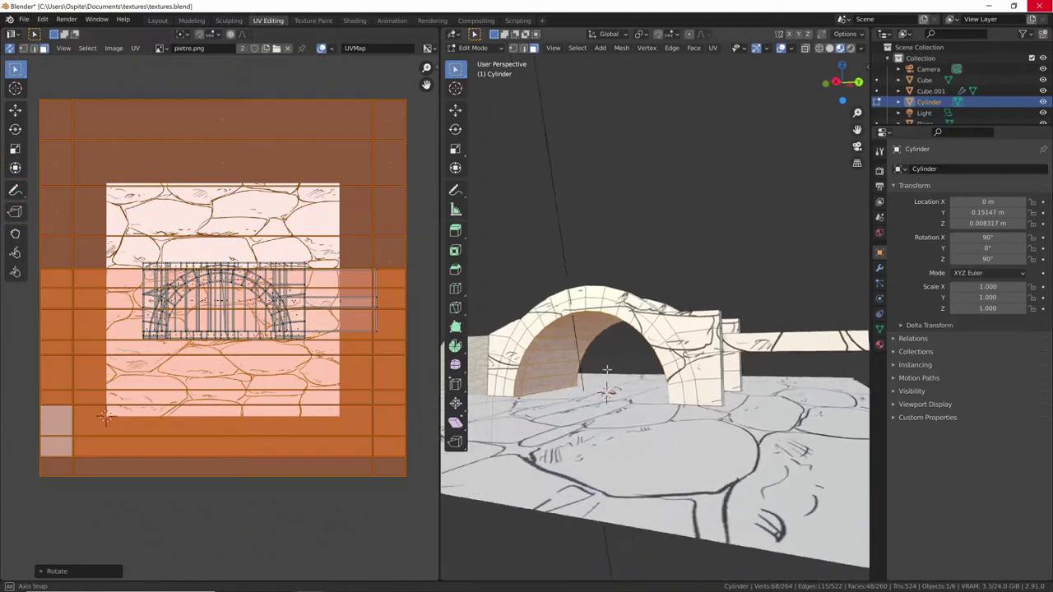
mouse_move(658, 370)
middle_mouse_down()
mouse_move(625, 354)
mouse_move(641, 428)
middle_mouse_up()
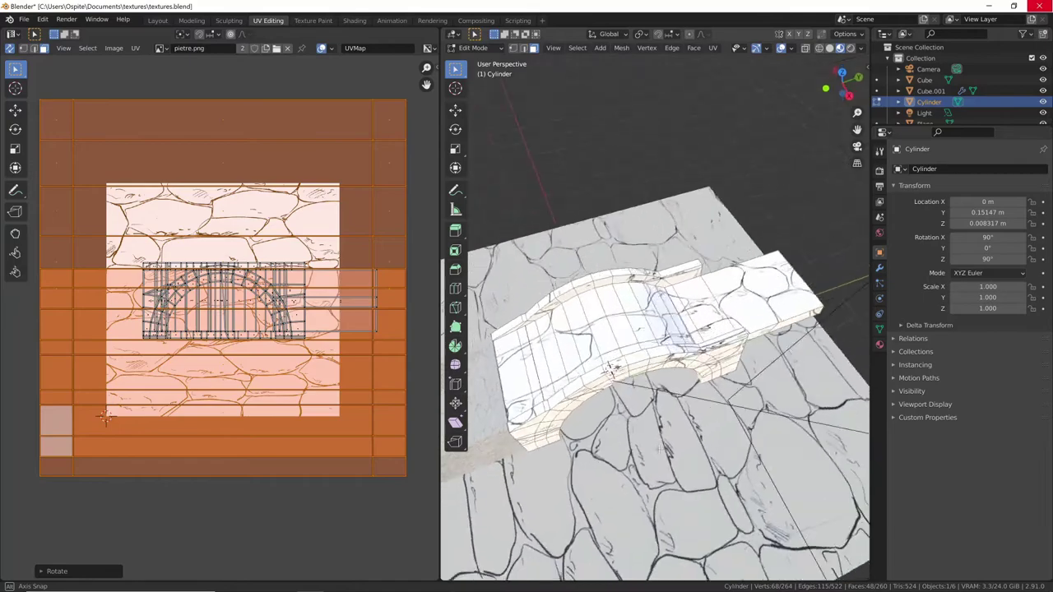
Select the strip of faces across the bridge top and cube-project its UVs.
left_click(105, 417)
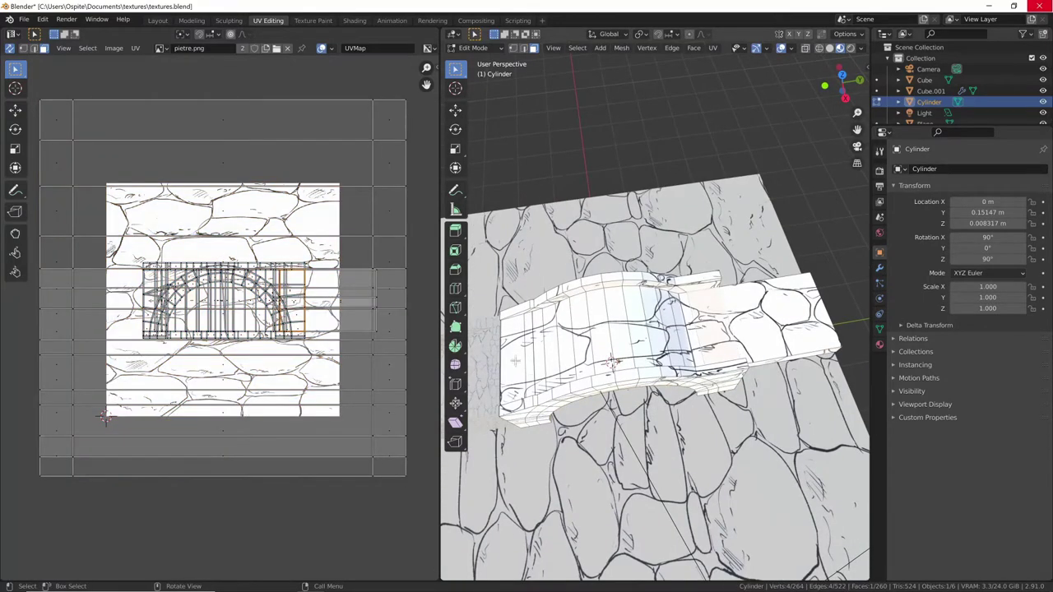
left_click(537, 350, "ctrl")
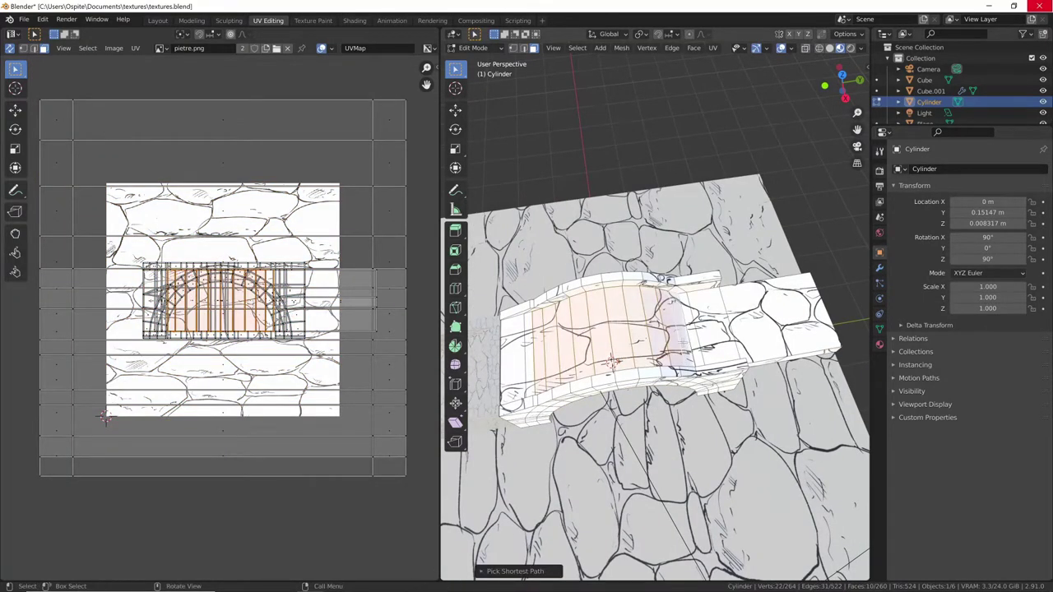
key("u")
left_click(680, 342)
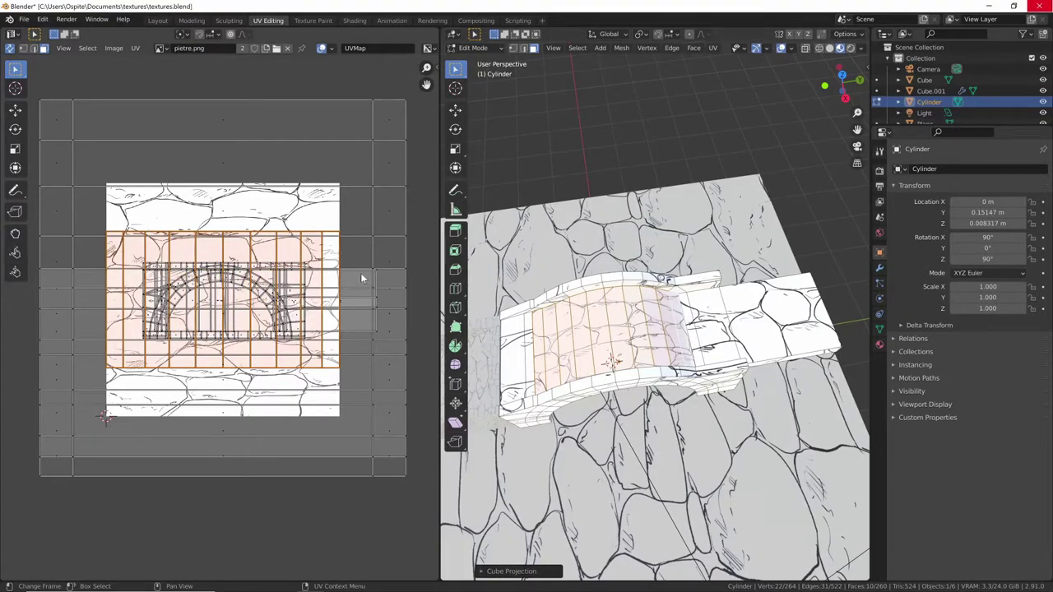
Rotate the strip's UVs -90 degrees, enlarge them about 2.5x, then pick a flat end face.
key("r")
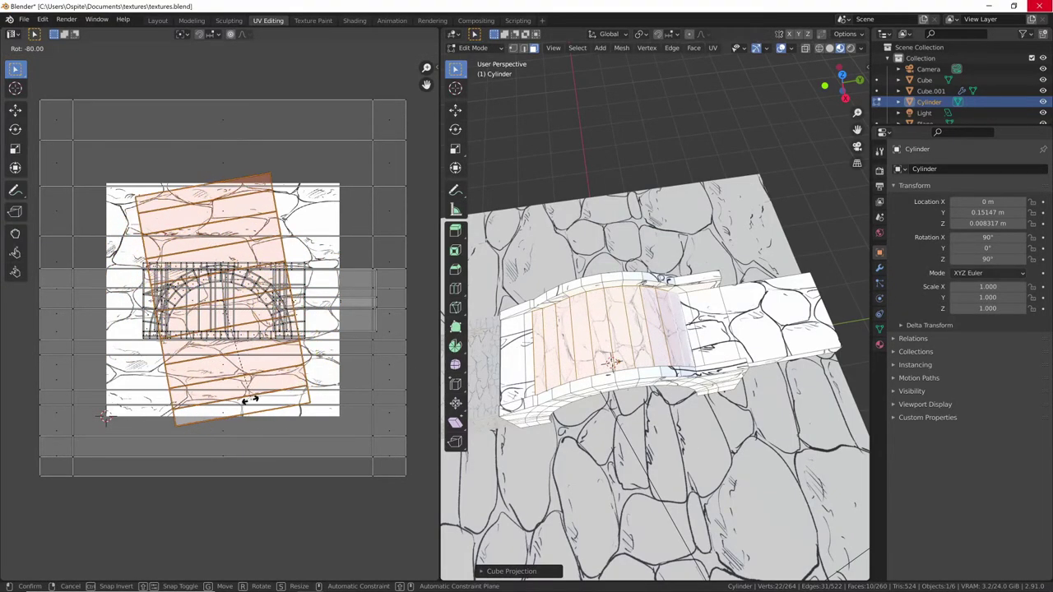
left_click(234, 401)
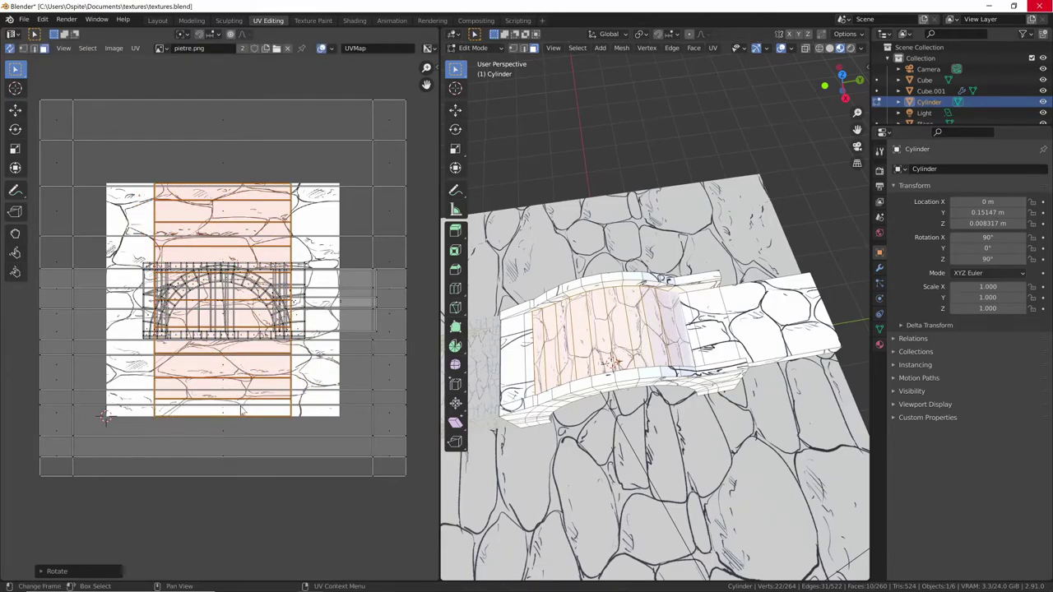
key("s")
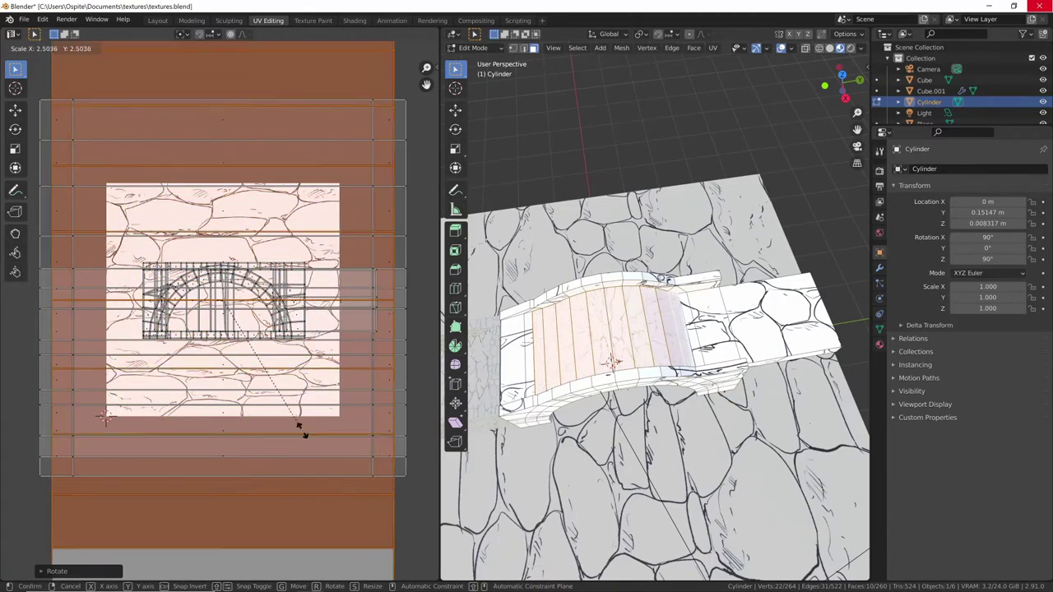
left_click(314, 451)
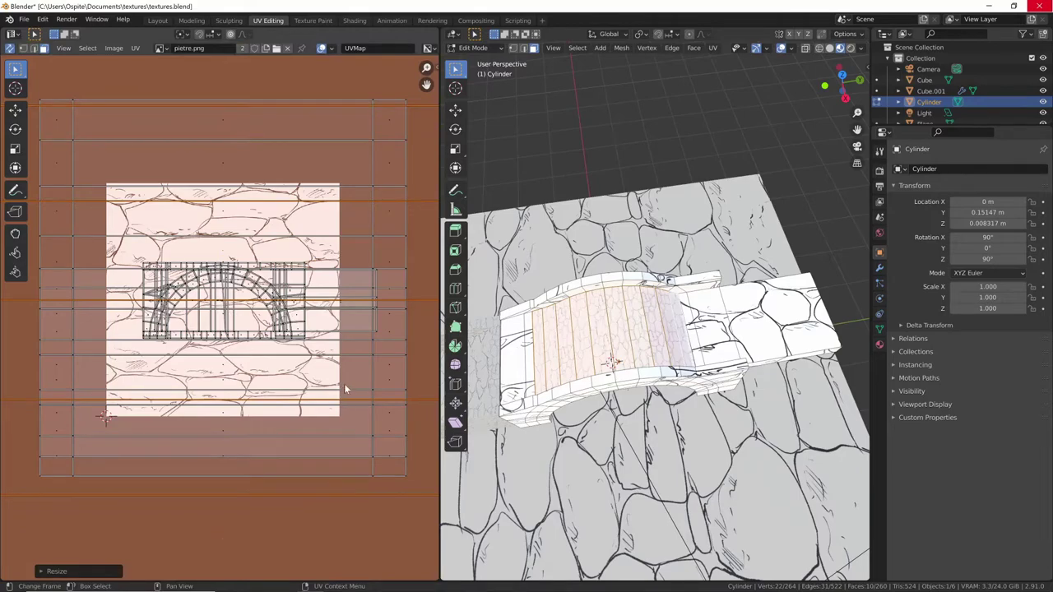
scroll(343, 383, "down", 4)
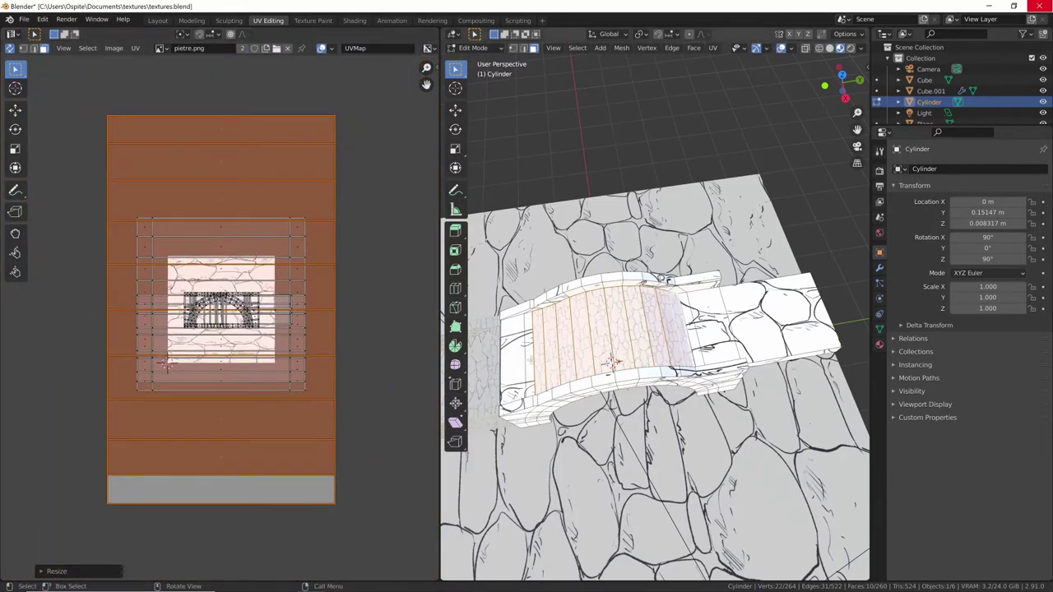
key("alt+a")
left_click(529, 363, "ctrl")
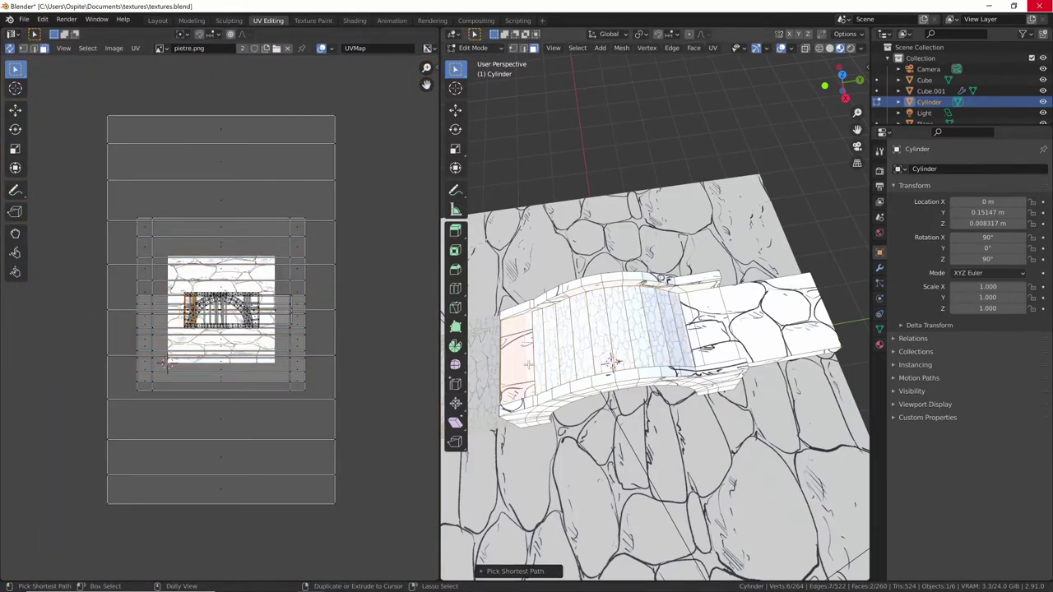
Cube-project the bridge's flat end faces and rotate their UVs about a quarter turn.
left_click(766, 345, "ctrl")
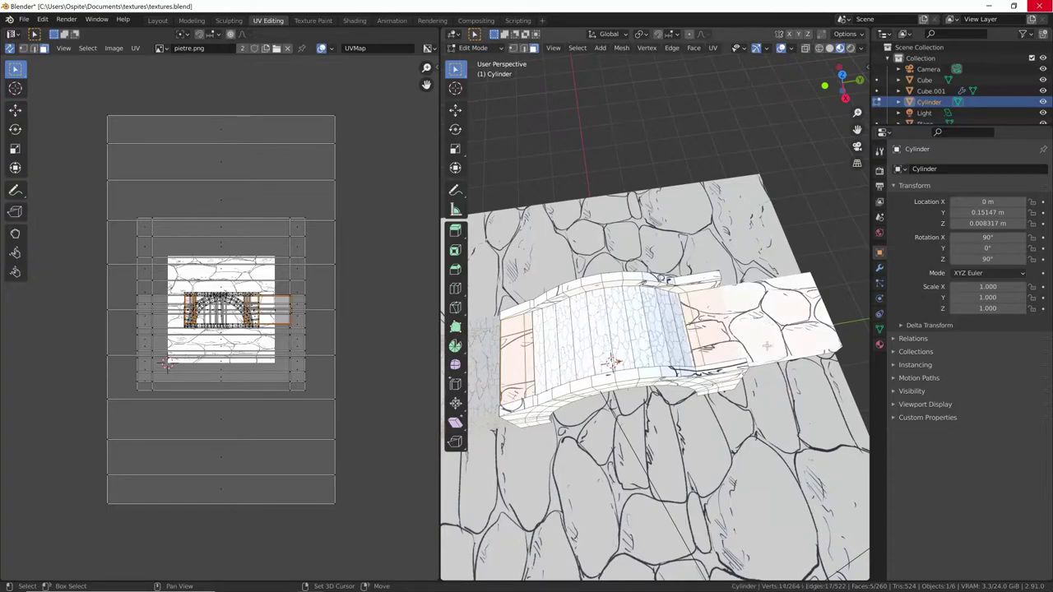
key("u")
left_click(768, 332)
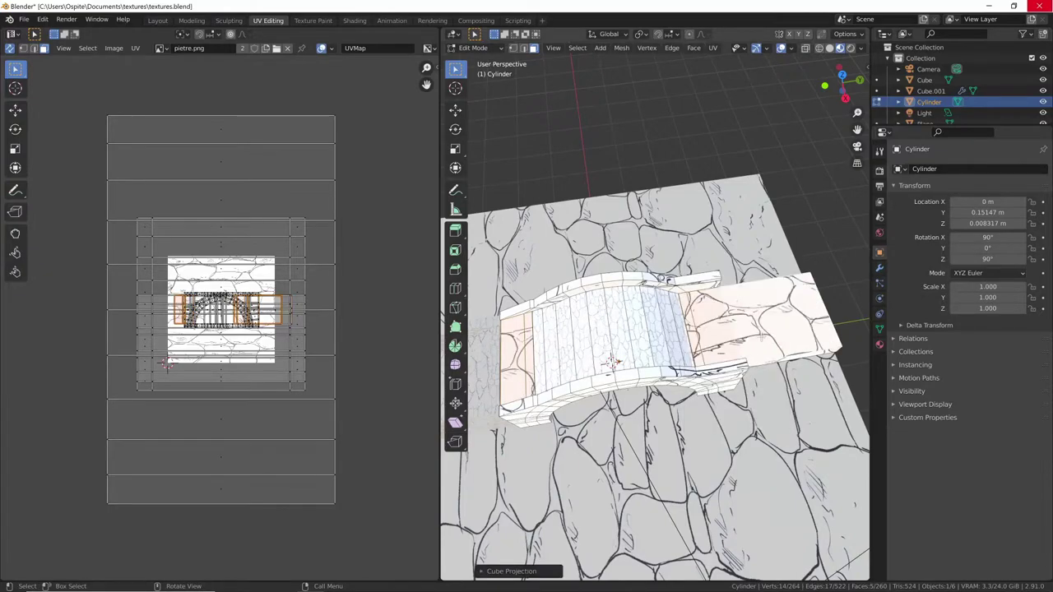
key("r")
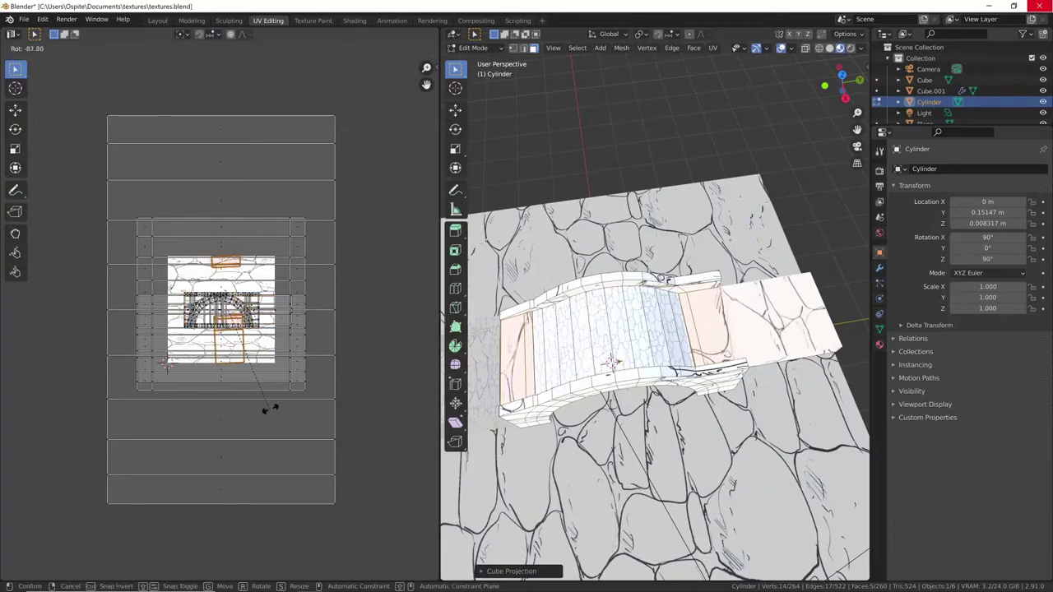
left_click(227, 401)
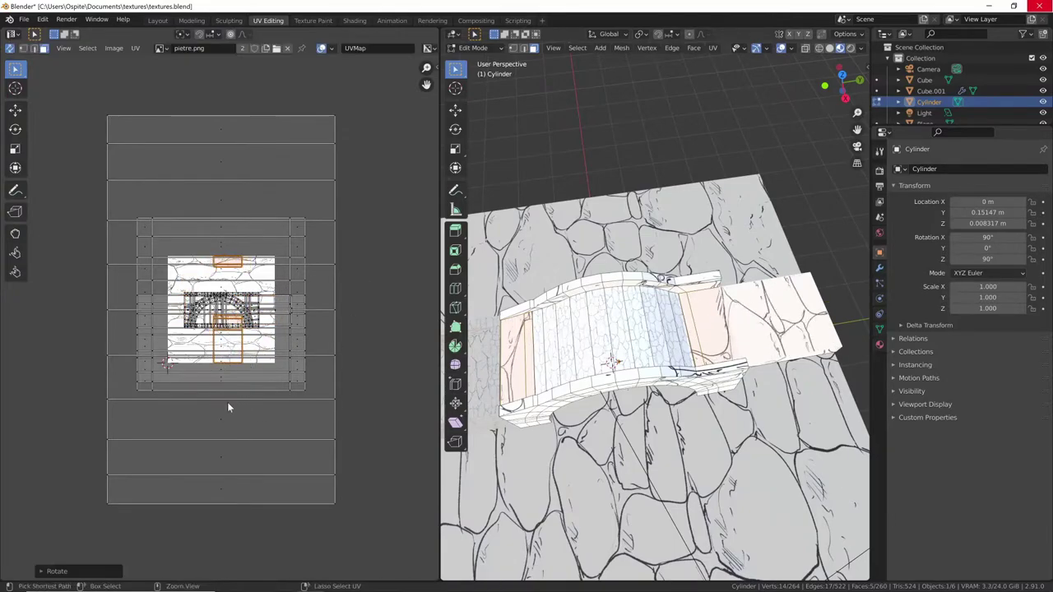
Scale the end faces' UVs to about 2.3x and shift them right along X.
key("s")
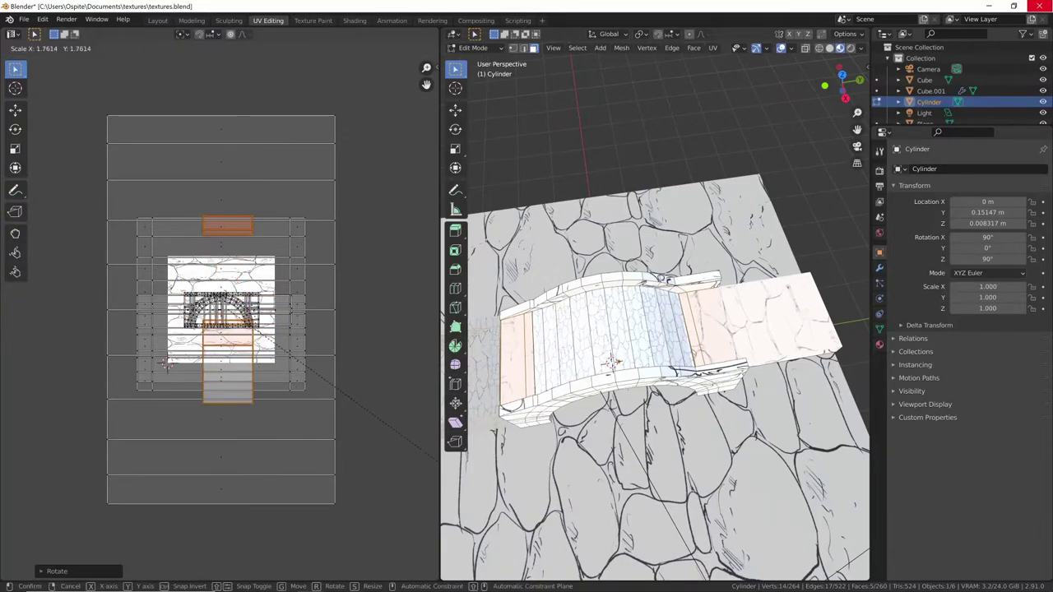
left_click(320, 421)
key("s")
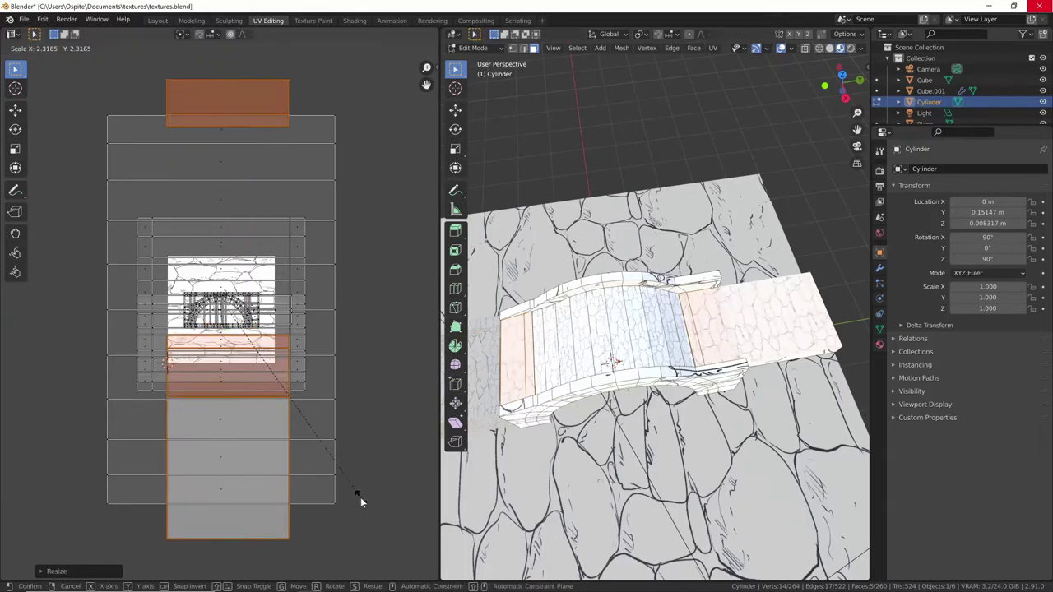
left_click(360, 498)
key("g")
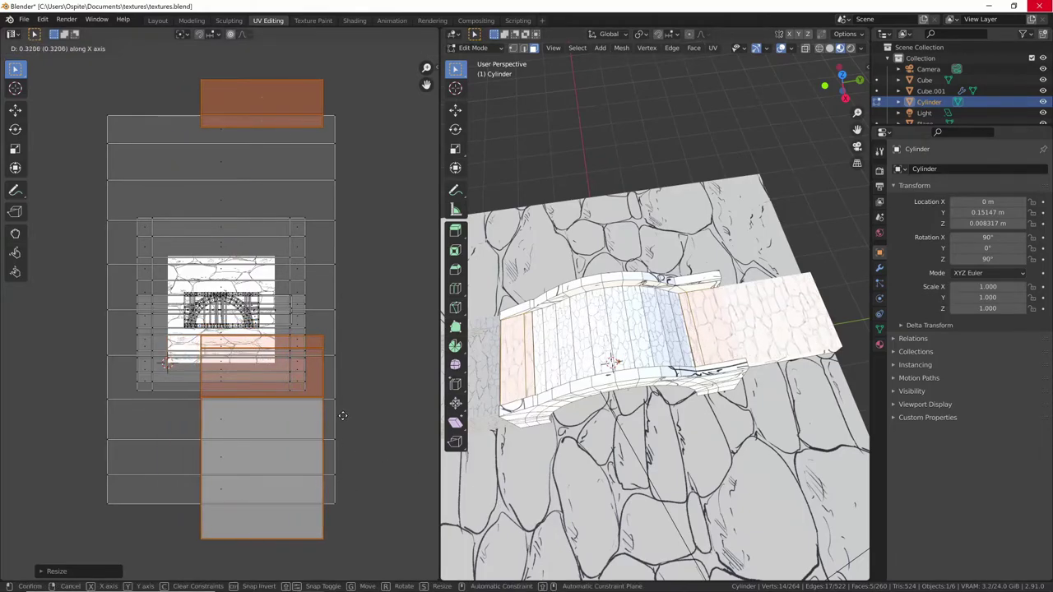
left_click(365, 420)
middle_click_drag(576, 411, 620, 376)
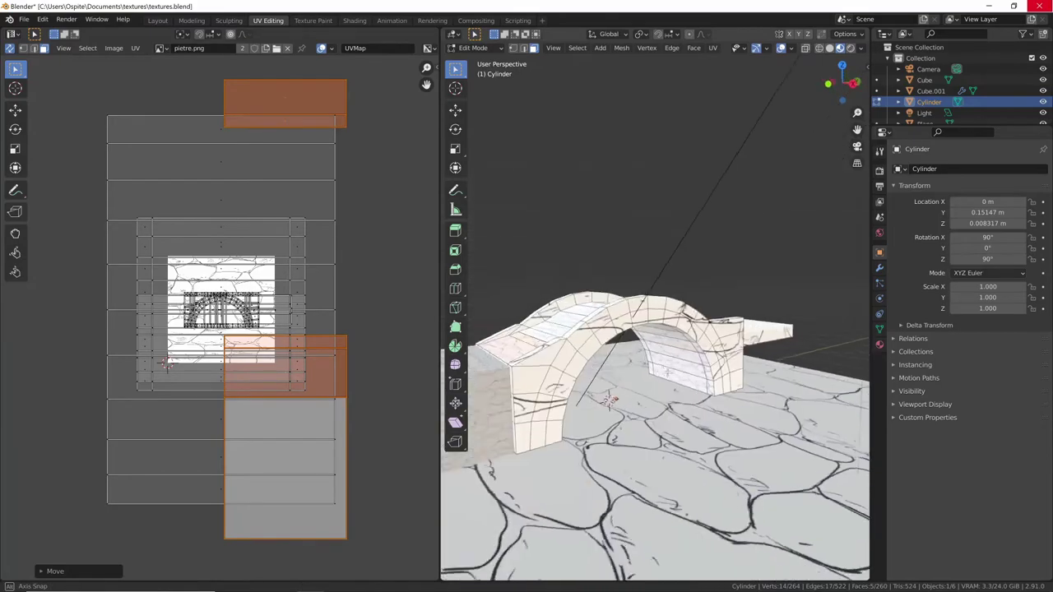
left_click(502, 420)
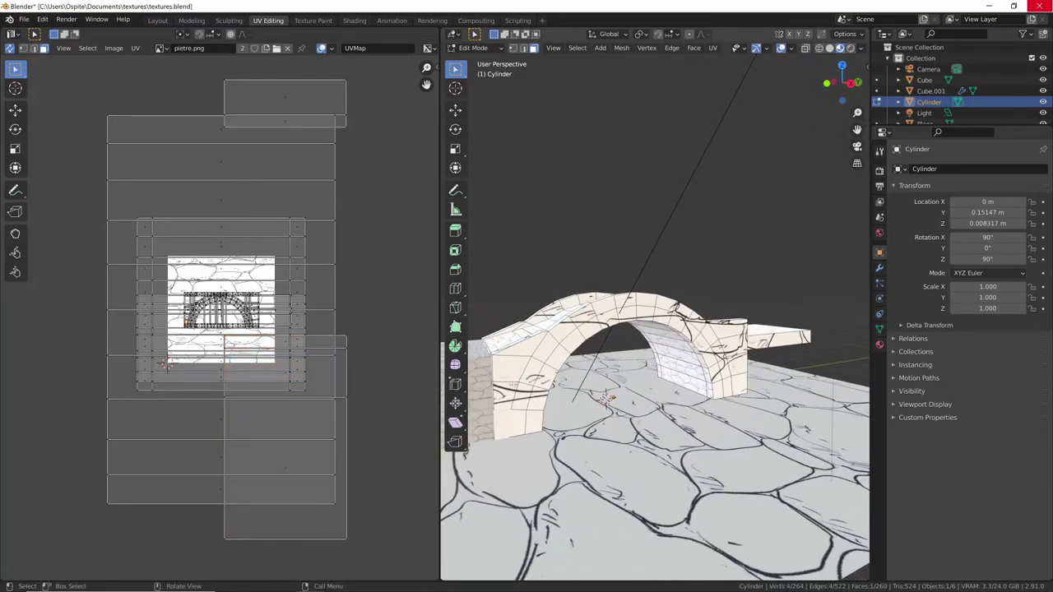
Open the Select Similar menu for the face picked on the bridge side.
mouse_move(604, 398)
middle_mouse_down()
mouse_move(617, 407)
mouse_move(600, 402)
middle_mouse_up()
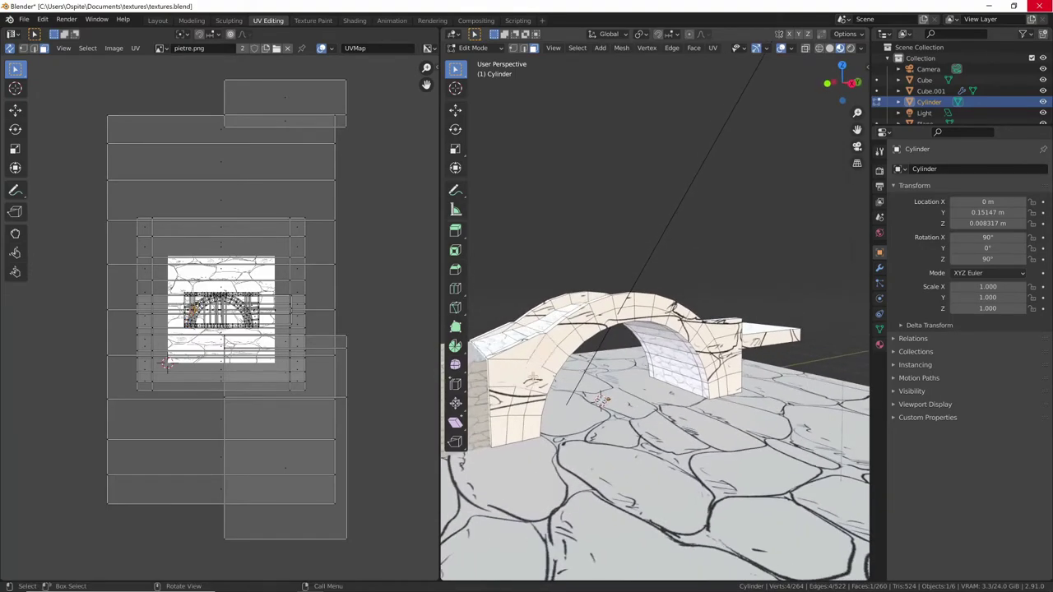
key("shift+g")
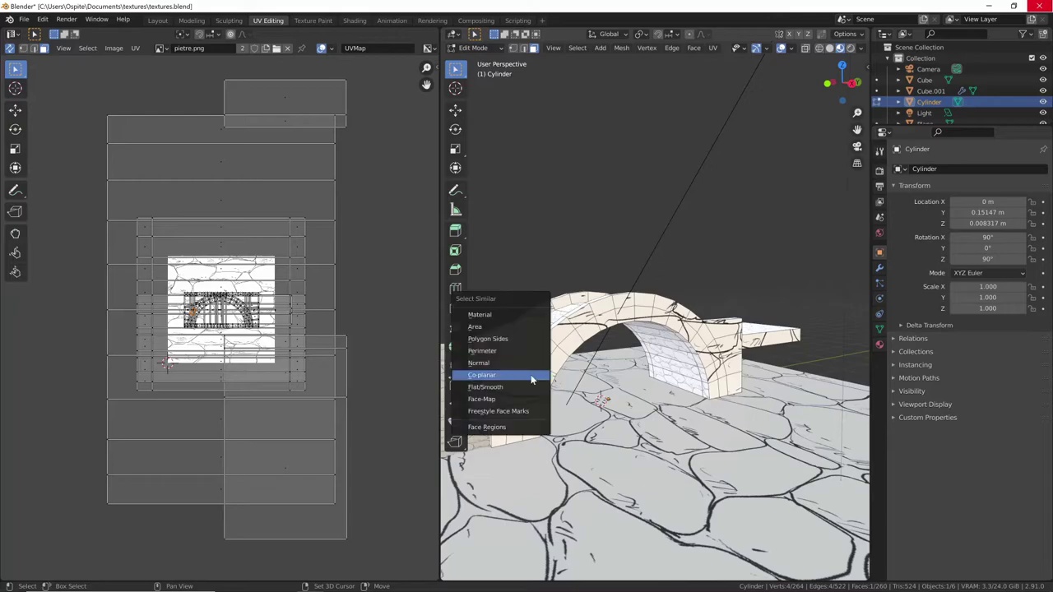
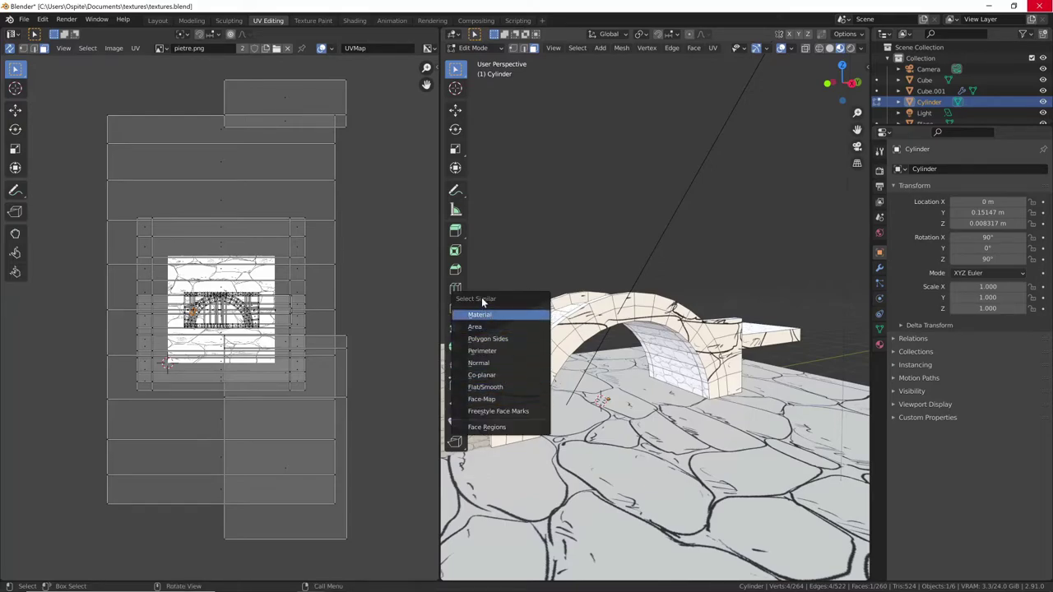
Cube-project the arch's co-planar side faces and scale their UV islands up twice, then pick a curved face.
left_click(498, 375)
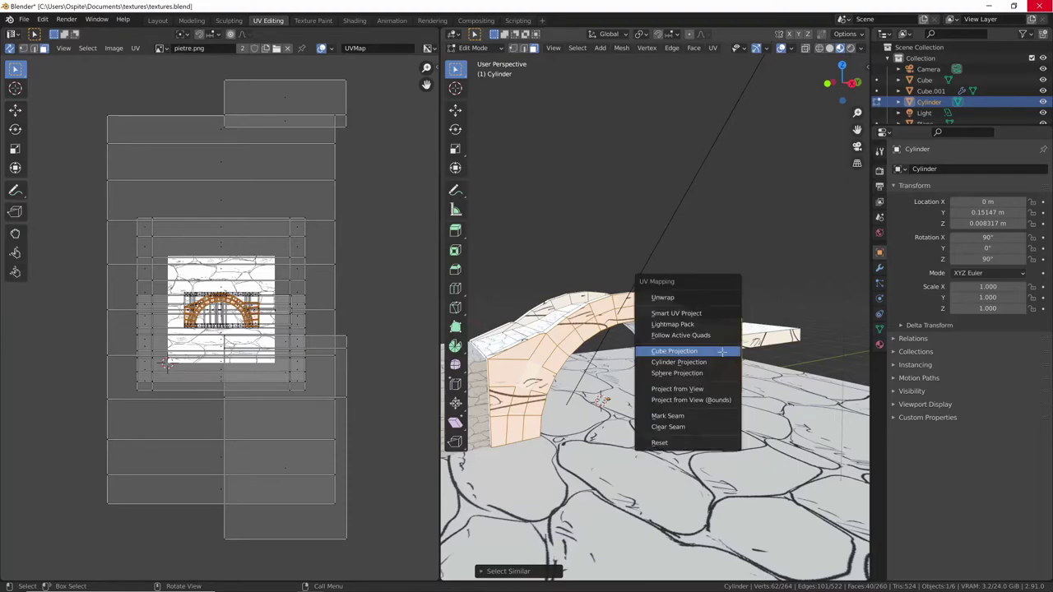
left_click(721, 352)
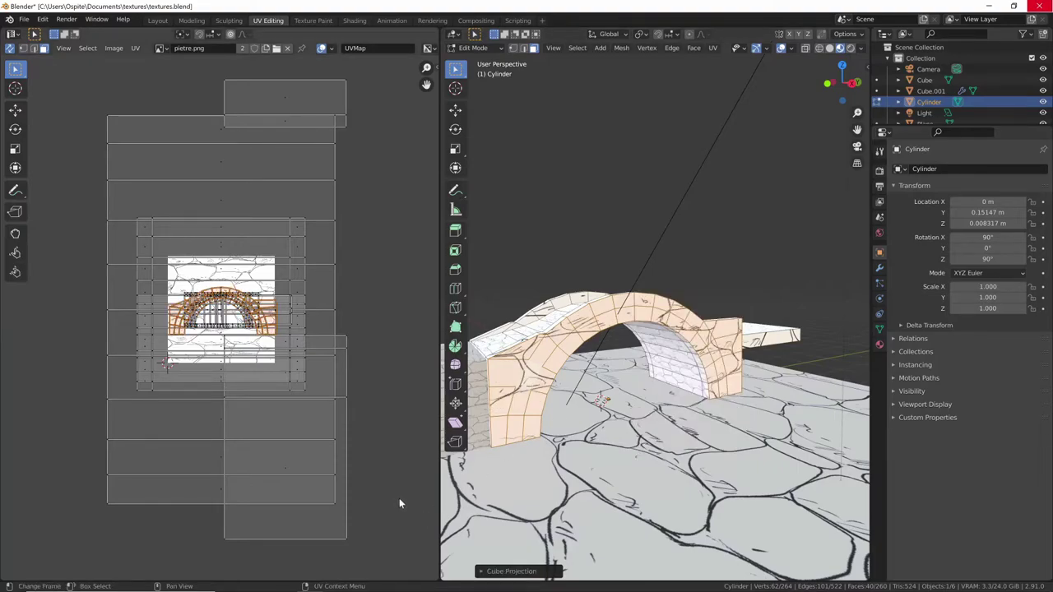
key("s")
left_click(596, 499)
key("s")
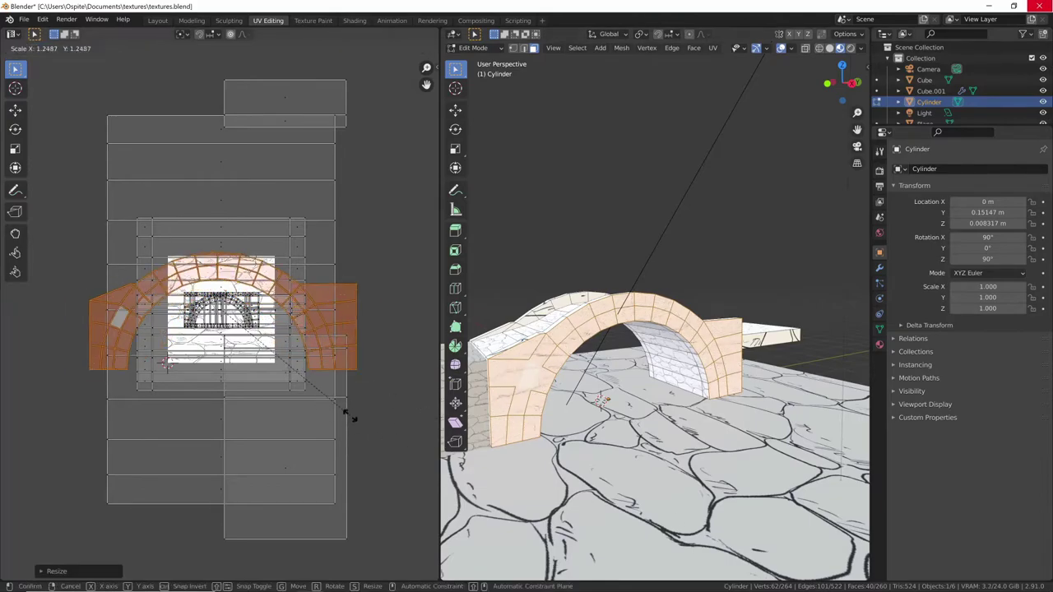
left_click(392, 453)
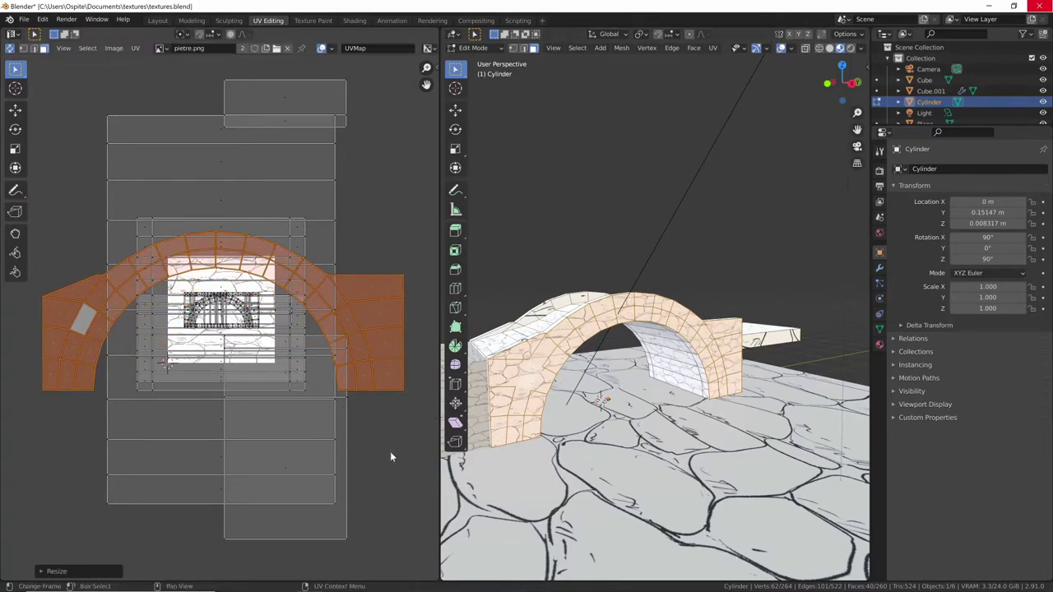
mouse_move(625, 444)
middle_mouse_down()
mouse_move(721, 409)
mouse_move(778, 364)
middle_mouse_up()
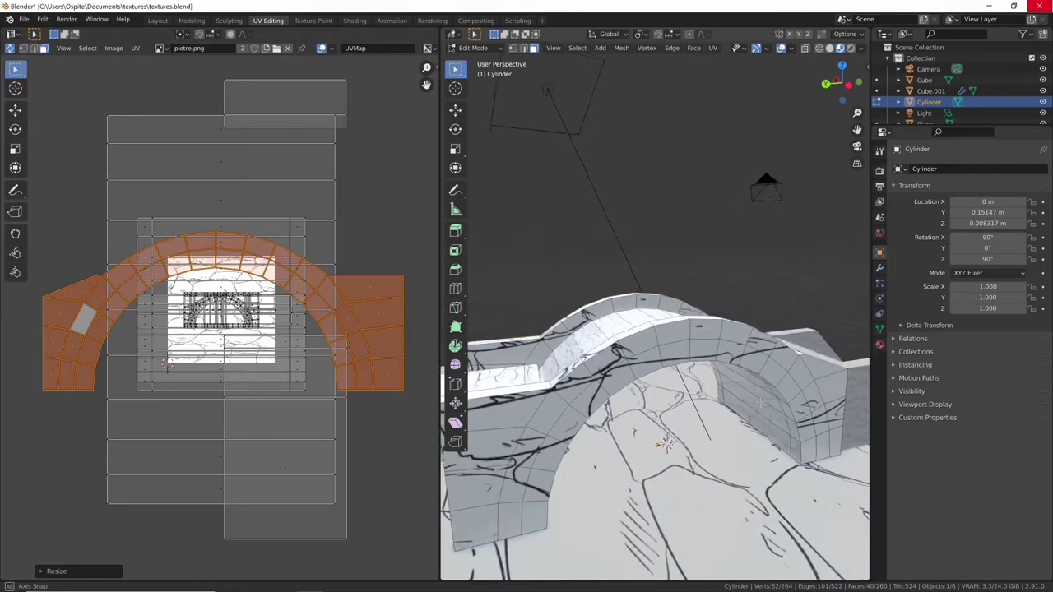
left_click(777, 364)
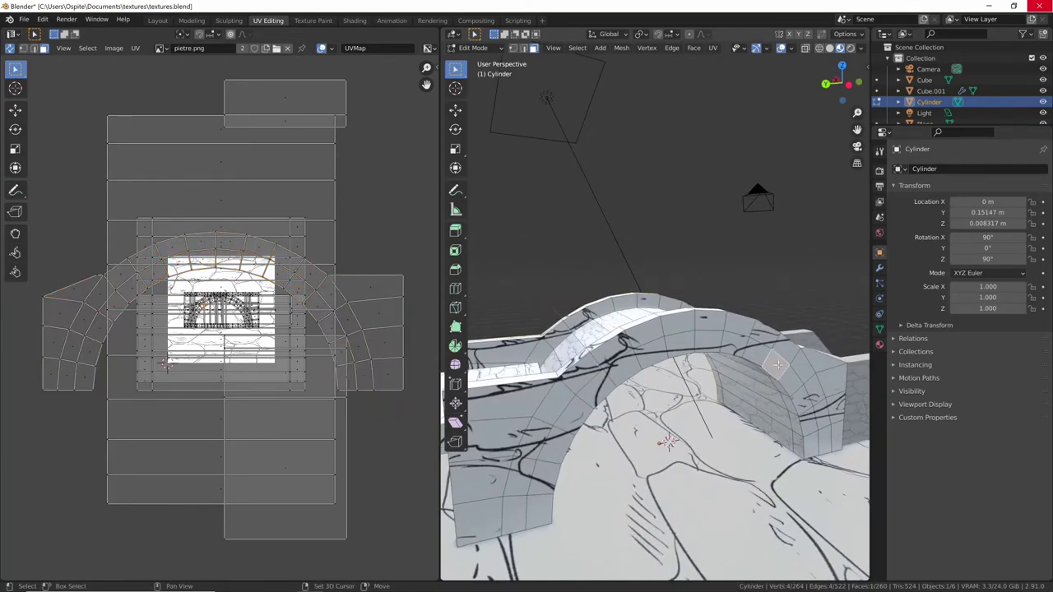
Select the similar curved arch faces, enlarge their UVs about 4.9× and shift them up along Y.
key("shift+g")
left_click(776, 365)
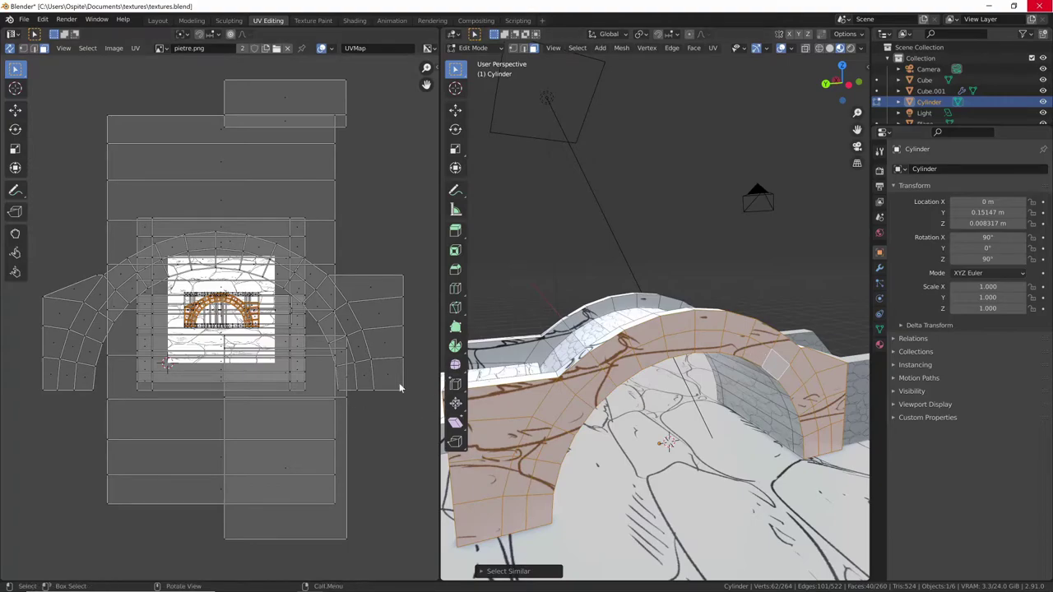
key("s")
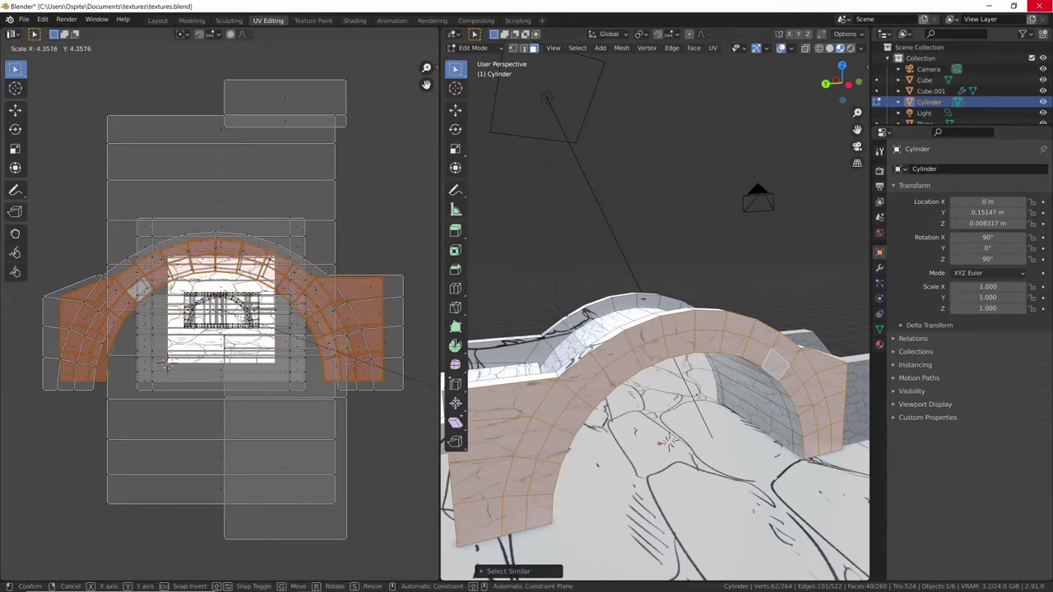
left_click(436, 384)
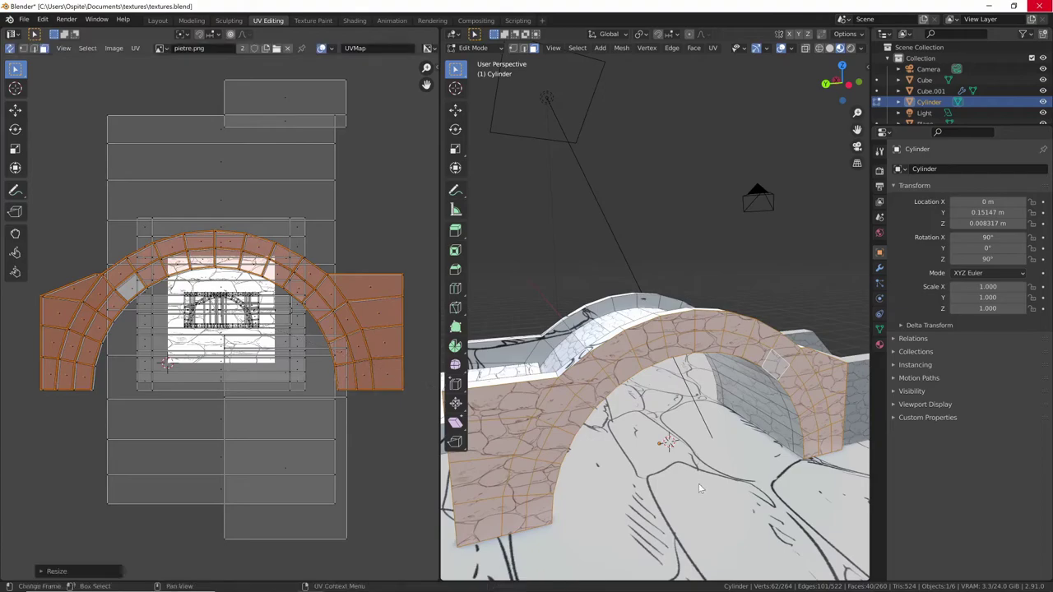
key("g")
key("y")
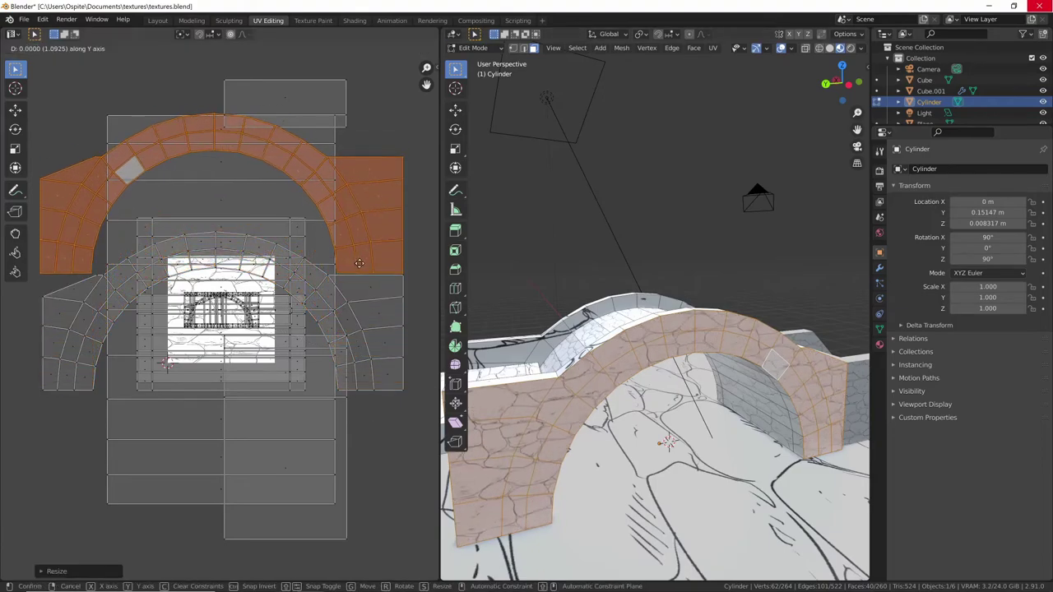
left_click(357, 263)
Select a bridge deck face plus similar faces and the faces along the arch curve.
mouse_move(748, 392)
middle_mouse_down()
mouse_move(734, 397)
mouse_move(741, 427)
middle_mouse_up()
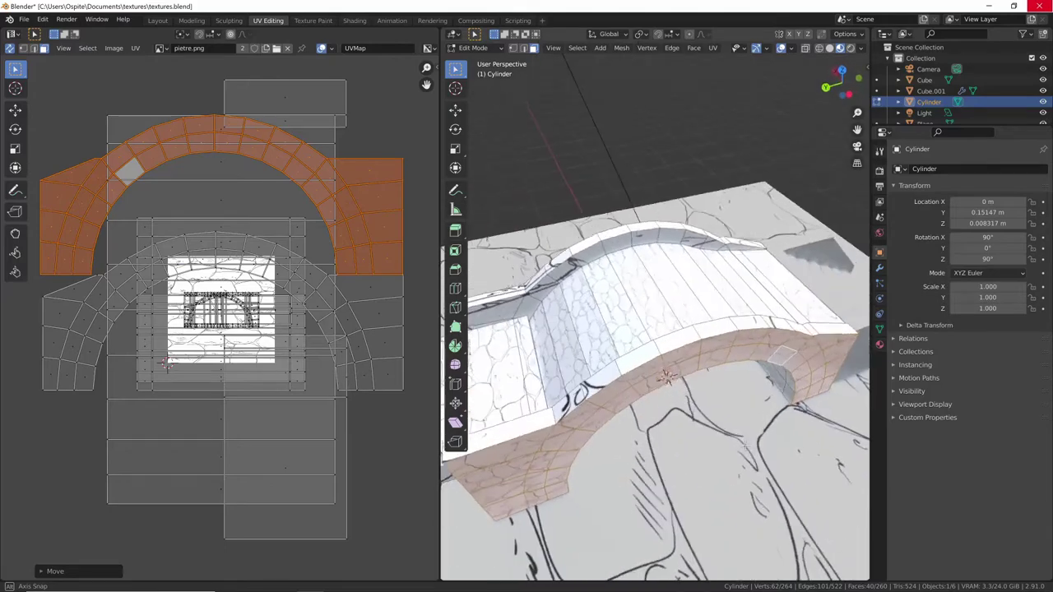
middle_click_drag(670, 363, 681, 330)
left_click(681, 330)
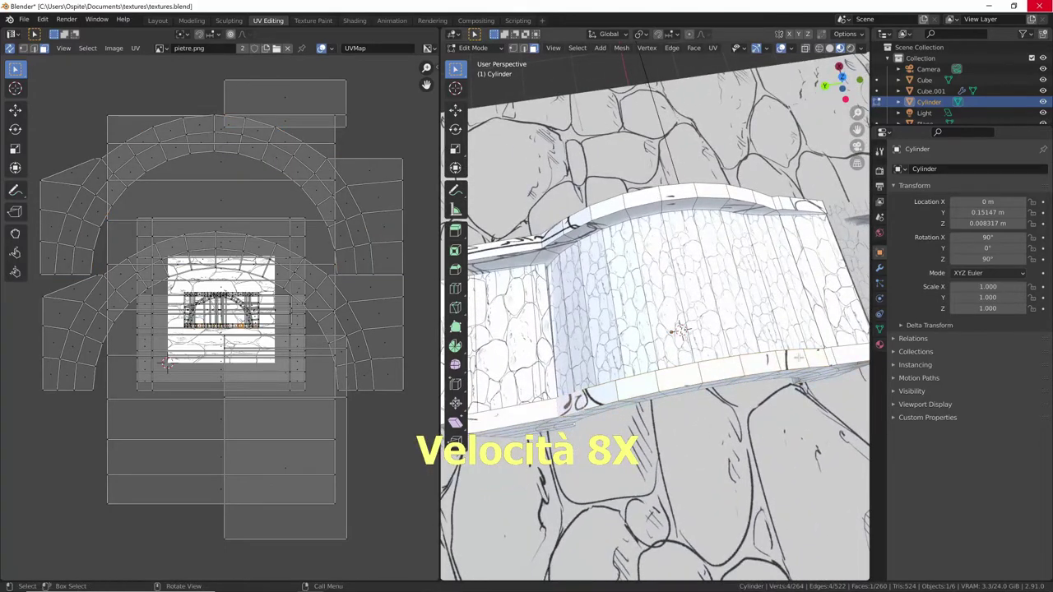
scroll(681, 330, "down", 3)
key("shift+g")
middle_click_drag(681, 329, 723, 387)
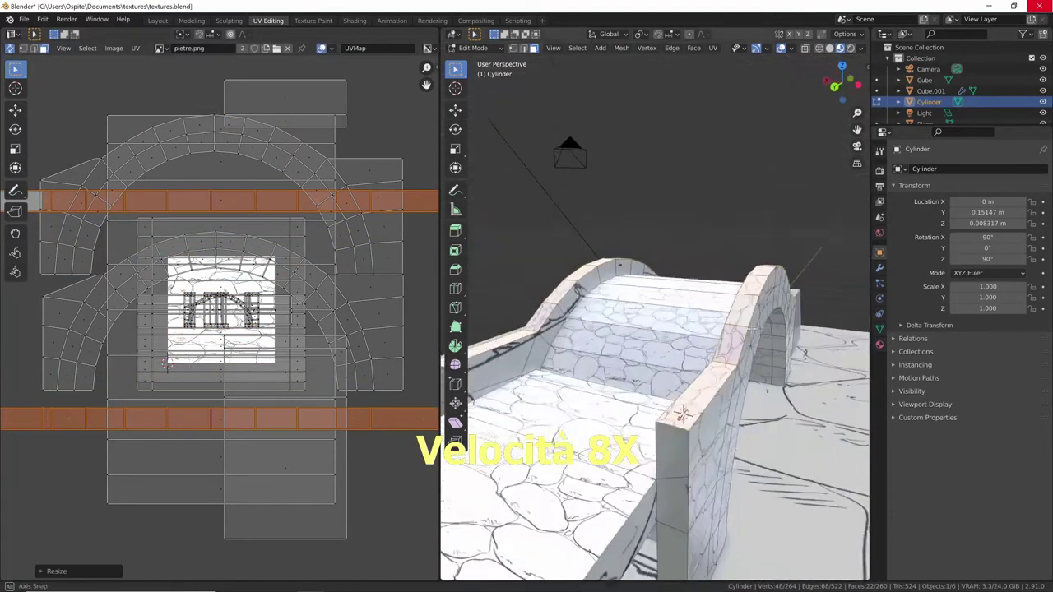
left_click(247, 165)
middle_click_drag(657, 370, 625, 345)
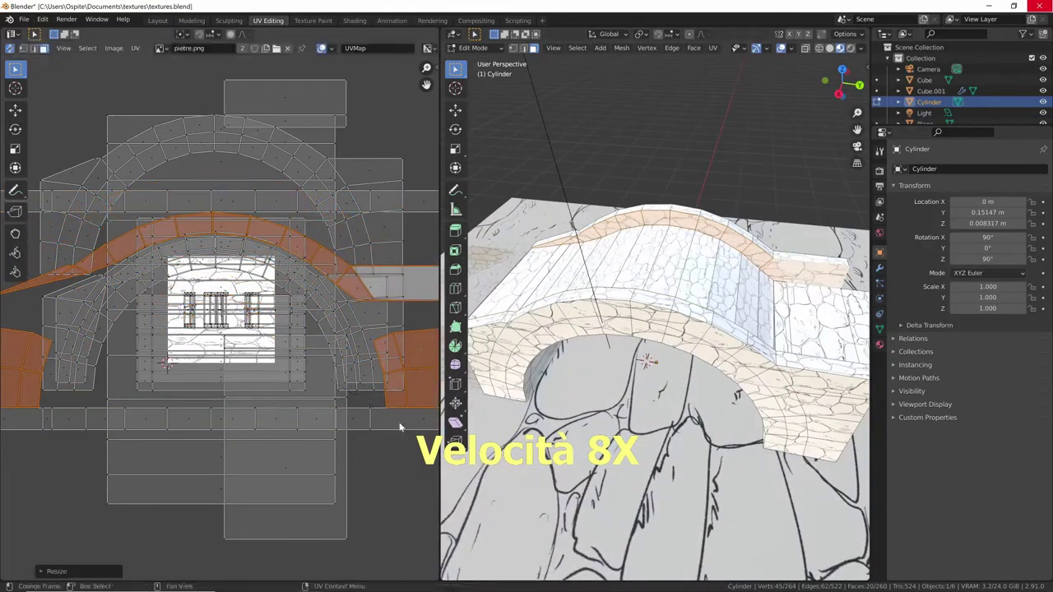
Return to the Layout workspace and select the ground plane.
left_click(157, 20)
scroll(543, 360, "down", 5)
left_click(580, 375)
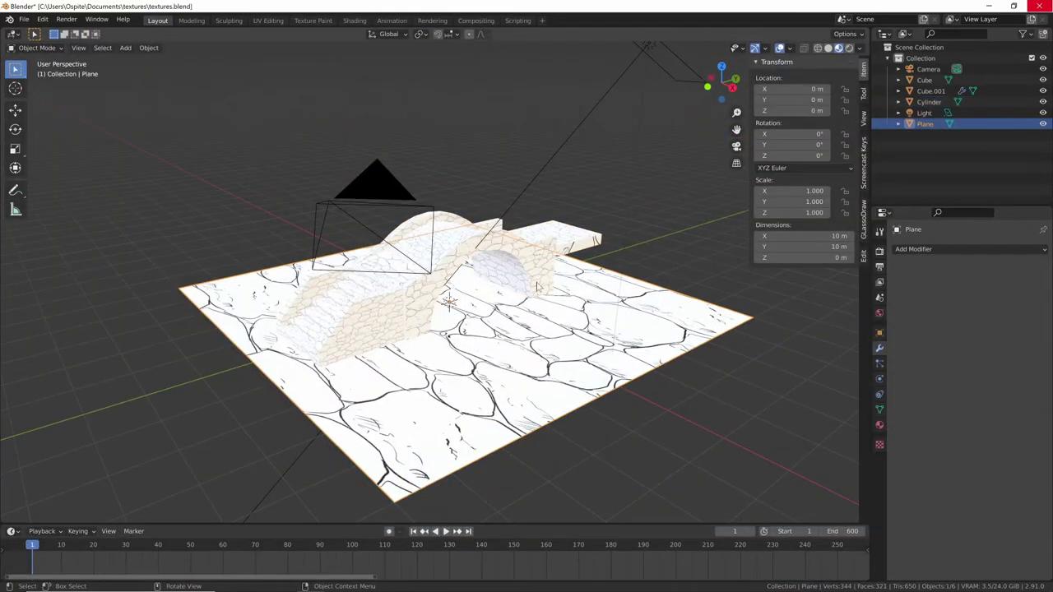
Remove the pietra2 material slot from the ground plane, leaving it plain, then return to UV Editing.
left_click(879, 424)
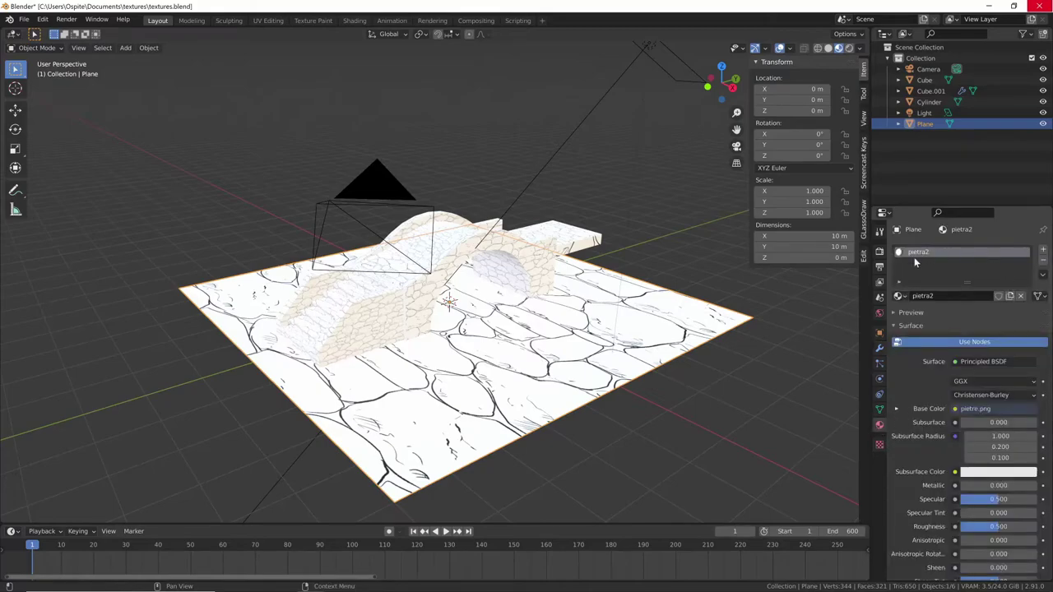
left_click(1042, 259)
scroll(512, 376, "up", 5)
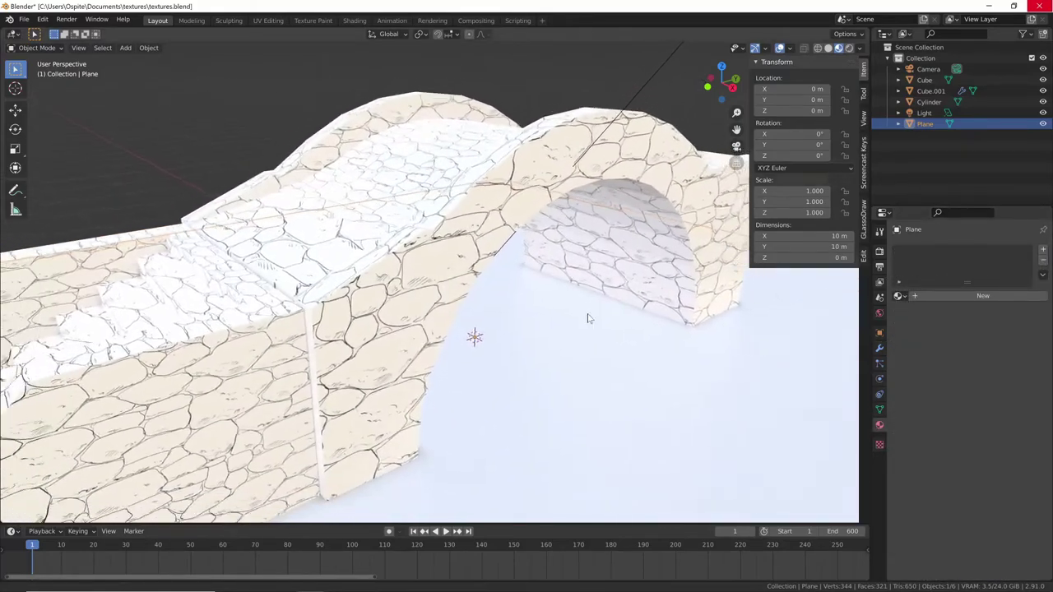
mouse_move(513, 375)
middle_mouse_down()
mouse_move(540, 350)
mouse_move(486, 369)
mouse_move(688, 362)
mouse_move(603, 352)
mouse_move(619, 251)
middle_mouse_up()
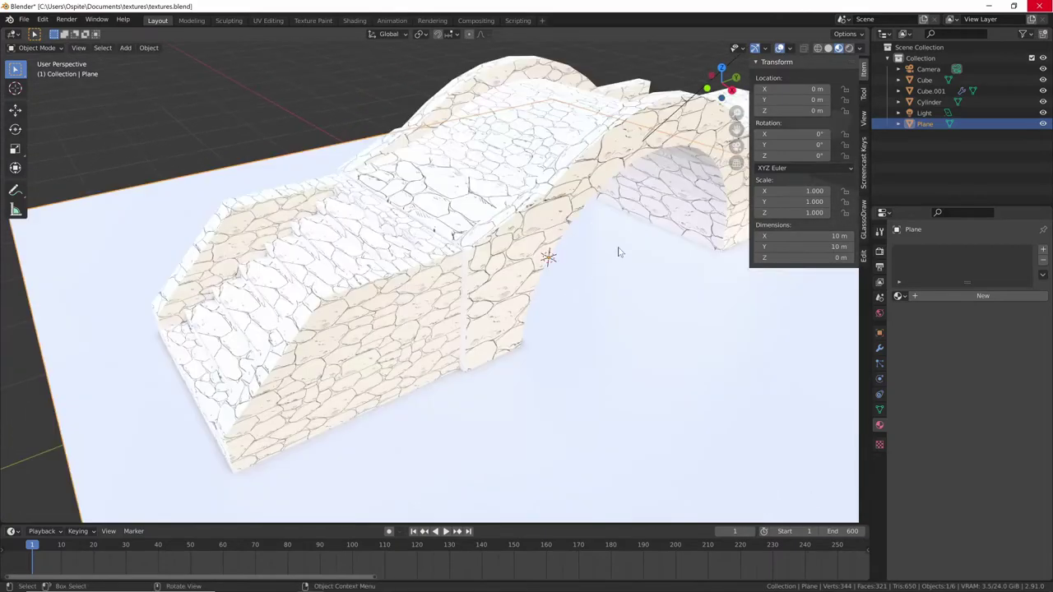
left_click(272, 21)
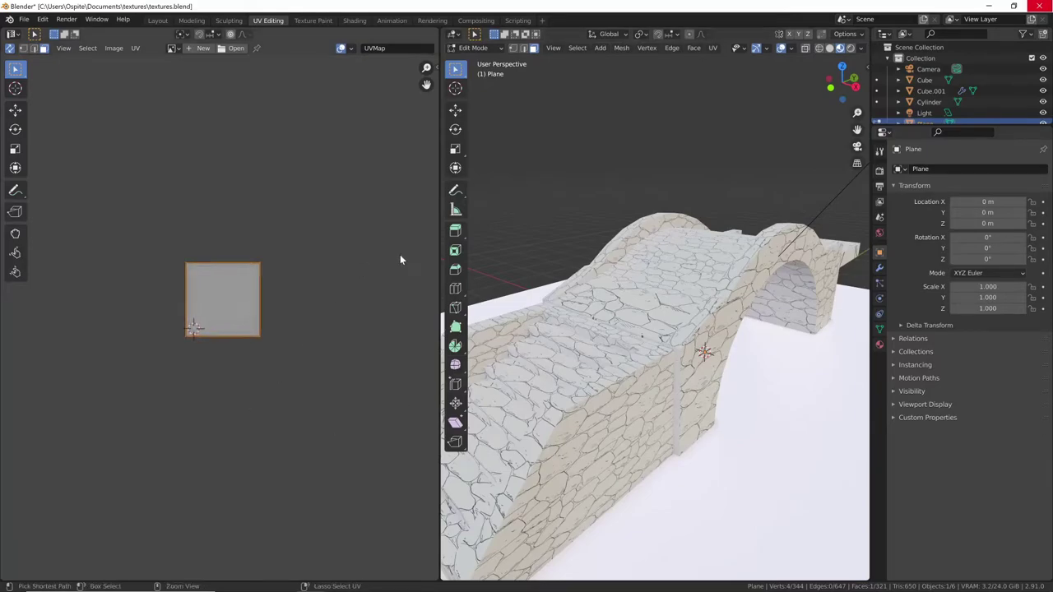
Switch from the plane to the Cylinder arch in Edit Mode and inspect its UVs over pietre.png.
middle_click_drag(575, 346, 652, 359)
key("Tab")
left_click(652, 360)
key("Tab")
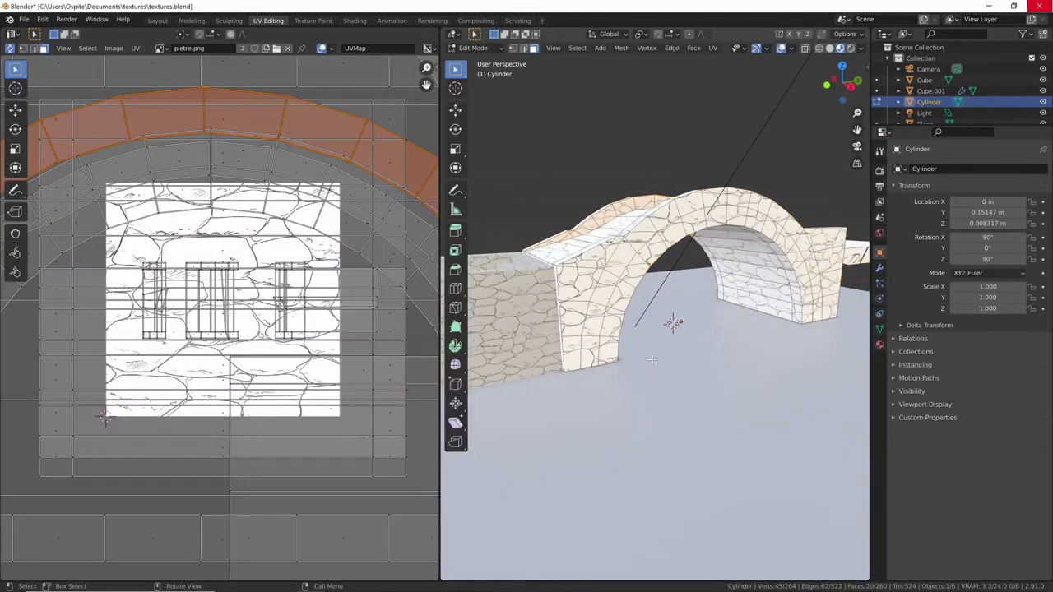
left_click(582, 287)
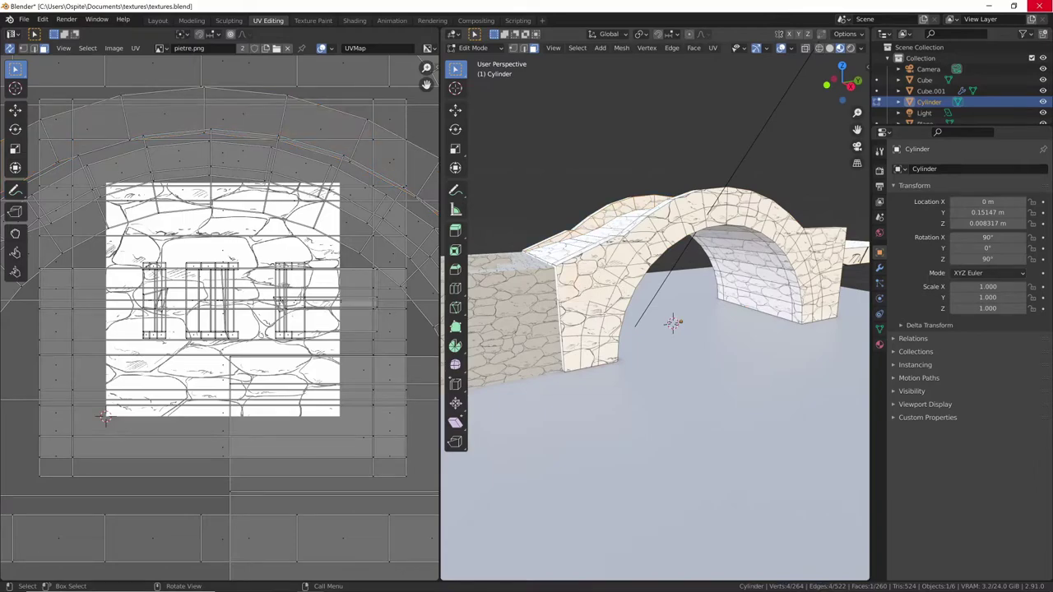
middle_click_drag(232, 411, 233, 419, "ctrl")
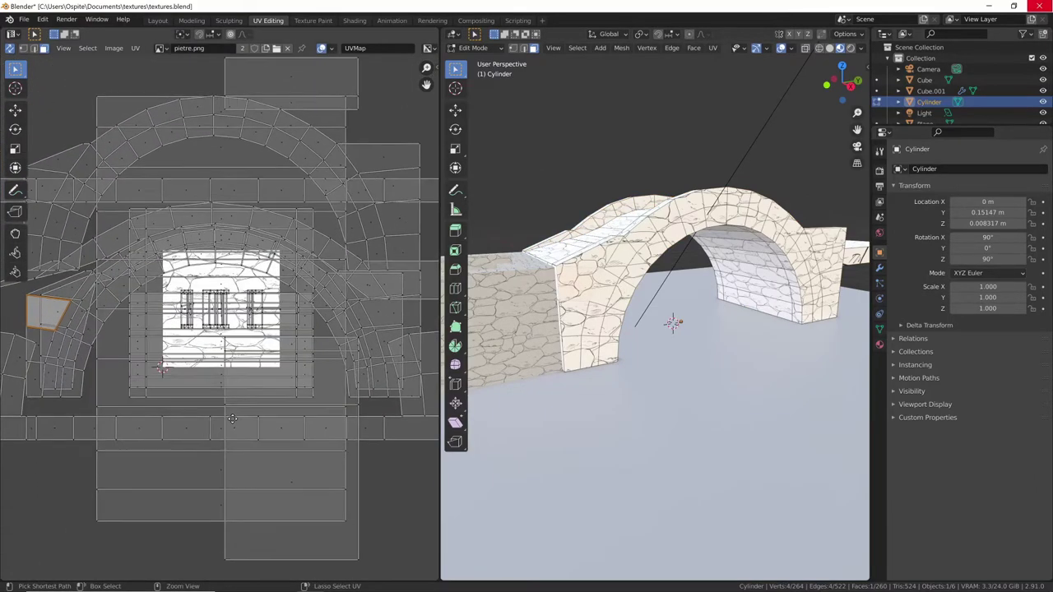
middle_click_drag(625, 370, 724, 366)
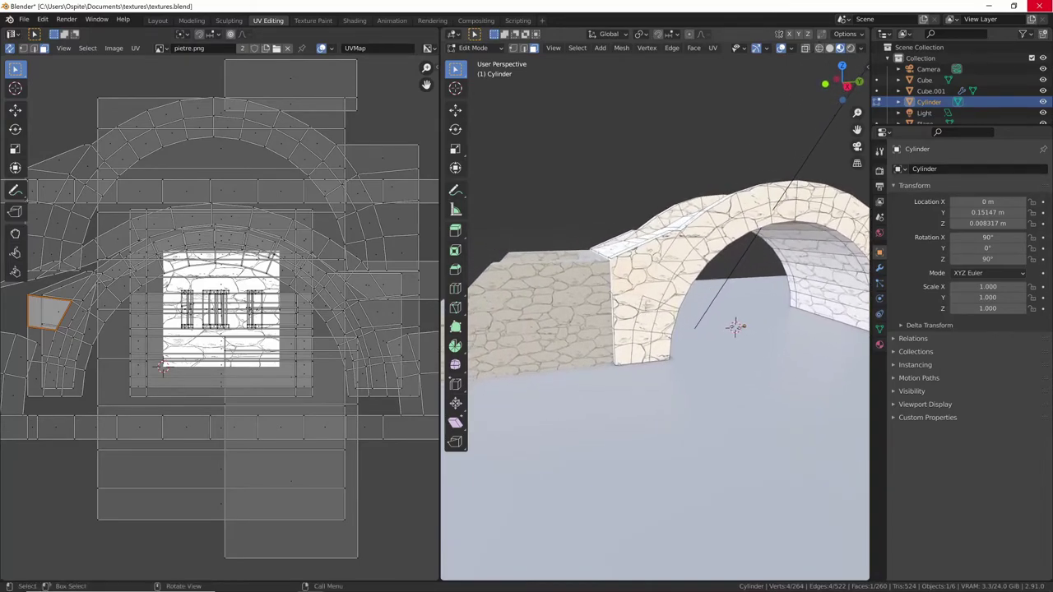
middle_click_drag(746, 246, 662, 277)
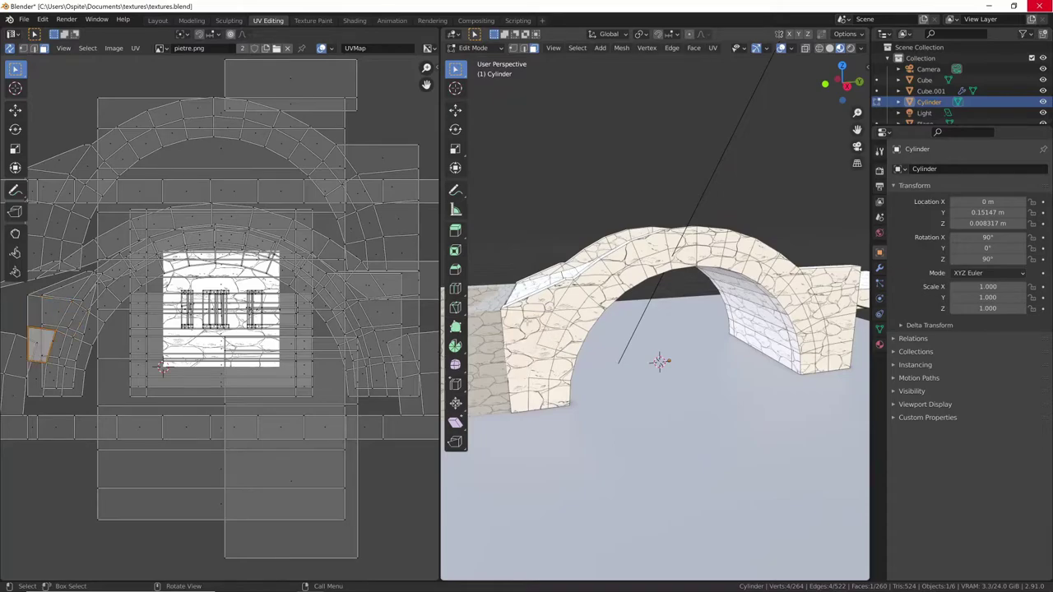
Move the flat deck face's UV island onto the stone texture, rotate it 90° and enlarge it.
left_click(529, 321)
middle_click_drag(529, 322, 658, 315)
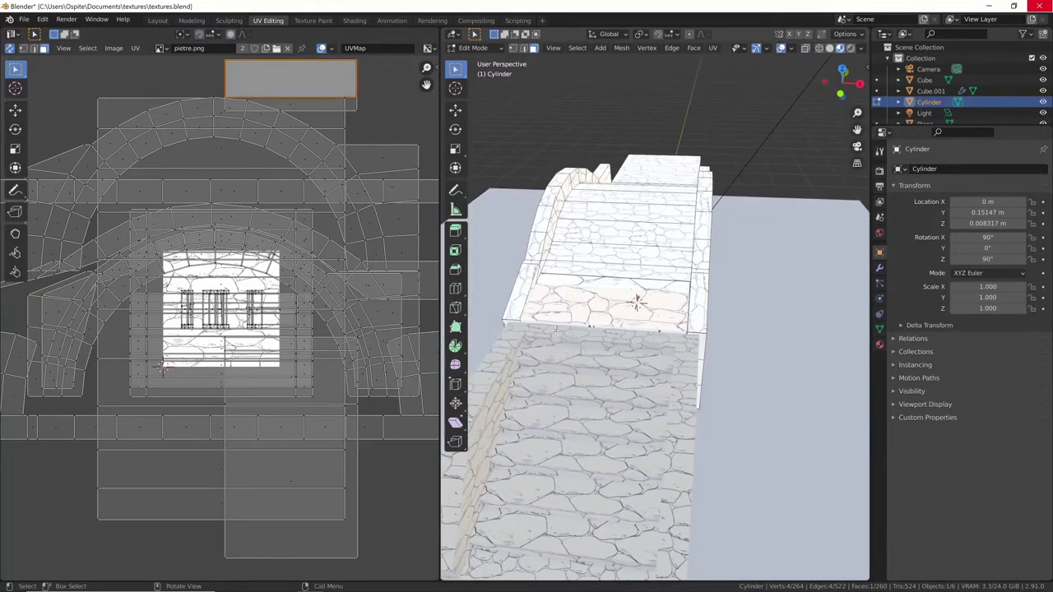
left_click_drag(318, 85, 290, 307)
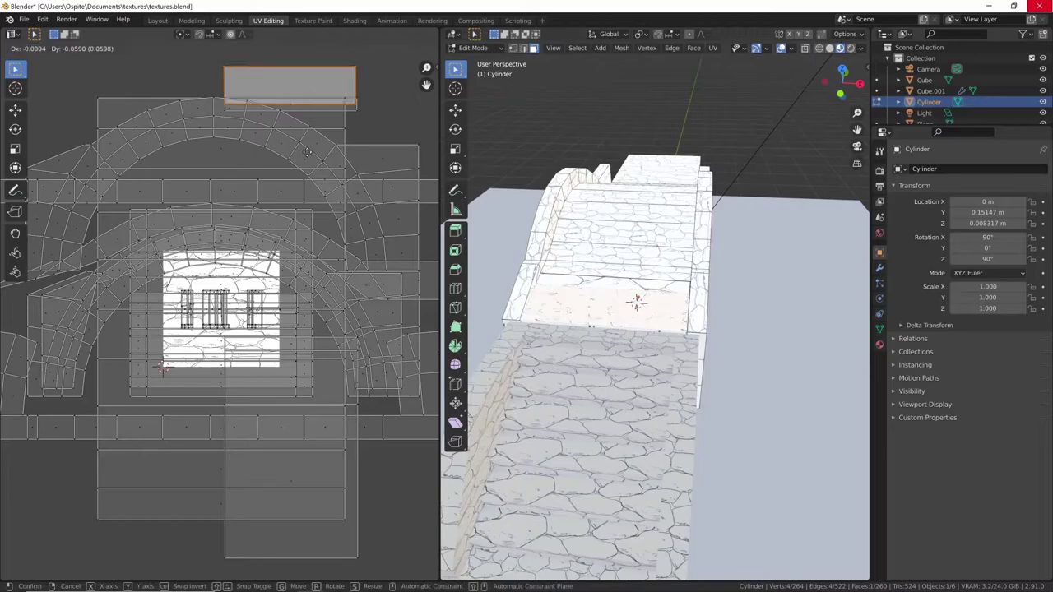
key("r")
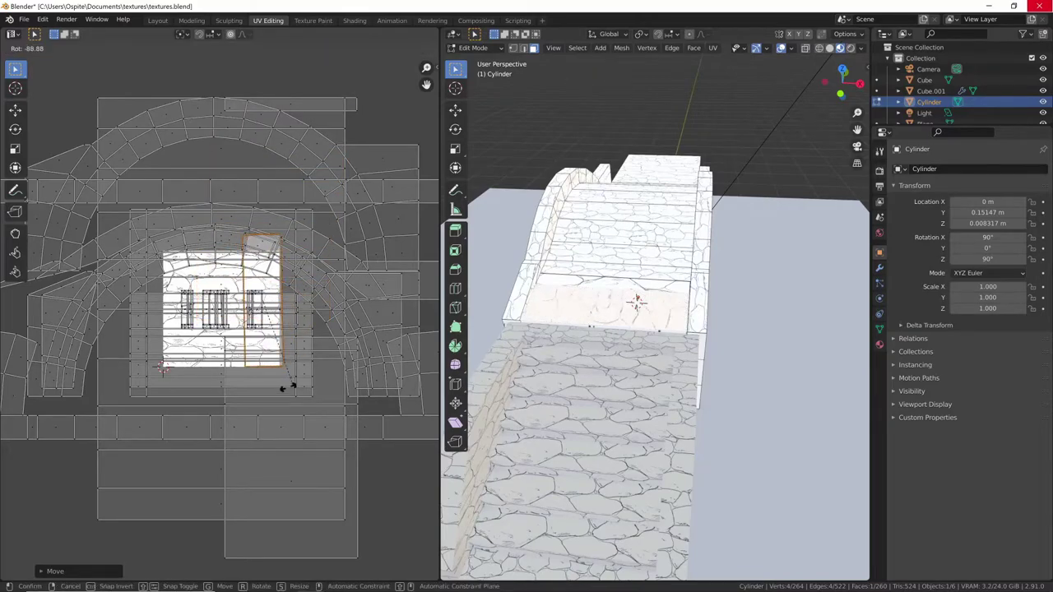
left_click(321, 377)
key("s")
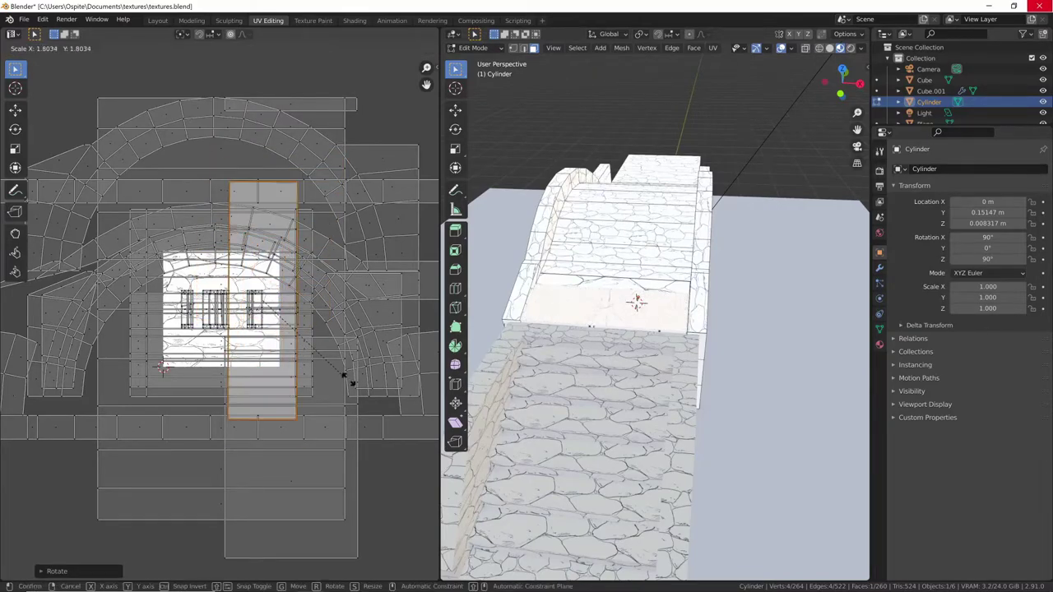
key("Return")
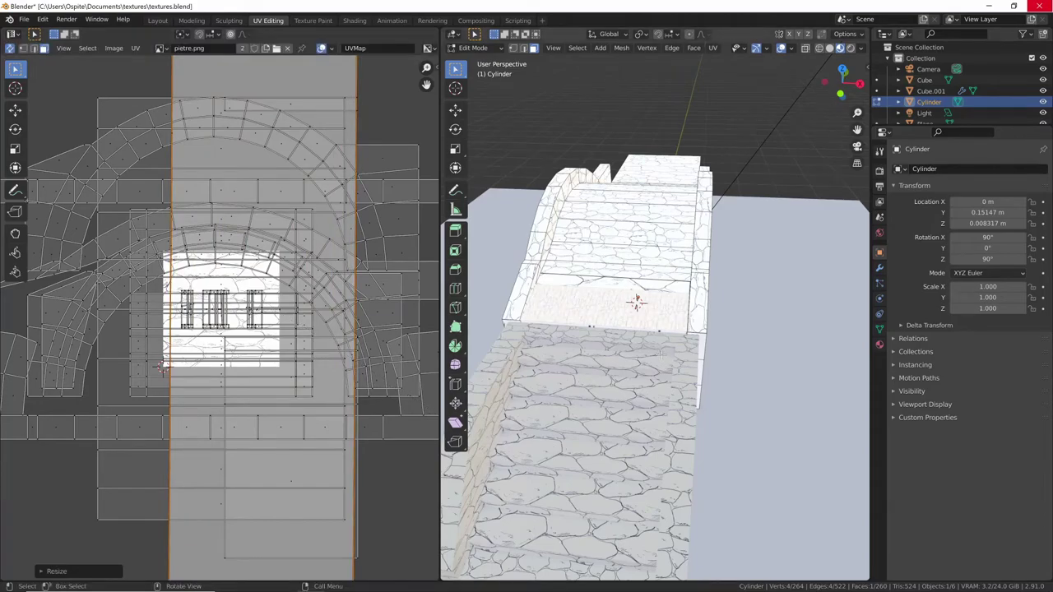
Check the deck texture in Object Mode, then squash the island vertically to about 0.45.
key("Tab")
mouse_move(712, 342)
middle_mouse_down()
mouse_move(660, 376)
mouse_move(738, 324)
mouse_move(565, 329)
mouse_move(587, 255)
middle_mouse_up()
middle_click_drag(567, 293, 713, 366)
key("Tab")
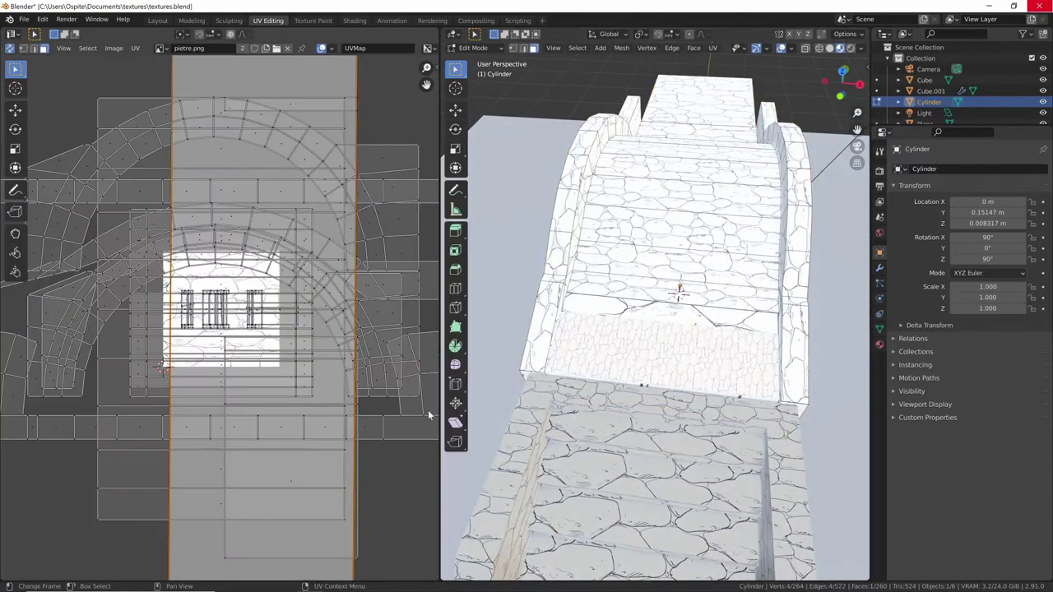
key("s")
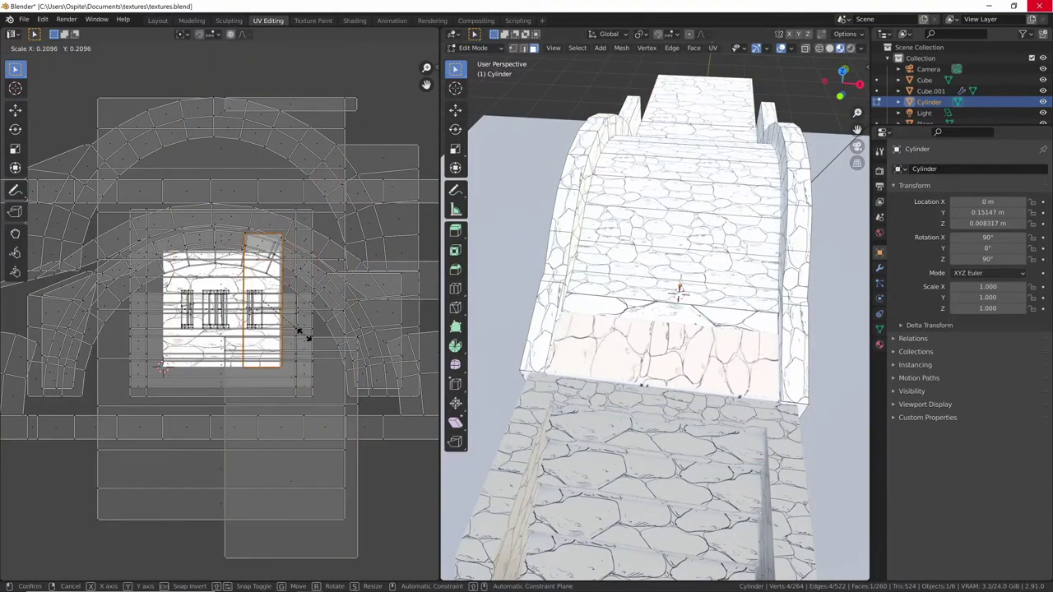
key("y")
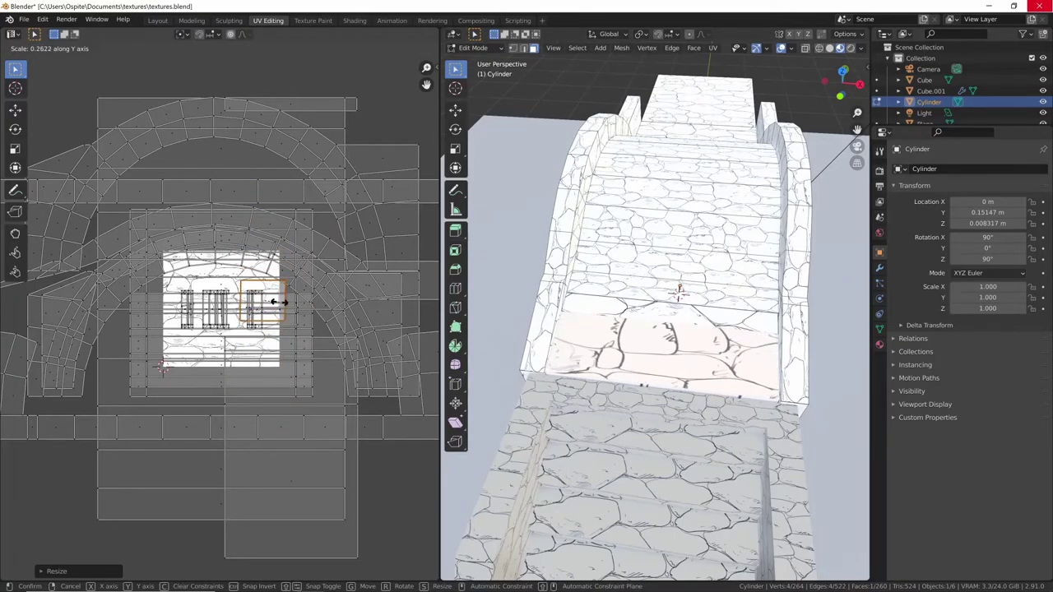
left_click(347, 360)
scroll(347, 360, "up", 1)
Scale the deck UV island down, then undo that scaling.
key("s")
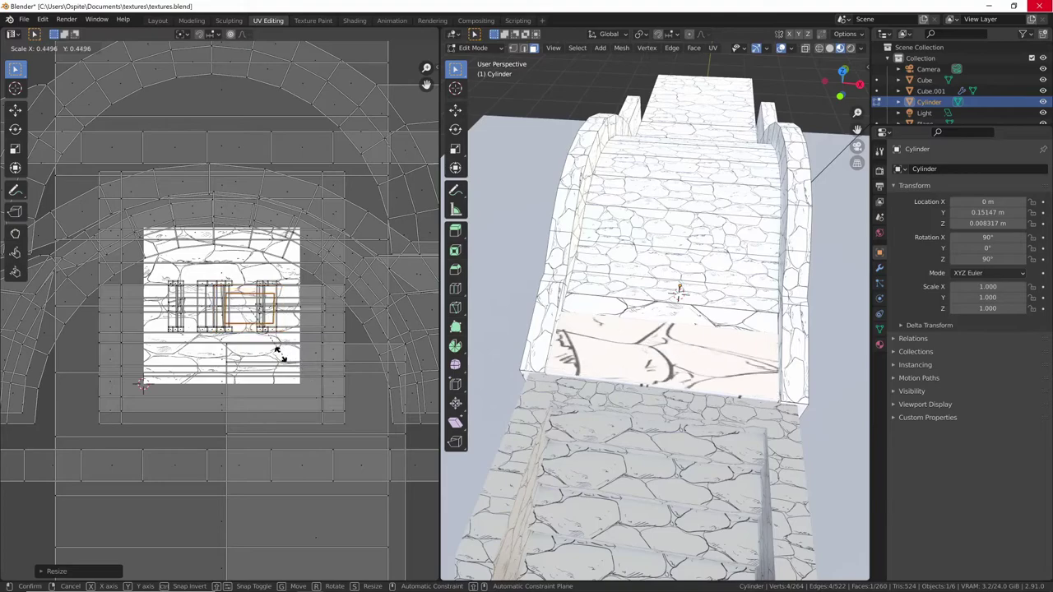
left_click(284, 355)
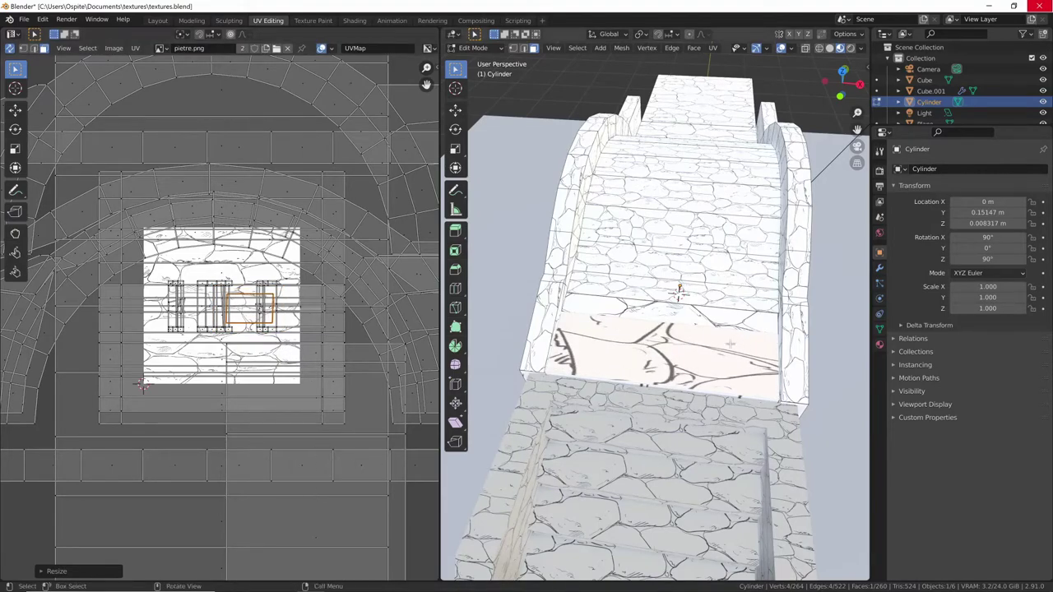
middle_click_drag(726, 365, 685, 367)
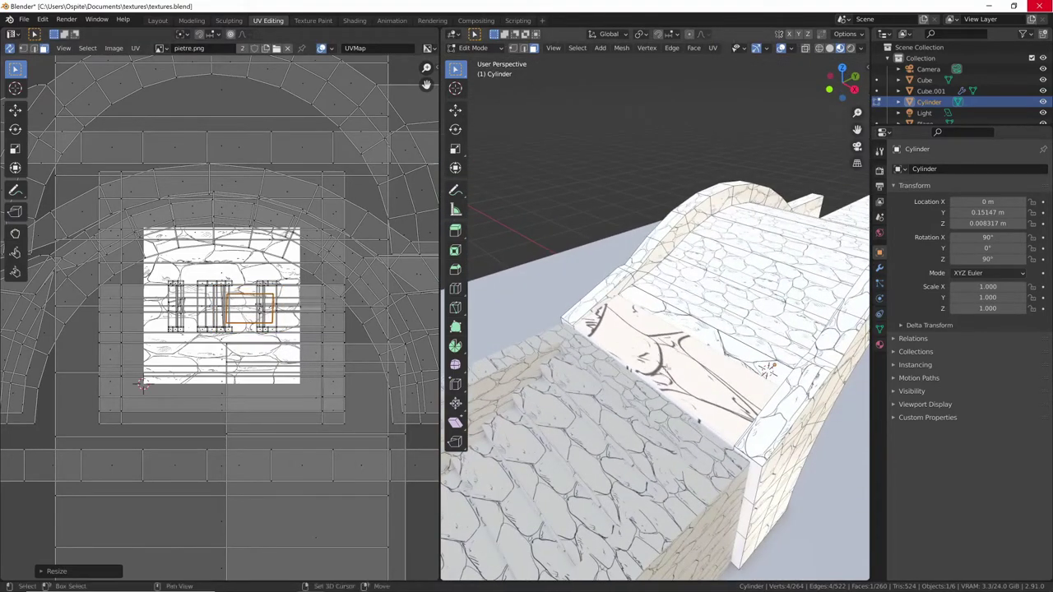
key("ctrl+z")
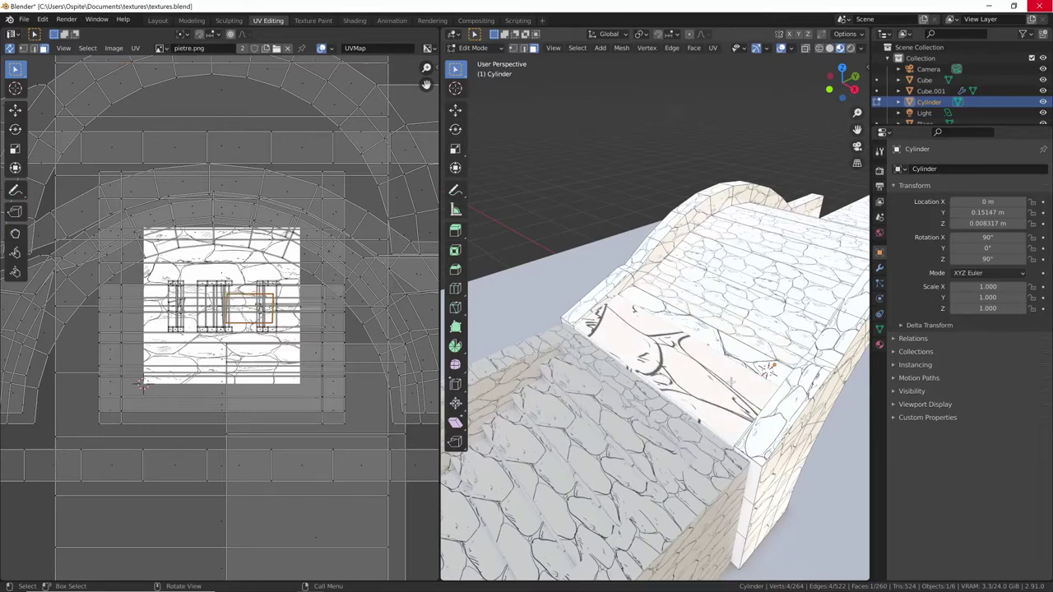
Unwrap then cube-project the deck face and rotate its island to lie horizontal.
key("u")
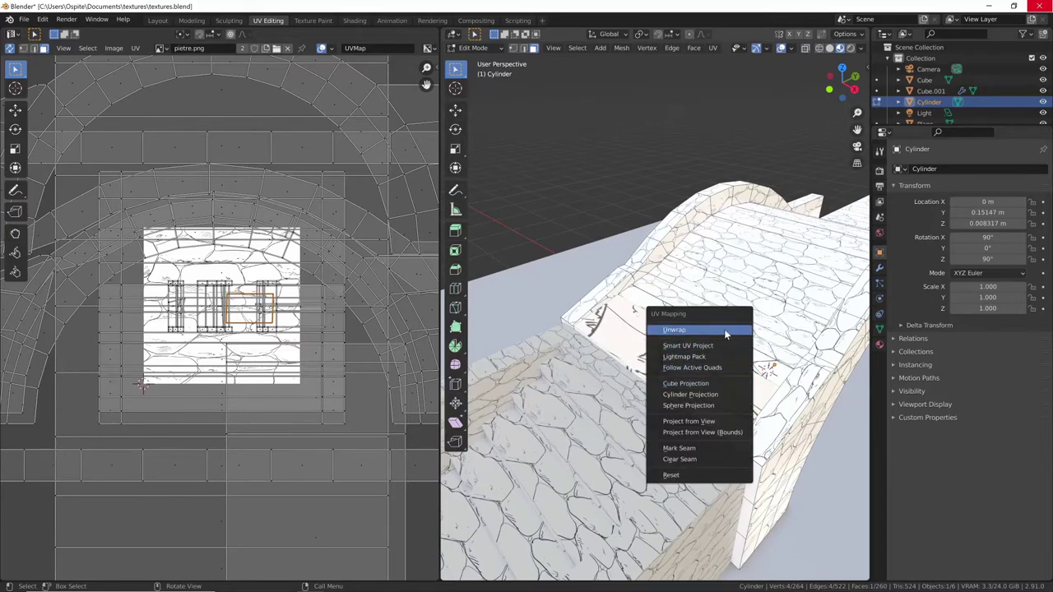
left_click(724, 332)
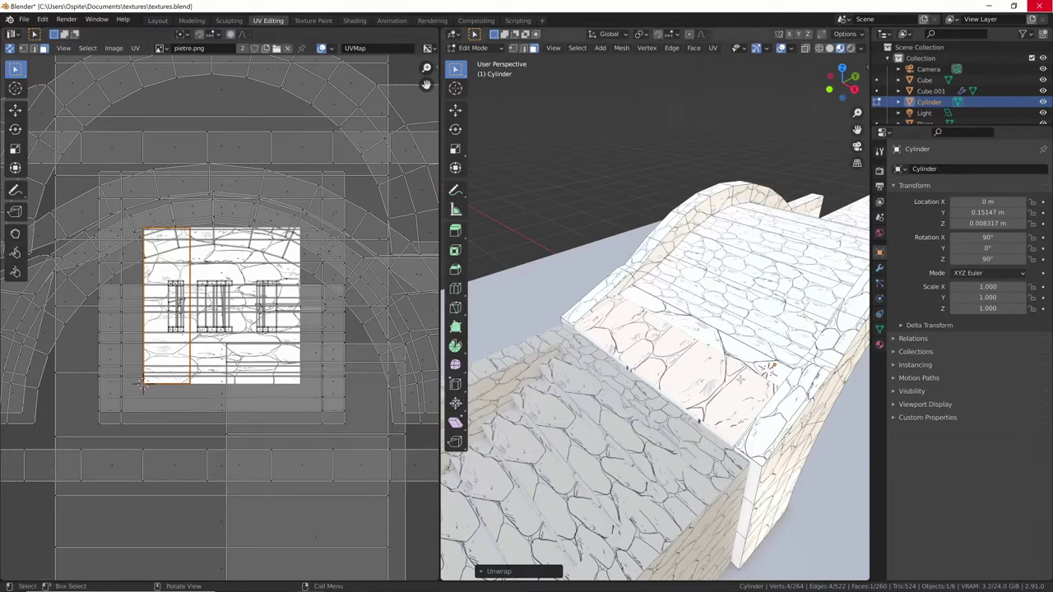
key("u")
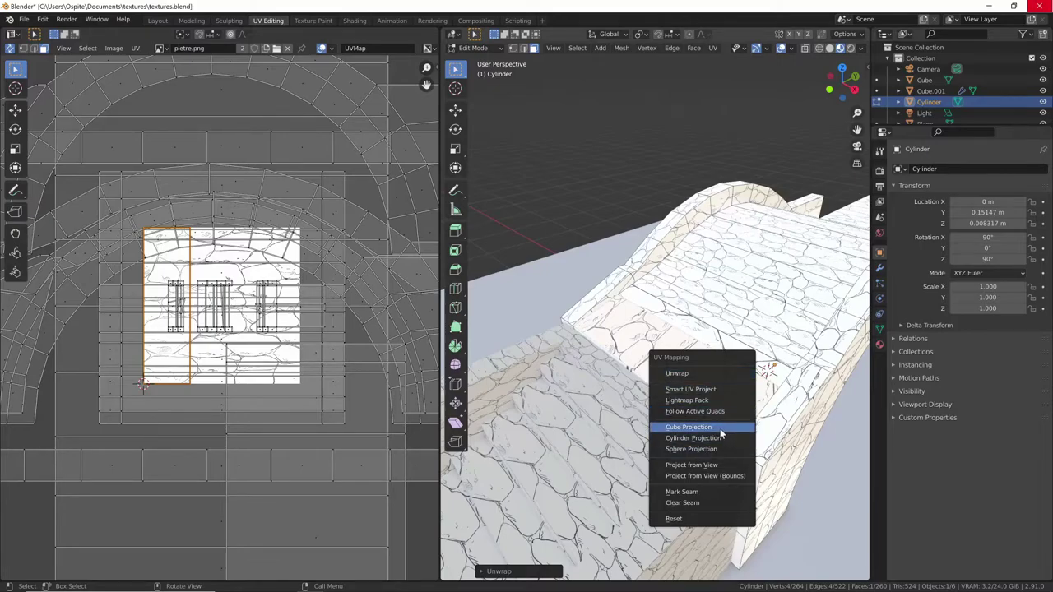
left_click(722, 434)
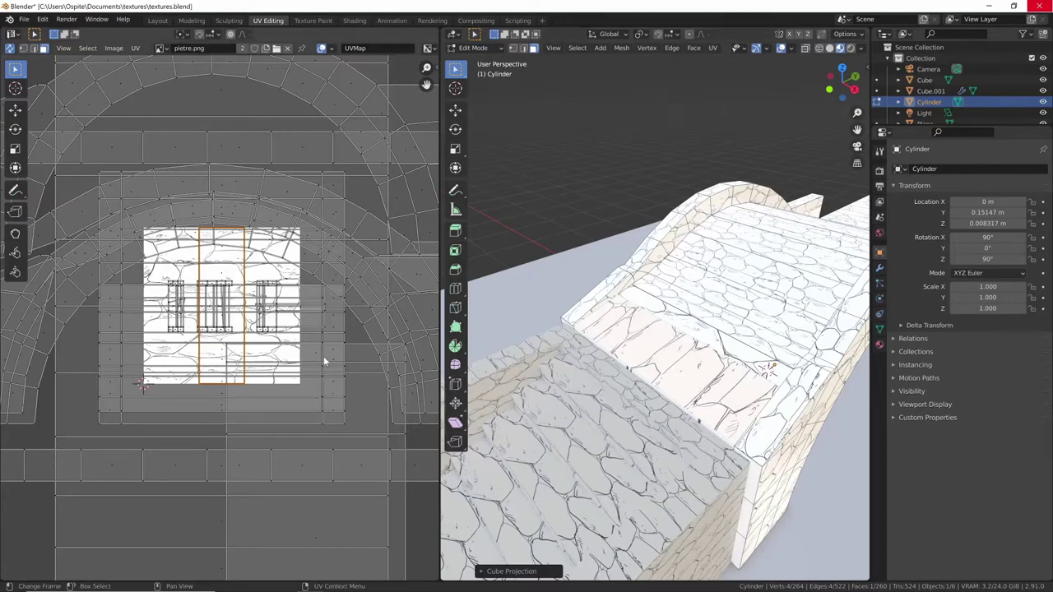
key("r")
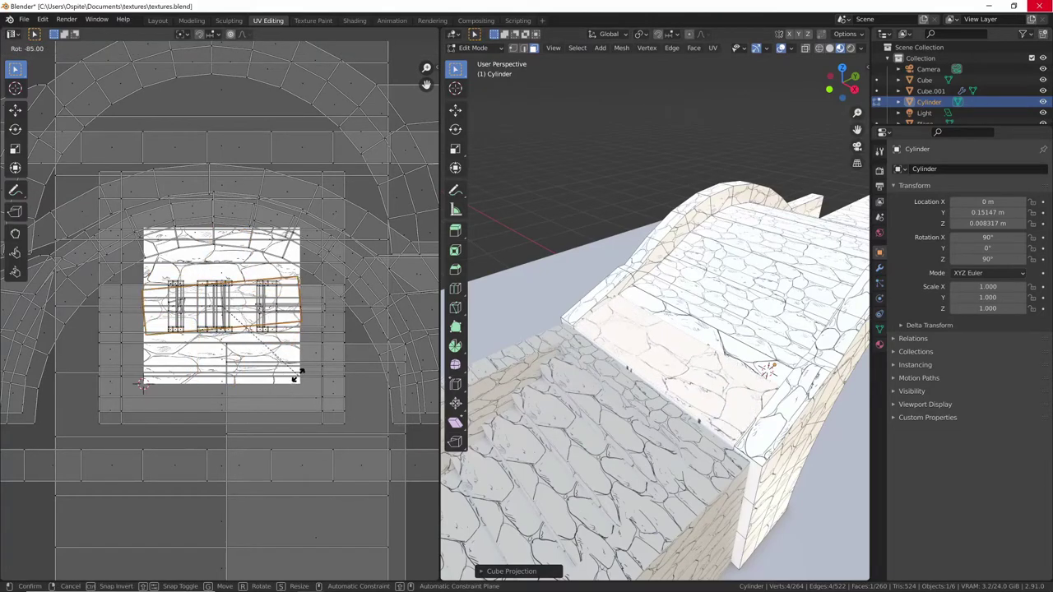
left_click(298, 380)
key("ctrl+z")
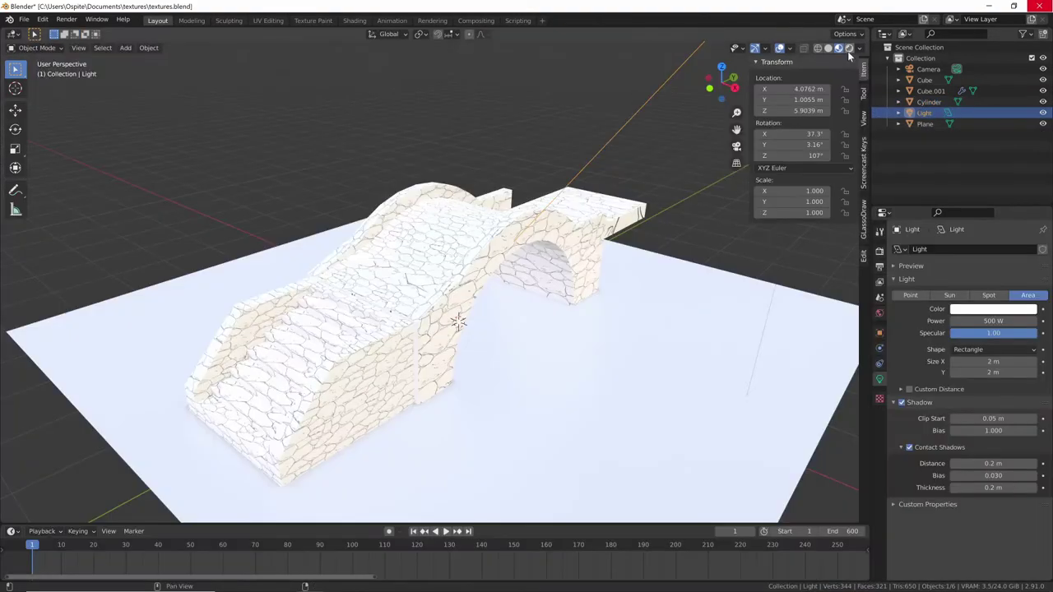
View the textured bridge in Rendered shading, selecting the Cylinder and orbiting toward the stairs.
left_click(847, 51)
middle_click_drag(554, 382, 577, 349)
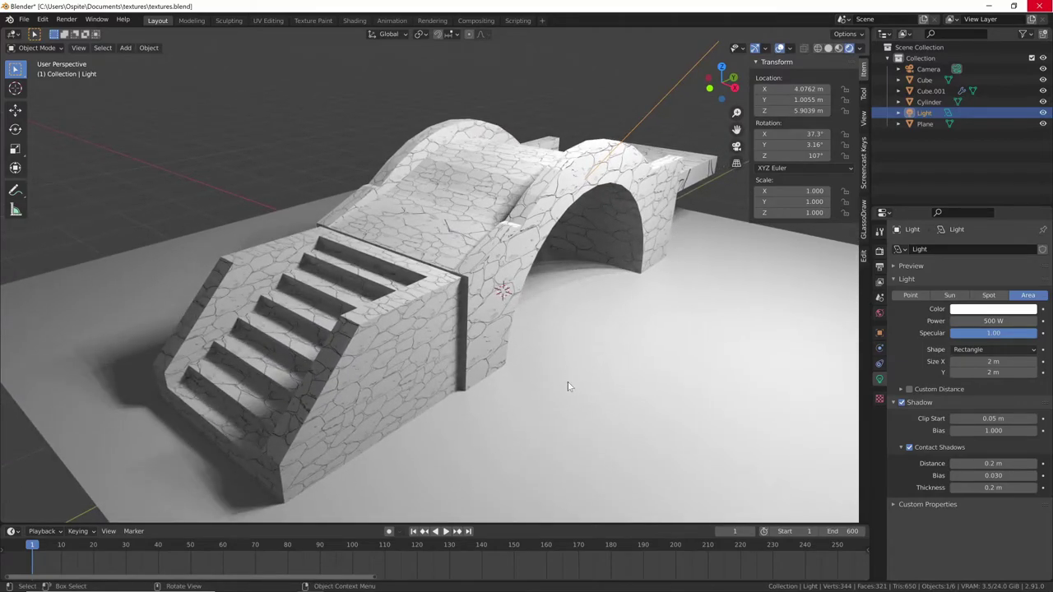
middle_click_drag(567, 381, 568, 384)
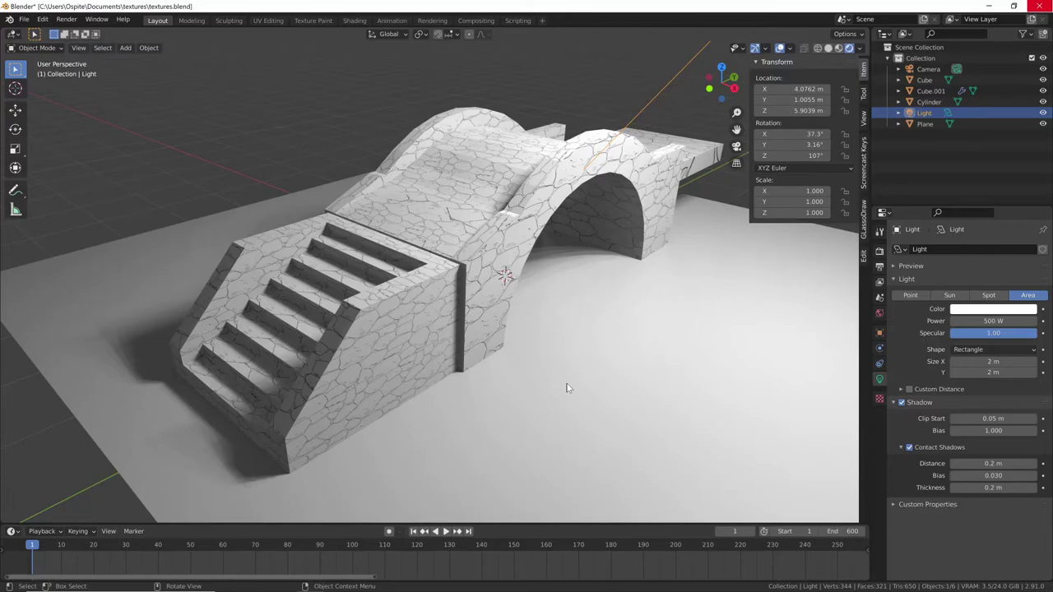
left_click(536, 366)
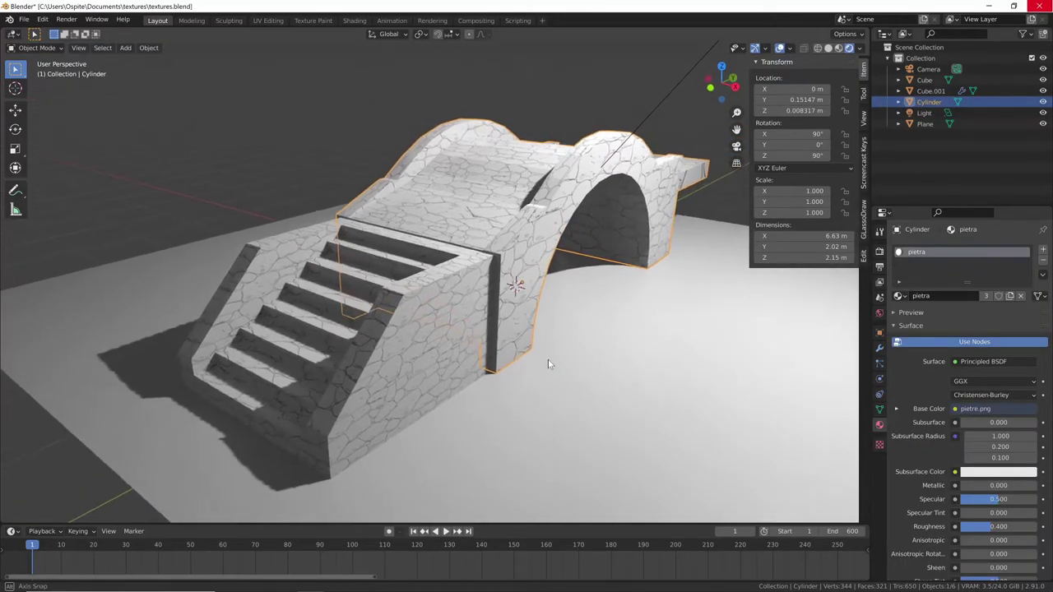
scroll(550, 356, "up", 5)
mouse_move(588, 334)
middle_mouse_down()
mouse_move(590, 317)
mouse_move(576, 312)
mouse_move(598, 333)
mouse_move(565, 331)
mouse_move(546, 362)
mouse_move(566, 359)
middle_mouse_up()
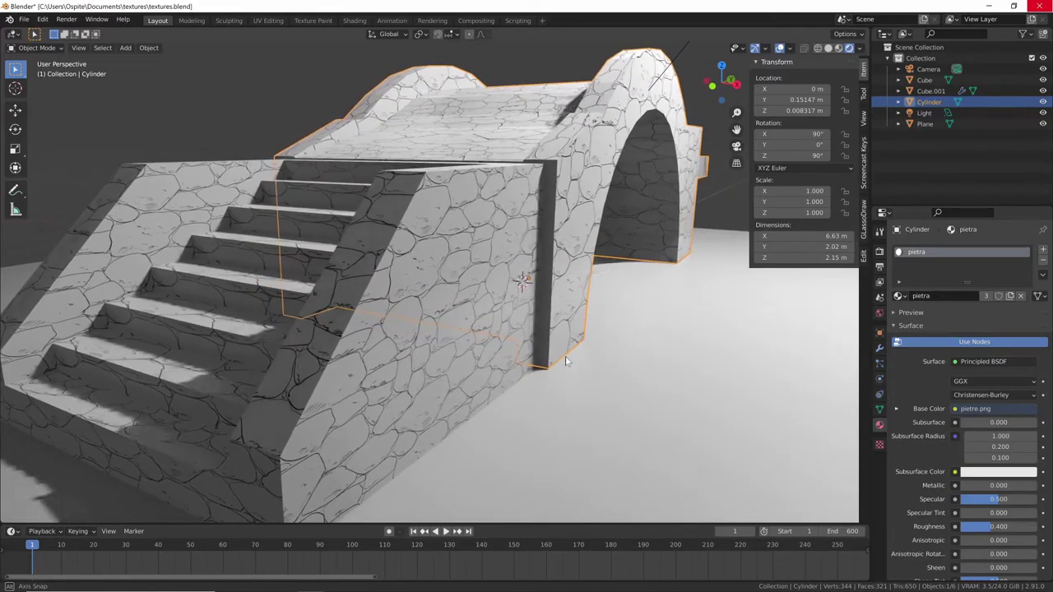
Inspect the bridge and stairs in Material Preview shading from several angles.
left_click(838, 48)
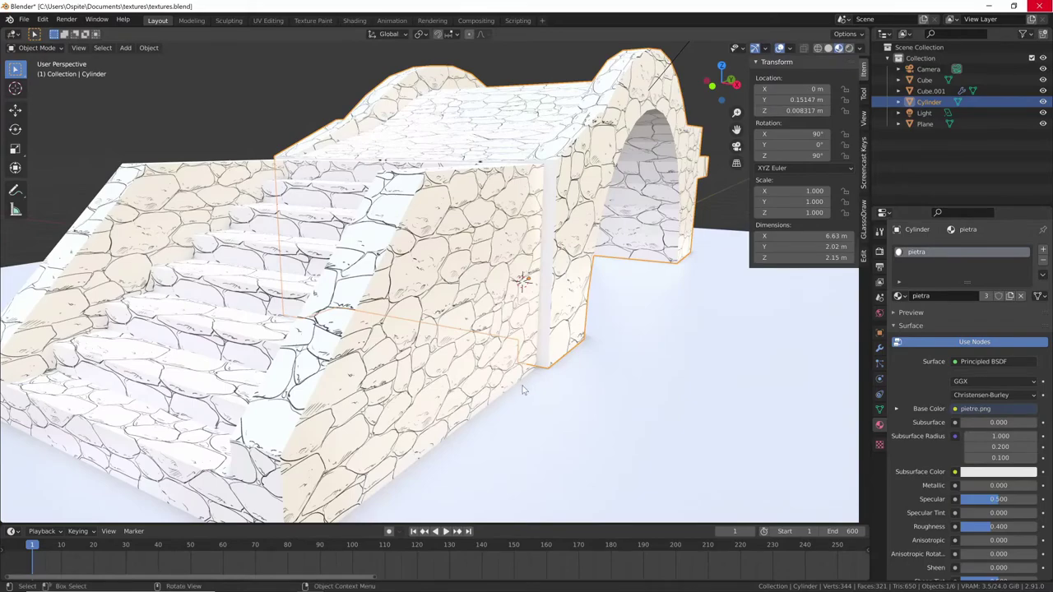
middle_click_drag(522, 389, 516, 392)
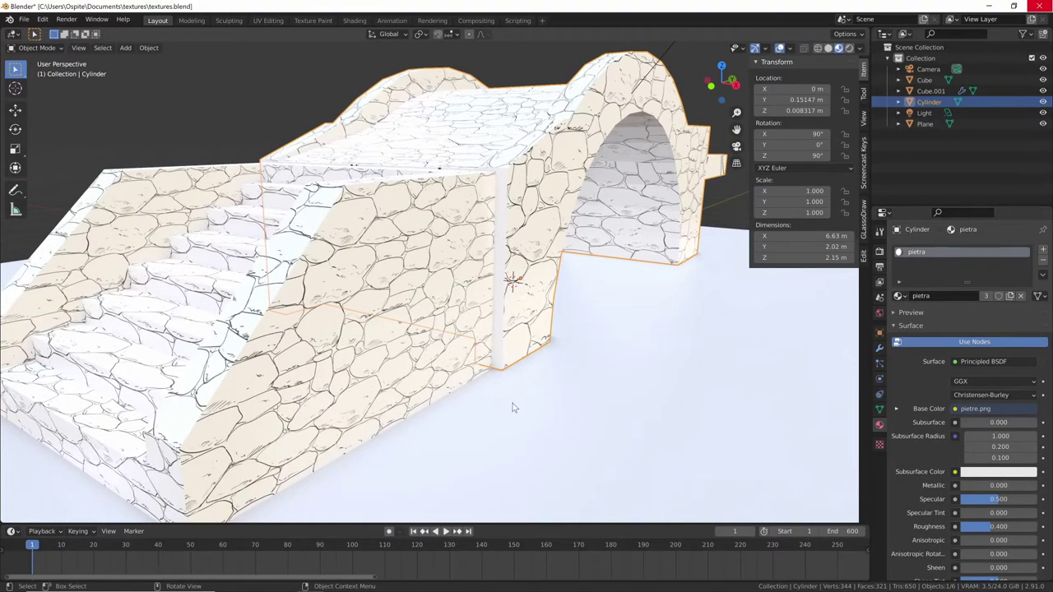
middle_click_drag(512, 406, 525, 406)
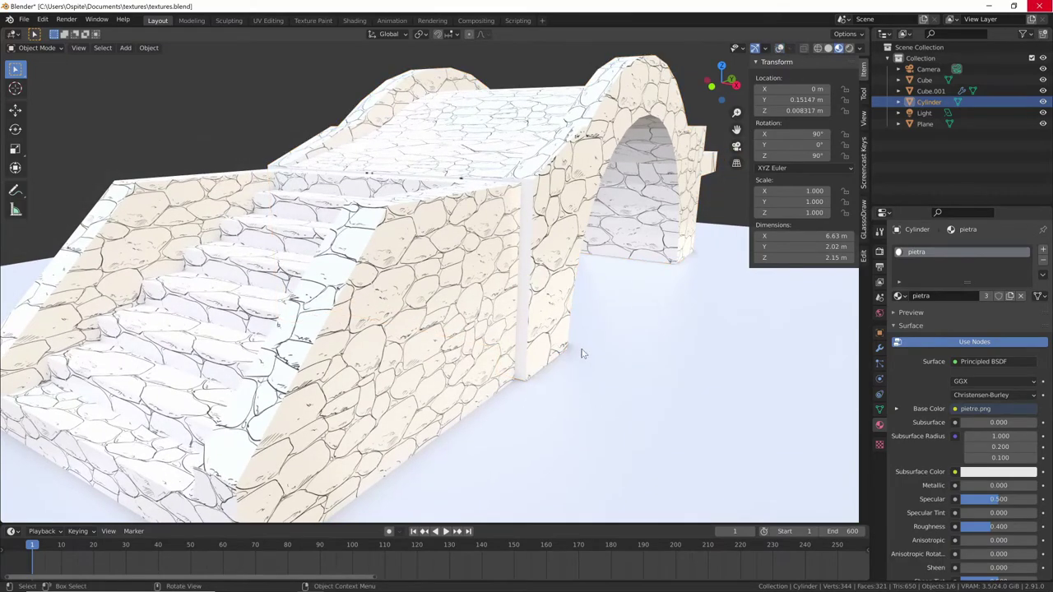
mouse_move(578, 352)
middle_mouse_down()
mouse_move(596, 337)
mouse_move(549, 372)
middle_mouse_up()
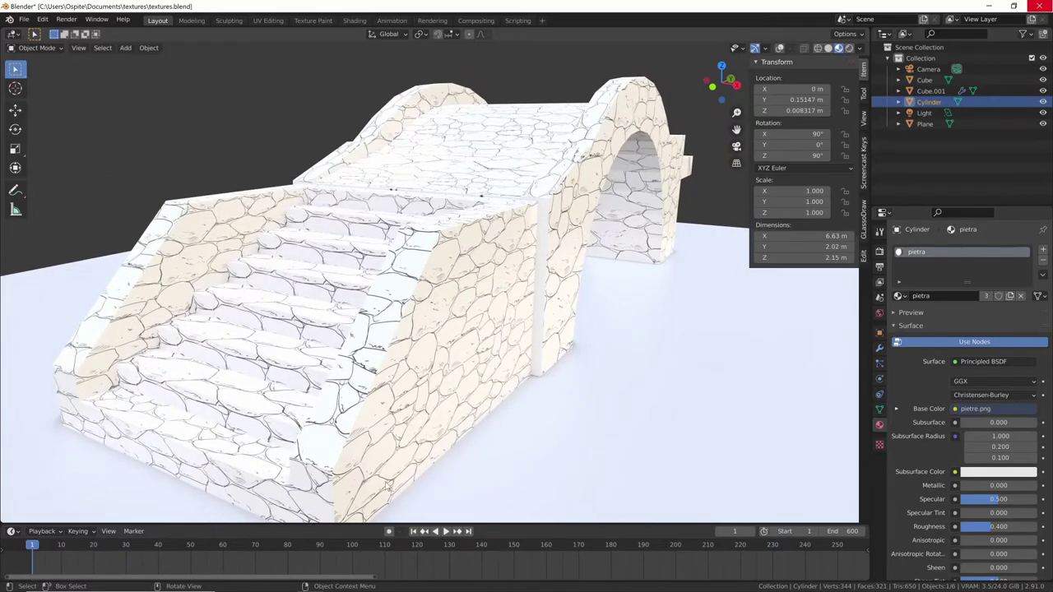
middle_click_drag(420, 440, 426, 431)
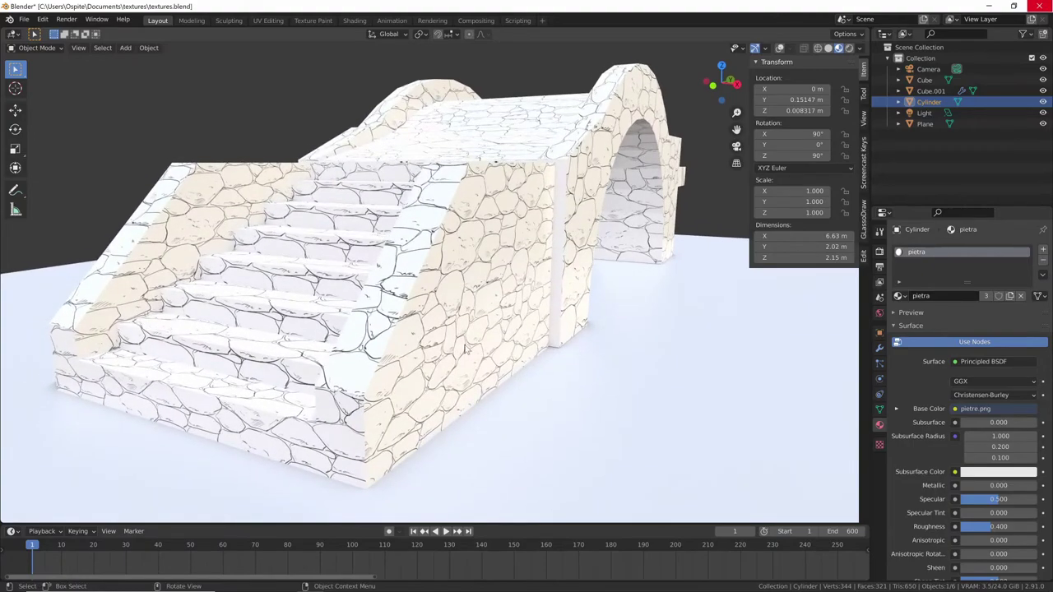
Switch to grey solid shading and open the stairs Cube in Edit Mode.
left_click(849, 48)
left_click(460, 312)
mouse_move(461, 313)
middle_mouse_down()
mouse_move(503, 319)
mouse_move(493, 337)
mouse_move(509, 334)
middle_mouse_up()
key("Tab")
Extrude the bottom step's side faces outward into two long blocks.
left_click(508, 333)
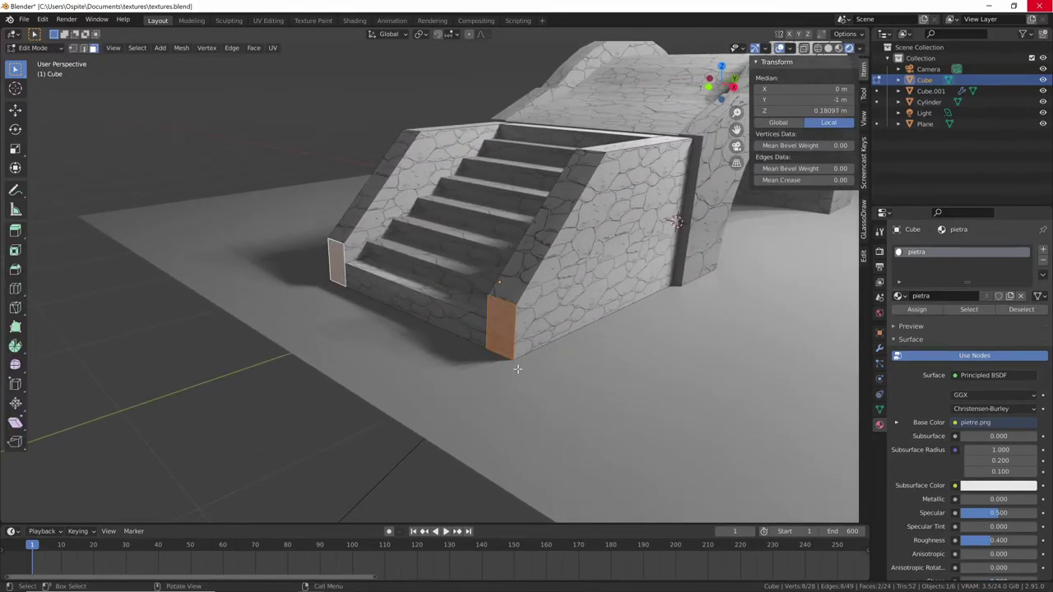
key("e")
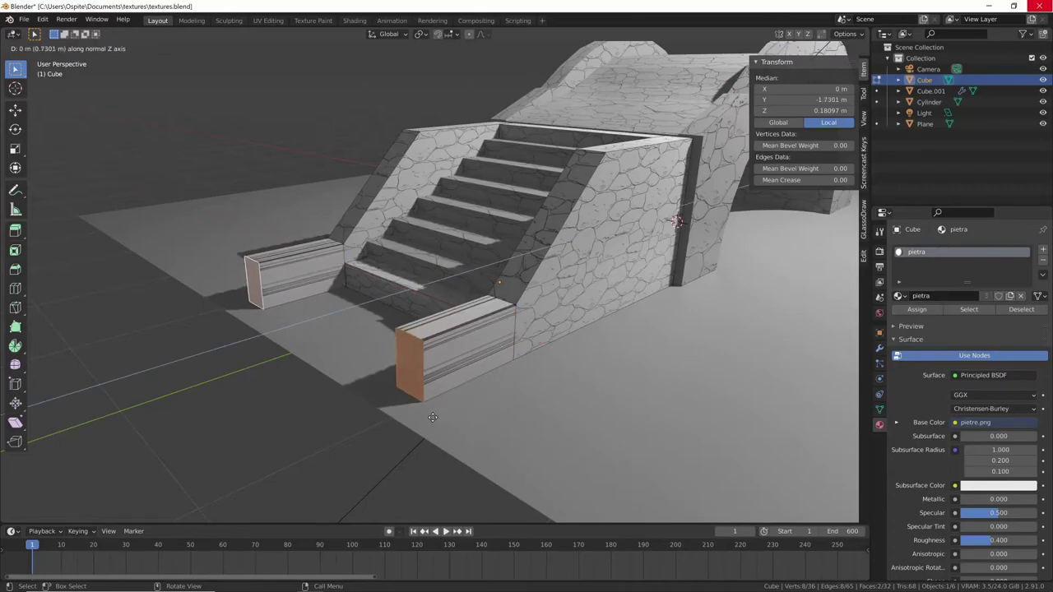
left_click(405, 435)
middle_click_drag(405, 435, 370, 370)
Inset and shrink both block tops, then extrude them upward into pillars.
left_click(436, 337)
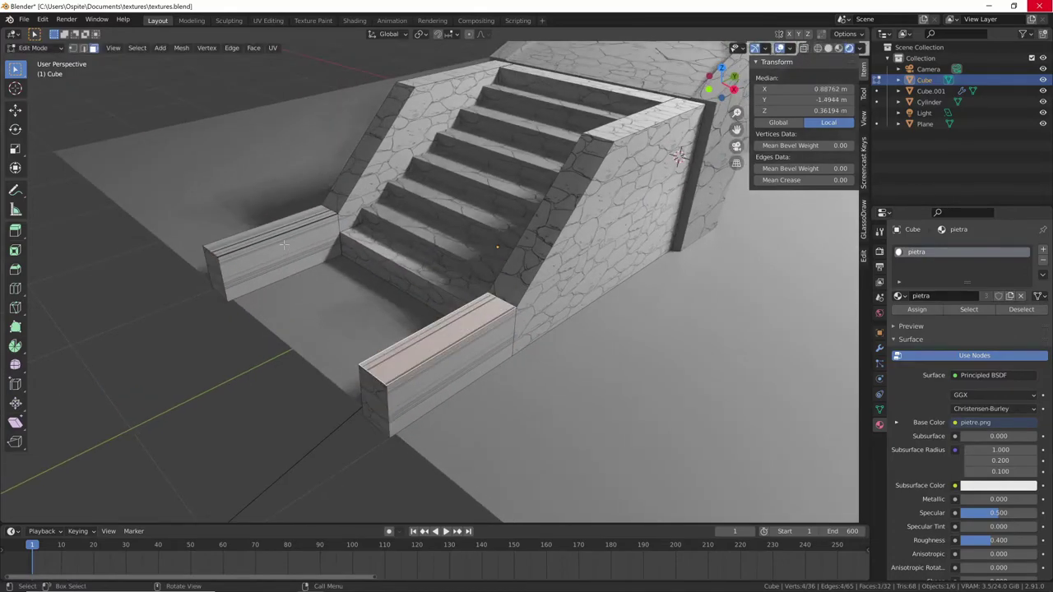
left_click(271, 234, "shift")
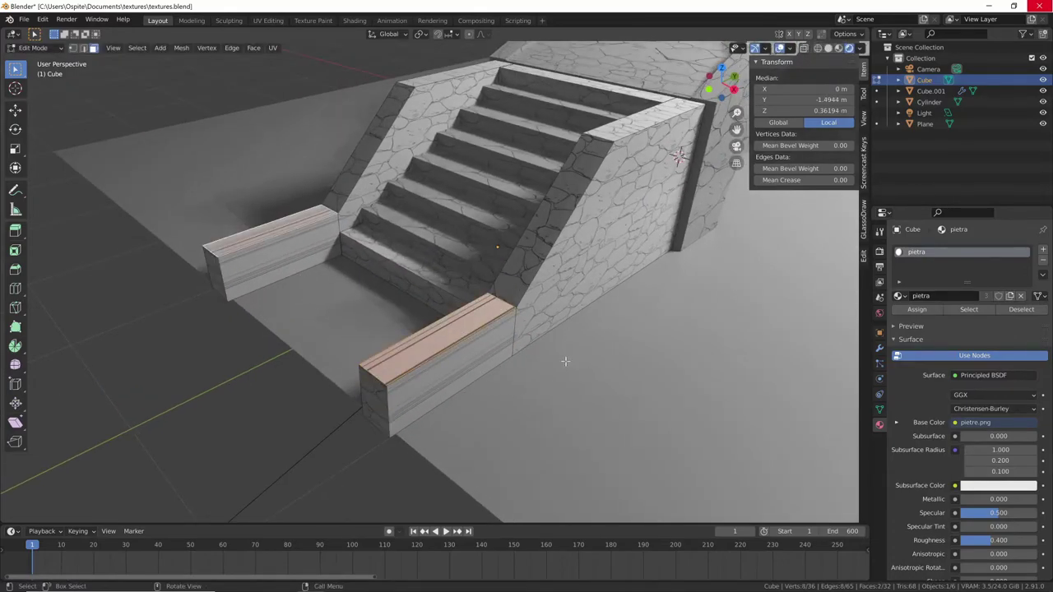
key("i")
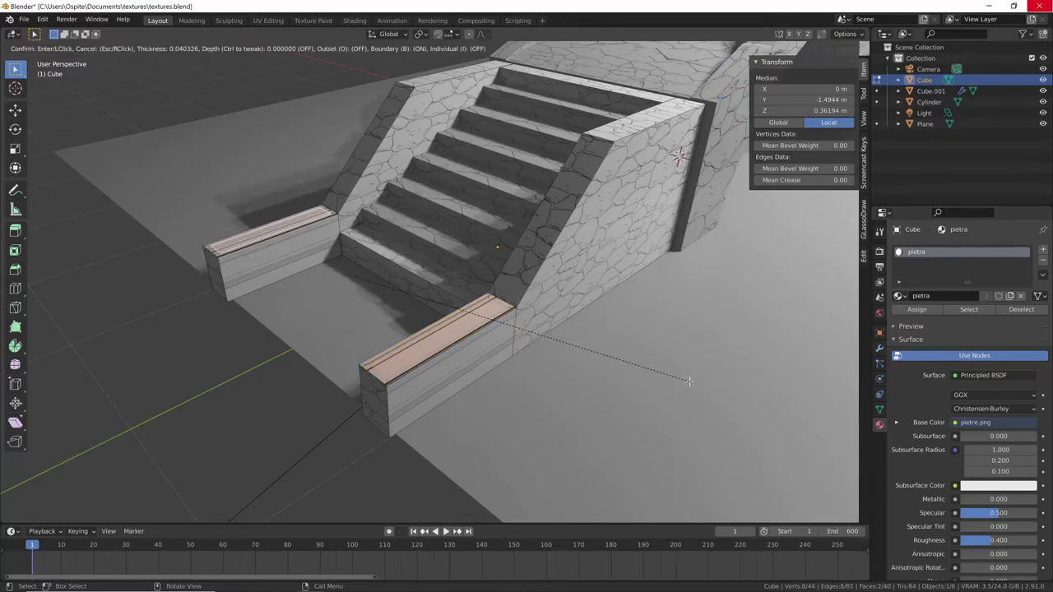
left_click(689, 380)
key("s")
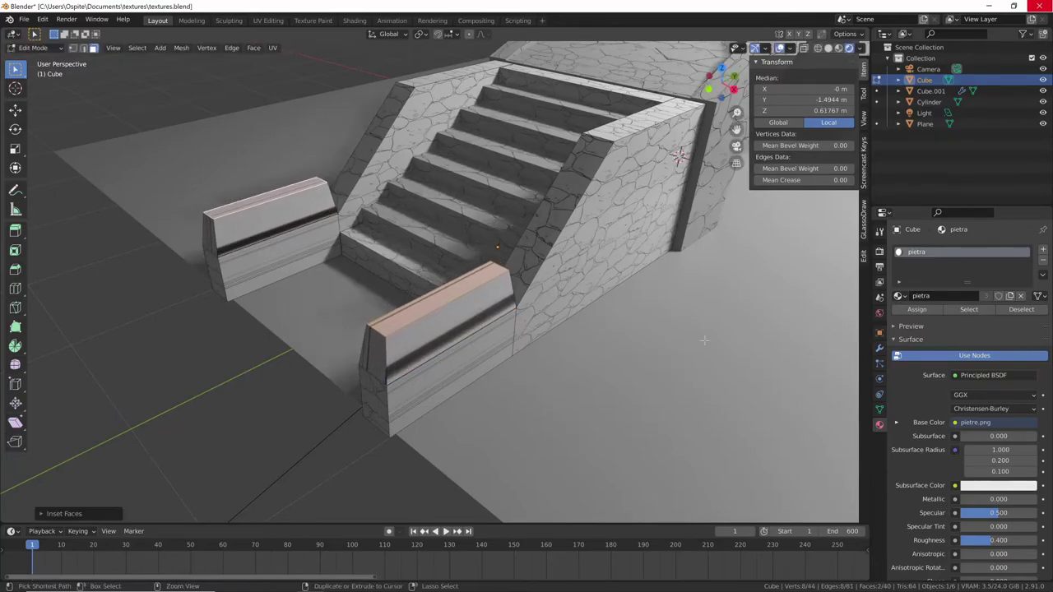
left_click(698, 376)
key("e")
left_click(473, 296)
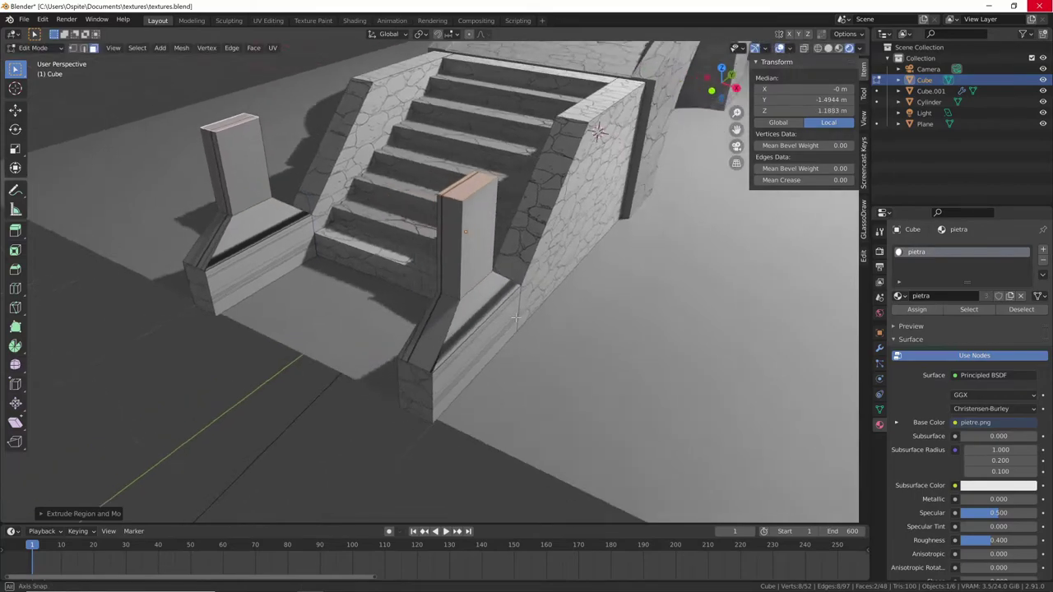
Bevel the pillar top edges, then switch to UV Editing.
mouse_move(473, 296)
middle_mouse_down()
mouse_move(606, 304)
mouse_move(538, 329)
mouse_move(573, 337)
mouse_move(542, 355)
middle_mouse_up()
key("ctrl+b")
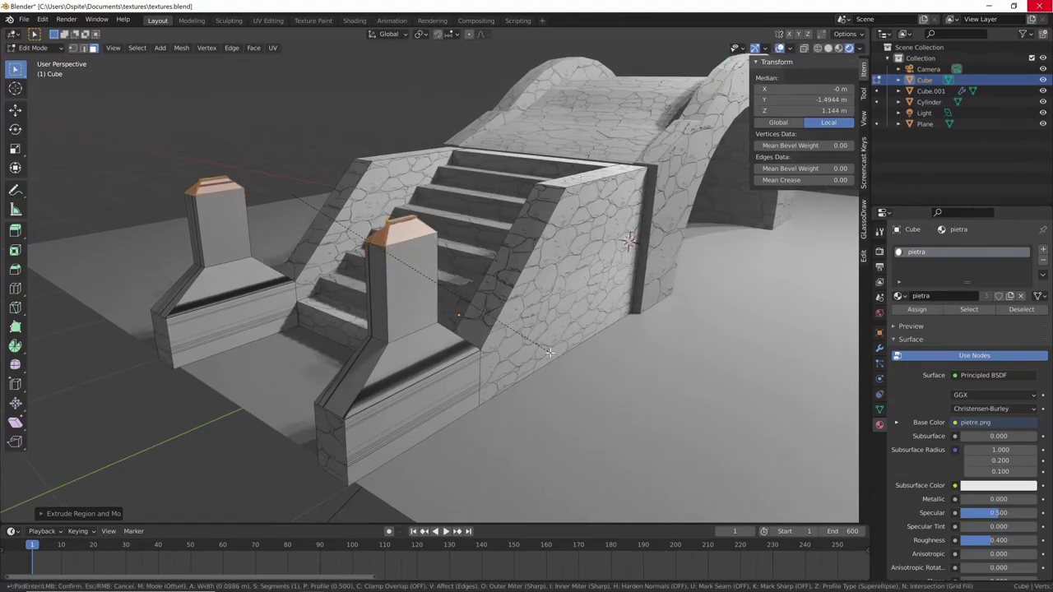
left_click(547, 352)
middle_click_drag(543, 362, 530, 379)
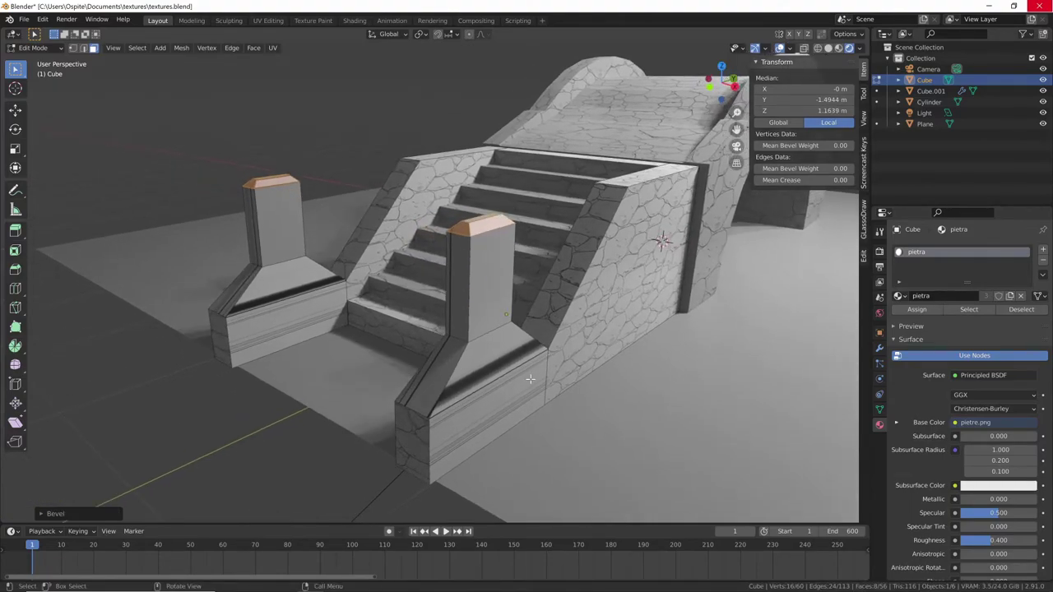
left_click(268, 20)
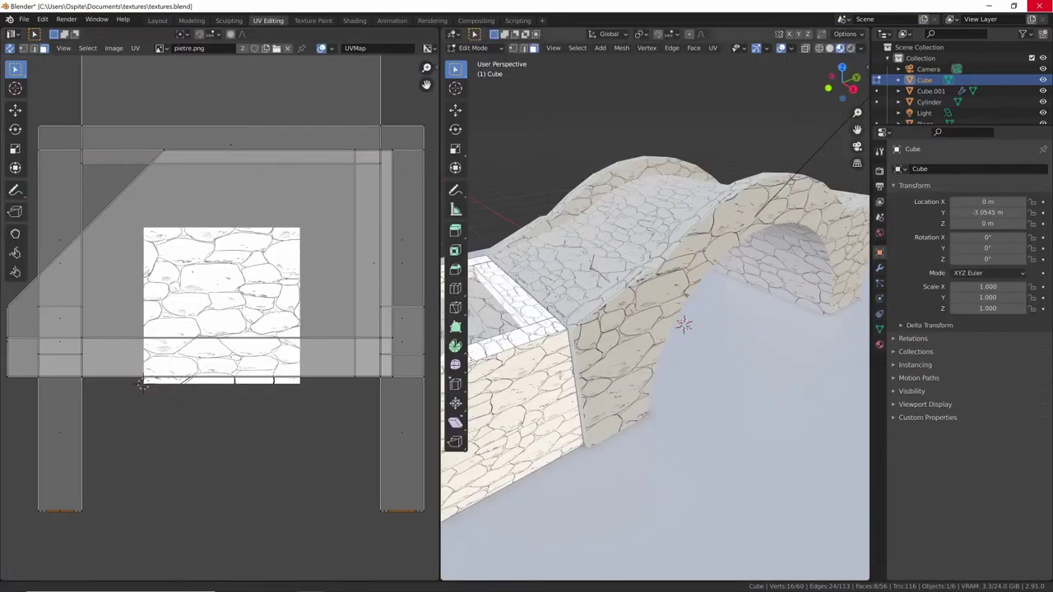
Box-select all end-post faces in wireframe right-side view, then restore textured shading.
mouse_move(607, 364)
middle_mouse_down()
mouse_move(603, 448)
mouse_move(589, 433)
middle_mouse_up()
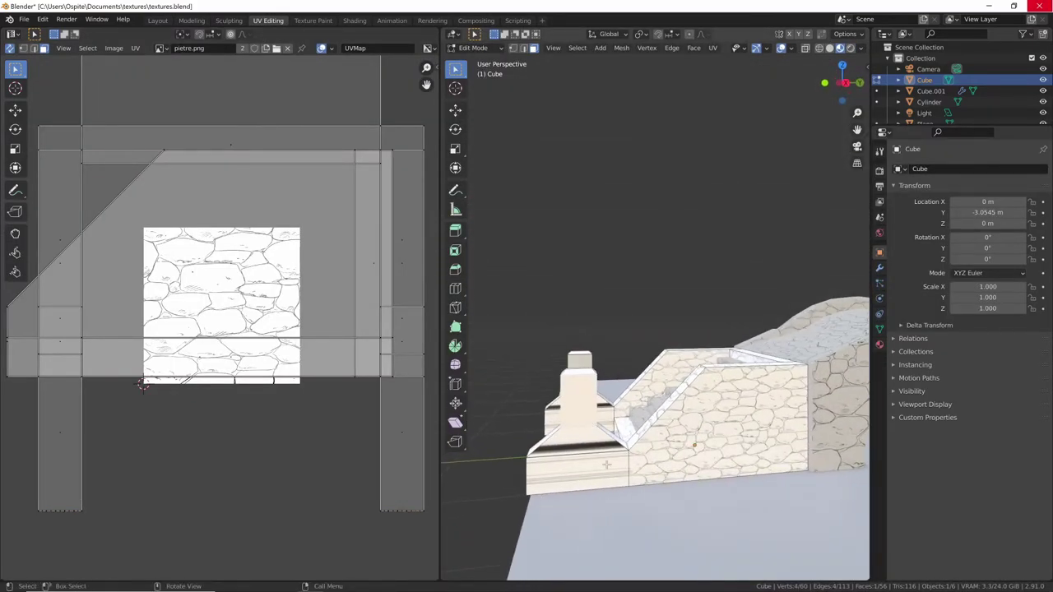
key("shift+z")
key("KP_3")
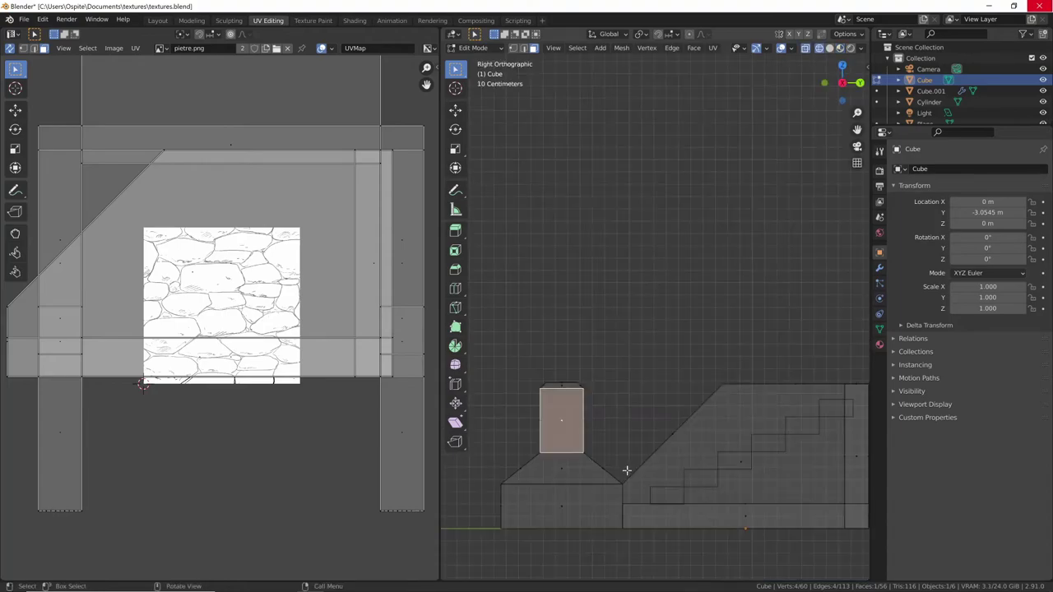
left_click_drag(490, 346, 619, 553)
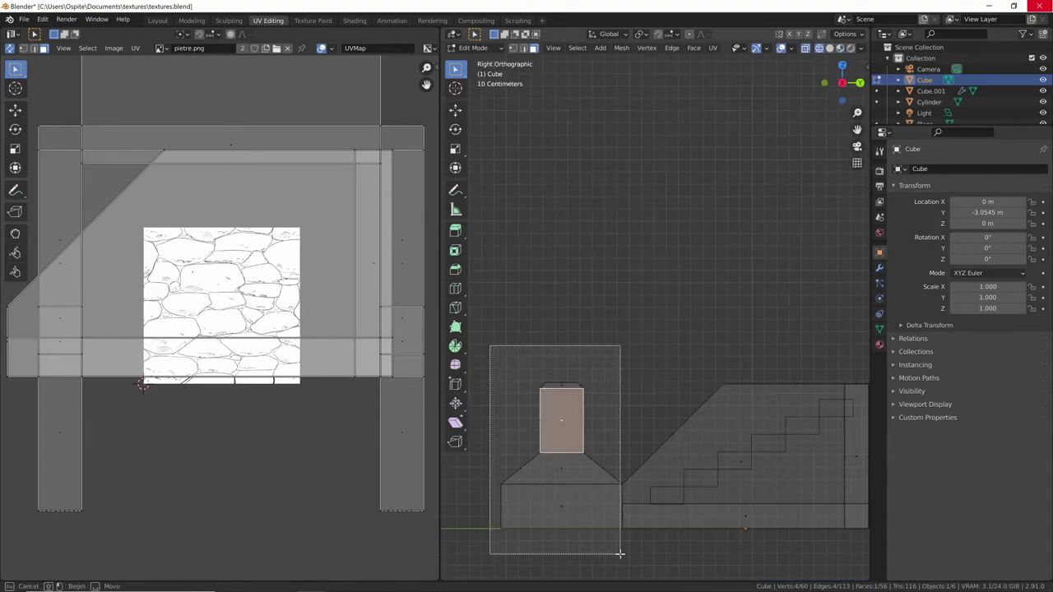
mouse_move(592, 348)
middle_mouse_down()
mouse_move(661, 404)
mouse_move(763, 347)
middle_mouse_up()
key("shift+z")
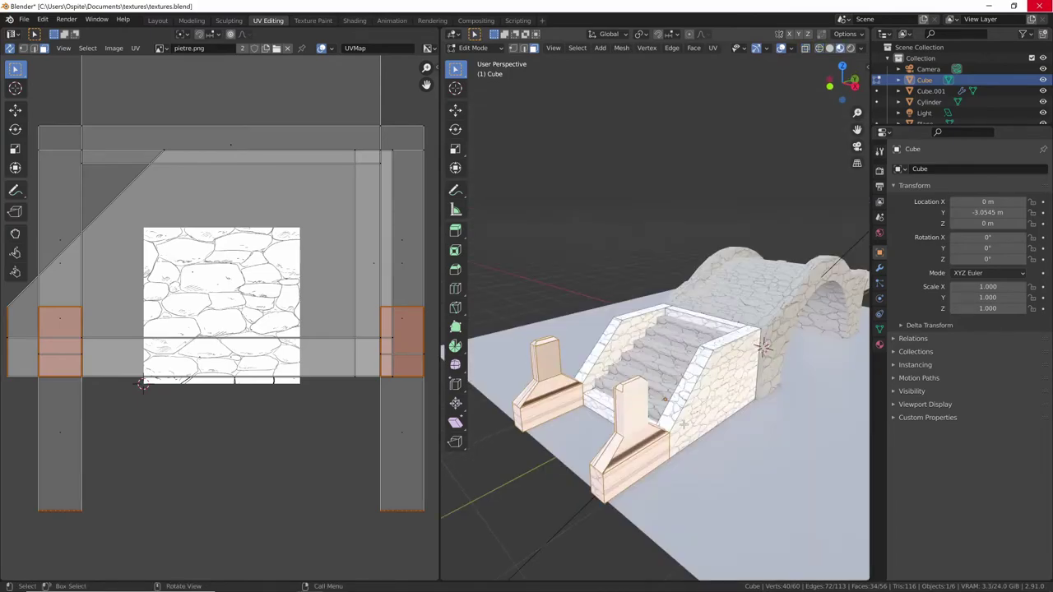
Cube-project the post faces, scale their UV islands up over the stone, and return to Layout.
key("u")
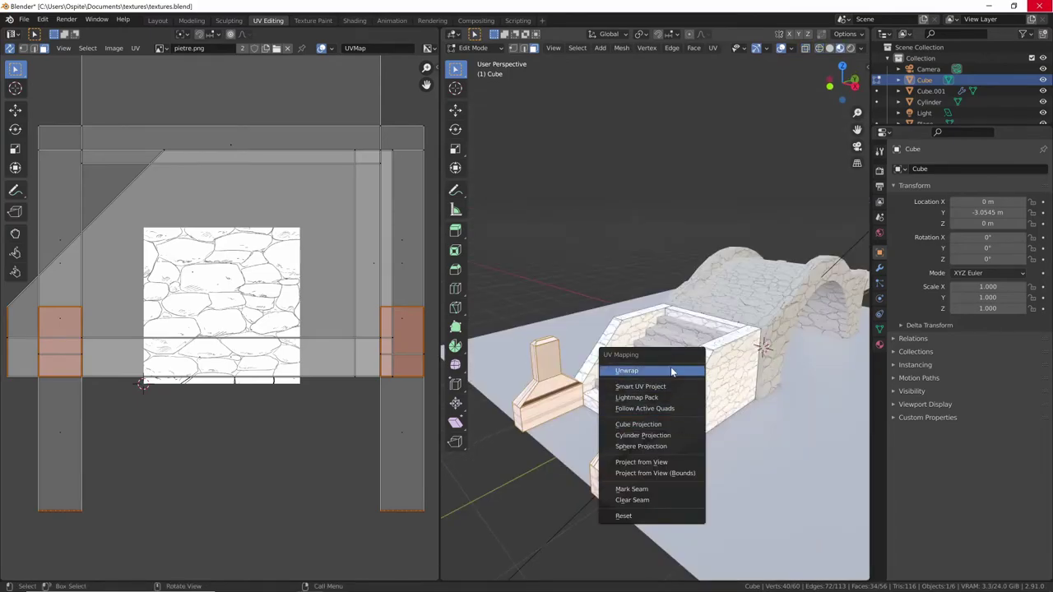
left_click(671, 370)
key("u")
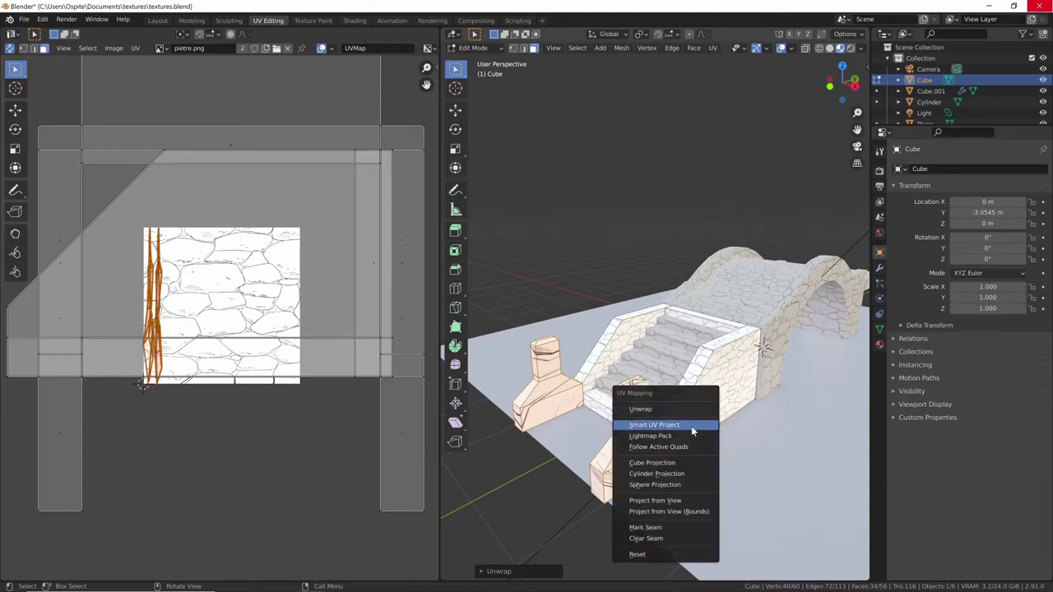
left_click(682, 466)
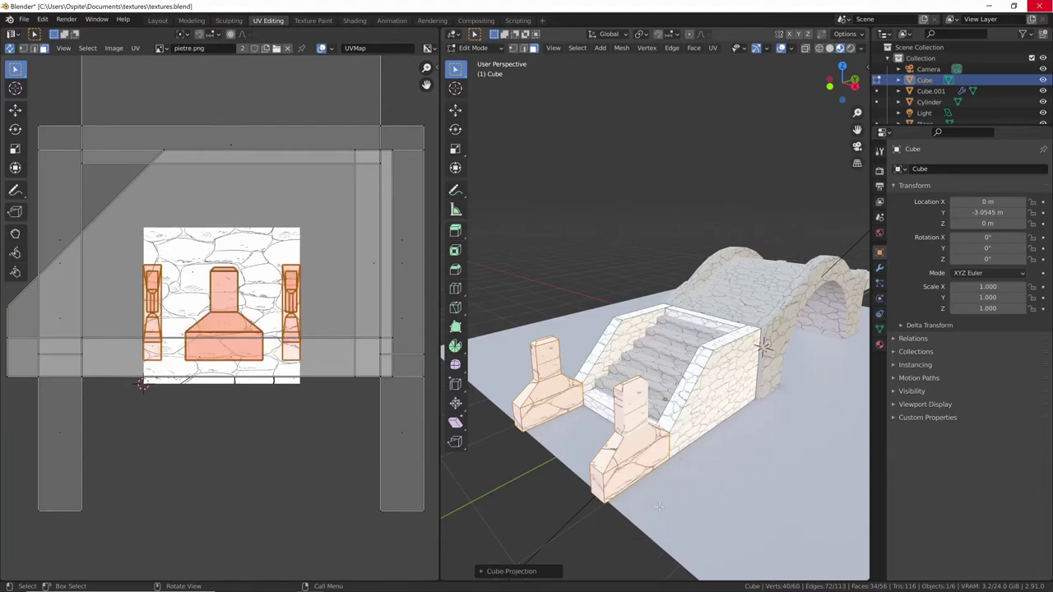
middle_click_drag(643, 456, 609, 461)
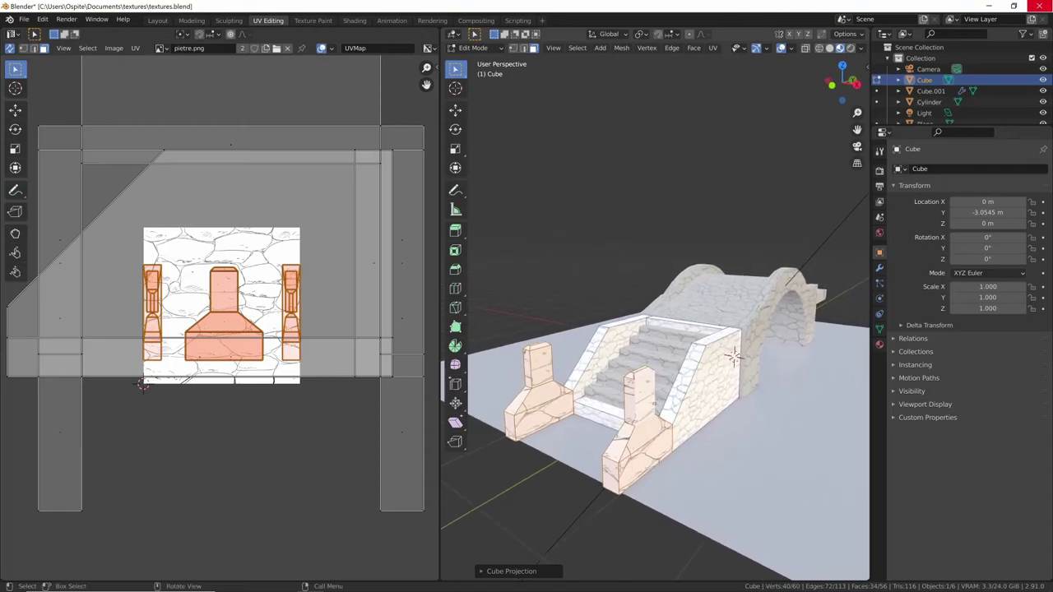
key("s")
left_click(308, 437)
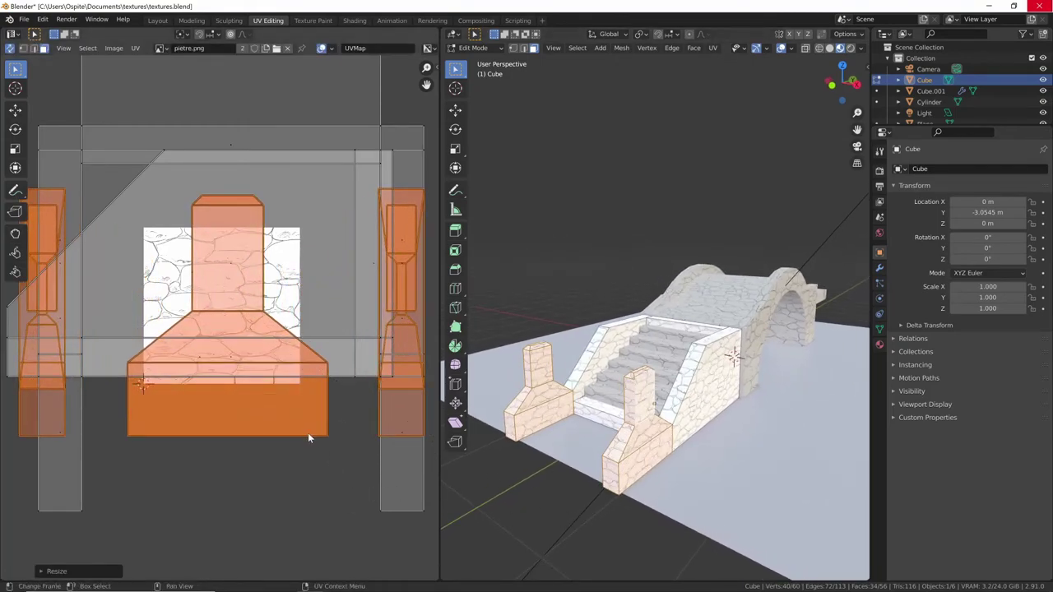
mouse_move(678, 466)
middle_mouse_down()
mouse_move(685, 427)
mouse_move(603, 442)
middle_mouse_up()
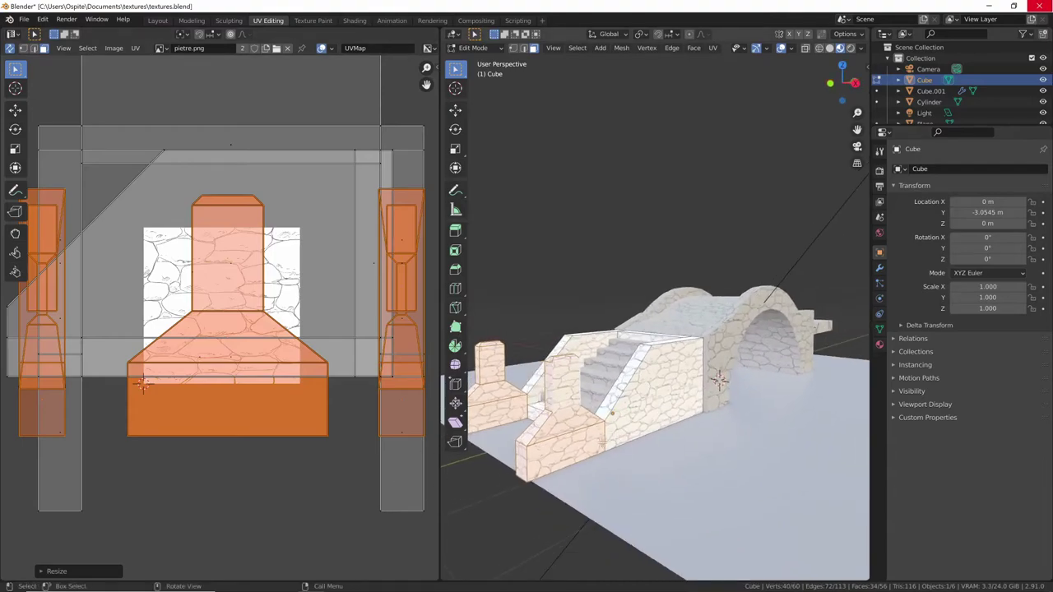
left_click(158, 20)
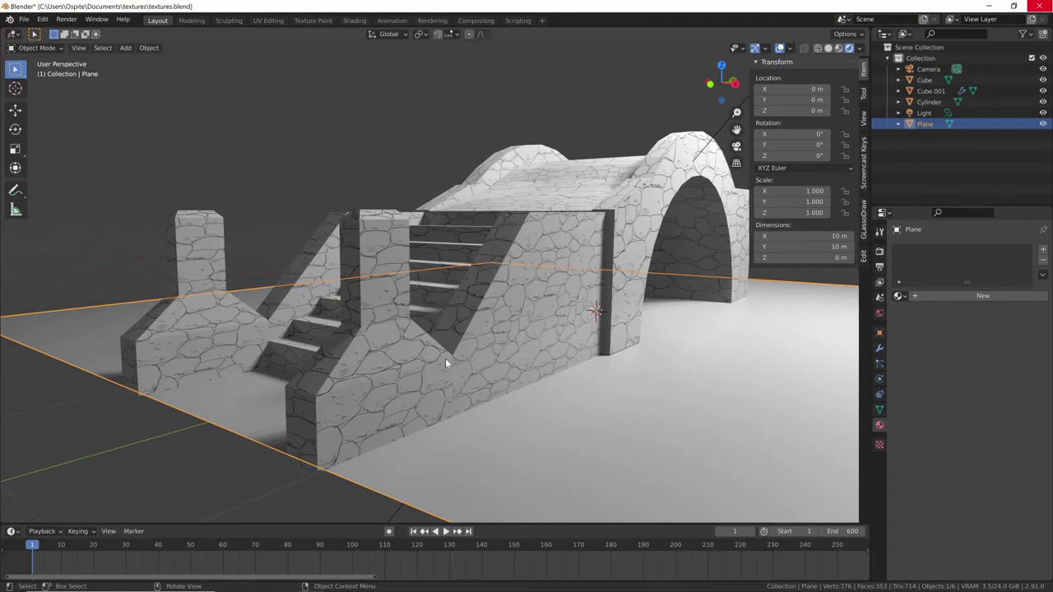
Select the stairs object and enter Edit Mode on its mesh.
middle_click_drag(376, 337, 415, 363)
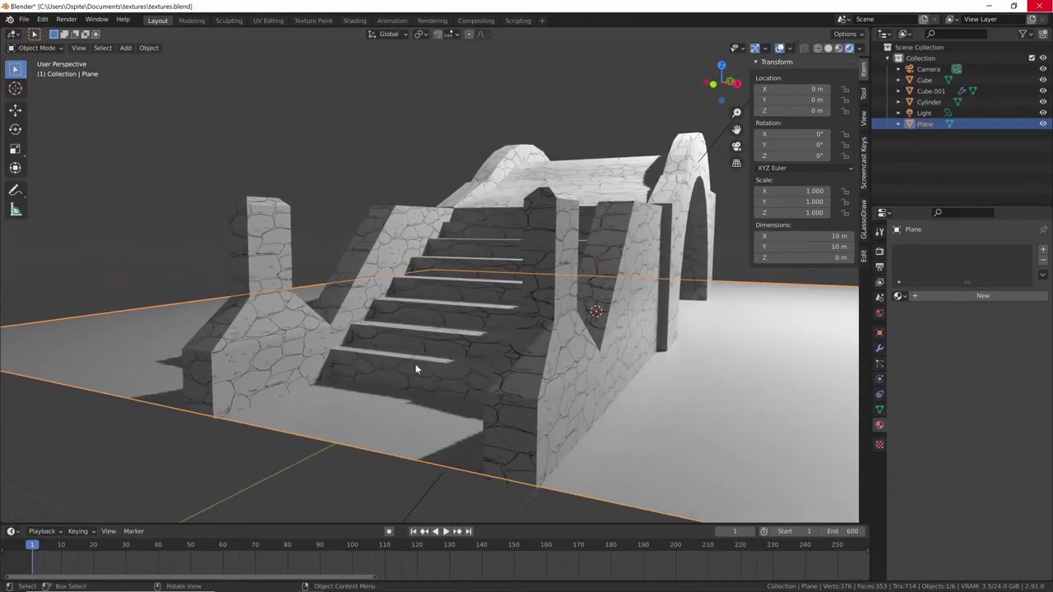
left_click(551, 374)
left_click(530, 383)
left_click(543, 425)
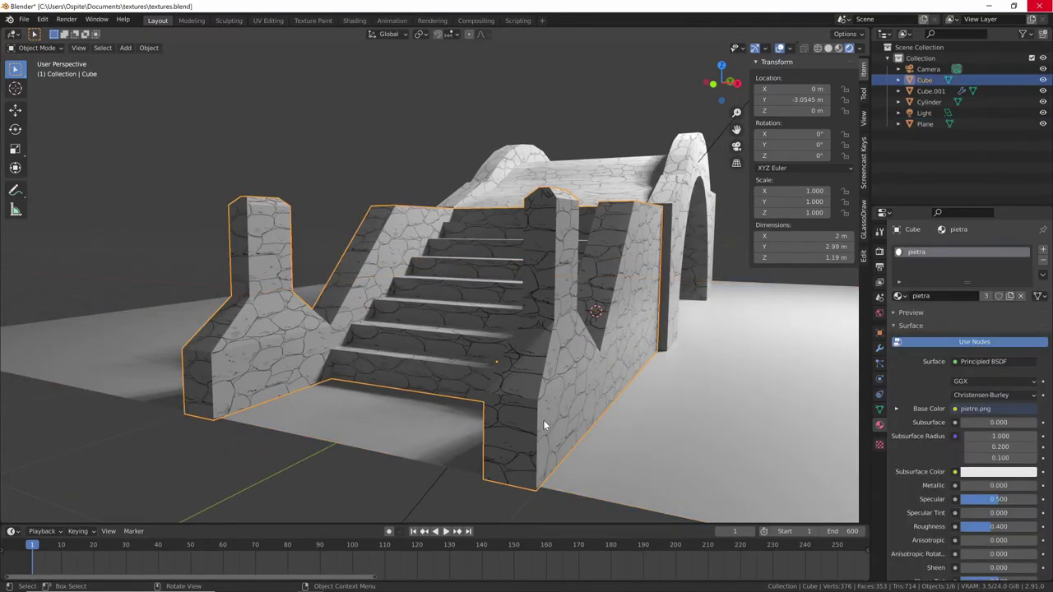
key("Tab")
Check the stone-textured faces on the stair block's pillars and posts, then leave Edit Mode.
left_click(511, 437)
left_click(511, 436)
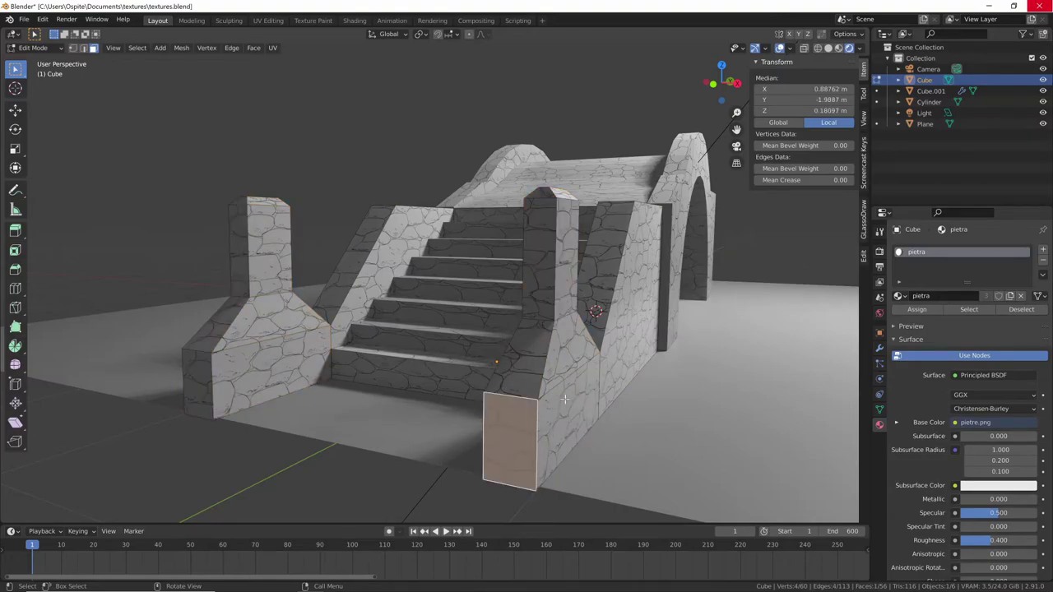
left_click(565, 399)
left_click(569, 243)
middle_click_drag(568, 241, 573, 368)
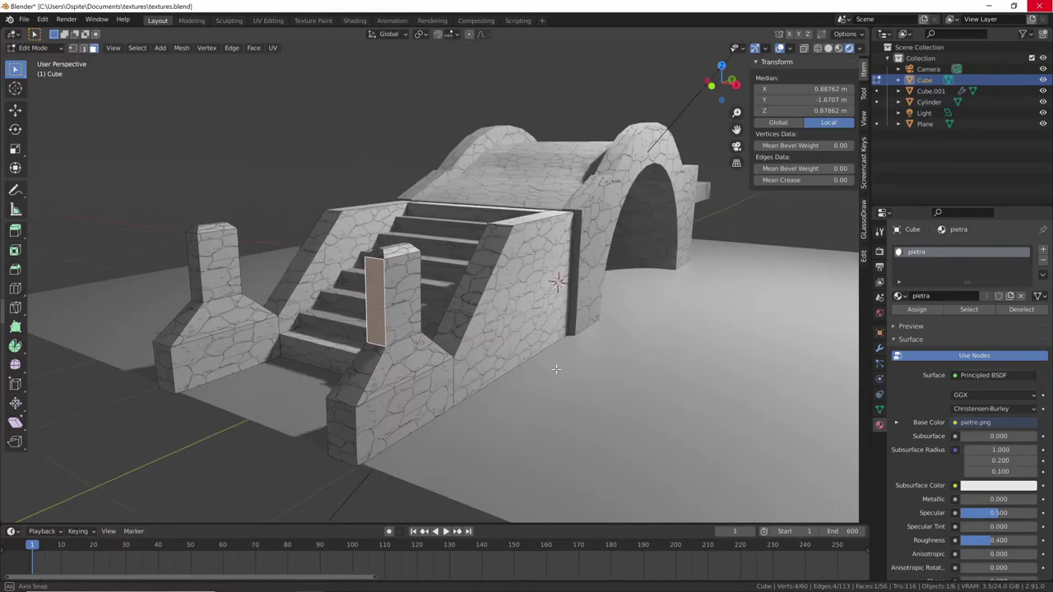
key("Tab")
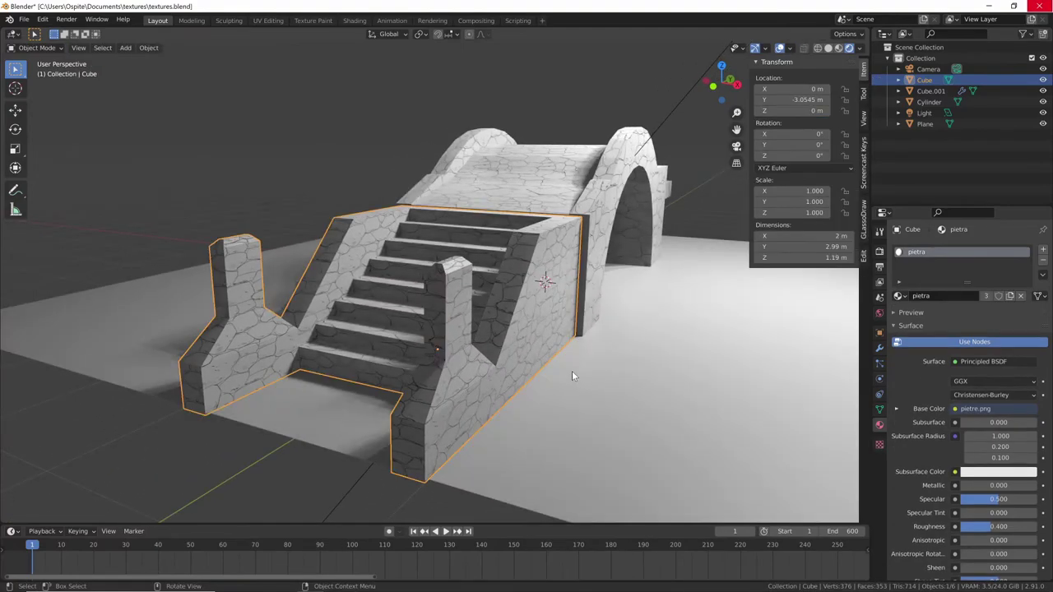
Orbit around the finished staircase and select the arched bridge deck.
mouse_move(575, 358)
middle_mouse_down()
mouse_move(564, 367)
mouse_move(648, 339)
mouse_move(581, 344)
mouse_move(573, 358)
middle_mouse_up()
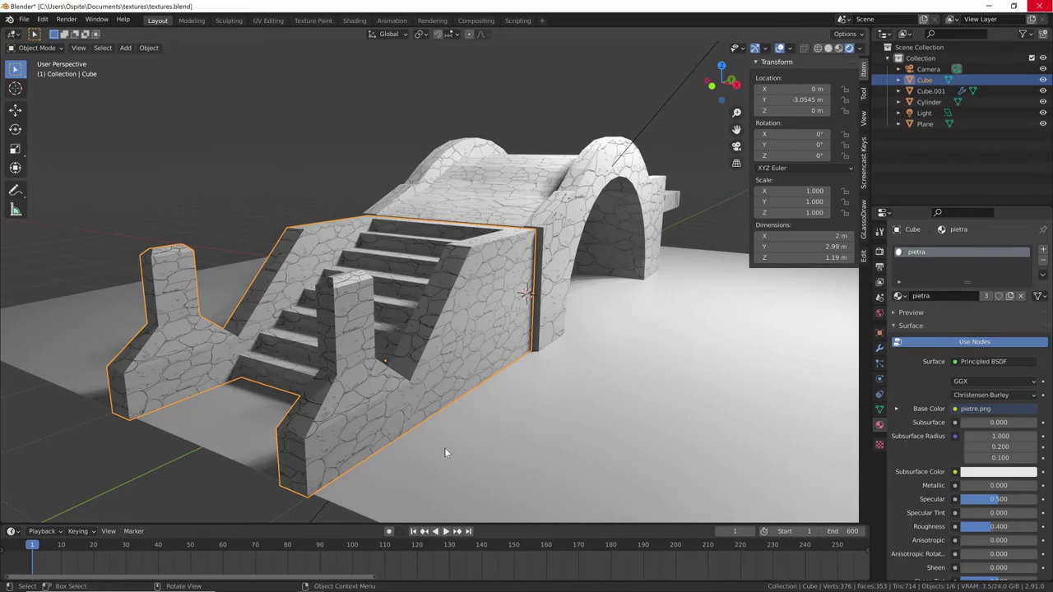
mouse_move(471, 416)
middle_mouse_down()
mouse_move(494, 434)
mouse_move(472, 414)
mouse_move(566, 362)
mouse_move(417, 443)
mouse_move(503, 367)
mouse_move(459, 401)
mouse_move(379, 378)
middle_mouse_up()
left_click(411, 386)
Edit the bridge deck in UV Editing and select the strip of walkway faces.
key("Tab")
scroll(379, 379, "down", 5)
left_click(267, 20)
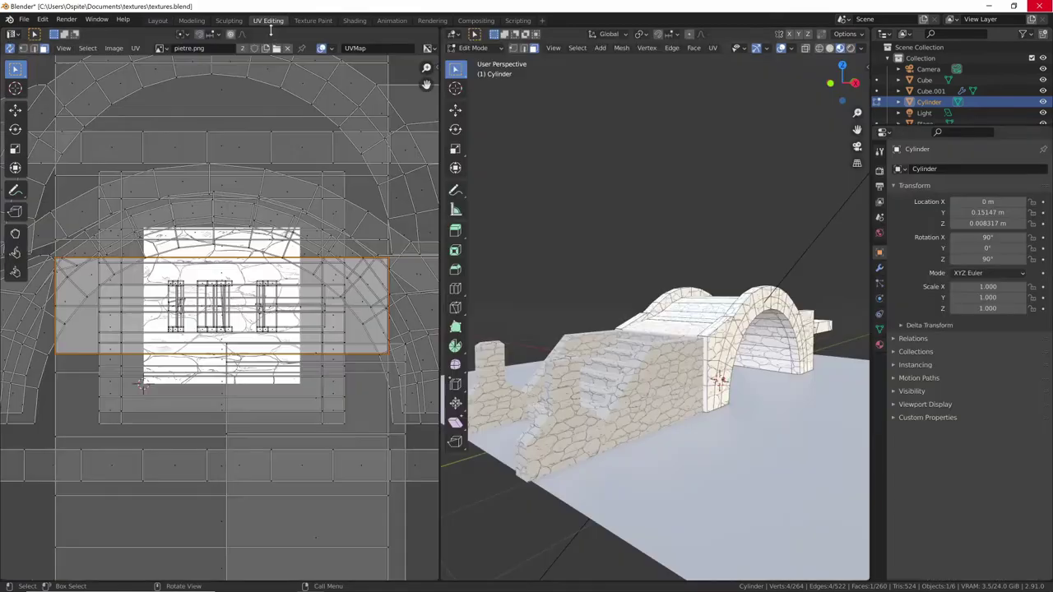
middle_click_drag(542, 411, 607, 378)
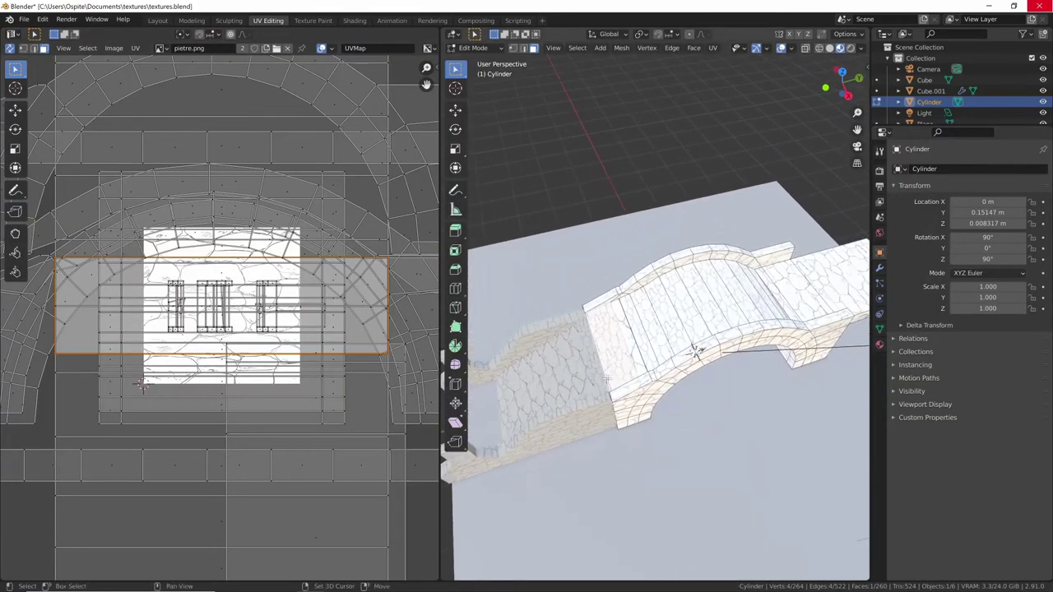
left_click(640, 336)
middle_click_drag(640, 336, 616, 386)
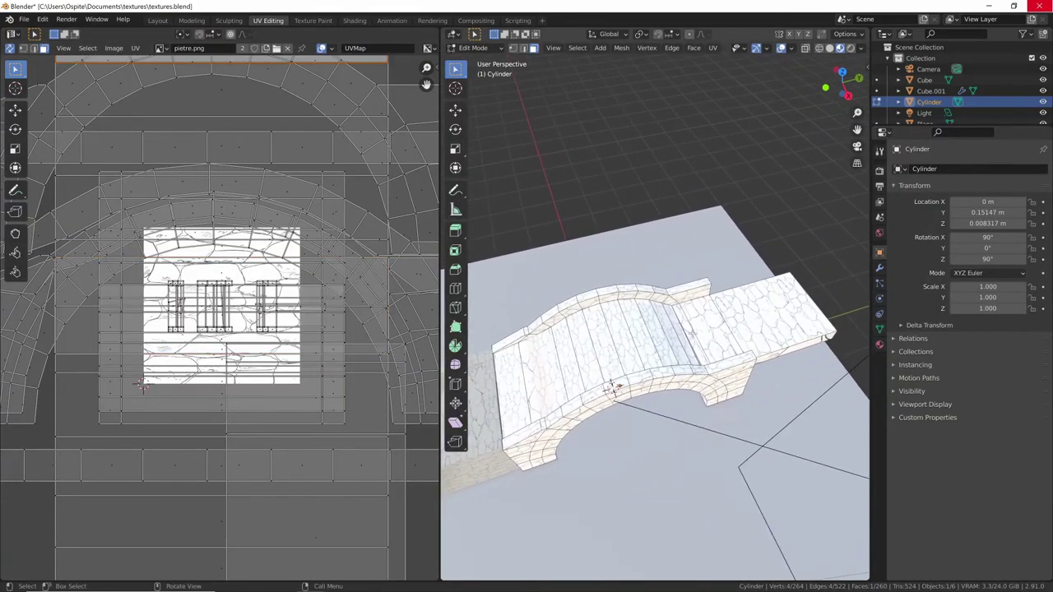
left_click(615, 387, "ctrl")
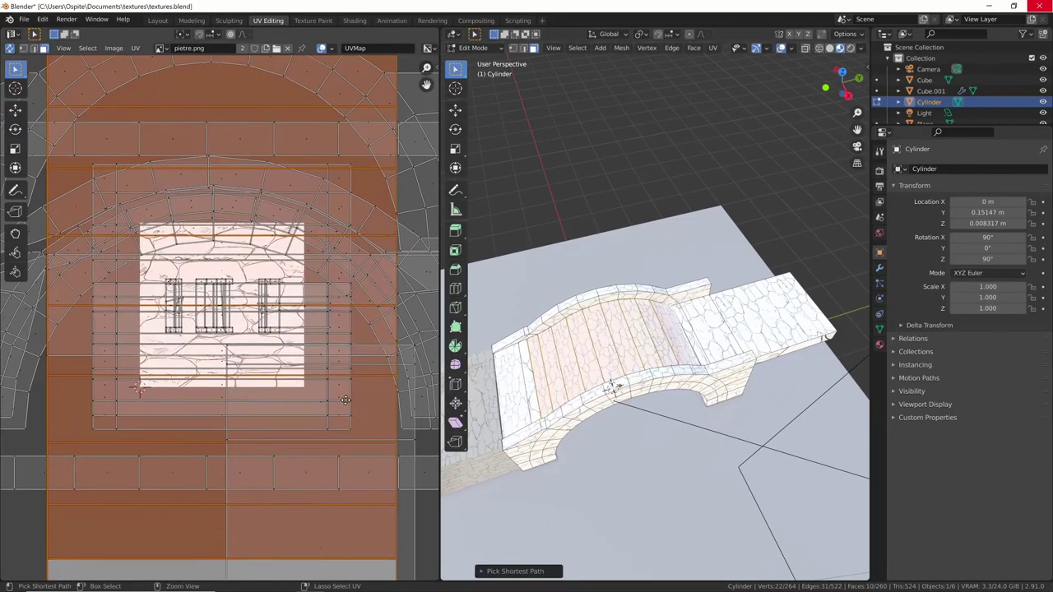
scroll(346, 386, "down", 3)
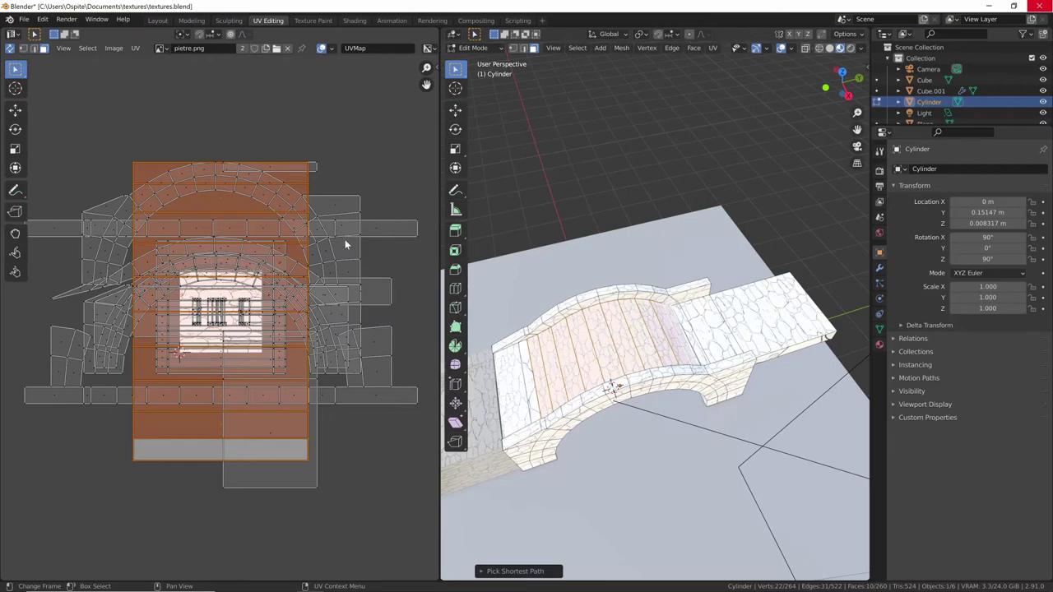
Rotate the walkway's UV island so it lies straight over pietre.png.
key("r")
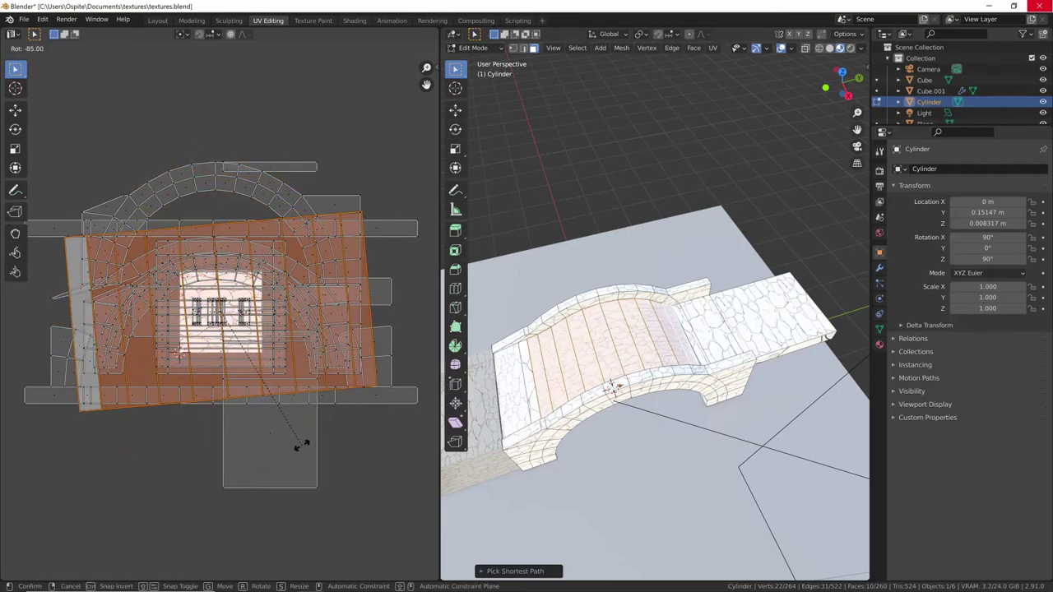
left_click(295, 450)
scroll(766, 262, "up", 2)
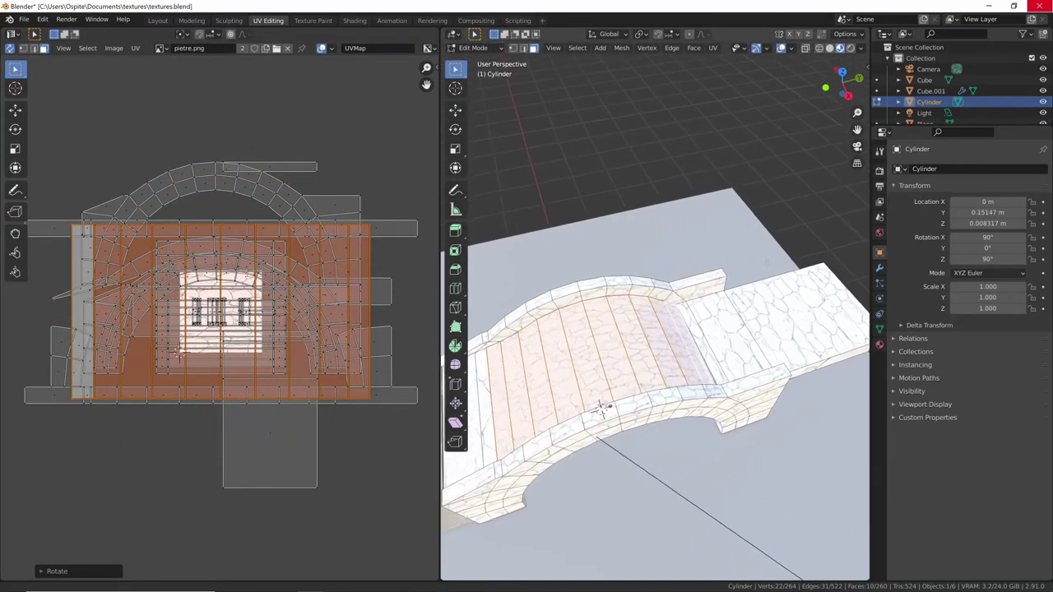
scroll(767, 262, "up", 1)
scroll(767, 262, "up", 1)
scroll(767, 263, "up", 1)
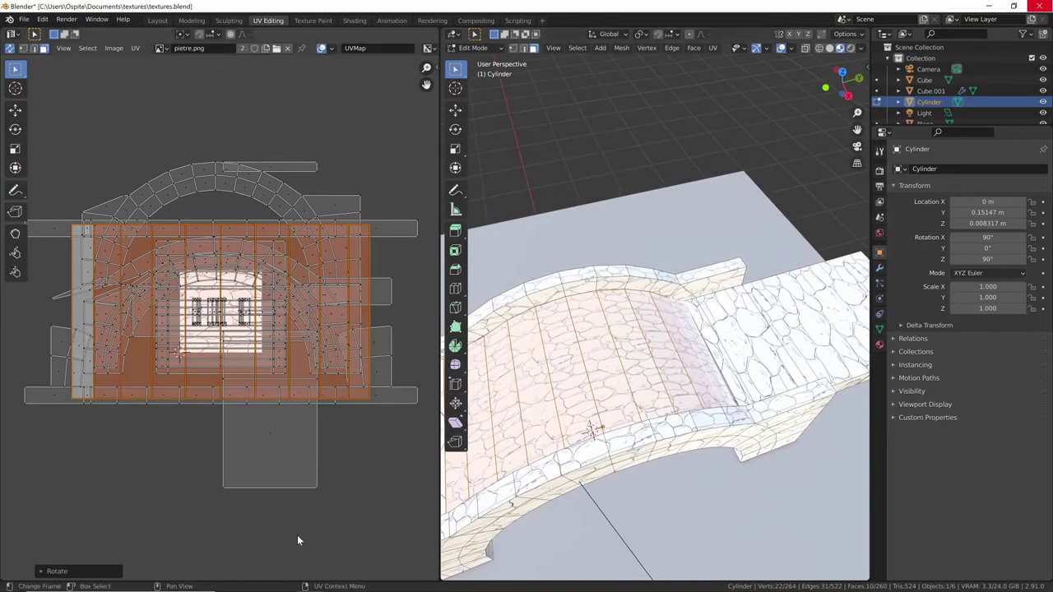
Stretch the walkway UV strip horizontally about 2.29 times.
key("s")
key("x")
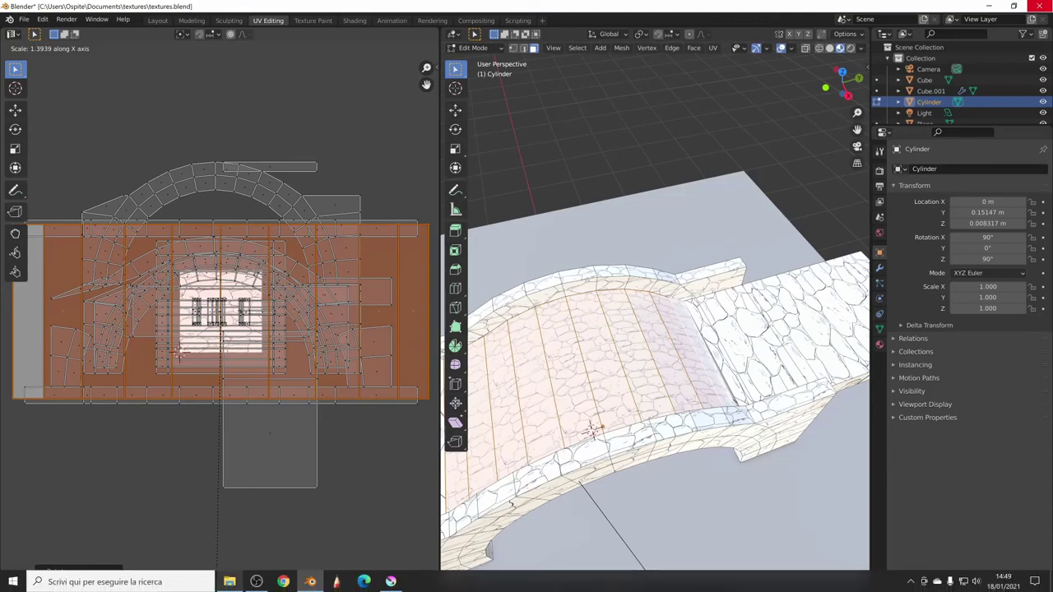
scroll(262, 374, "down", 2)
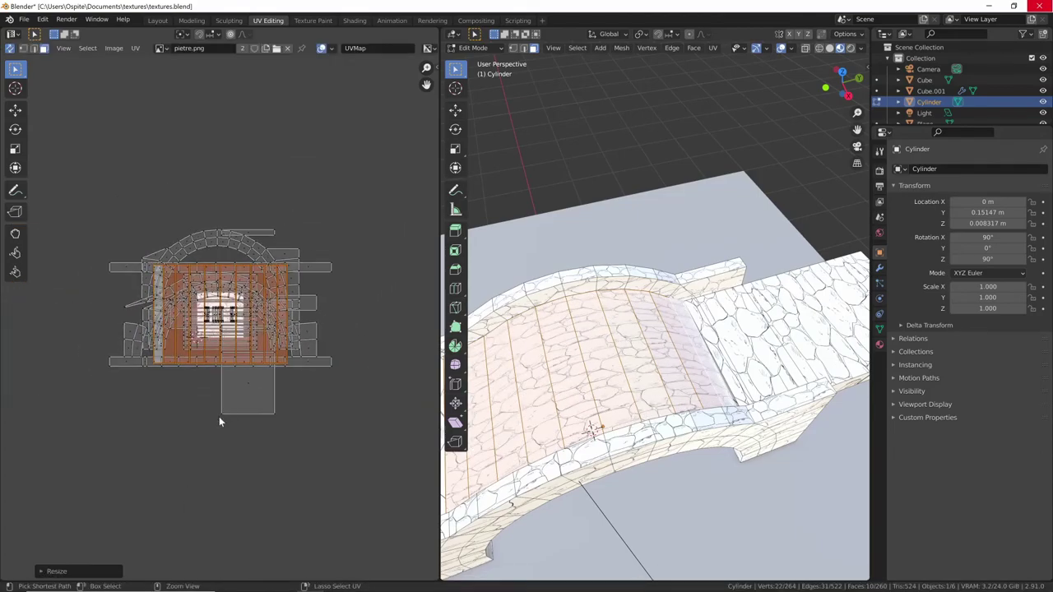
key("y")
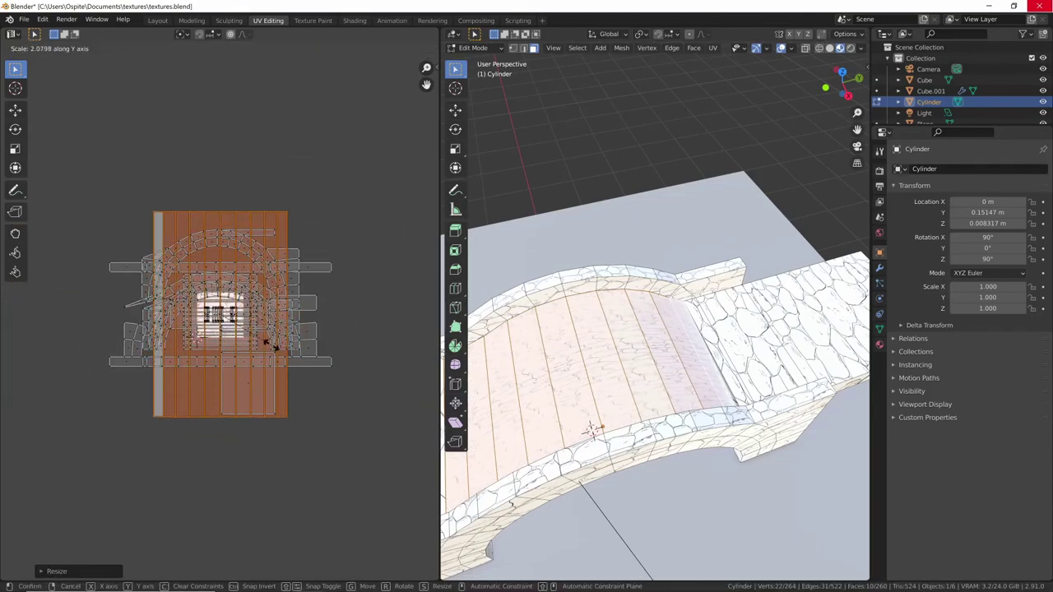
key("x")
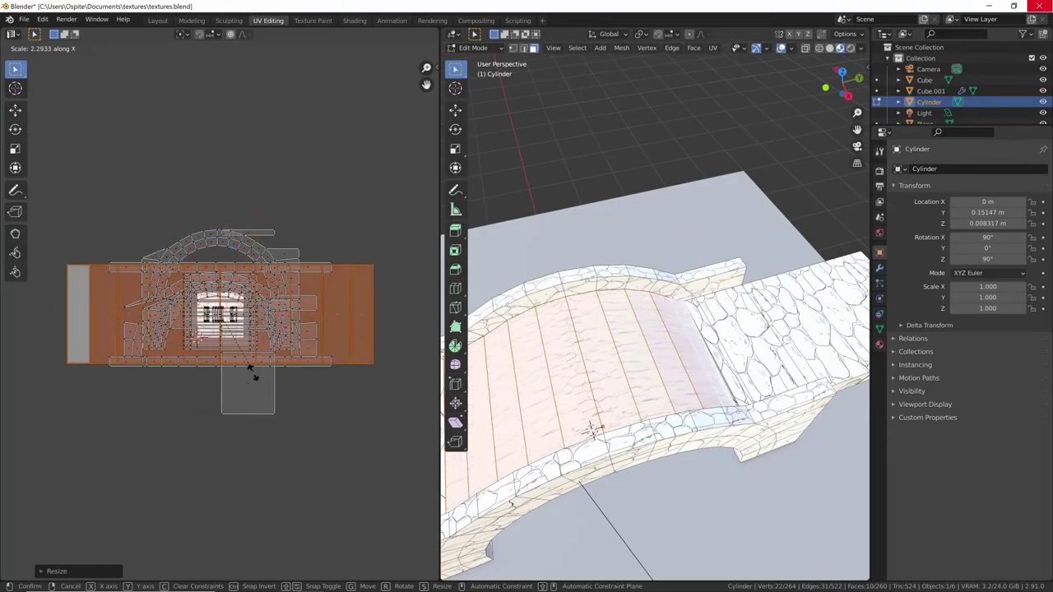
left_click(246, 419)
Inspect the deck faces' texture from several angles, then go back to the Layout workspace.
middle_click_drag(625, 370, 674, 353)
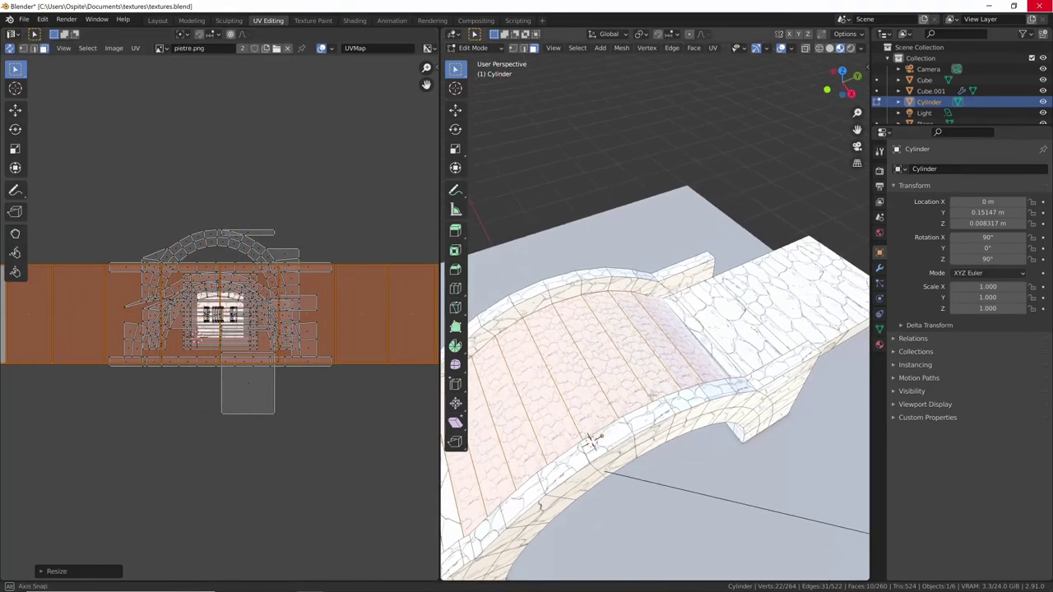
left_click(576, 395)
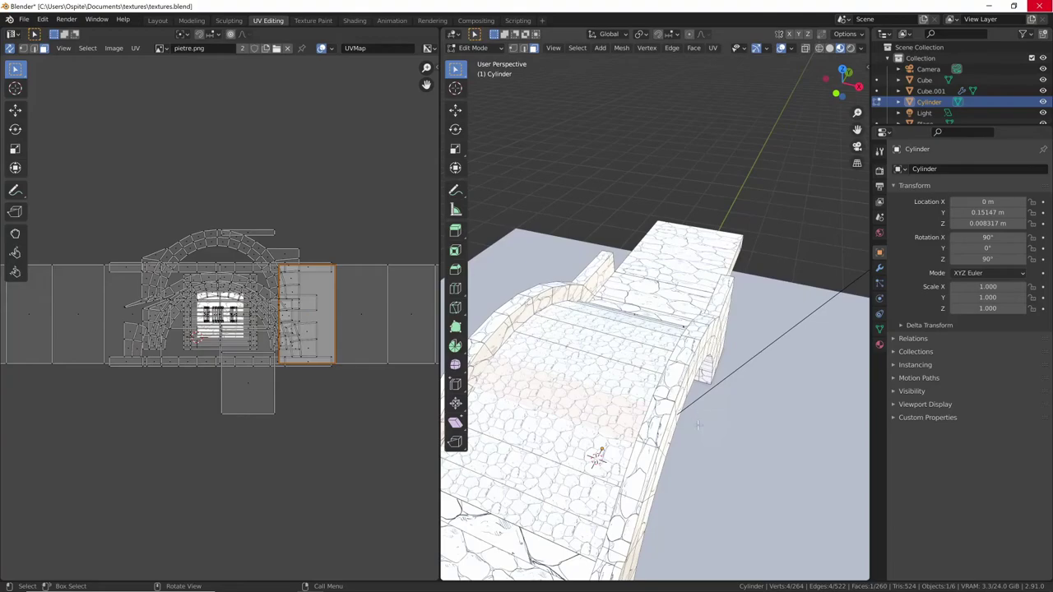
mouse_move(698, 424)
middle_mouse_down()
mouse_move(670, 430)
mouse_move(641, 395)
middle_mouse_up()
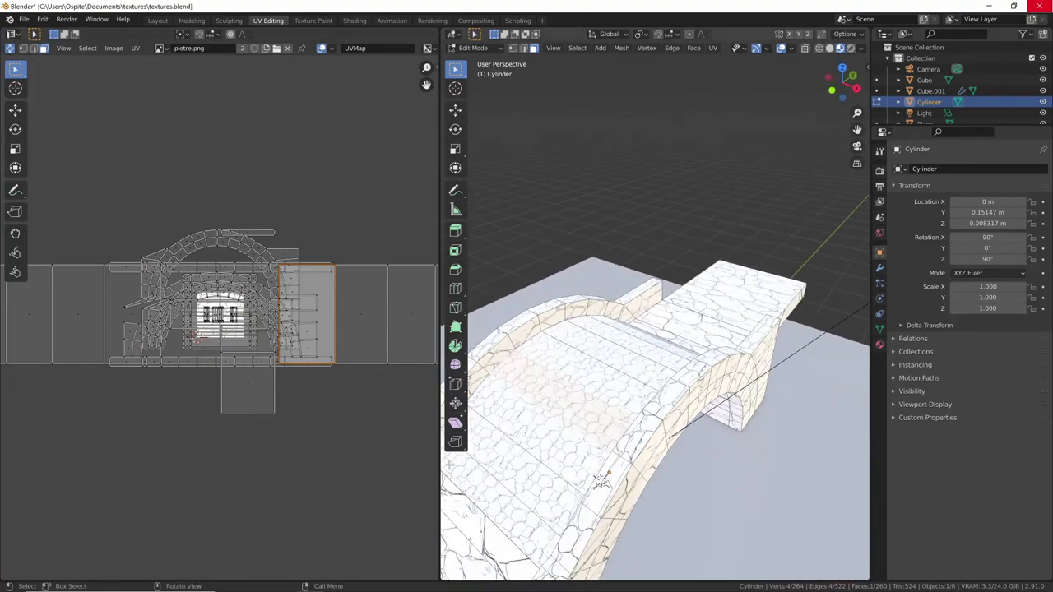
scroll(221, 312, "up", 8)
middle_click_drag(642, 411, 710, 380)
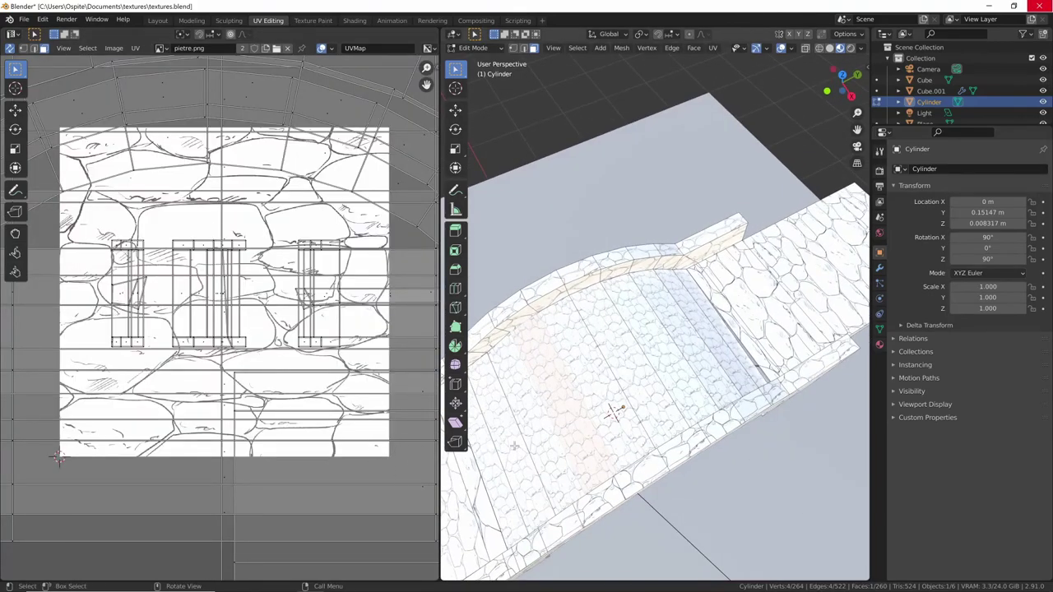
left_click(157, 20)
scroll(631, 362, "down", 3)
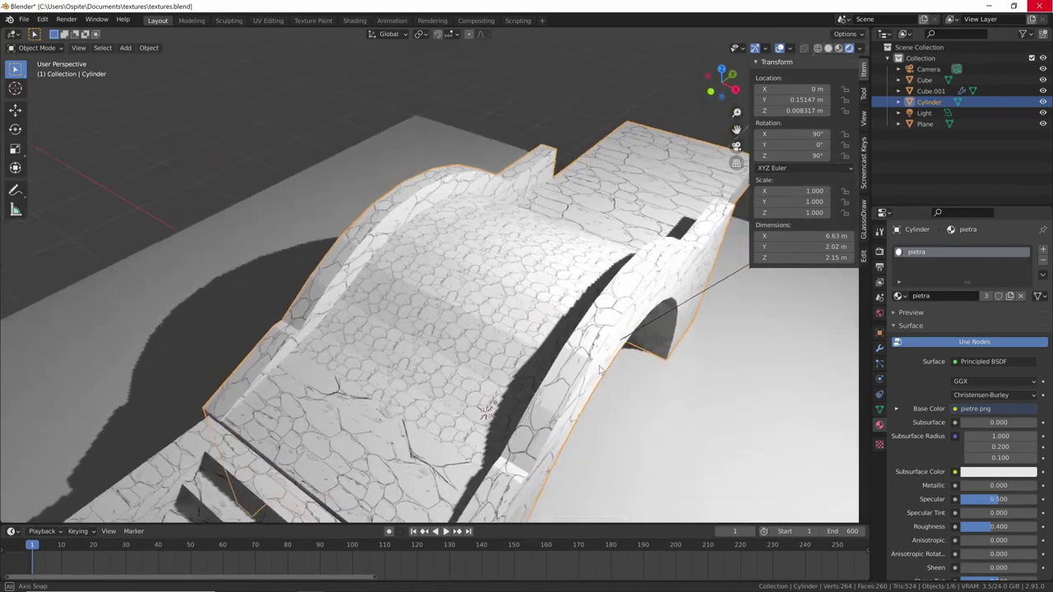
middle_click_drag(631, 361, 620, 317)
scroll(544, 362, "down", 2)
mouse_move(543, 362)
middle_mouse_down()
mouse_move(598, 304)
mouse_move(573, 331)
mouse_move(576, 312)
mouse_move(566, 344)
middle_mouse_up()
scroll(575, 312, "up", 3)
scroll(586, 332, "down", 2)
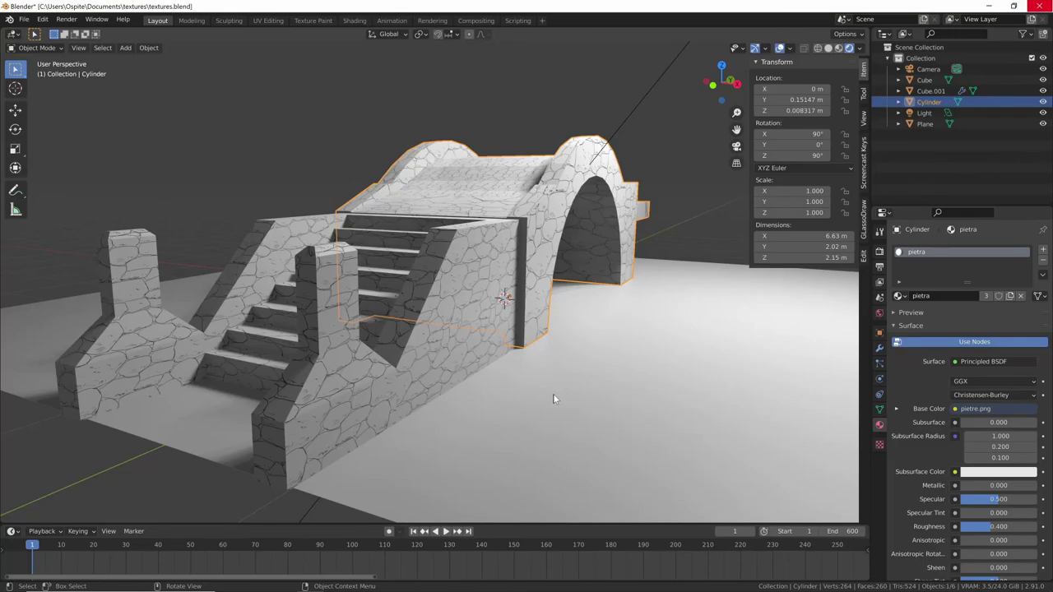
mouse_move(549, 400)
middle_mouse_down()
mouse_move(564, 312)
mouse_move(501, 325)
middle_mouse_up()
mouse_move(585, 294)
middle_mouse_down()
mouse_move(552, 303)
mouse_move(531, 325)
mouse_move(569, 370)
mouse_move(535, 413)
mouse_move(601, 319)
mouse_move(620, 314)
mouse_move(598, 313)
mouse_move(523, 385)
middle_mouse_up()
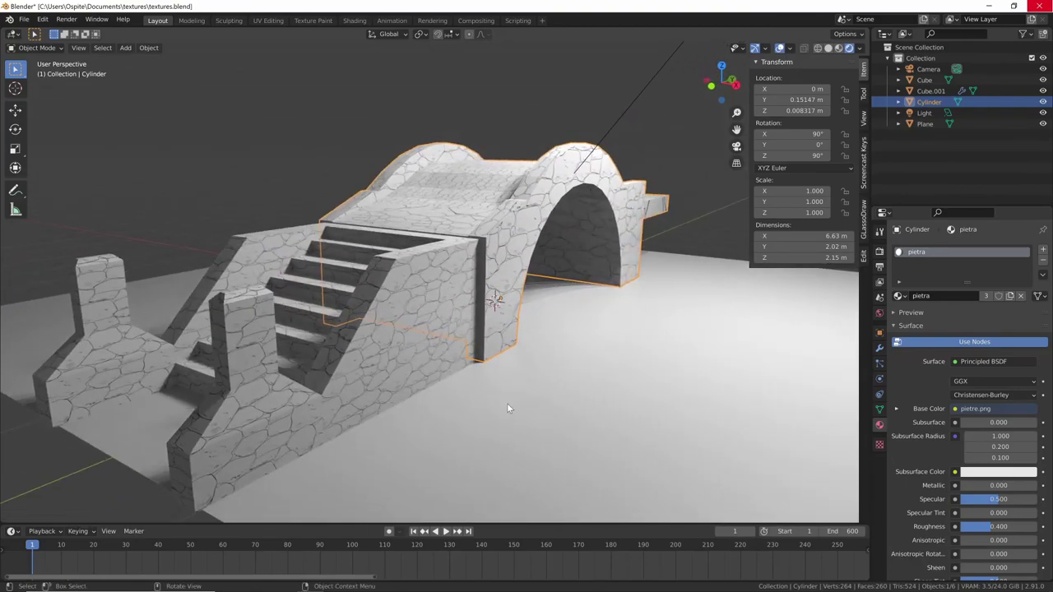